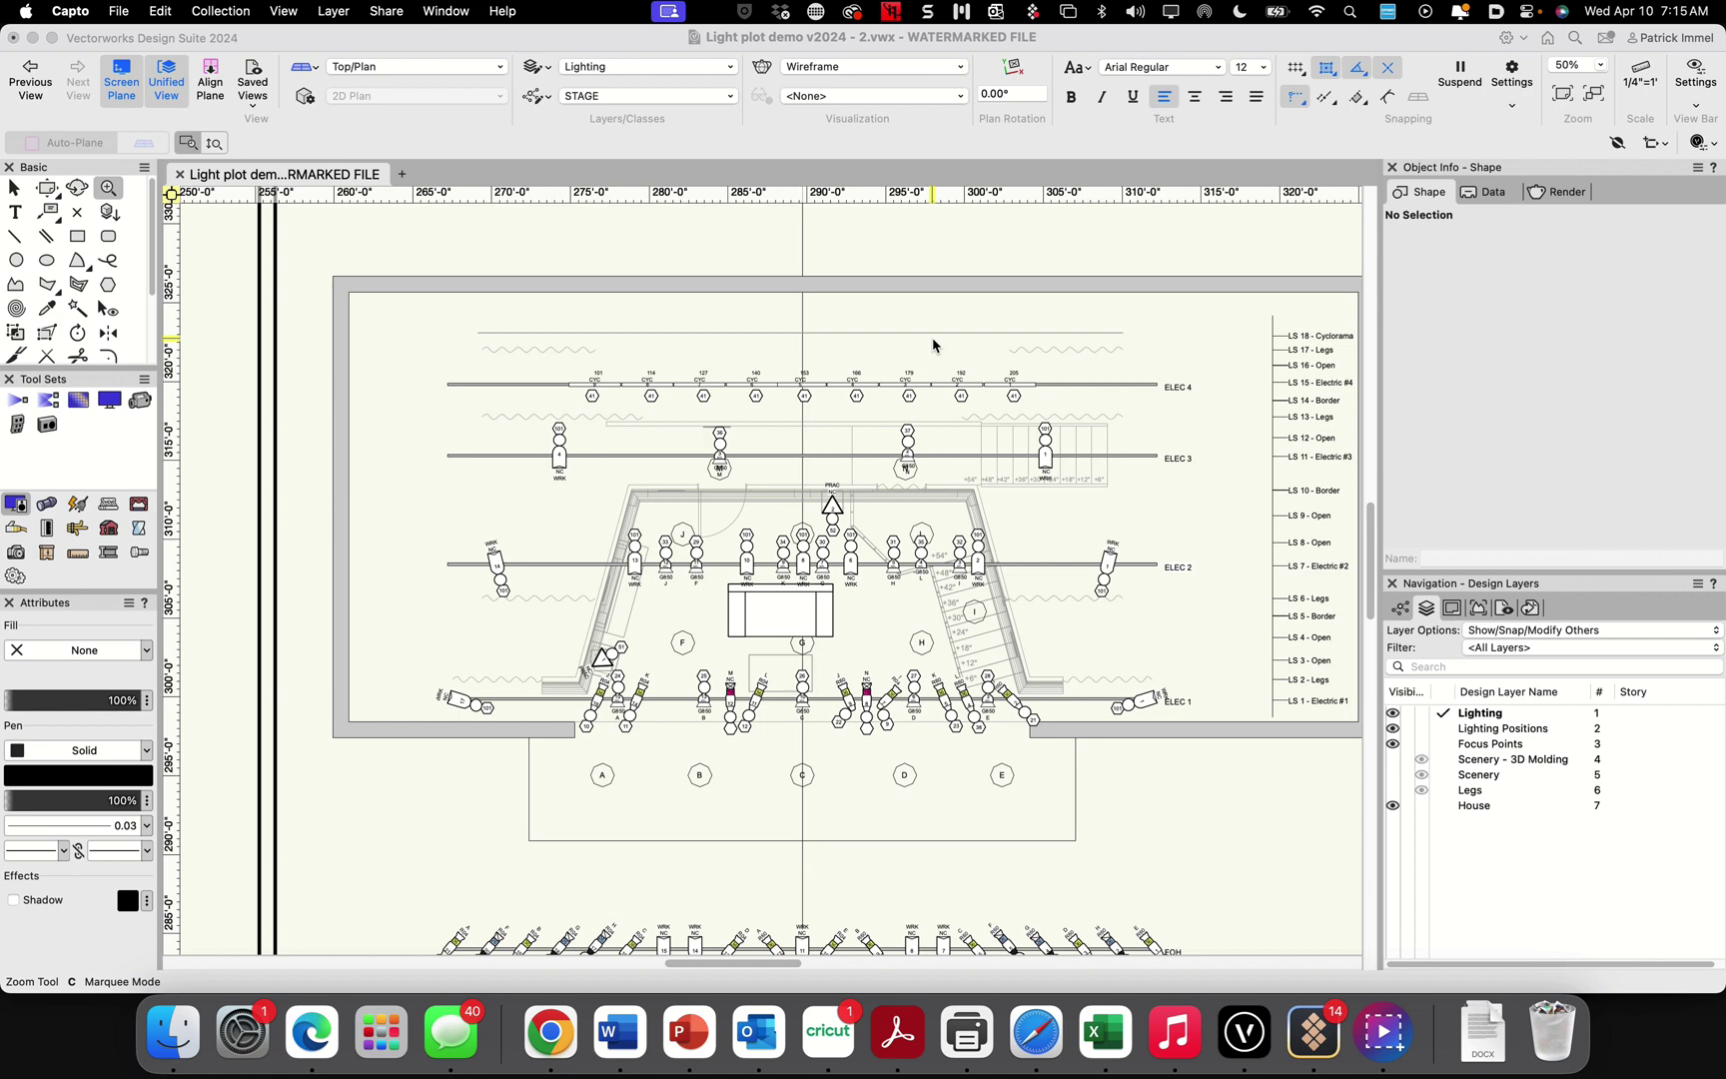
Insert a position summary for the FOH hanging position
click(1371, 519)
drag(1371, 519, 1380, 554)
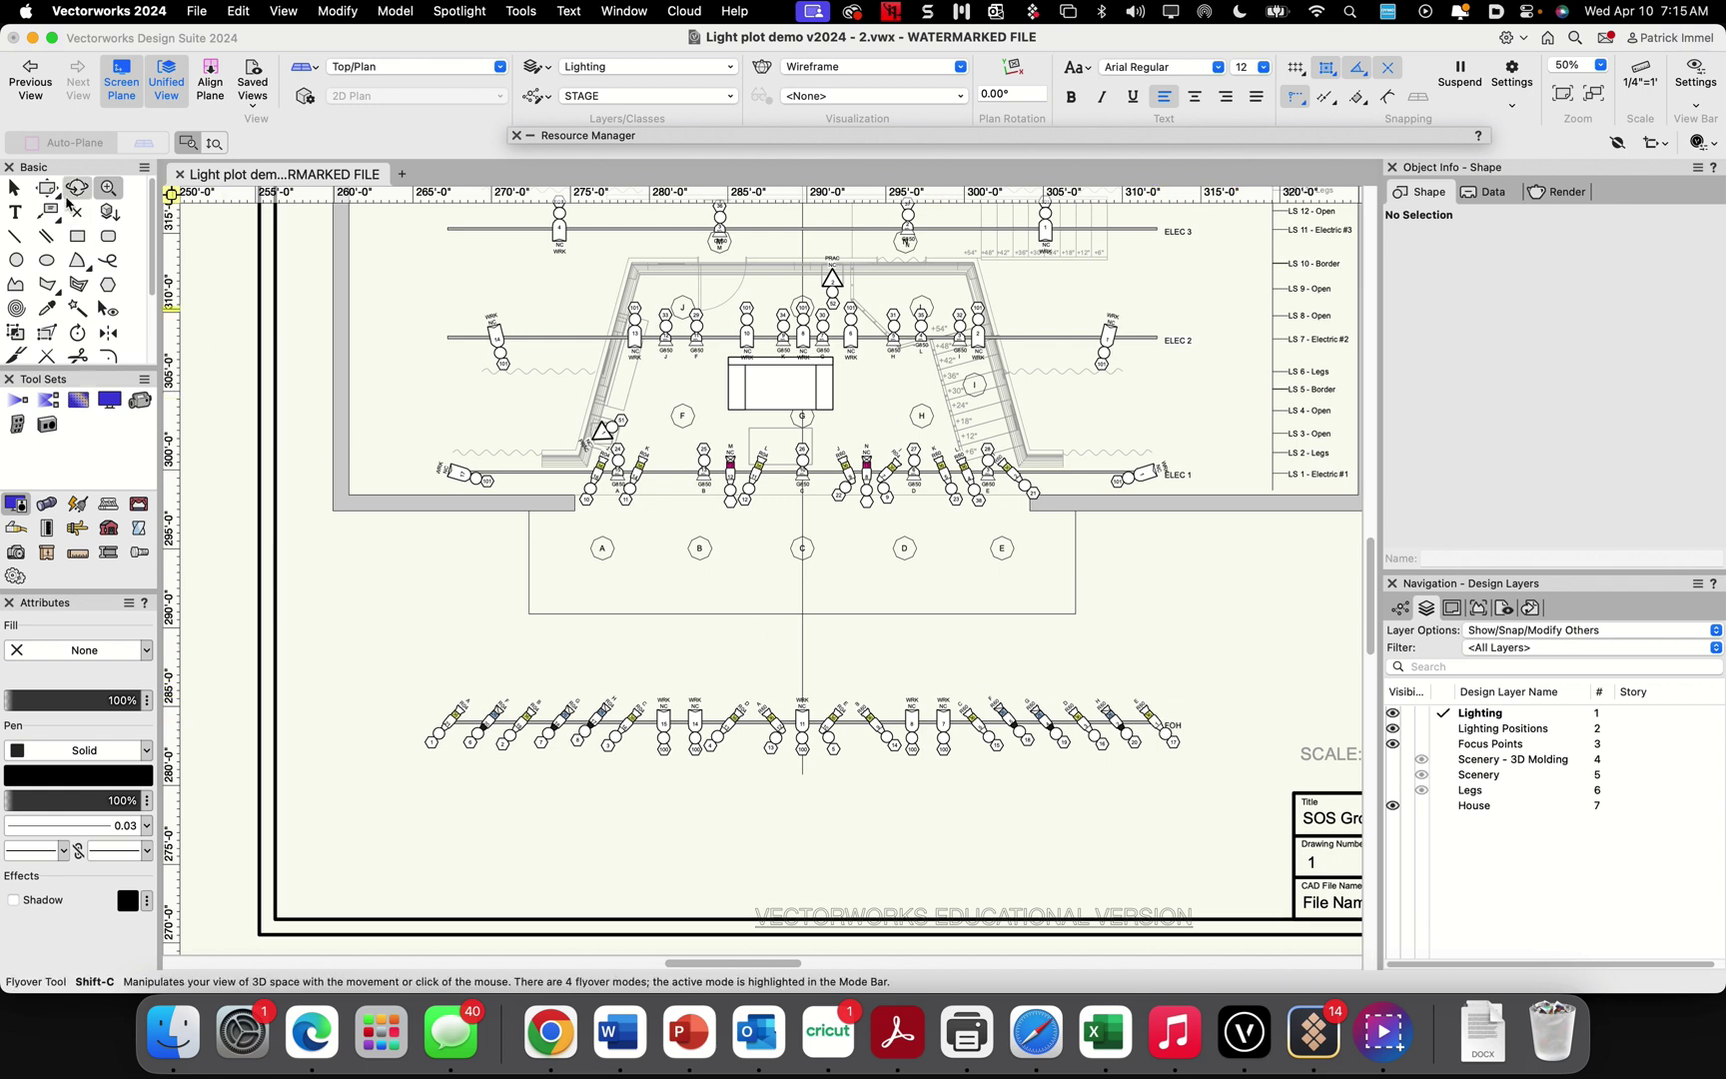
click(14, 187)
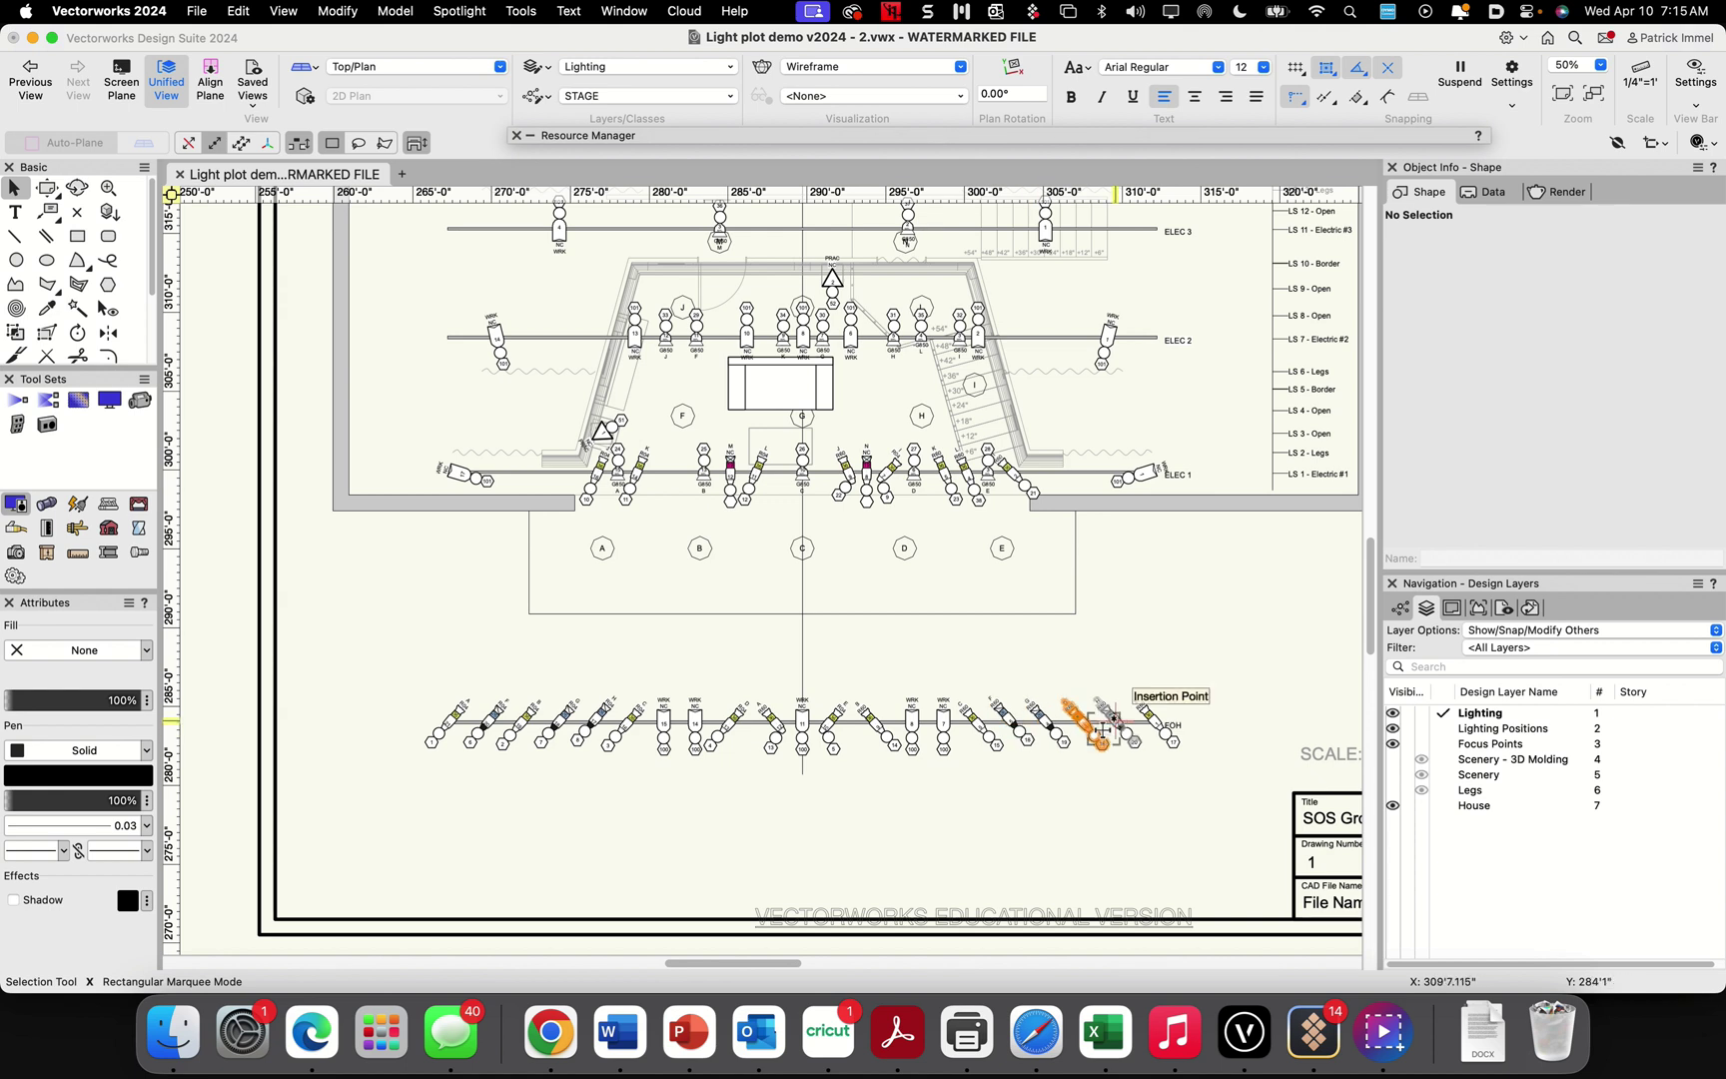
click(1135, 727)
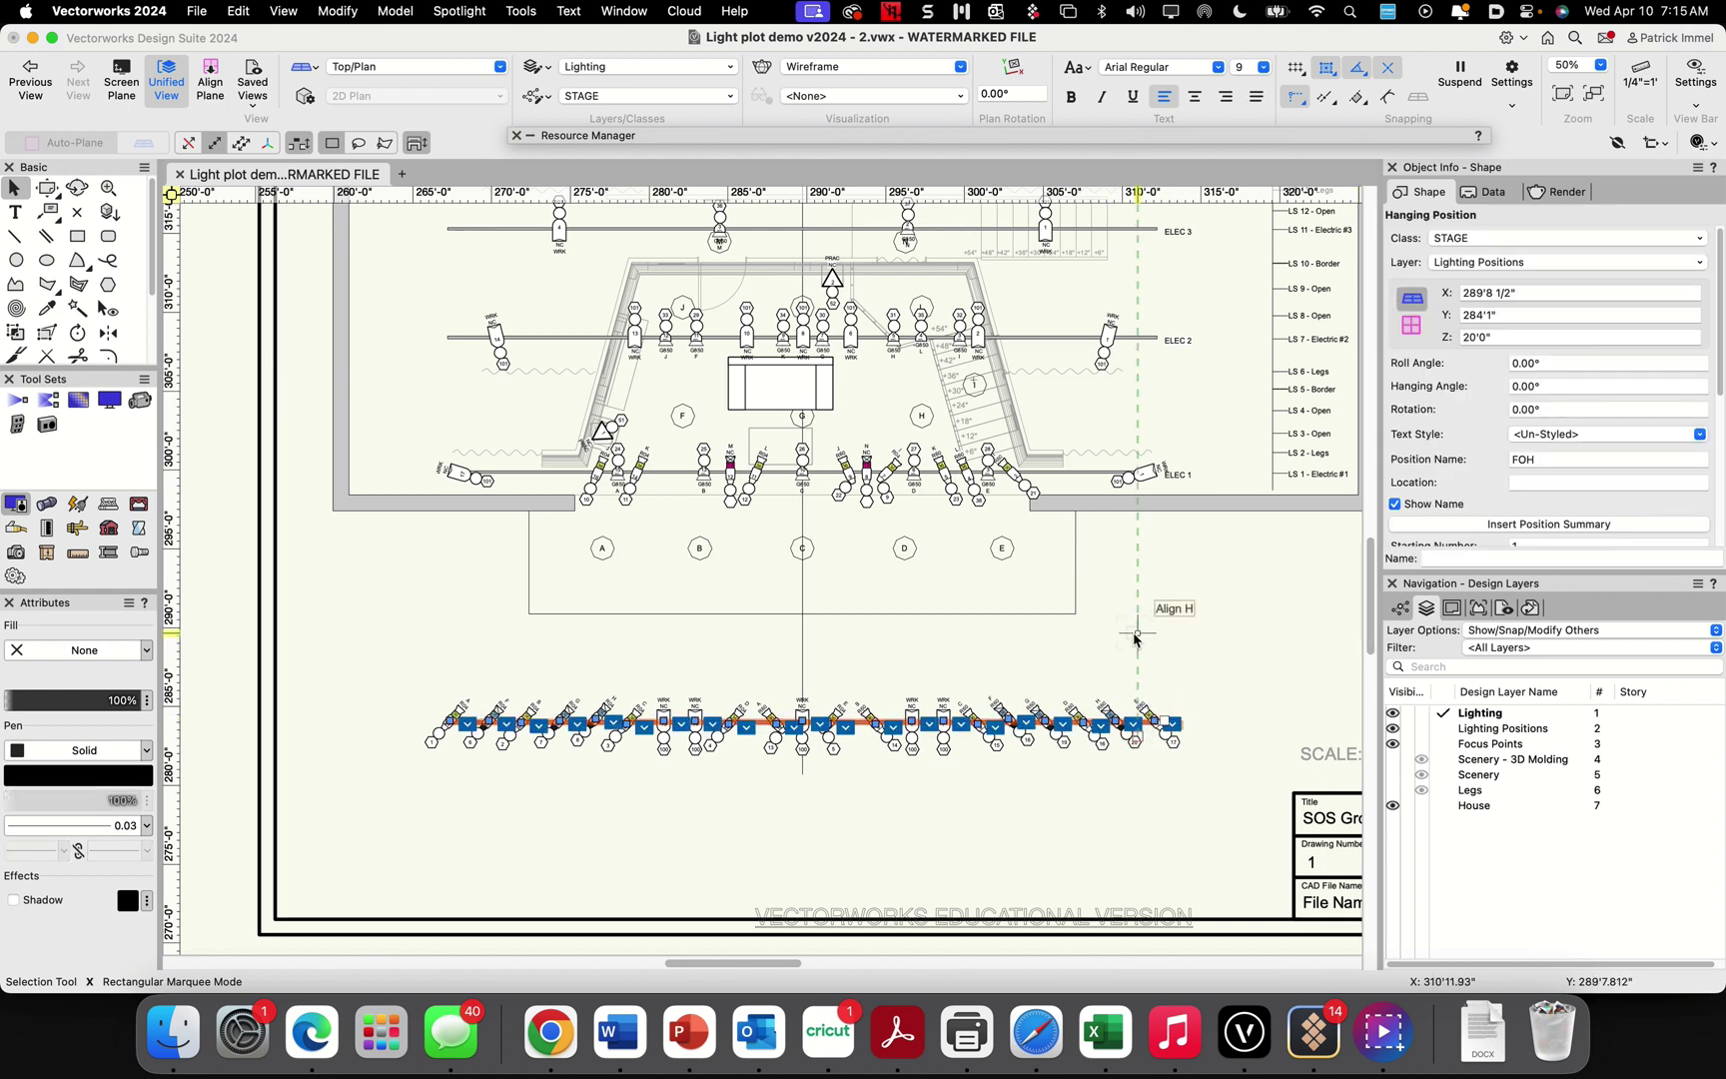
scroll(1469, 515, up, 1)
scroll(1469, 516, down, 5)
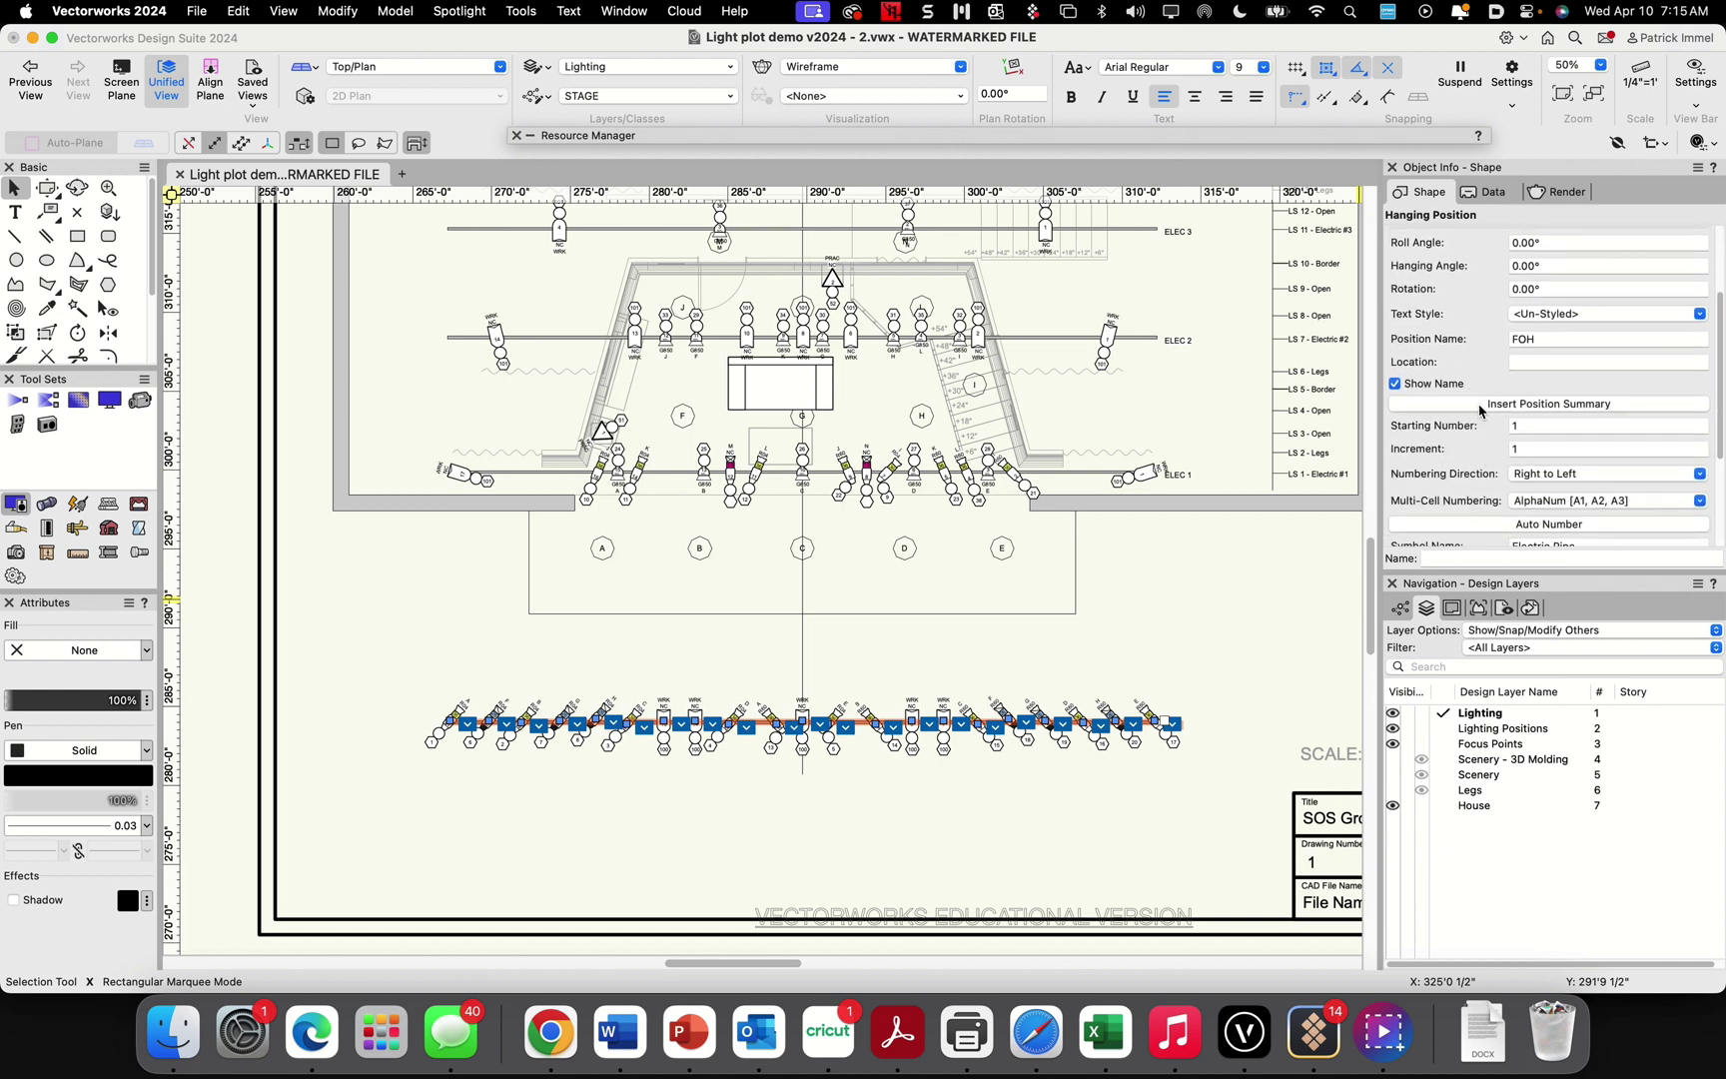
click(1480, 406)
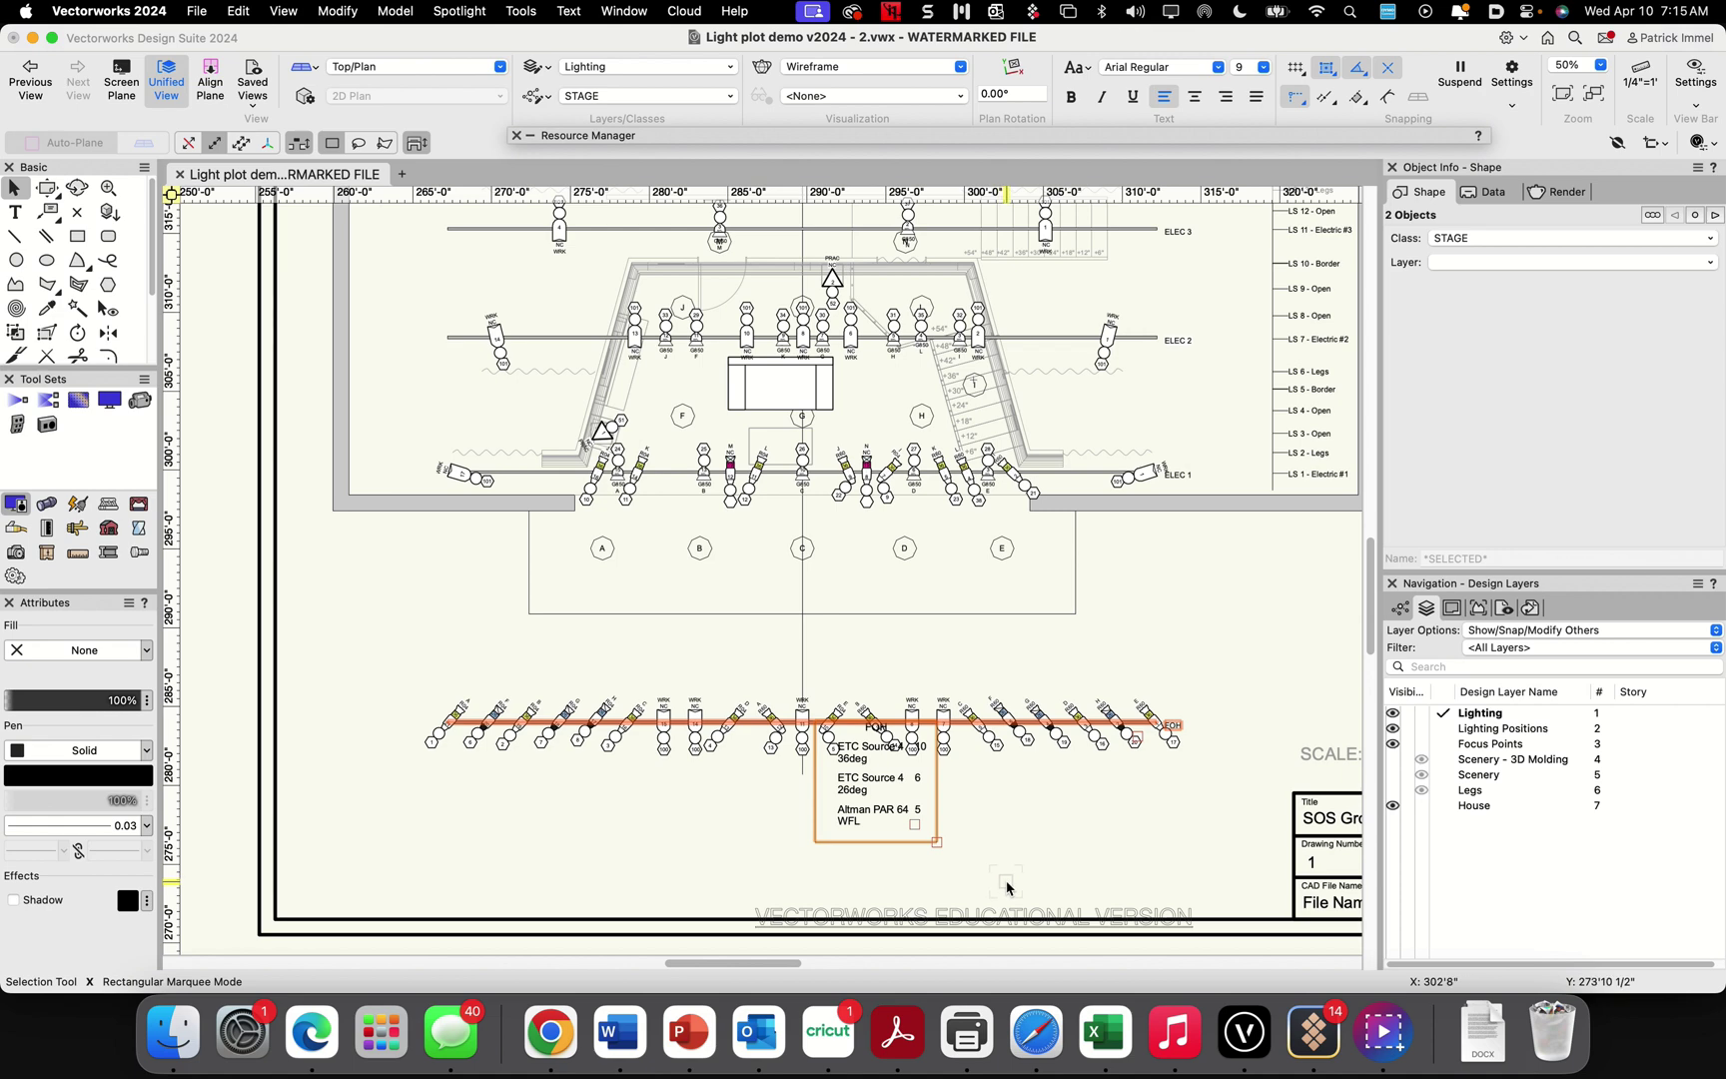
Move the FOH summary key on its own to just below the stage-left end of the FOH pipe, about X 312'5", Y 281'5"
click(997, 834)
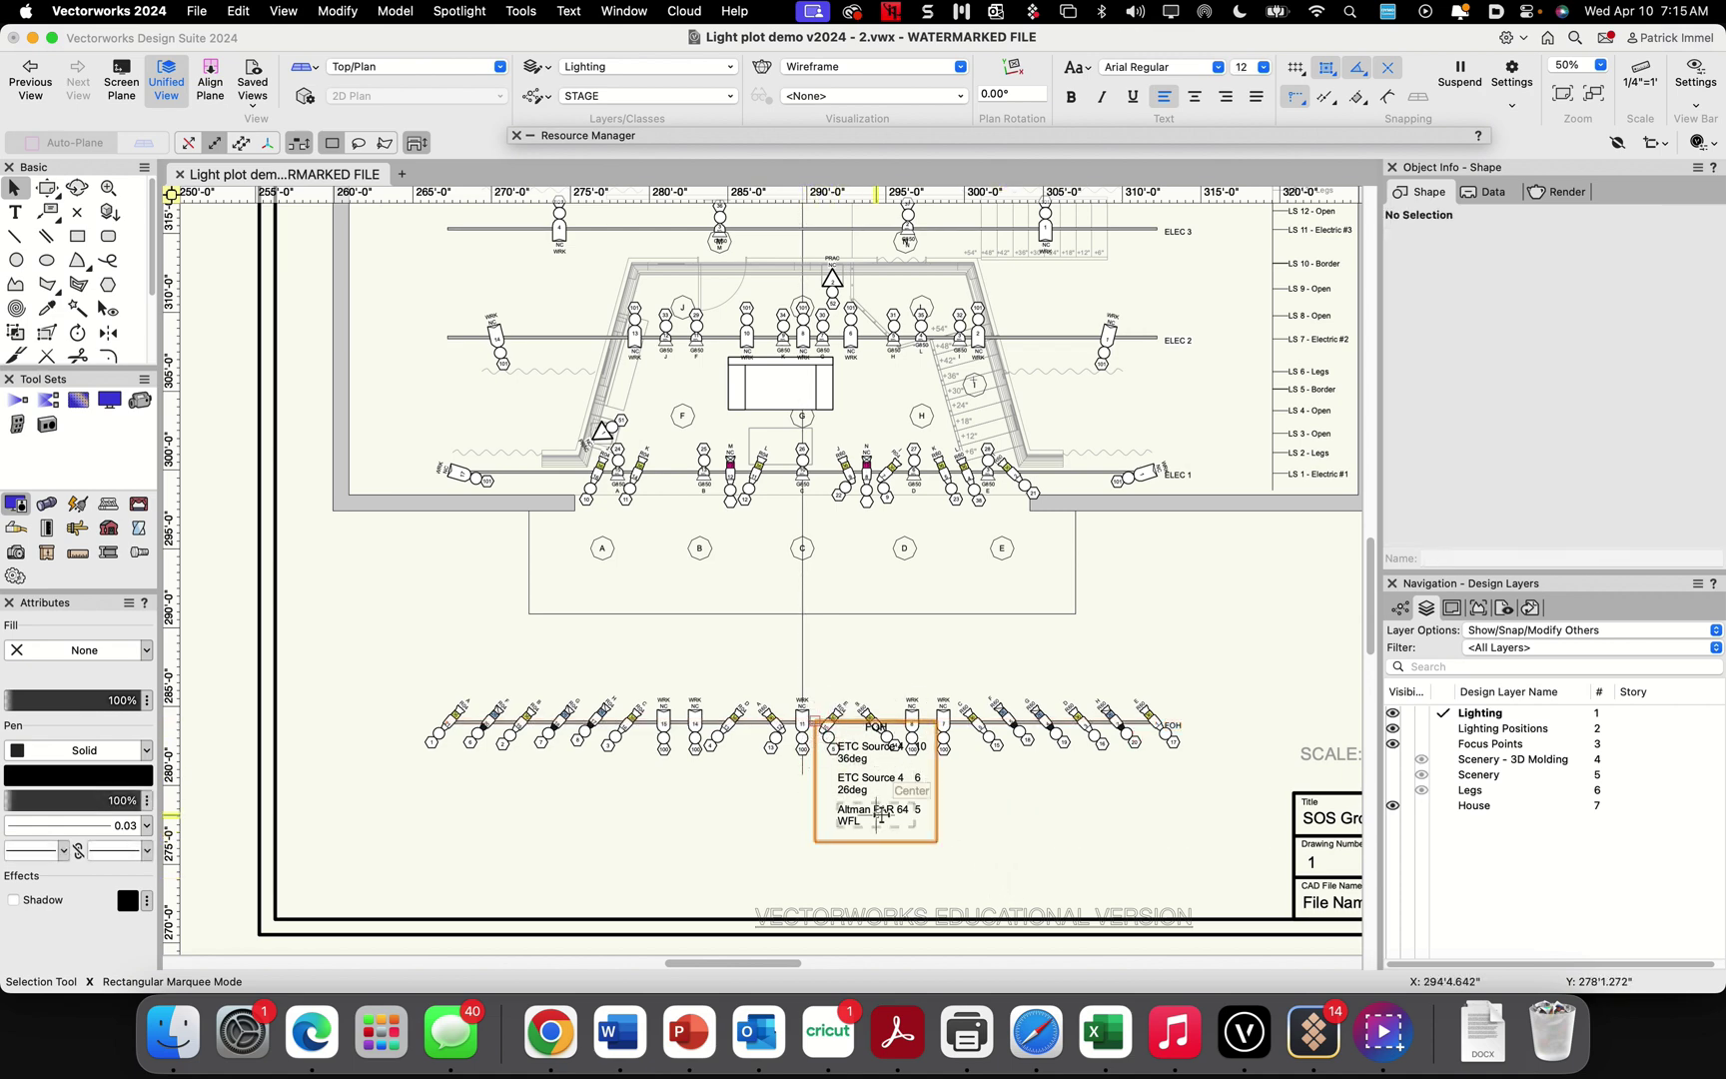
scroll(876, 781, down, 3)
scroll(876, 781, up, 10)
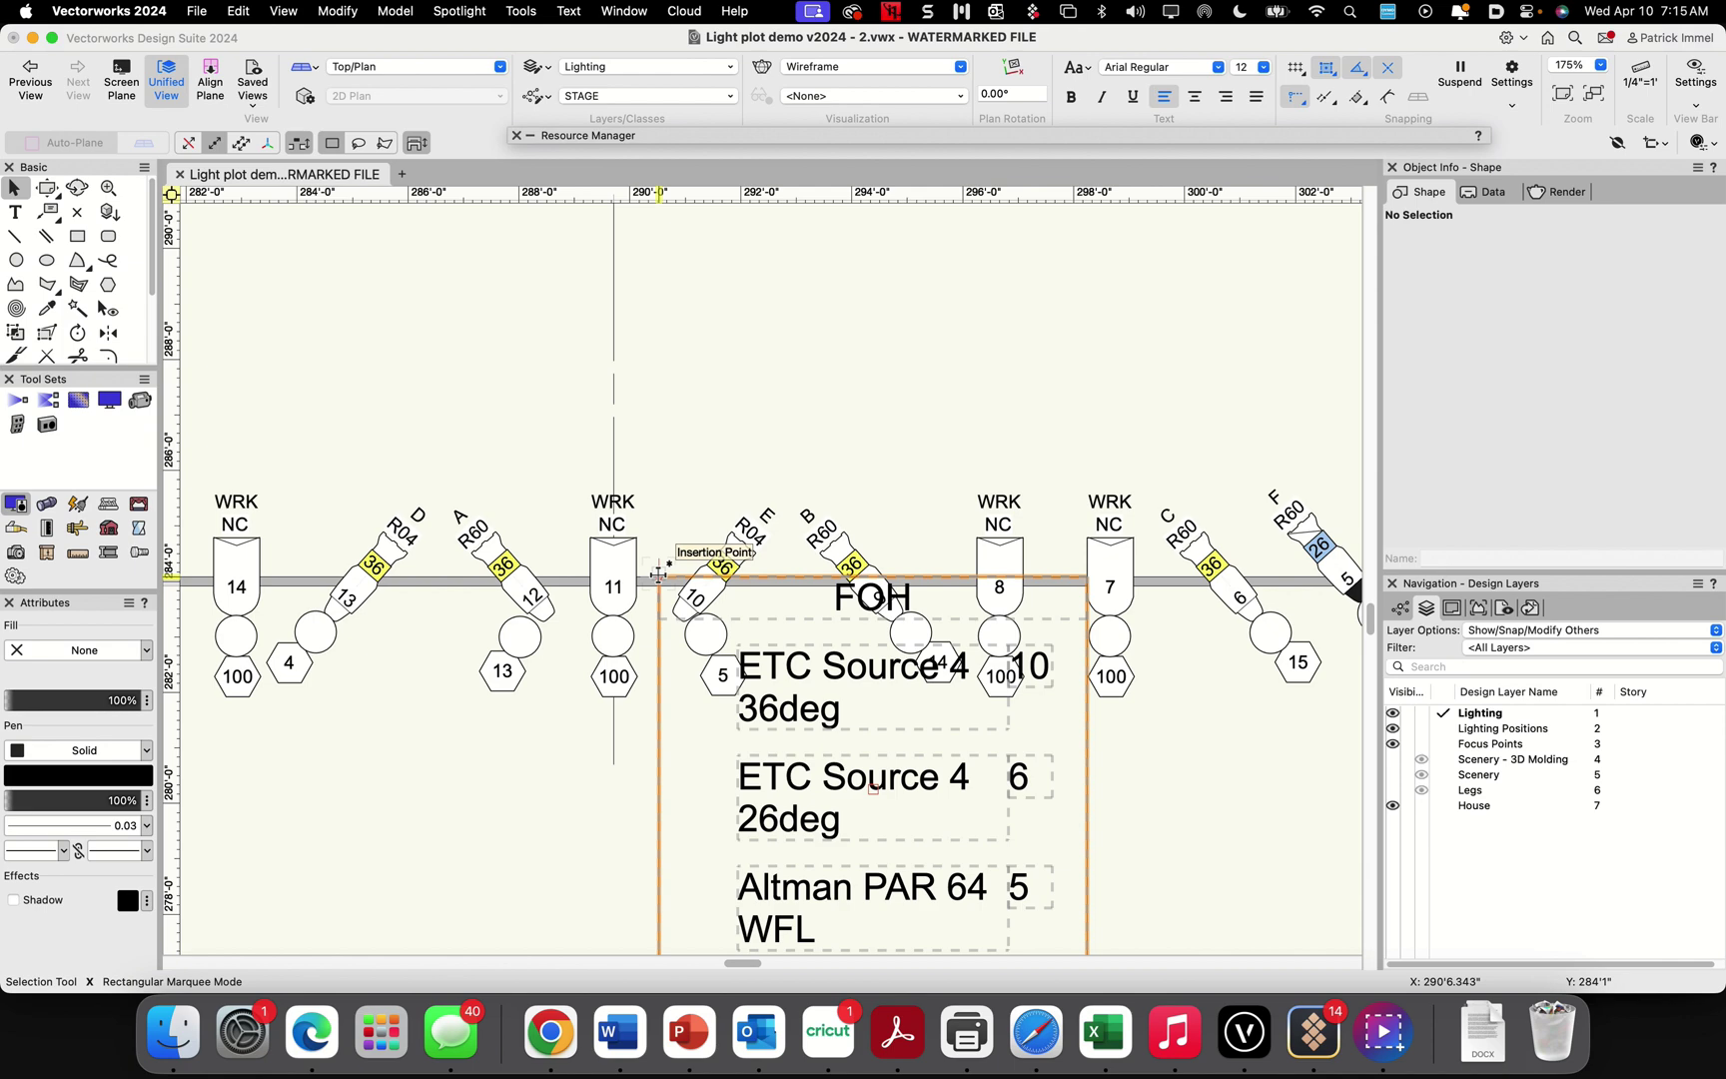
scroll(659, 572, down, 6)
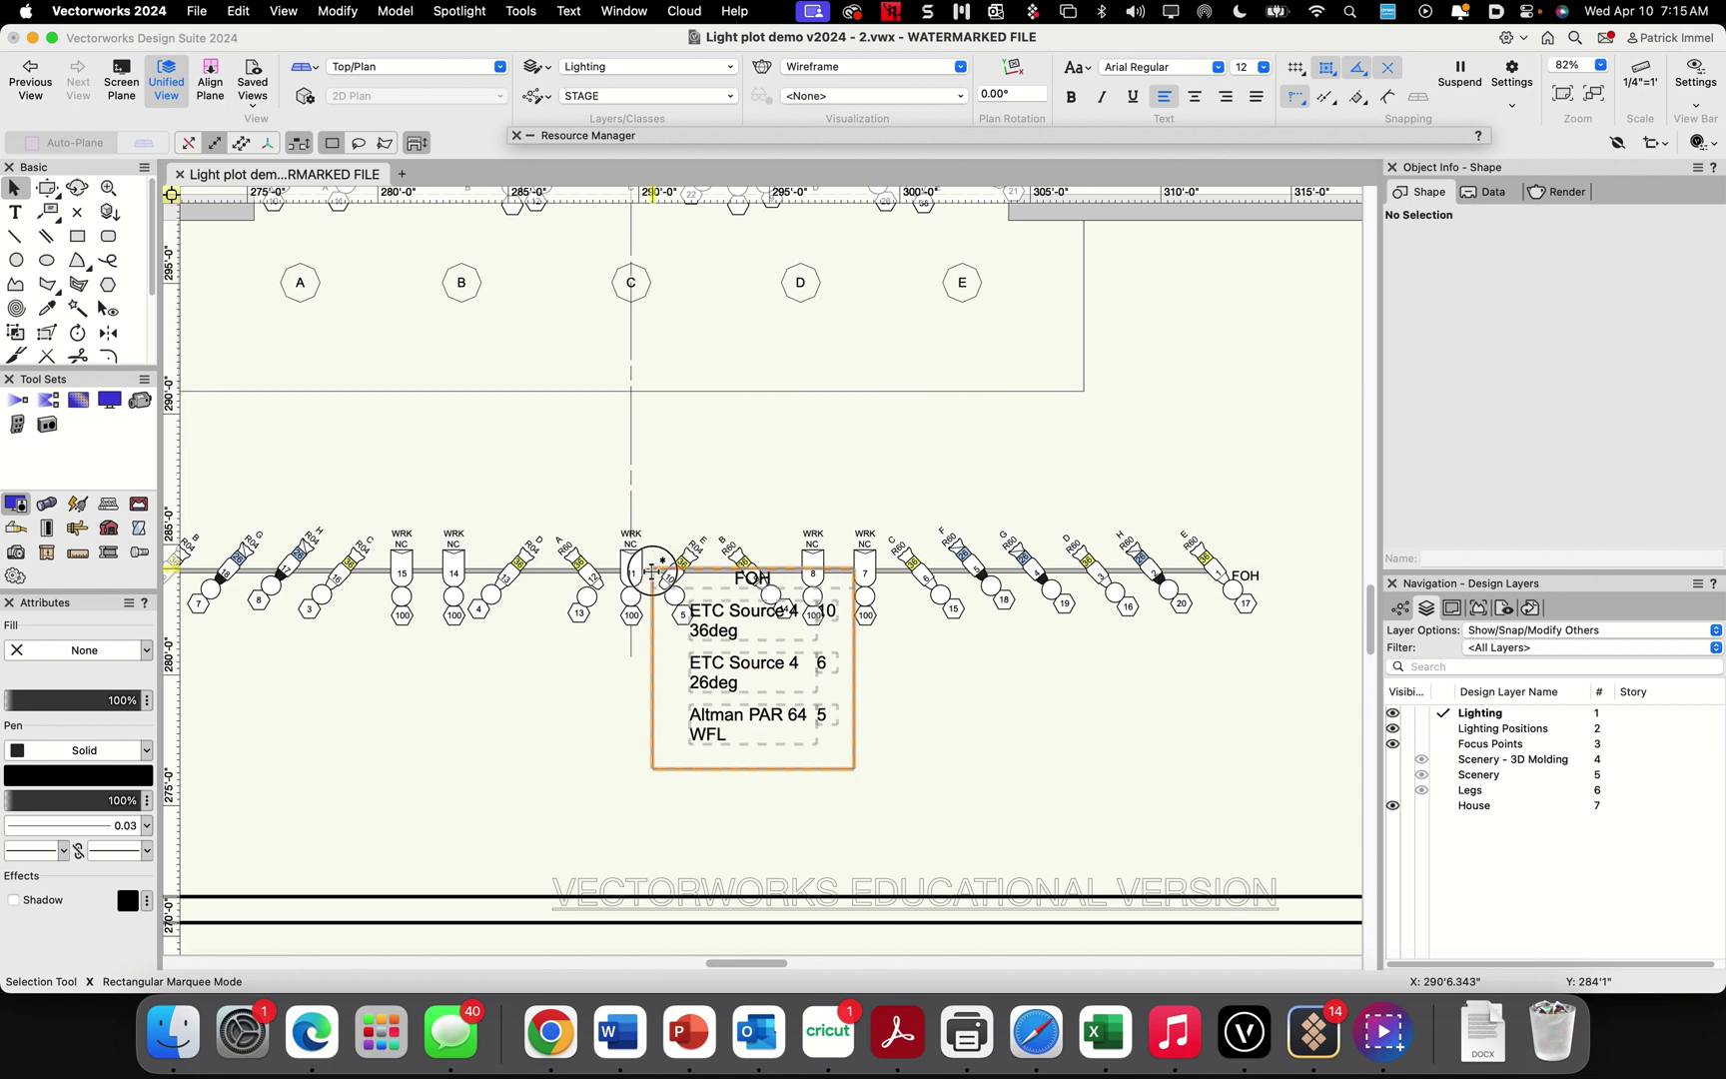
drag(651, 571, 1076, 644)
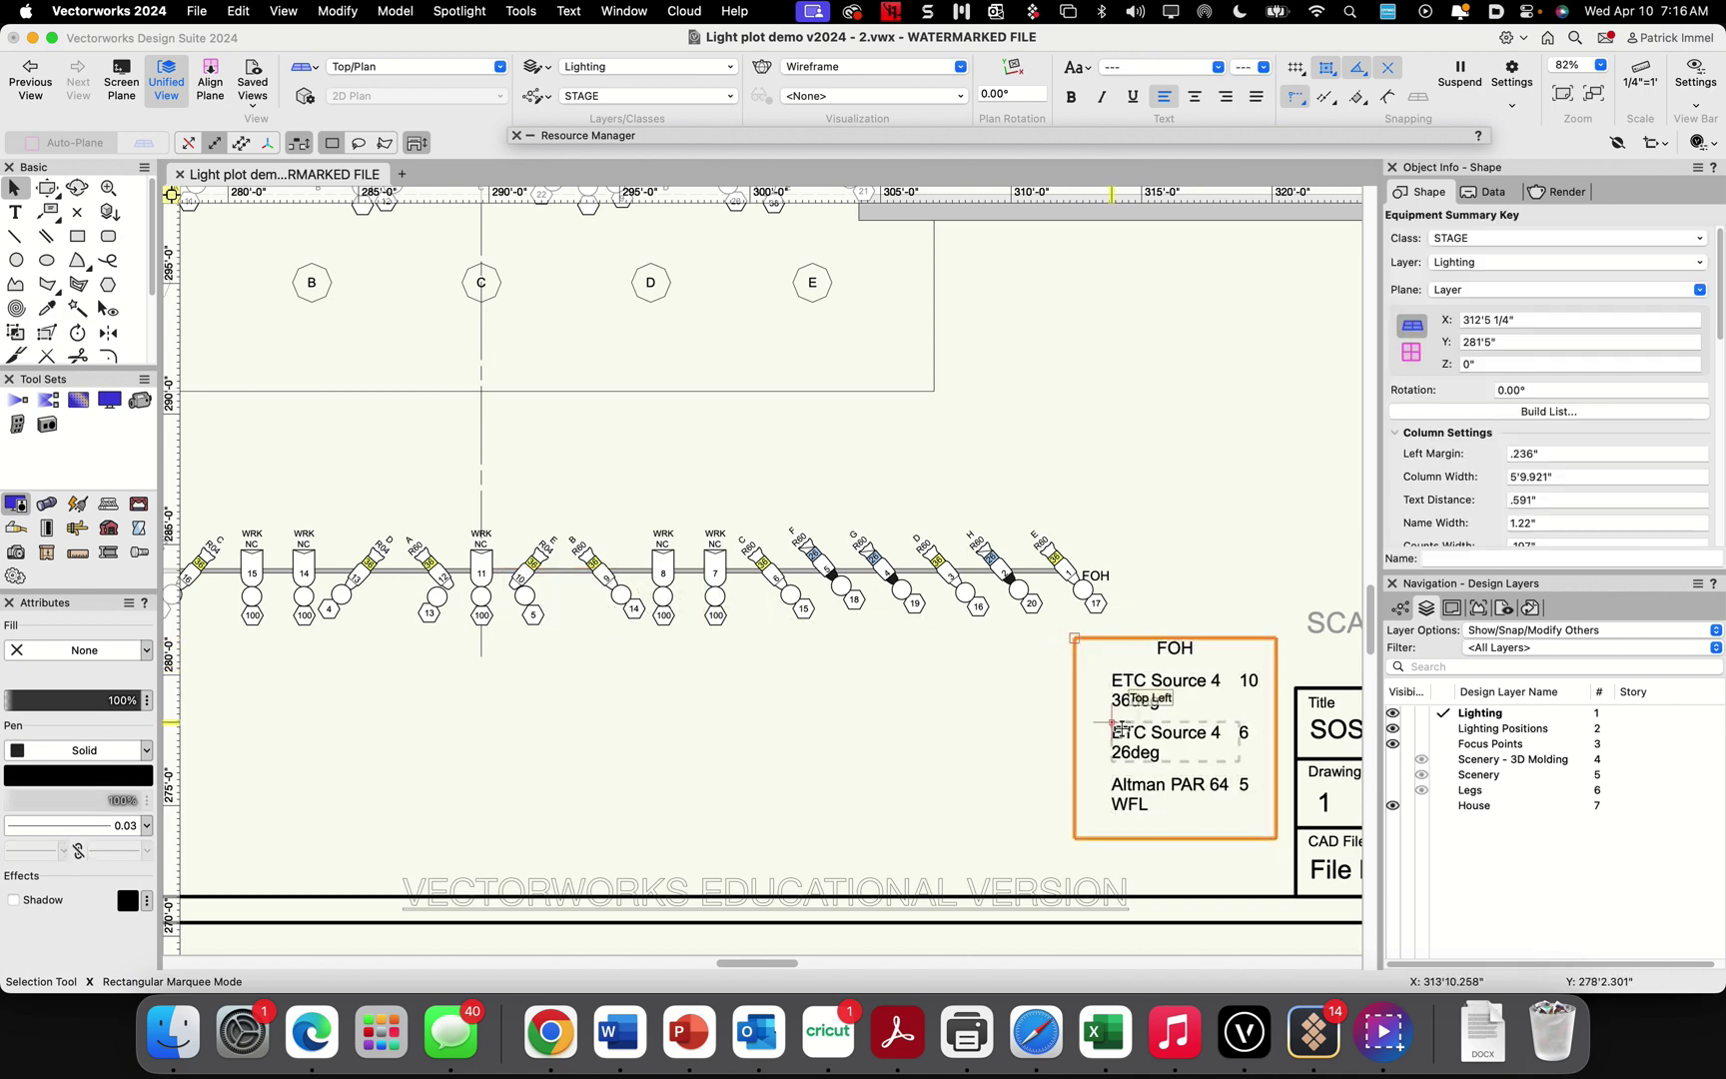
Rebuild the FOH summary key's displayed items with only ETC Source 4 36deg, ETC Source 4 26deg 750W and Altman PAR 64 WFL
scroll(1118, 723, up, 10)
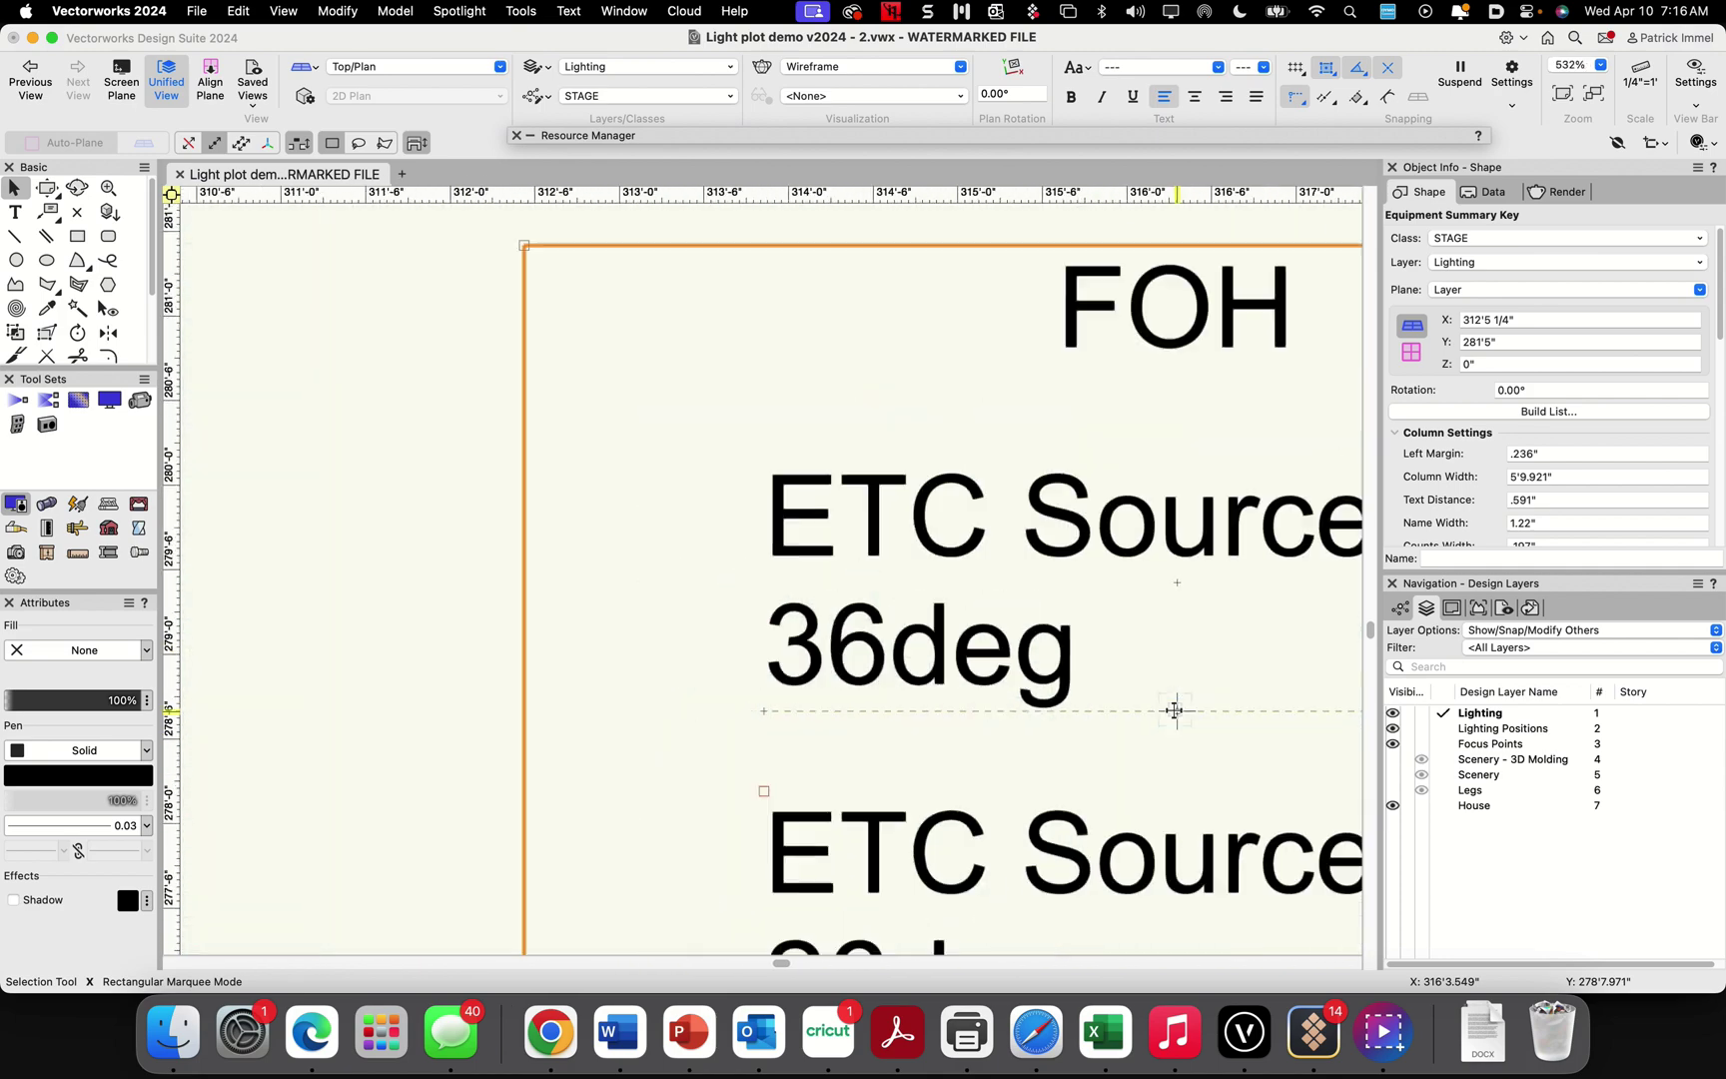
scroll(1175, 709, down, 10)
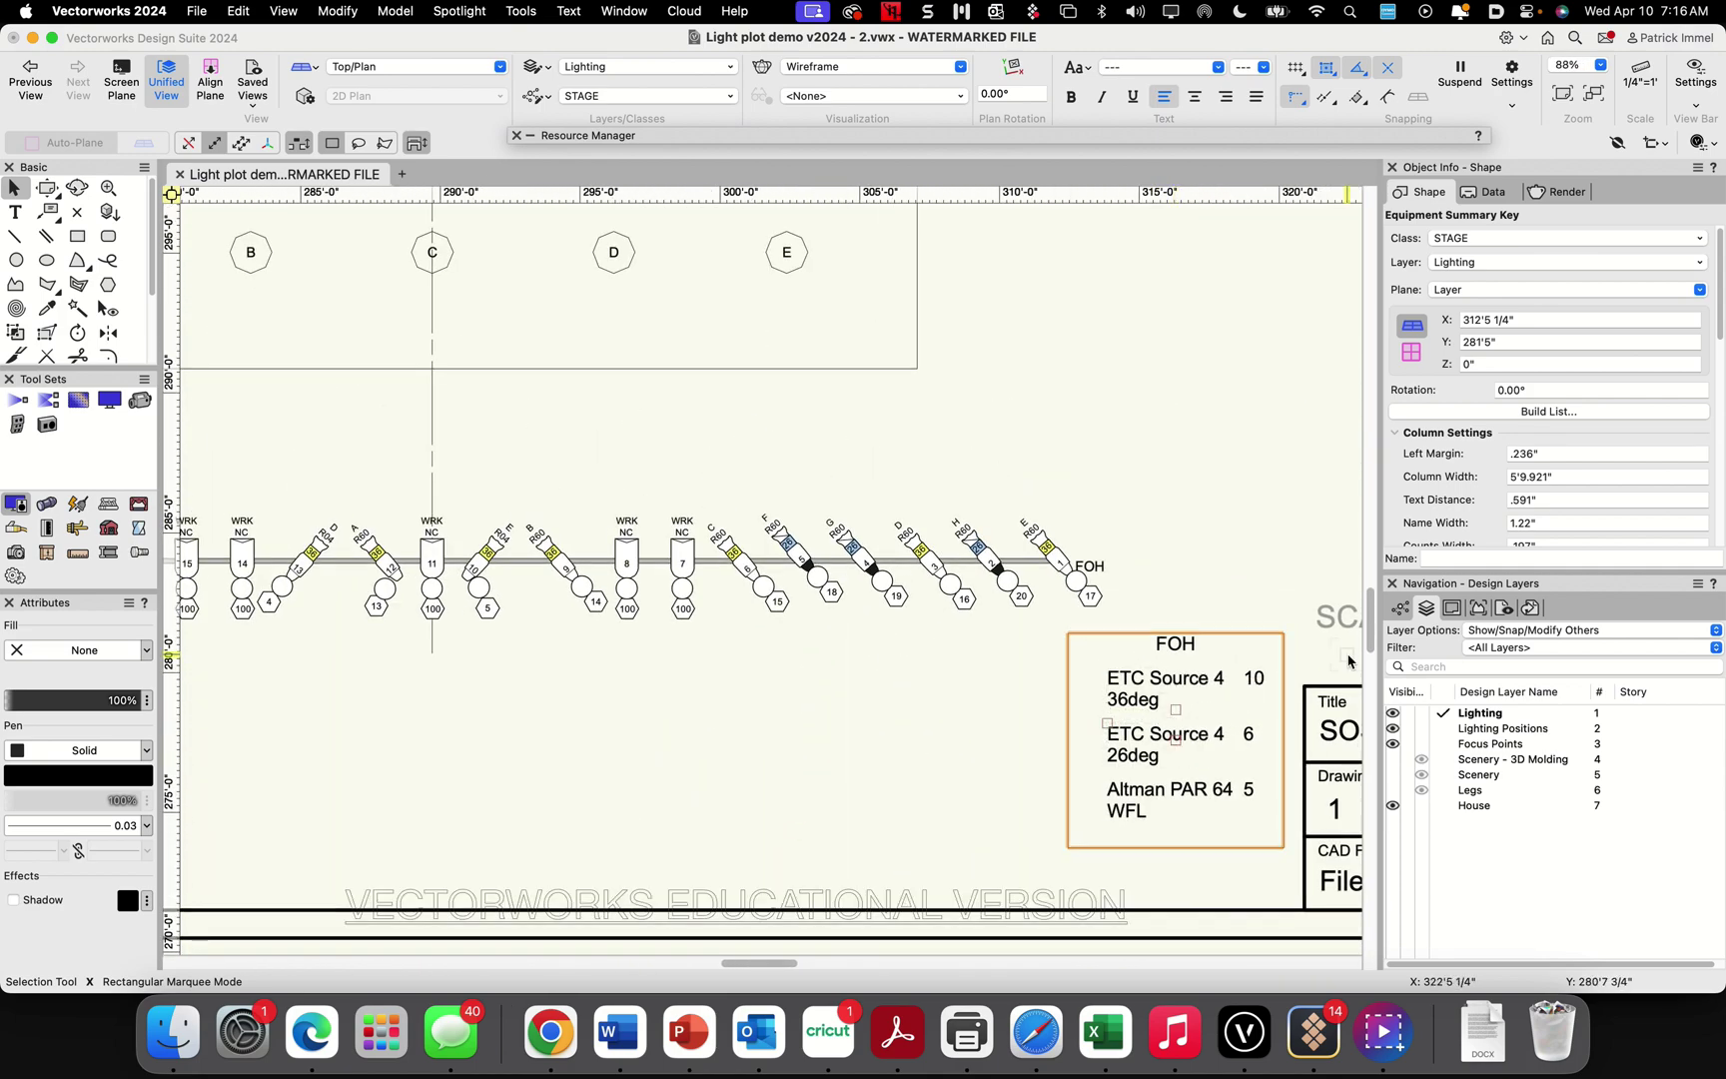
click(1486, 412)
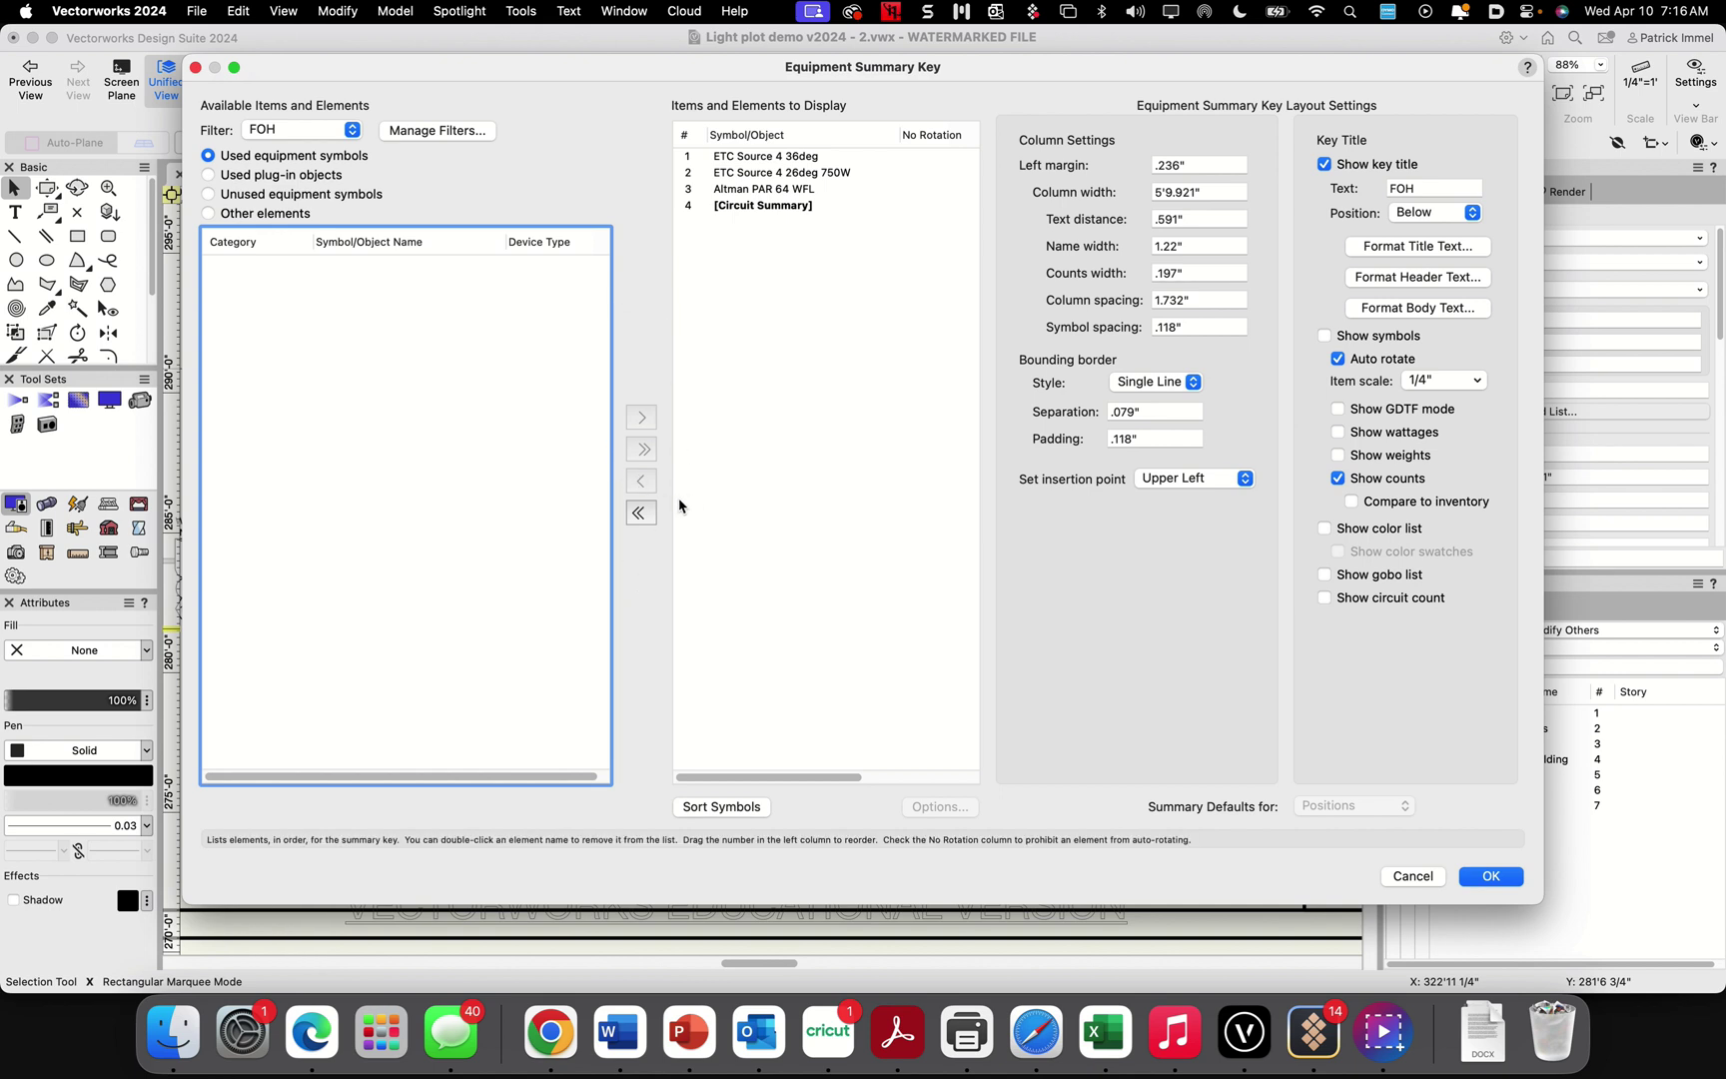
click(642, 514)
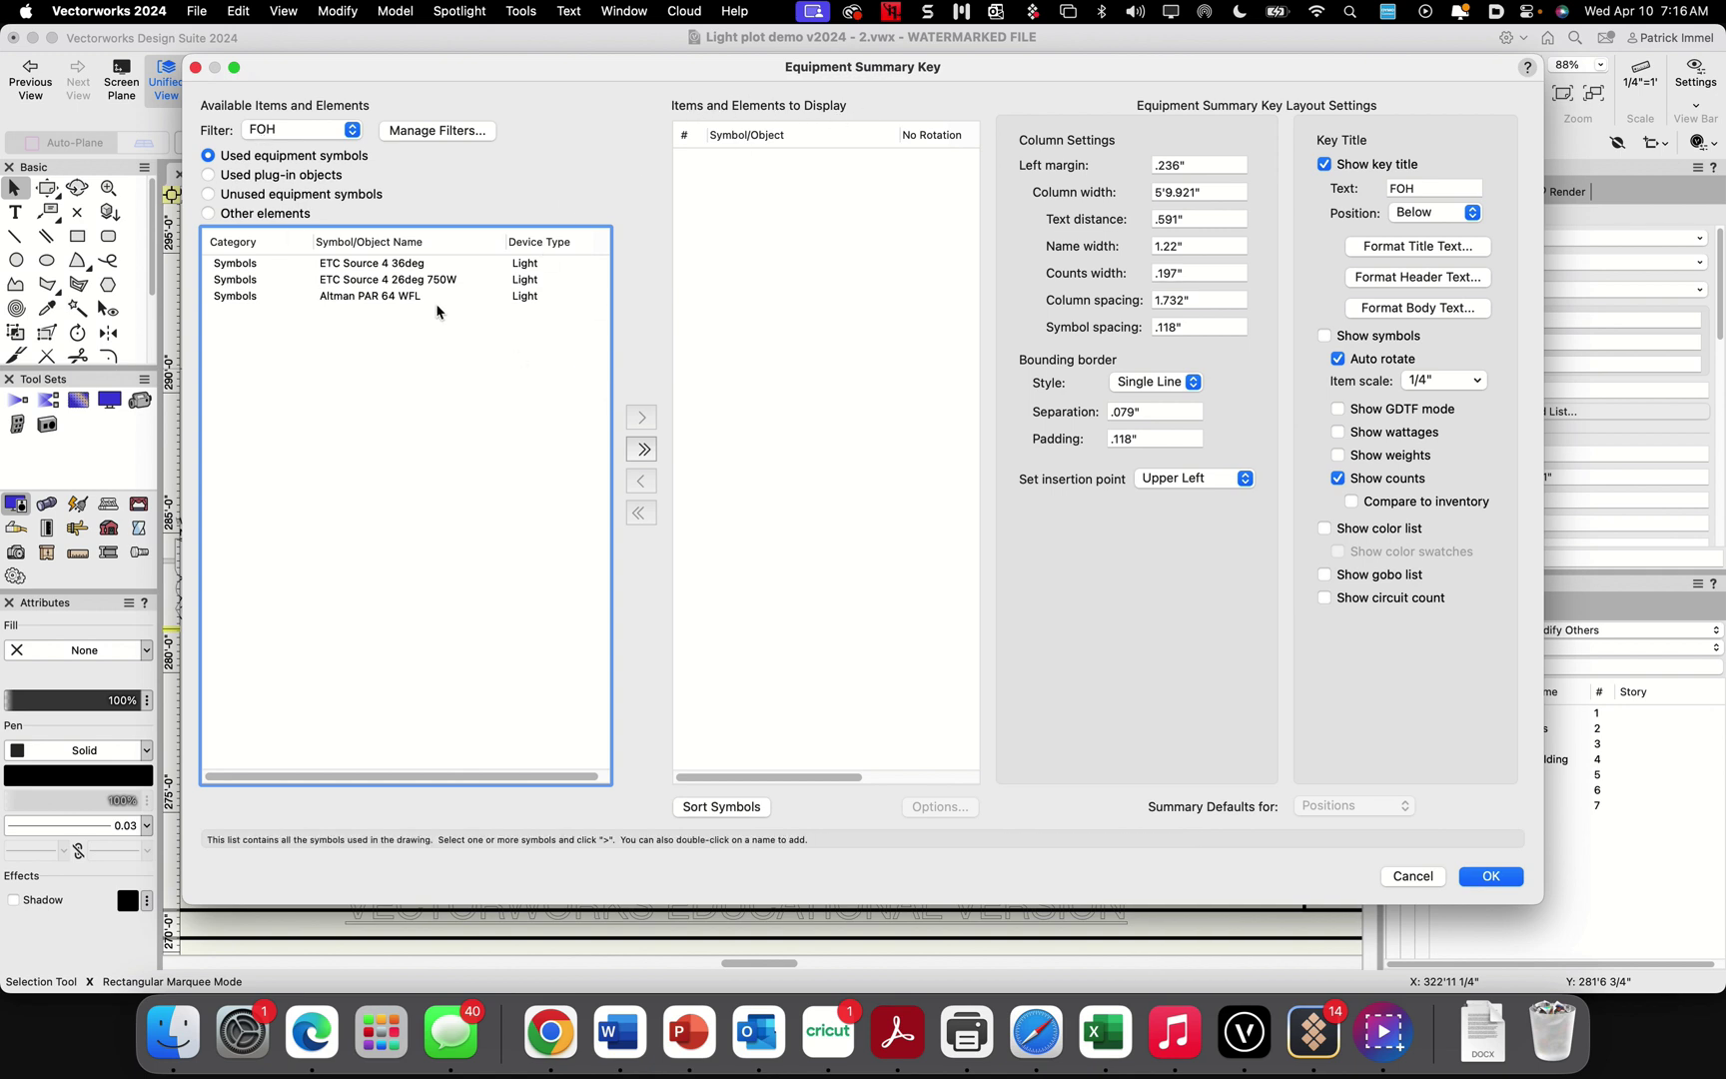
click(643, 450)
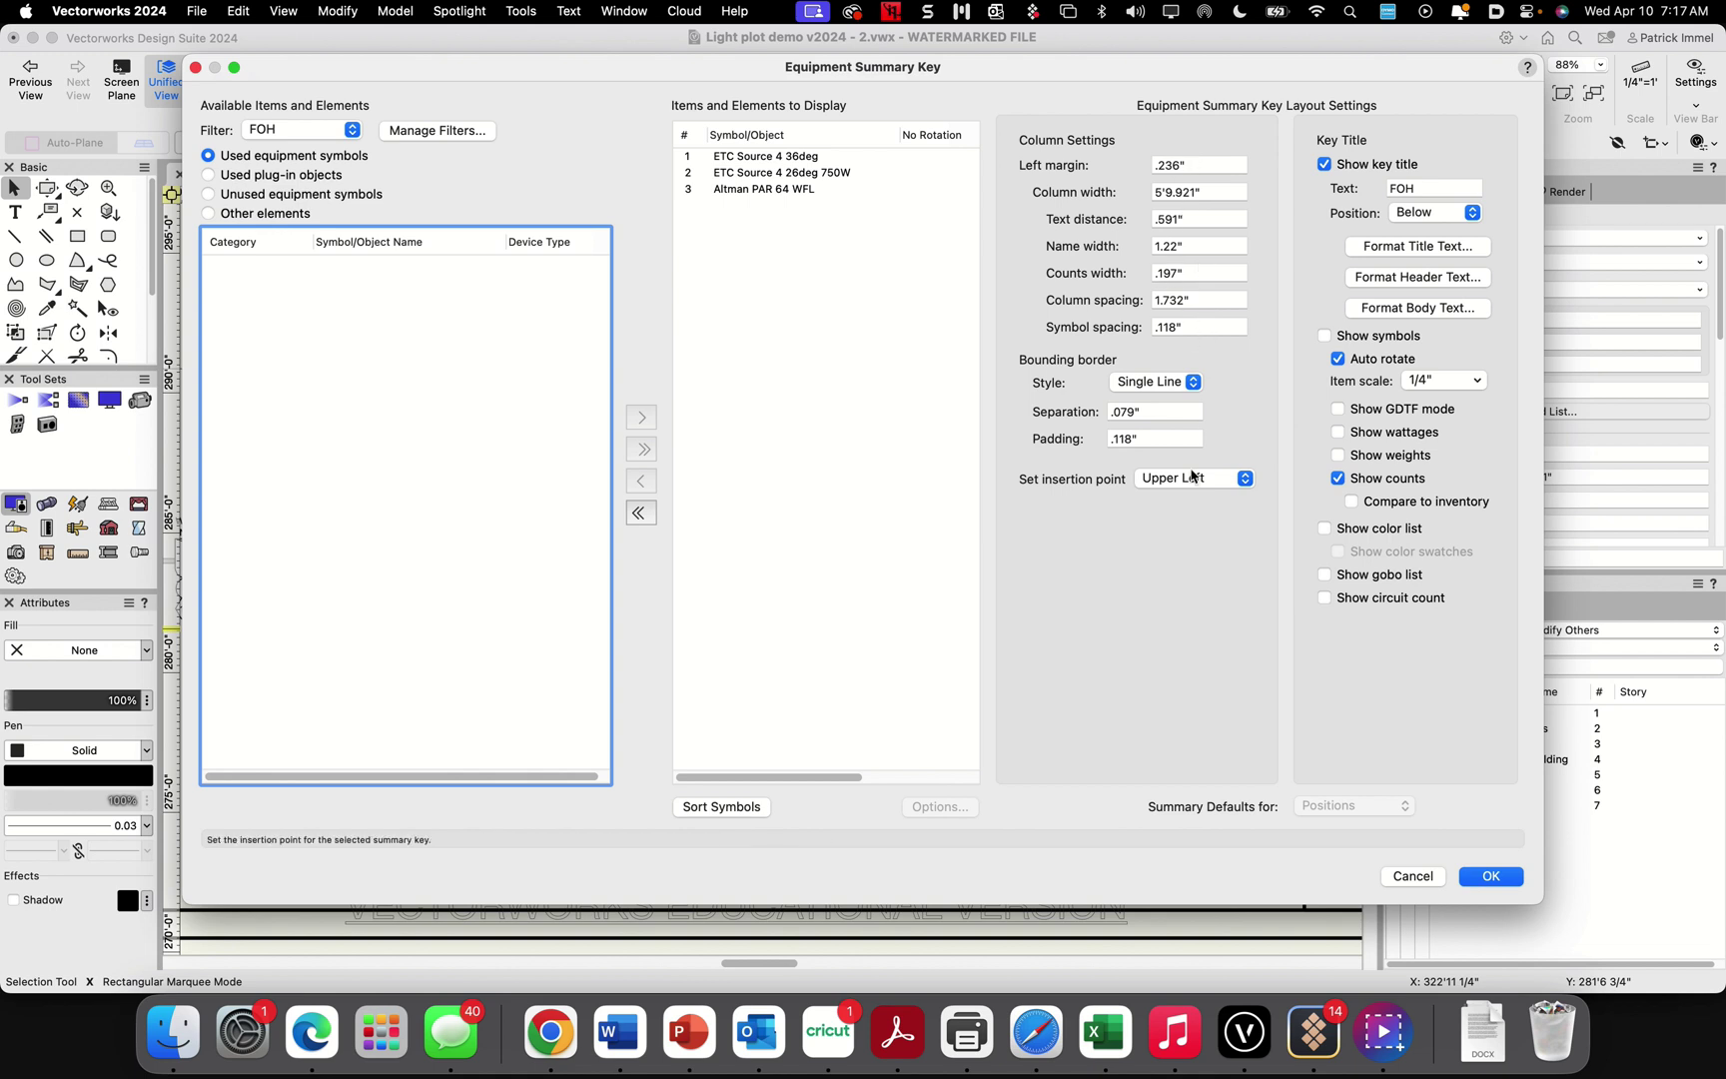
Apply the FOH summary key settings with the Upper Left insertion point and create a backup copy of the document
click(1174, 480)
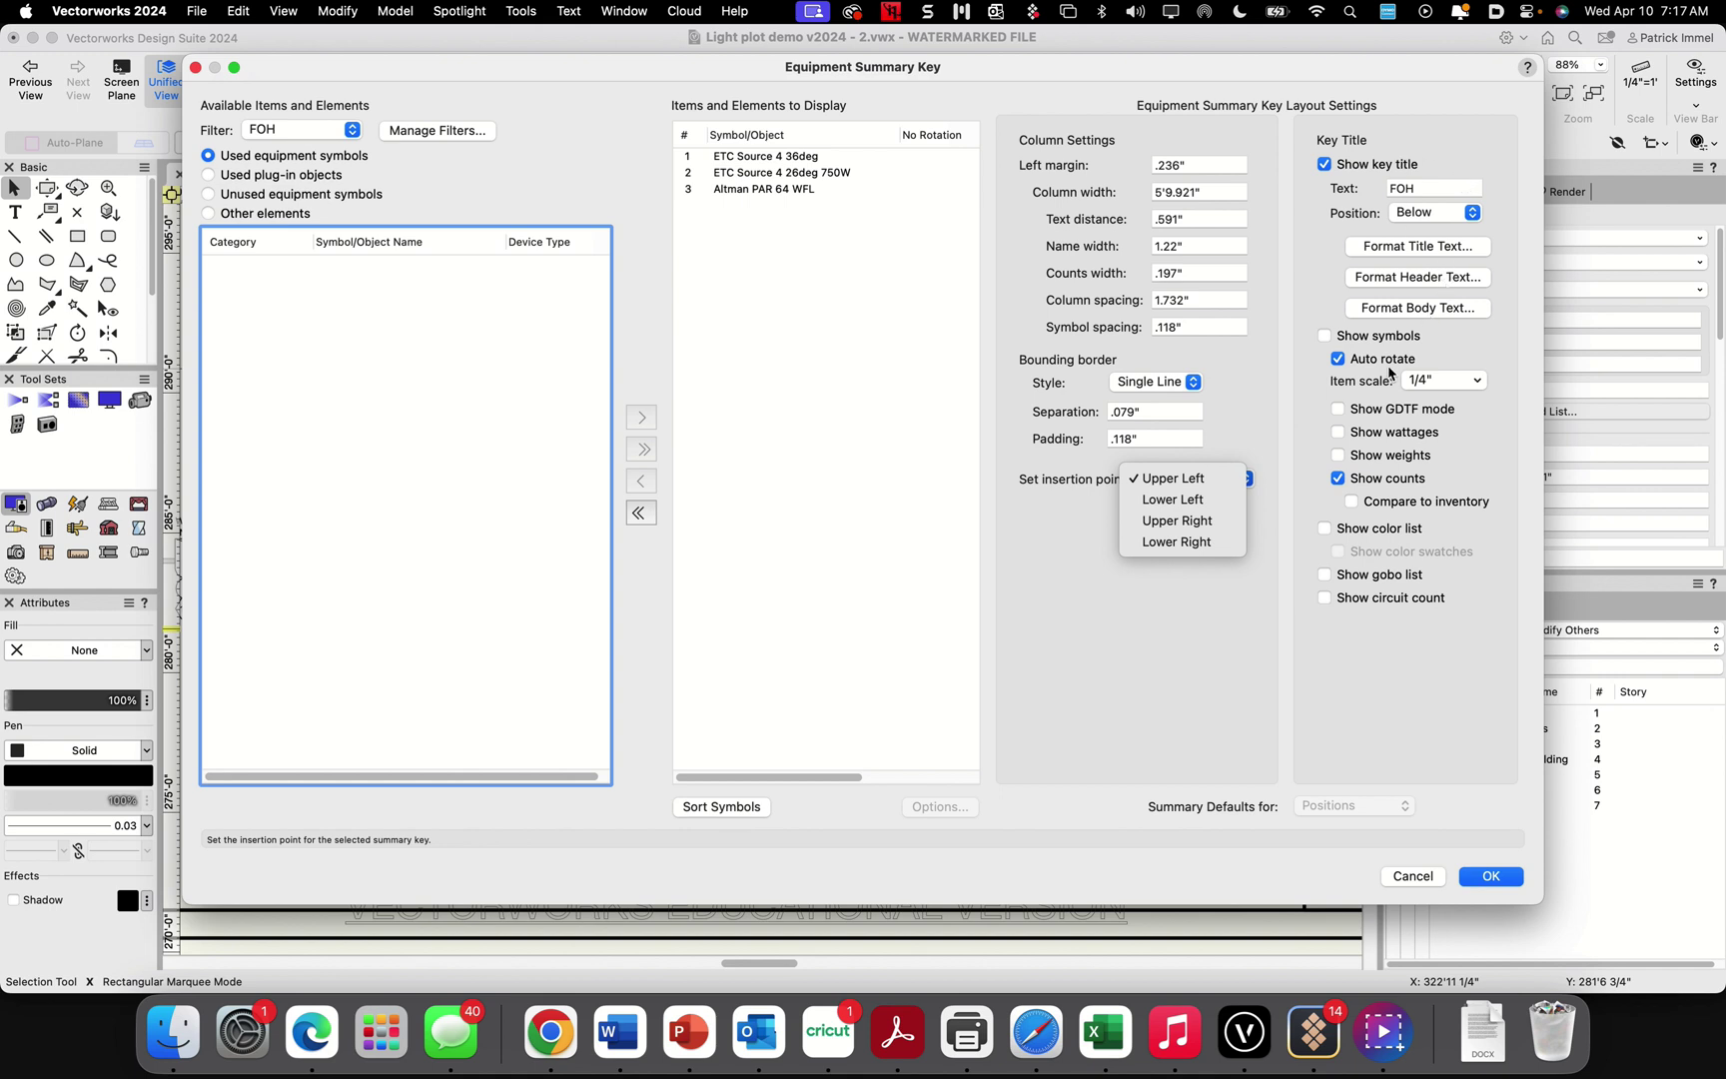
click(1325, 337)
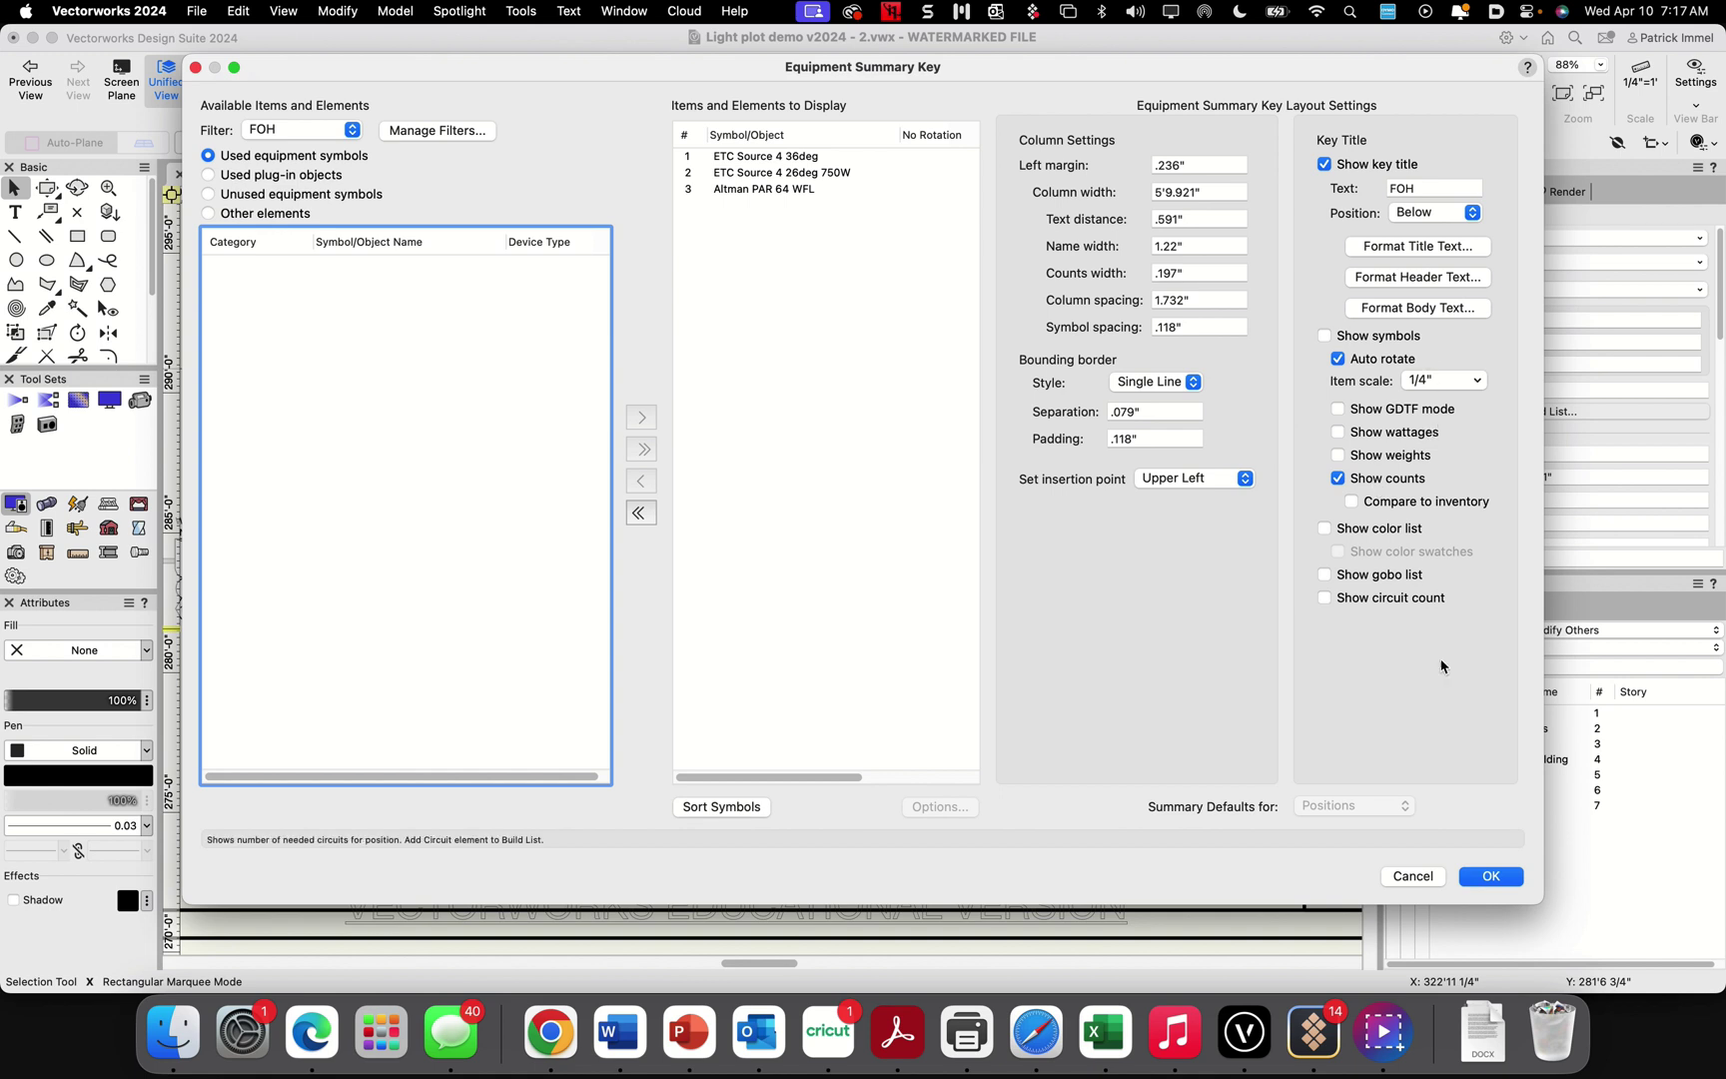
click(1490, 876)
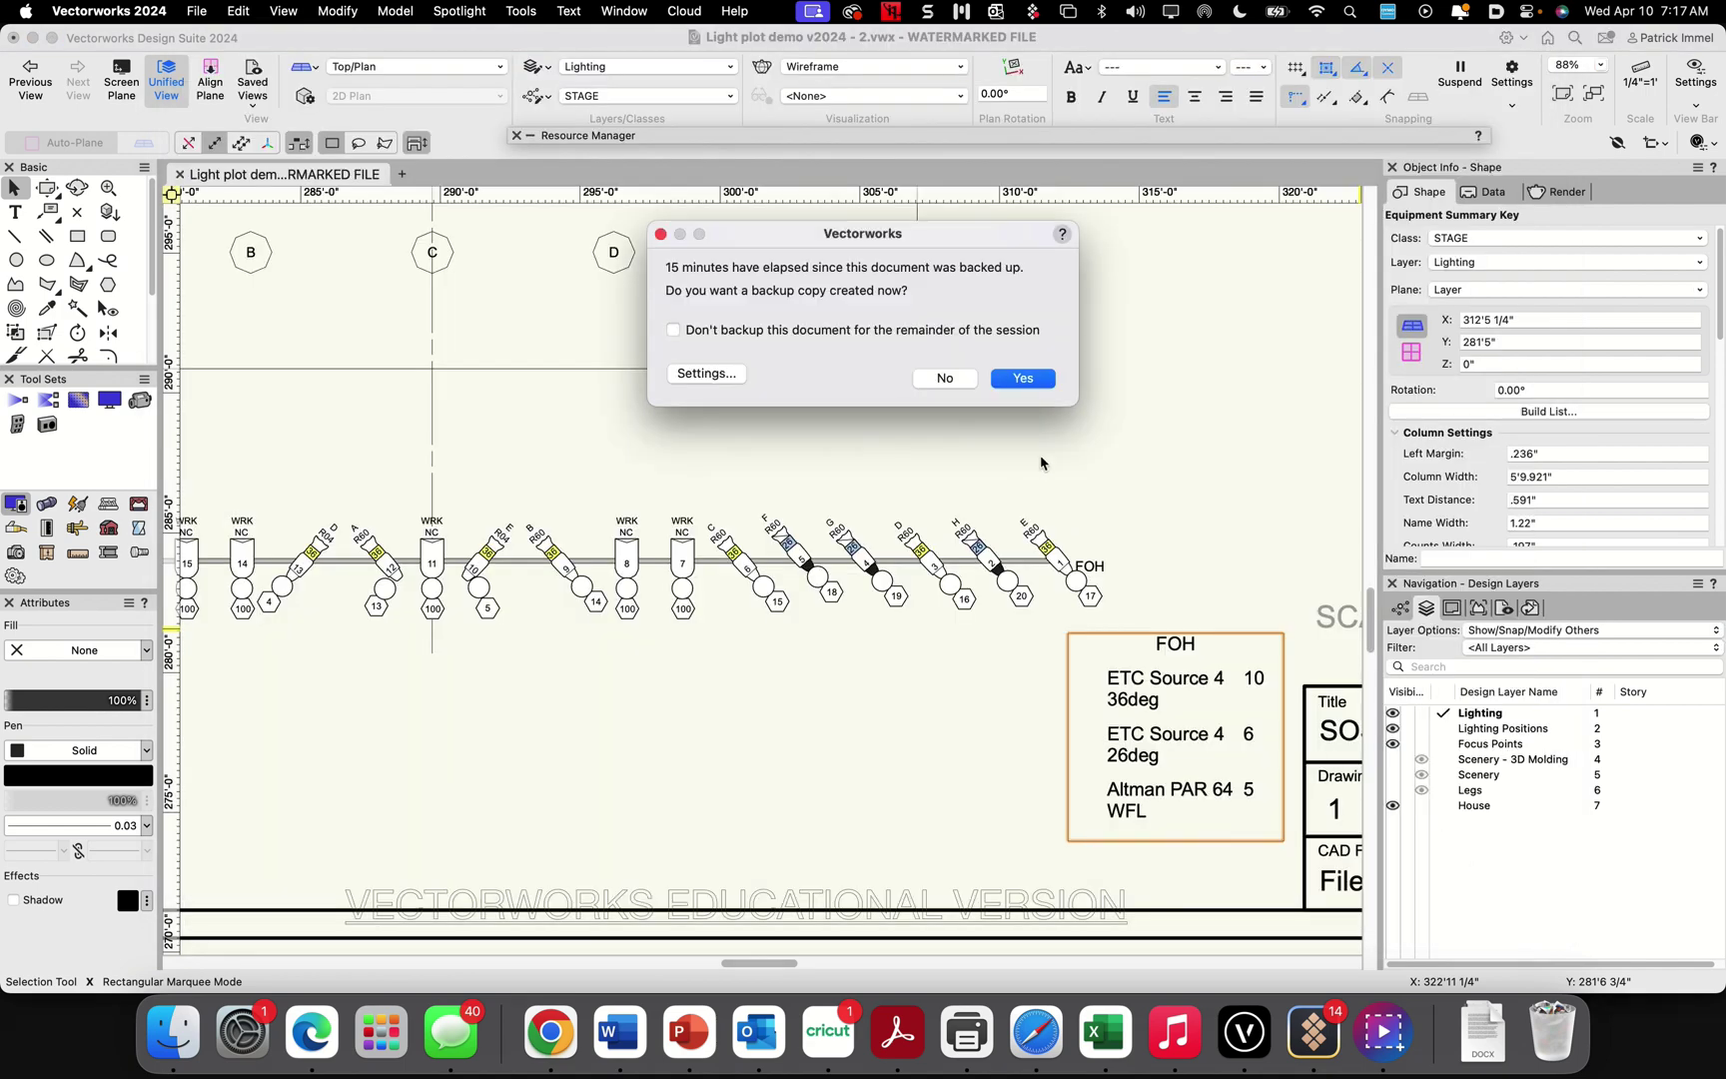
click(1024, 380)
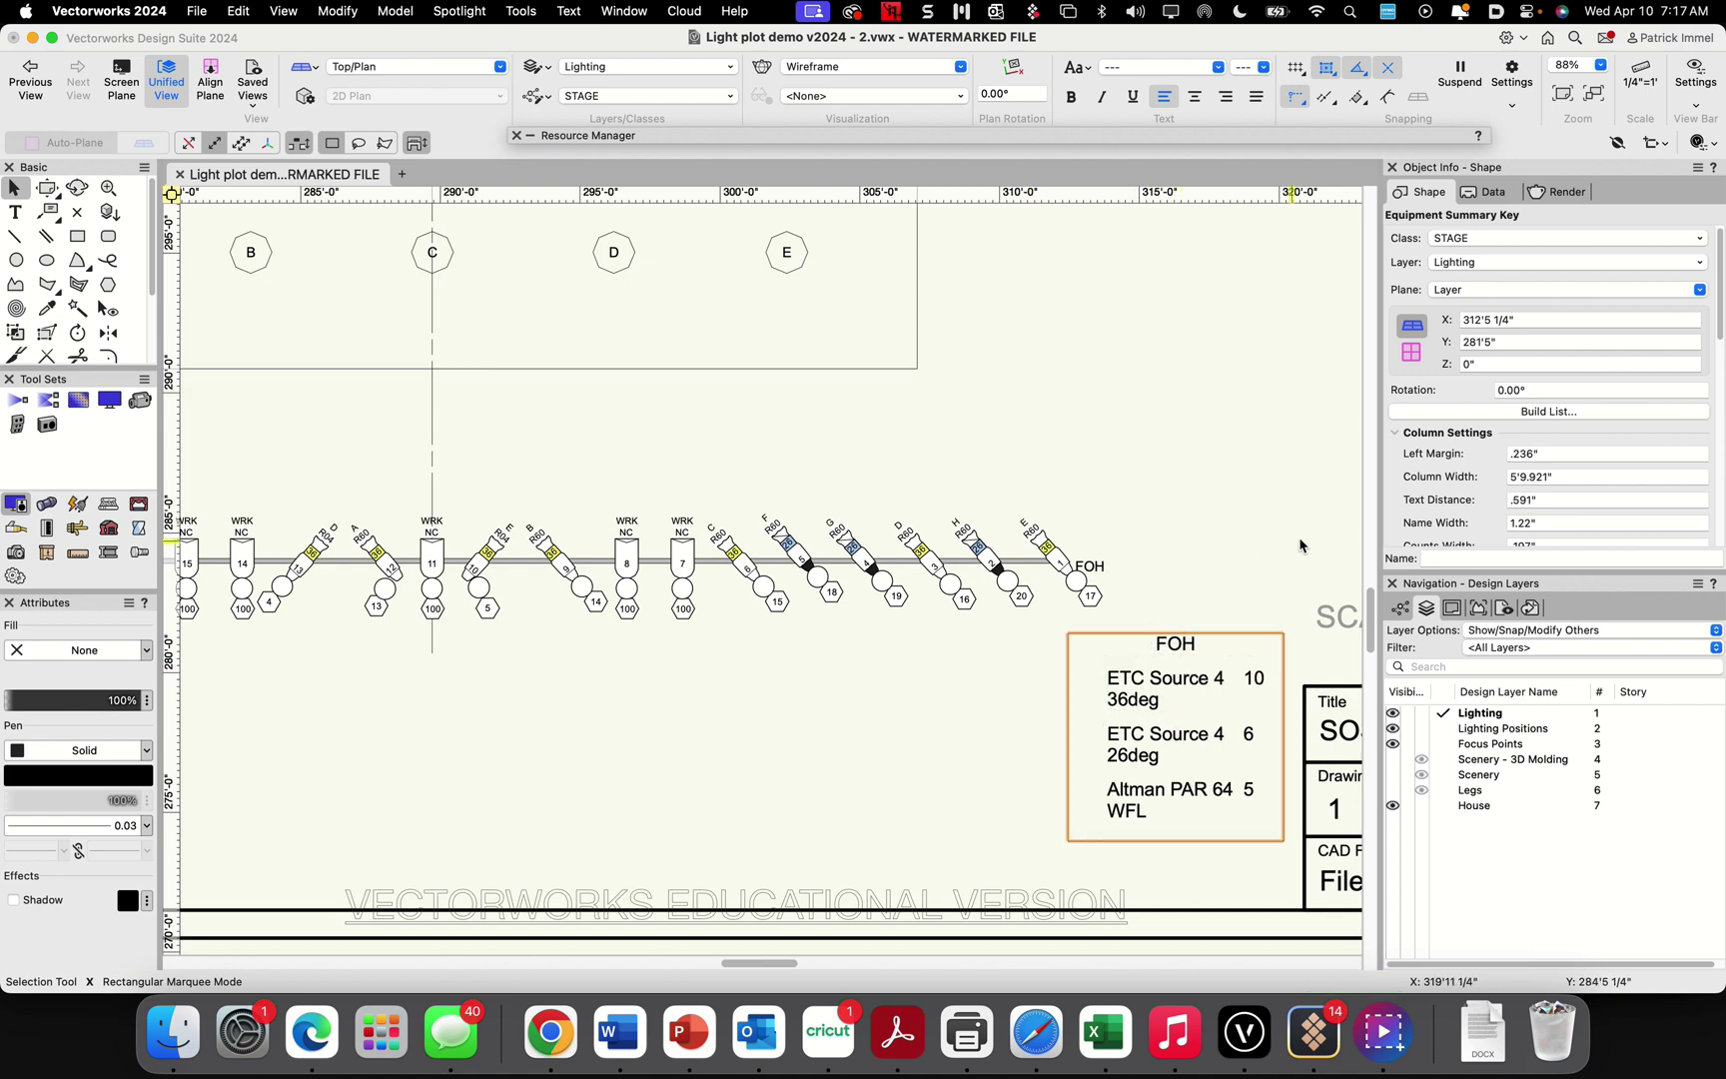
Show symbols in the FOH summary key and shift it clear of the title block, to about X 309'2"
click(1547, 410)
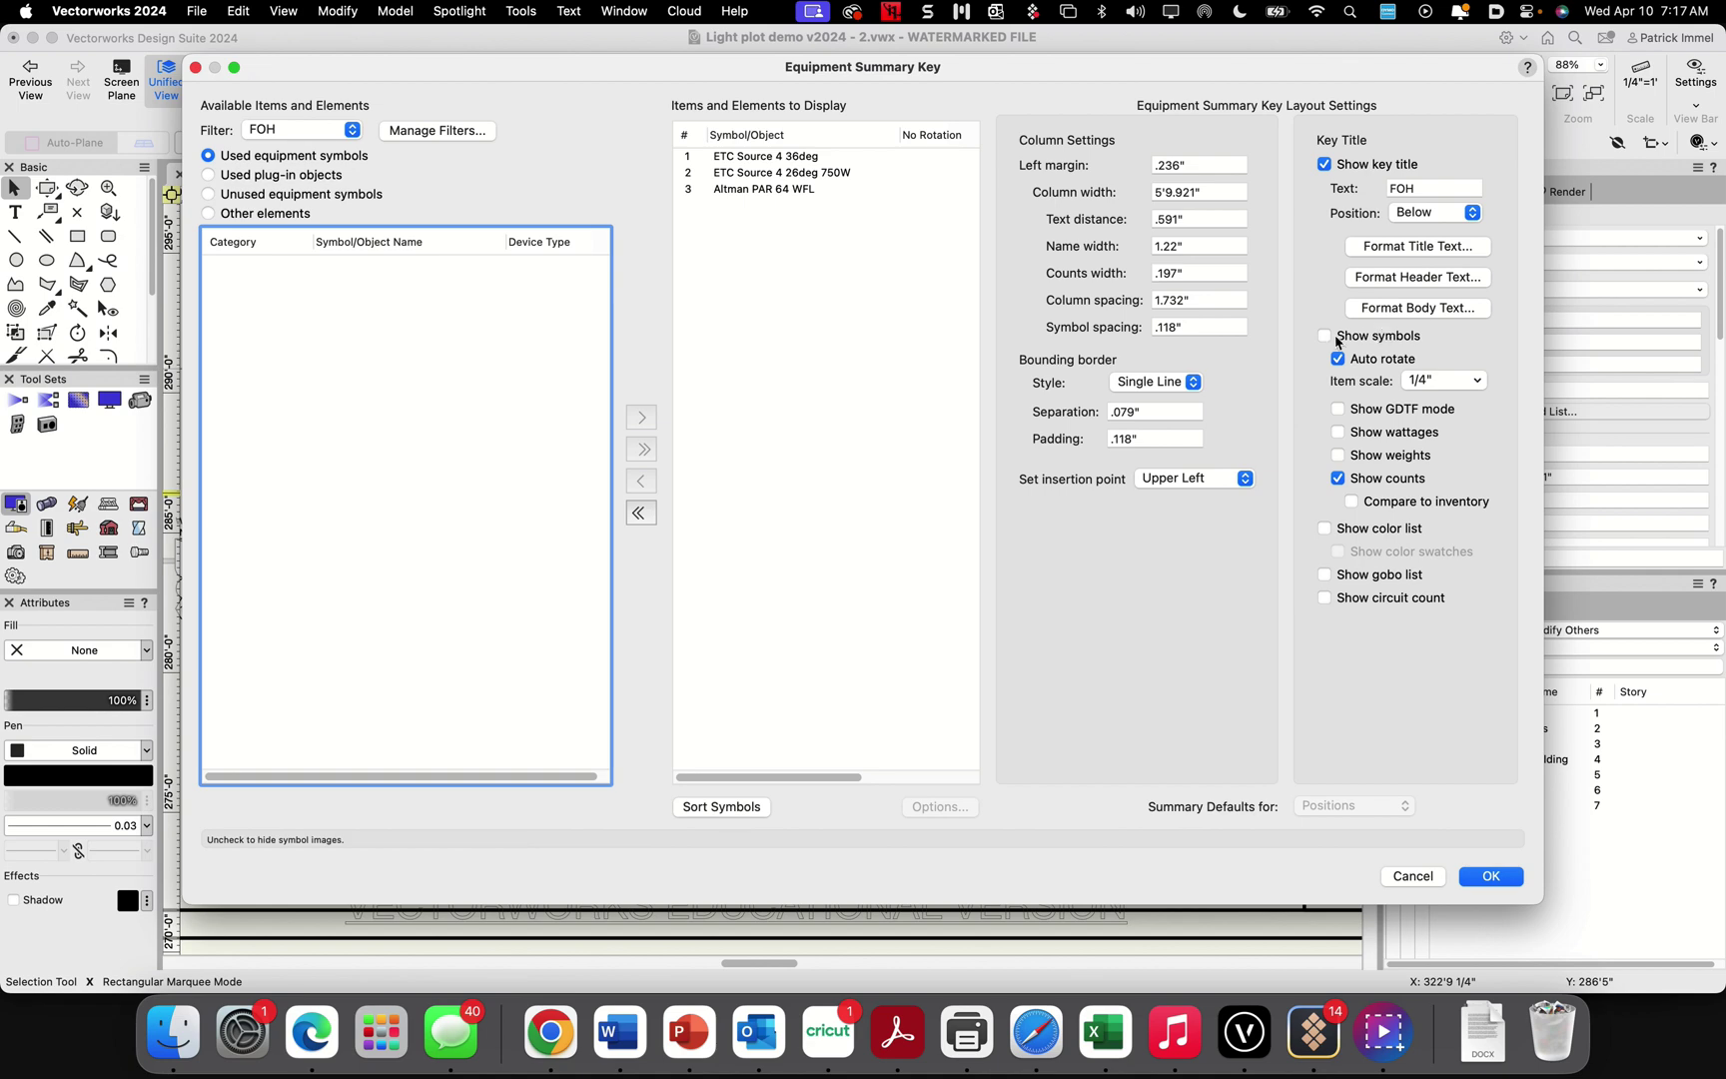
click(1490, 876)
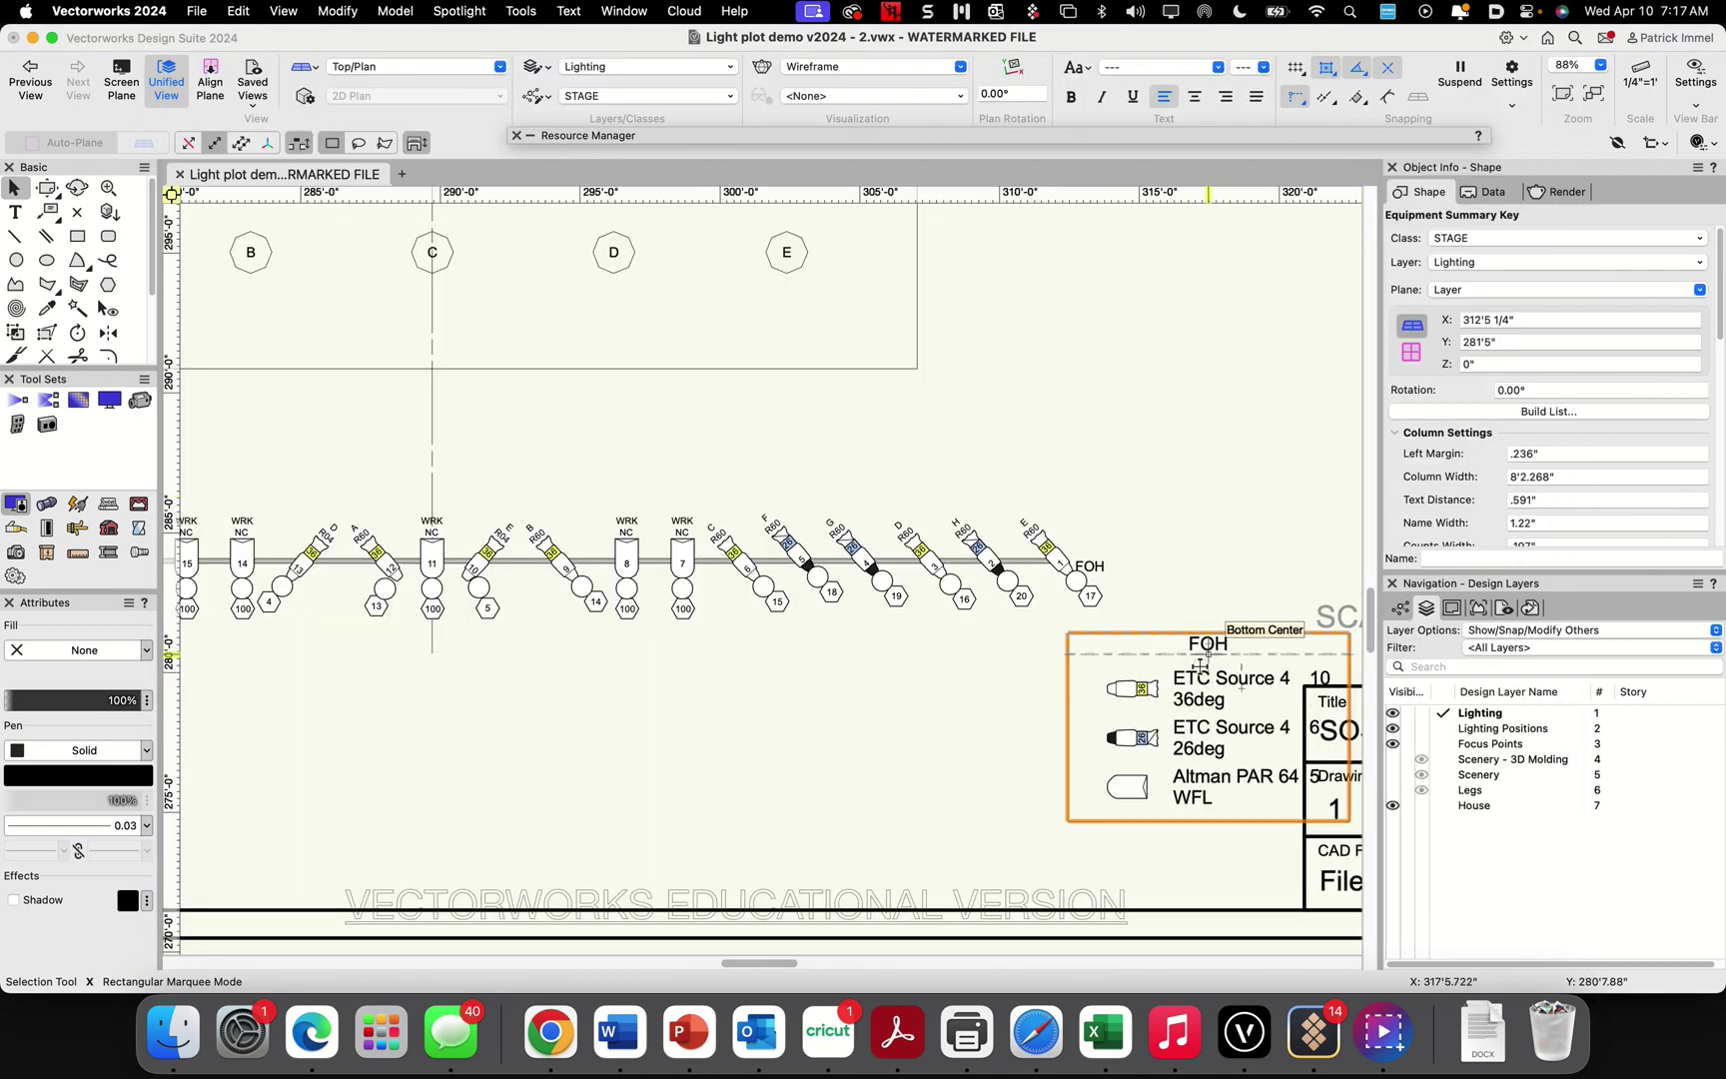
drag(1208, 640, 1118, 640)
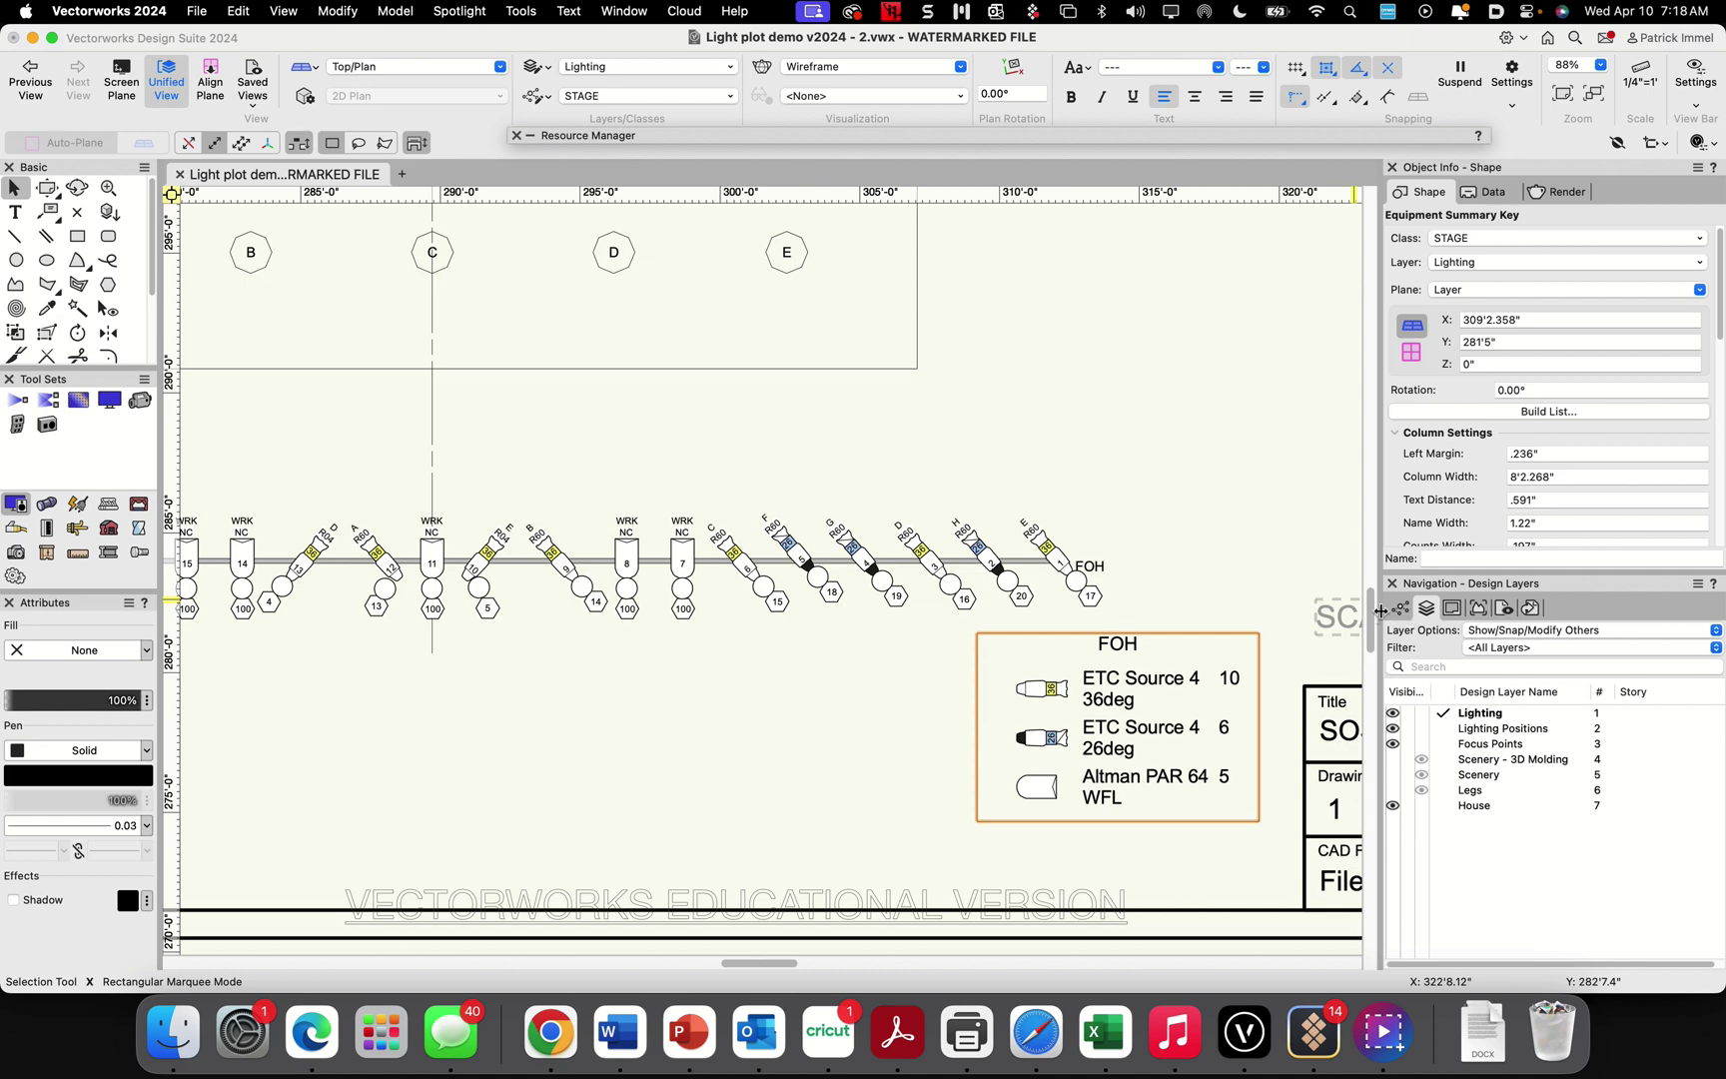
Insert a position summary for the ELEC 1 hanging position
drag(1372, 612, 1367, 558)
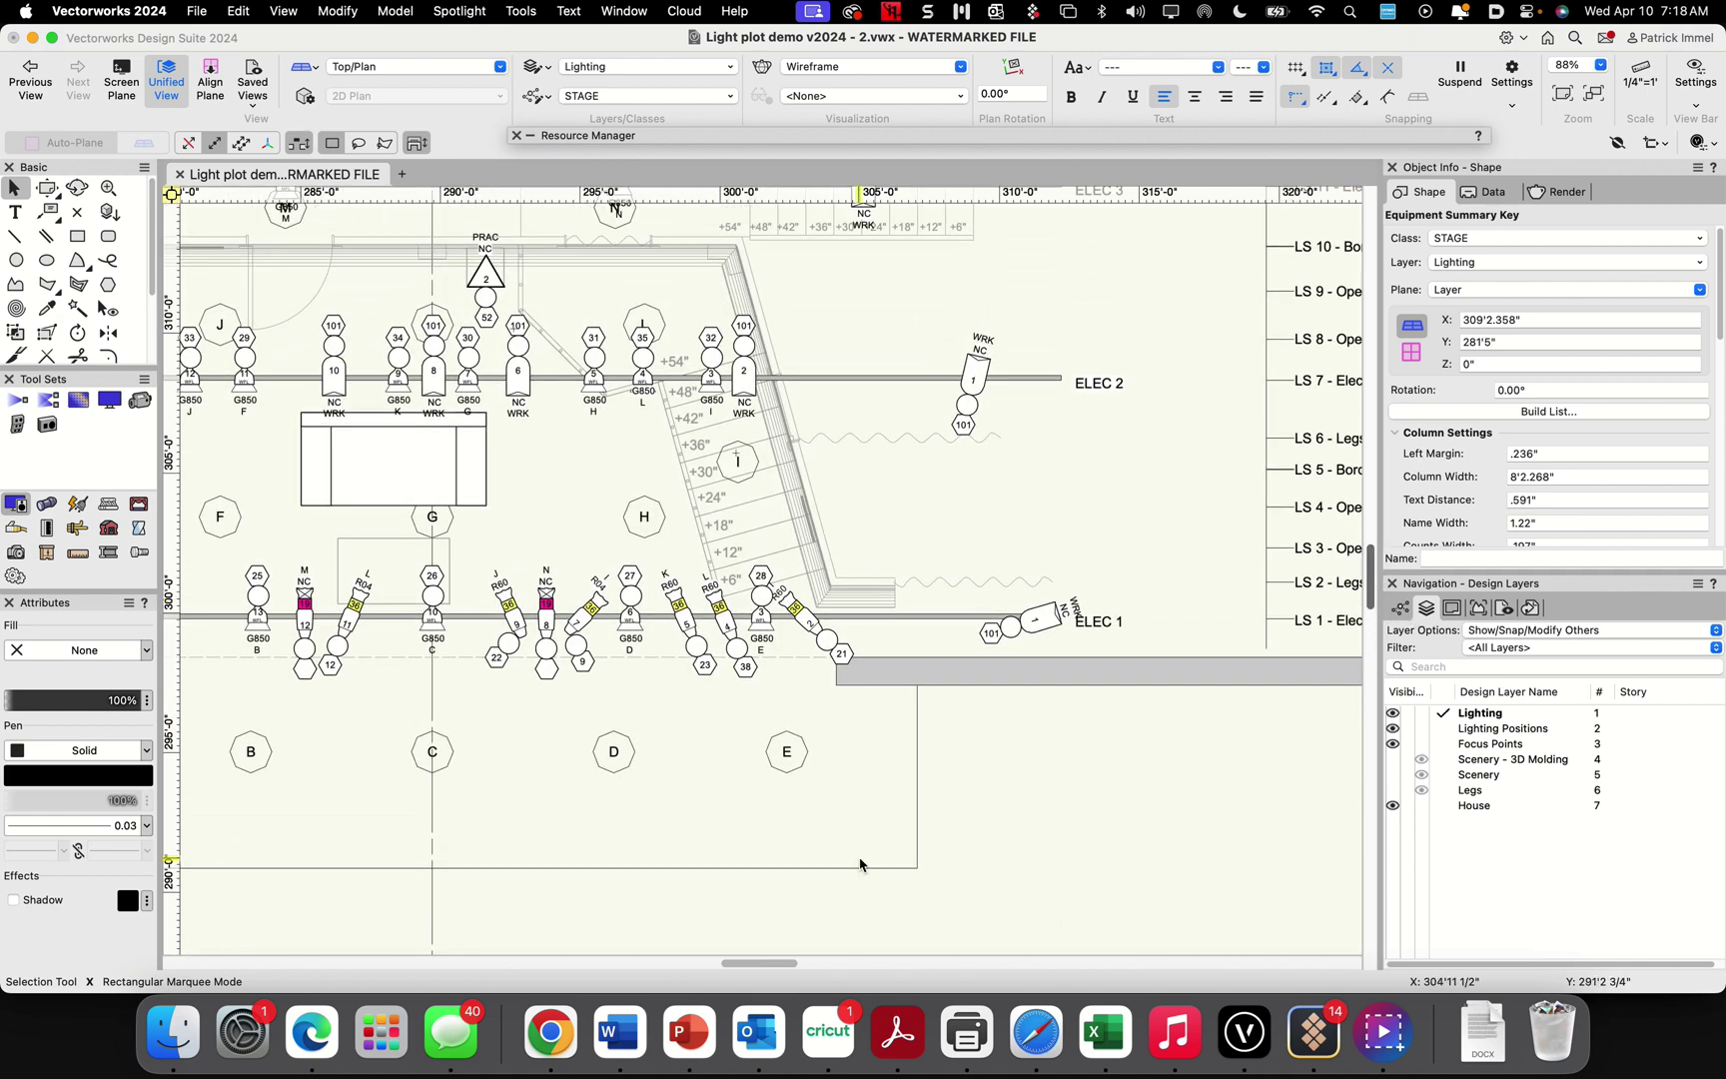
drag(777, 964, 786, 962)
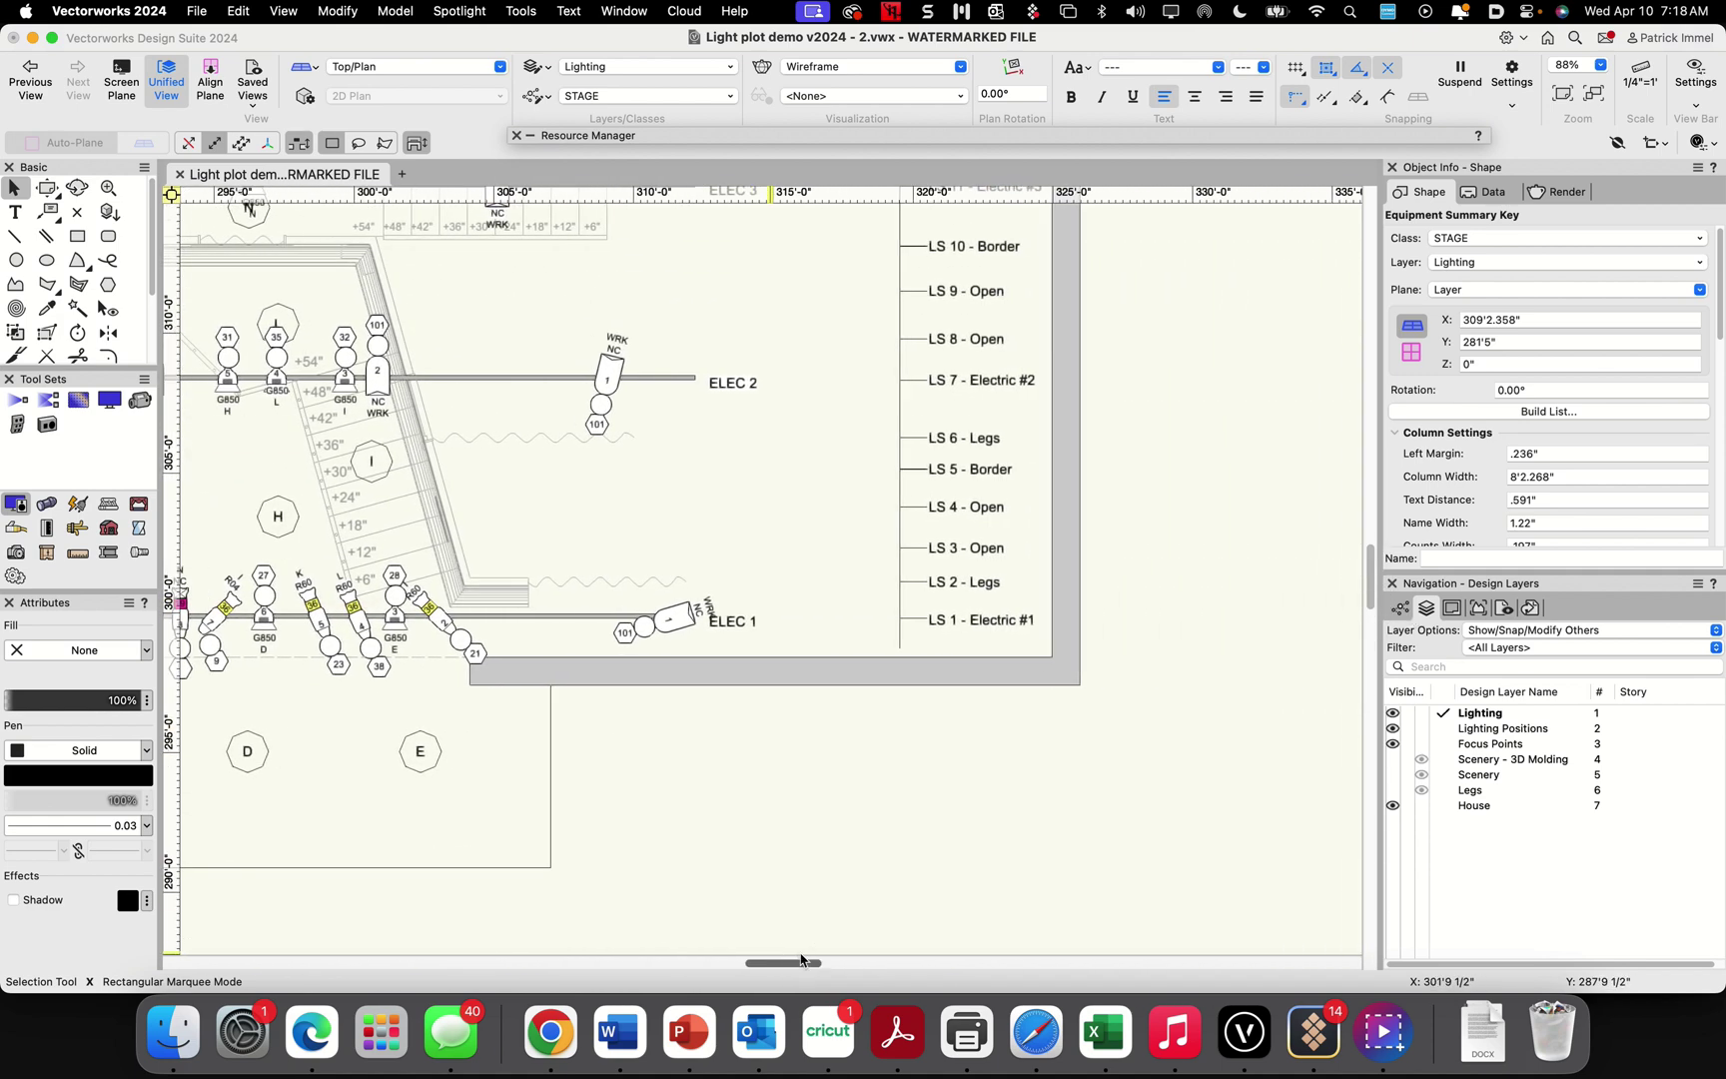
click(599, 617)
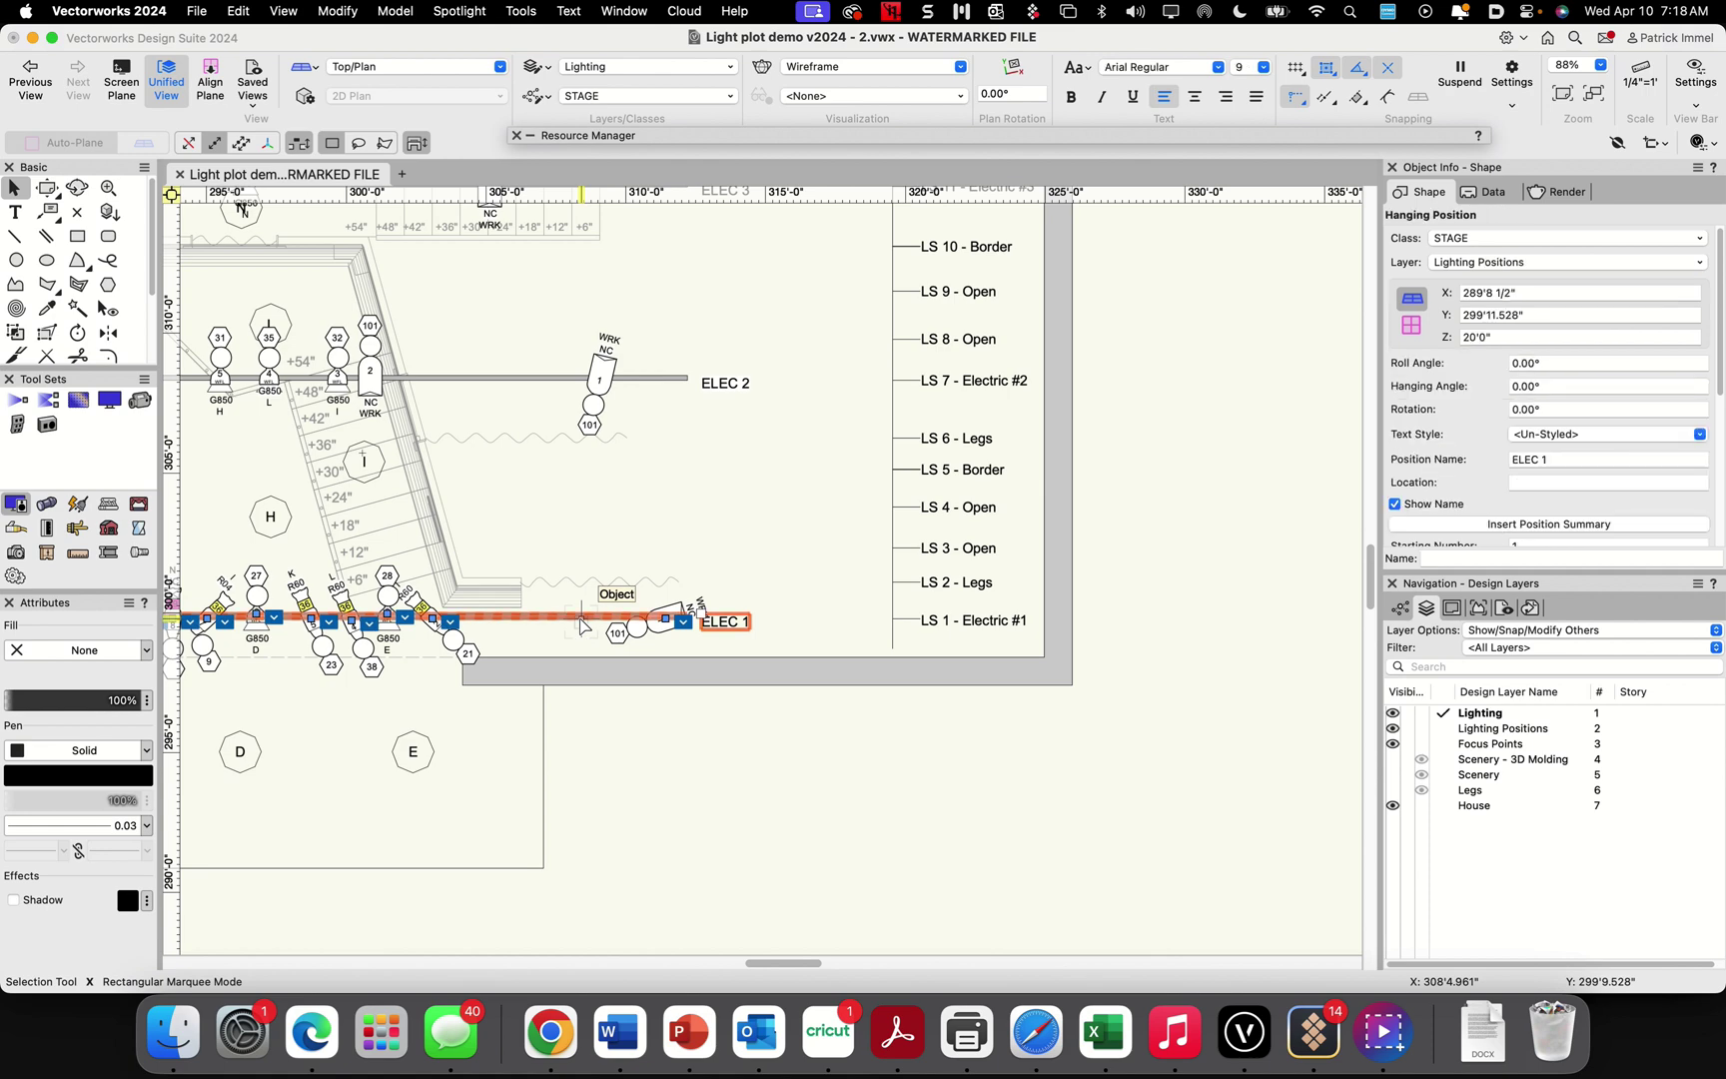
click(1522, 524)
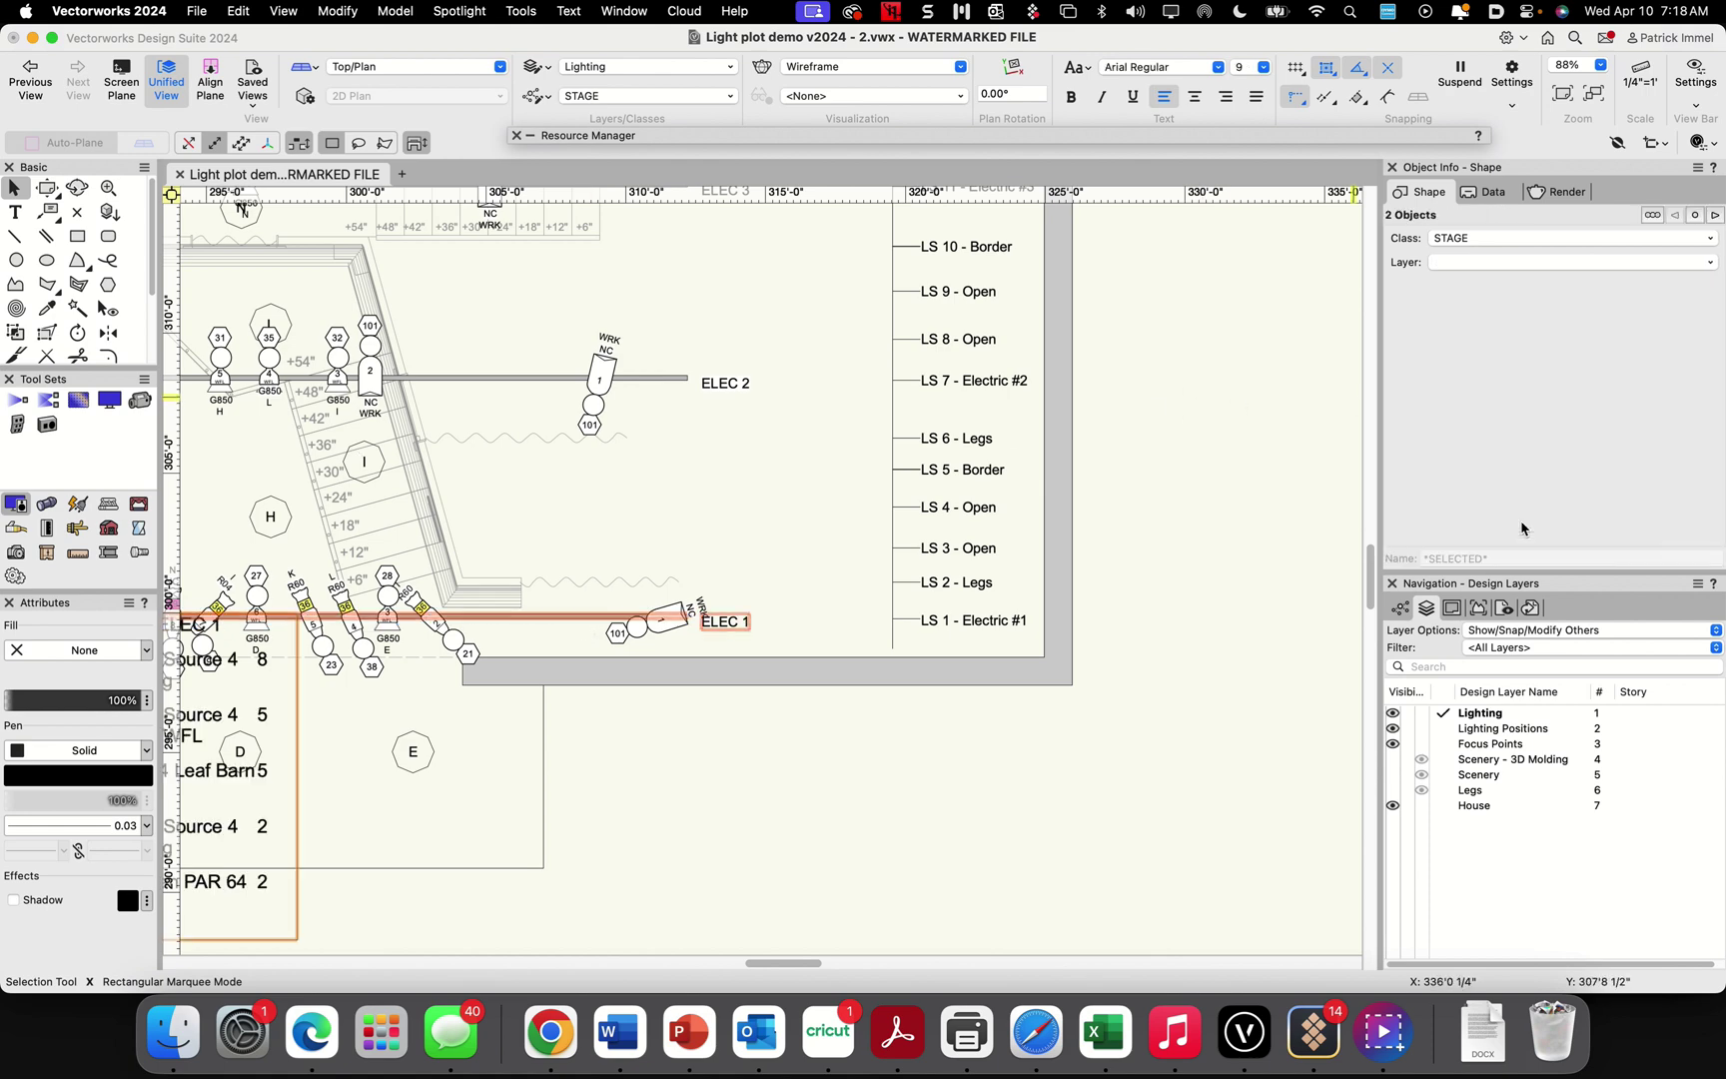
Move only the ELEC 1 summary key beyond the stage-left wall, level with the ELEC 1 pipe at about X 330'8"
mouse_move(782, 964)
mouse_down()
mouse_move(745, 964)
mouse_move(759, 964)
mouse_up()
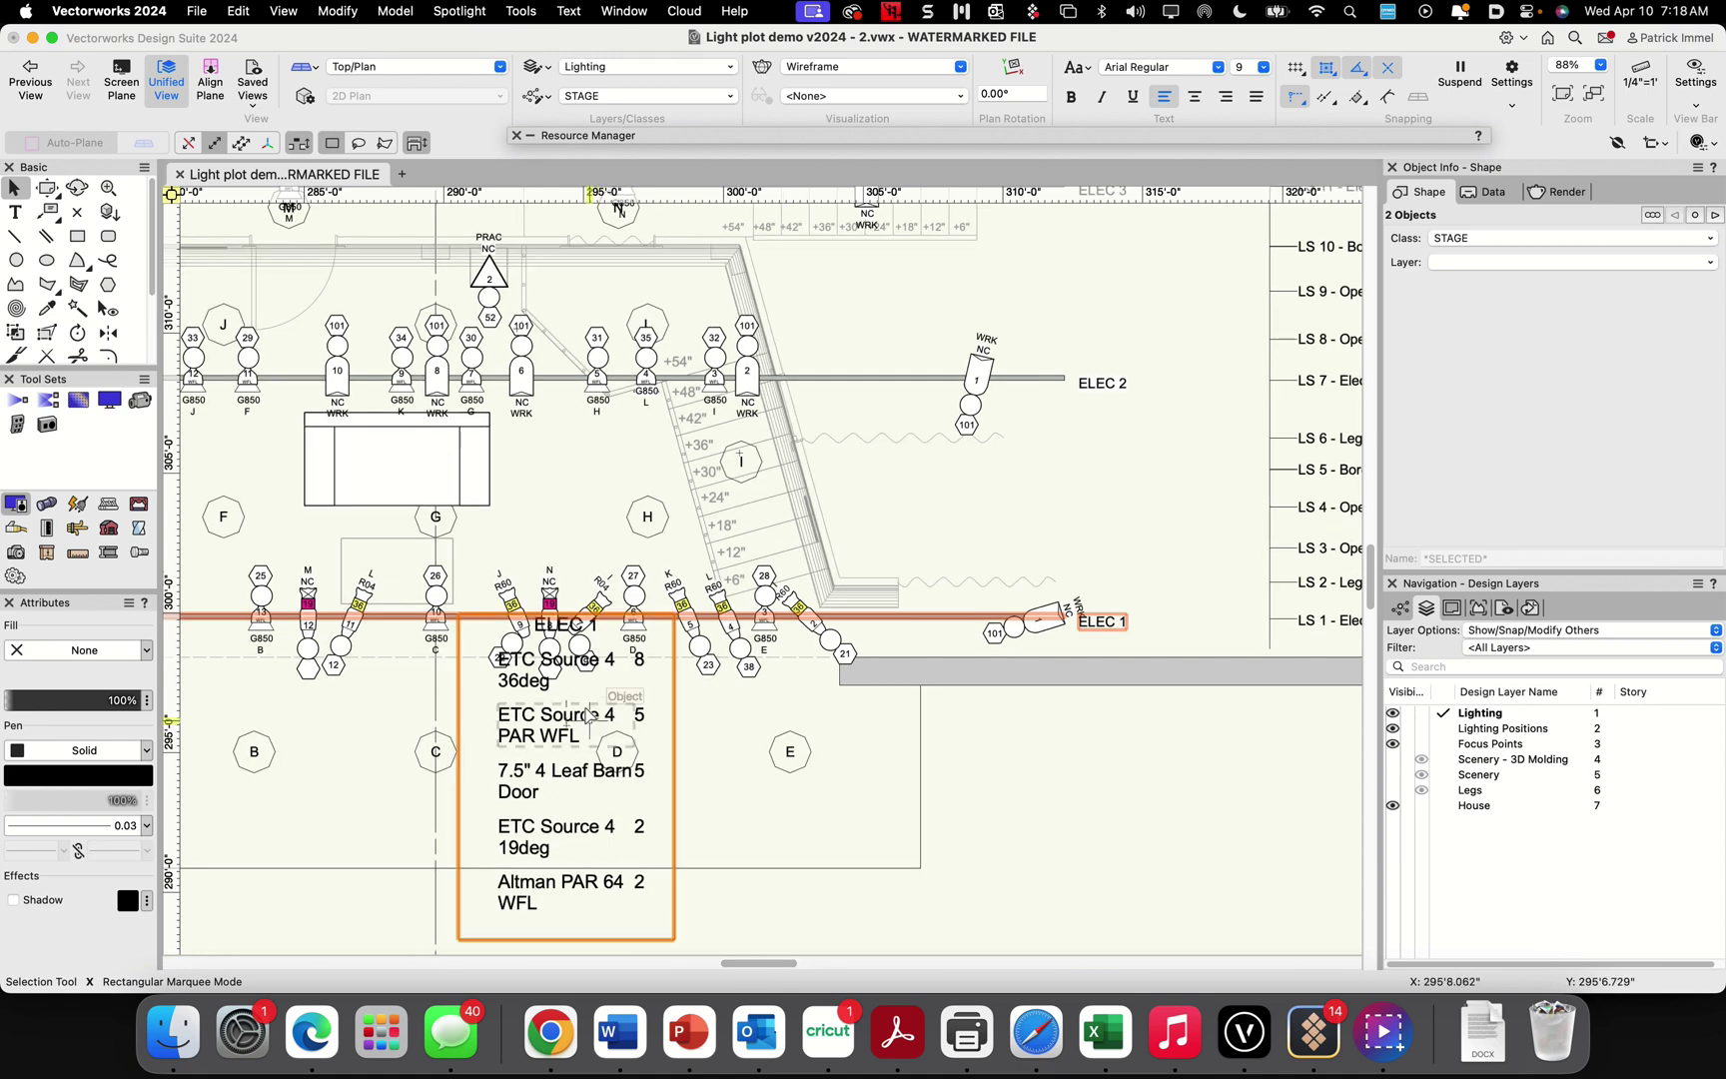
drag(483, 625, 1097, 565)
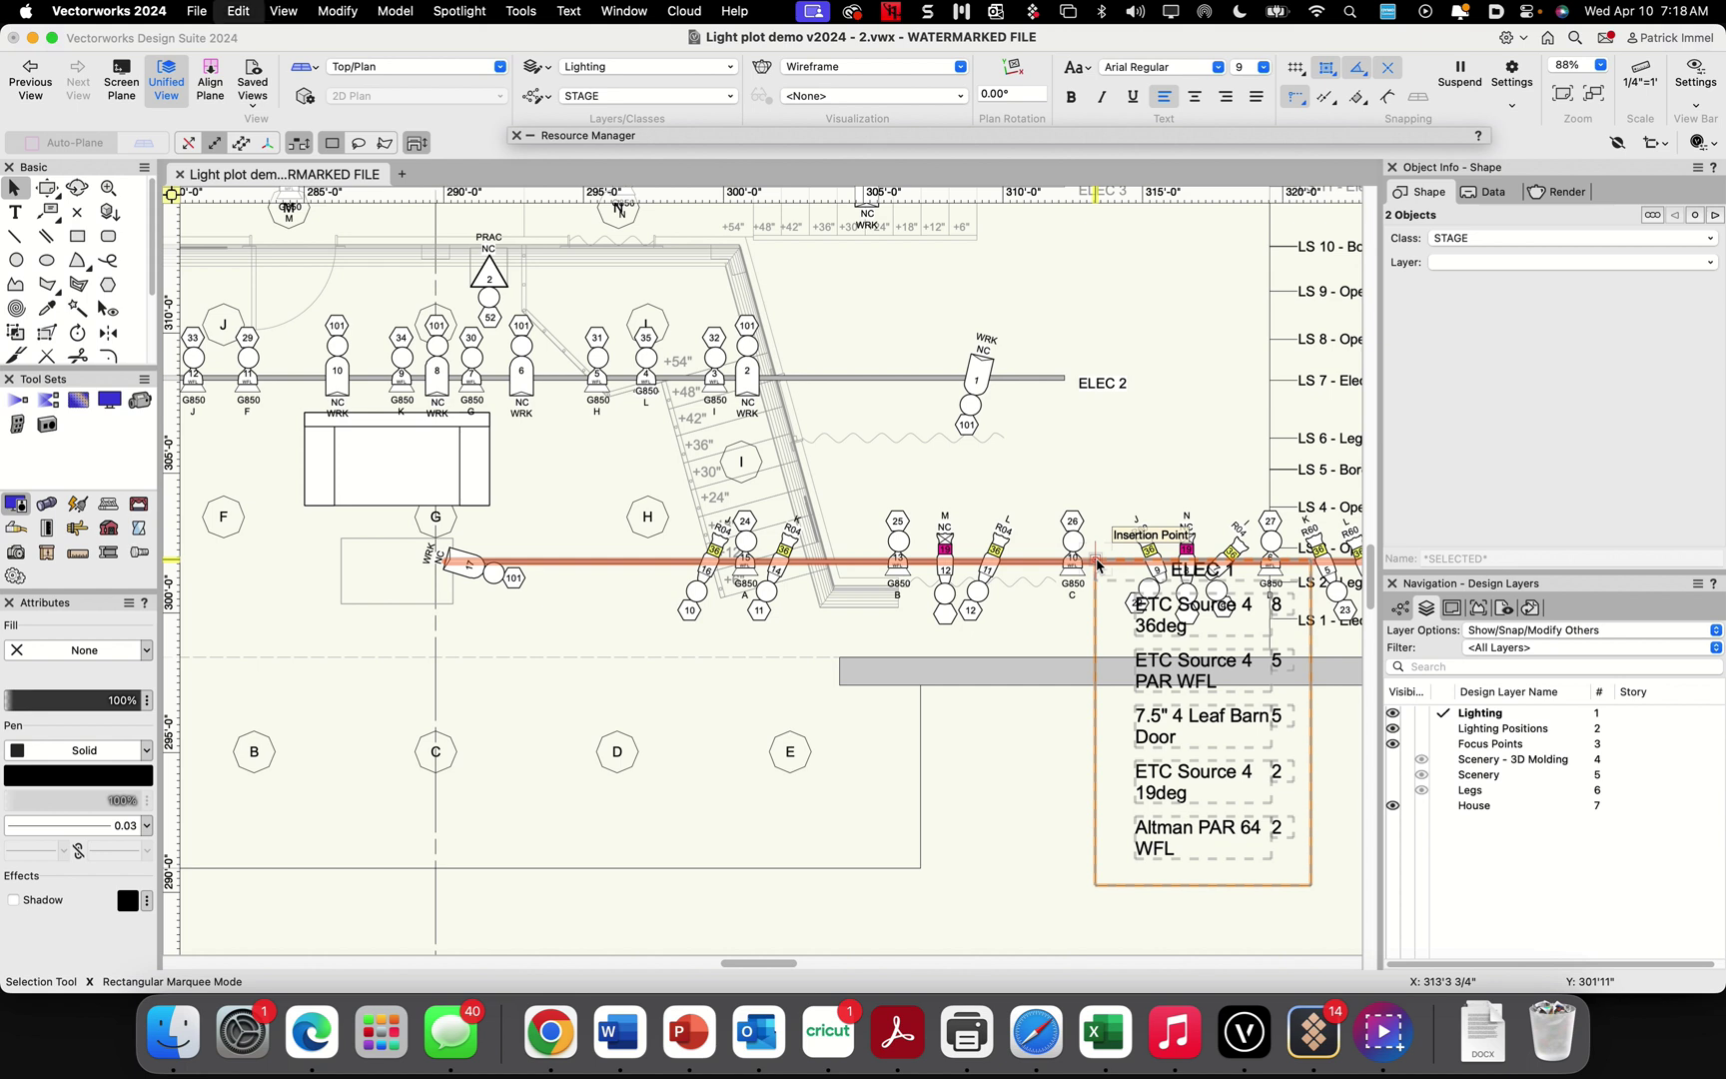
key(super+z)
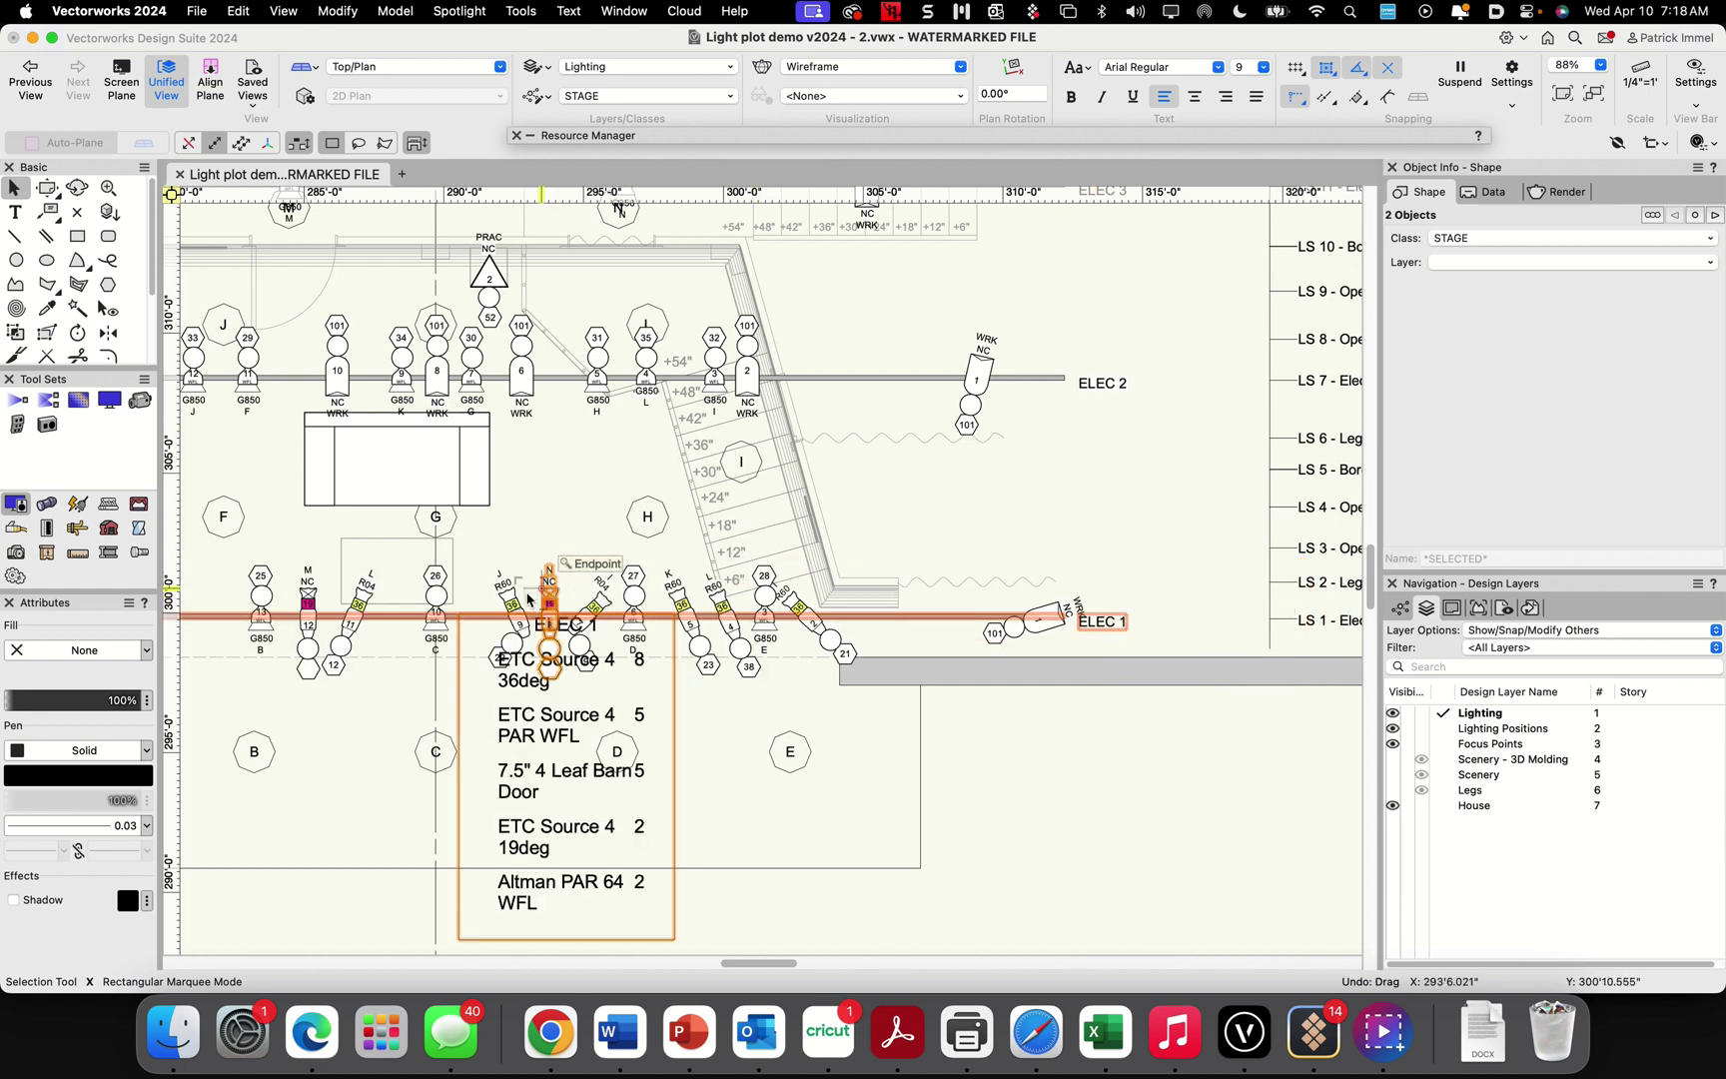
click(482, 585)
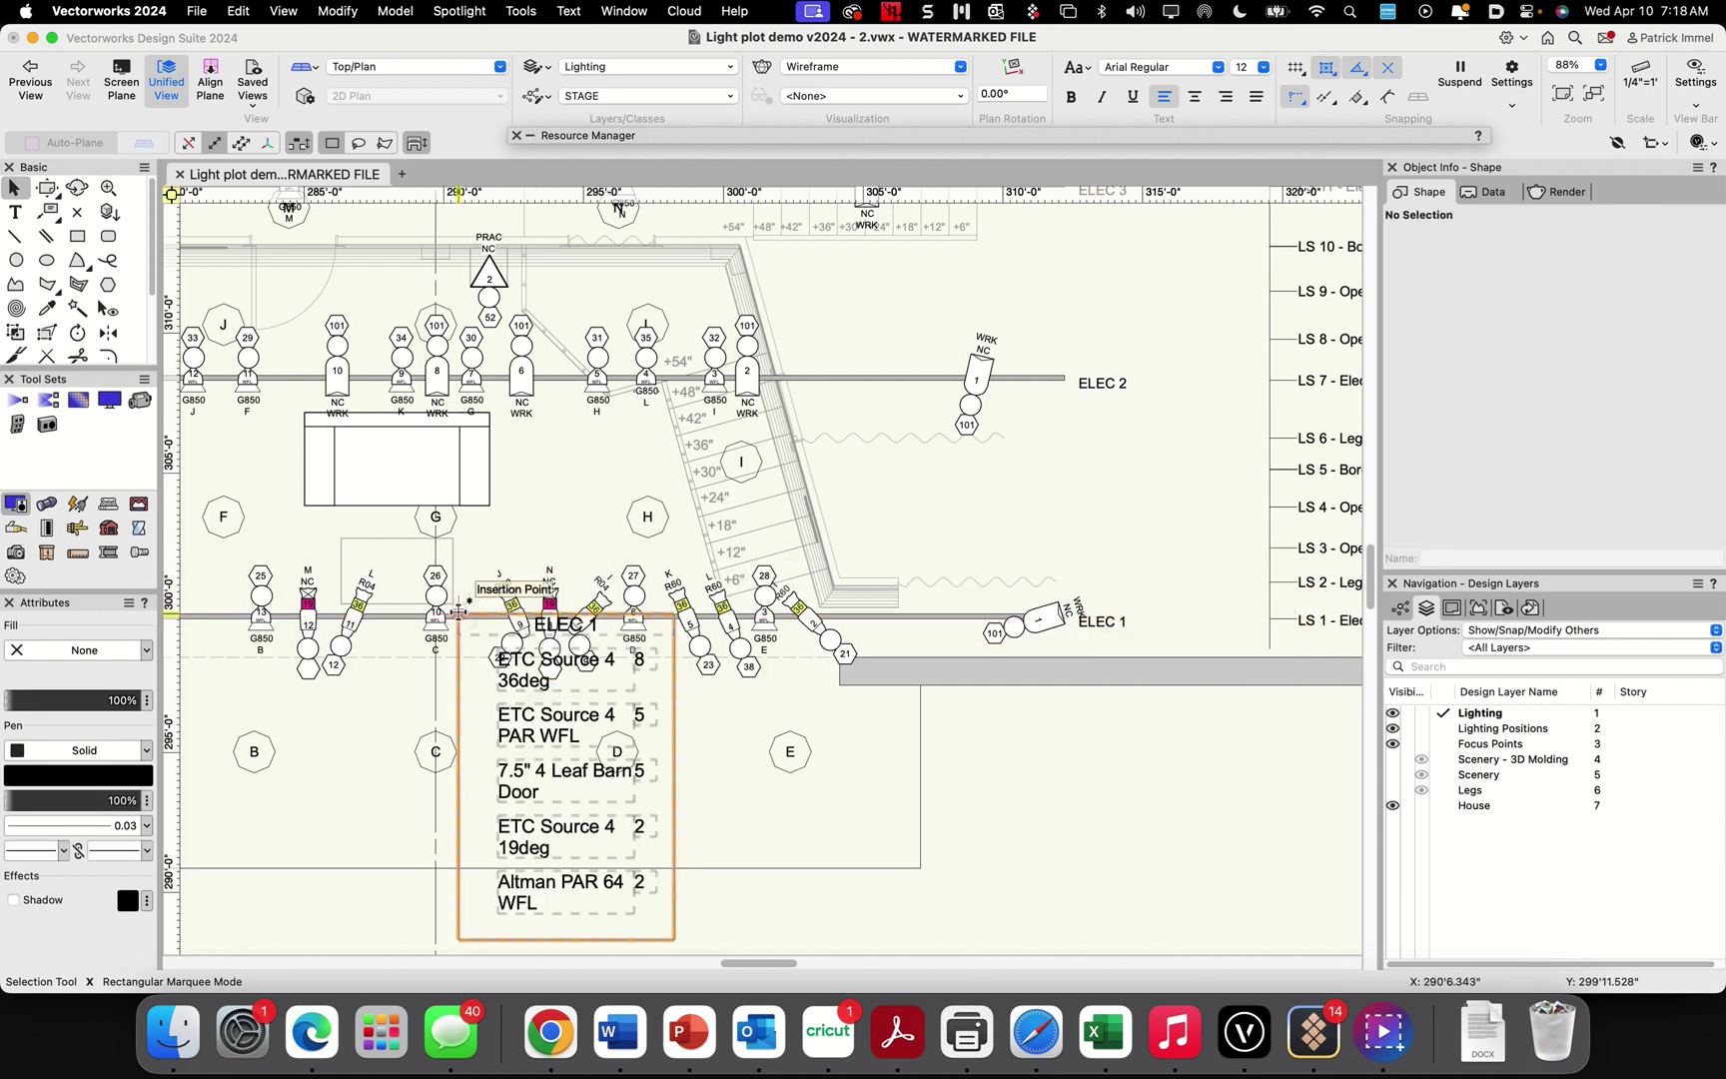
mouse_move(458, 612)
mouse_down()
mouse_move(936, 589)
mouse_move(1190, 546)
mouse_move(1339, 592)
mouse_move(1289, 613)
mouse_move(1360, 611)
mouse_move(909, 582)
mouse_move(767, 608)
mouse_move(814, 608)
mouse_up()
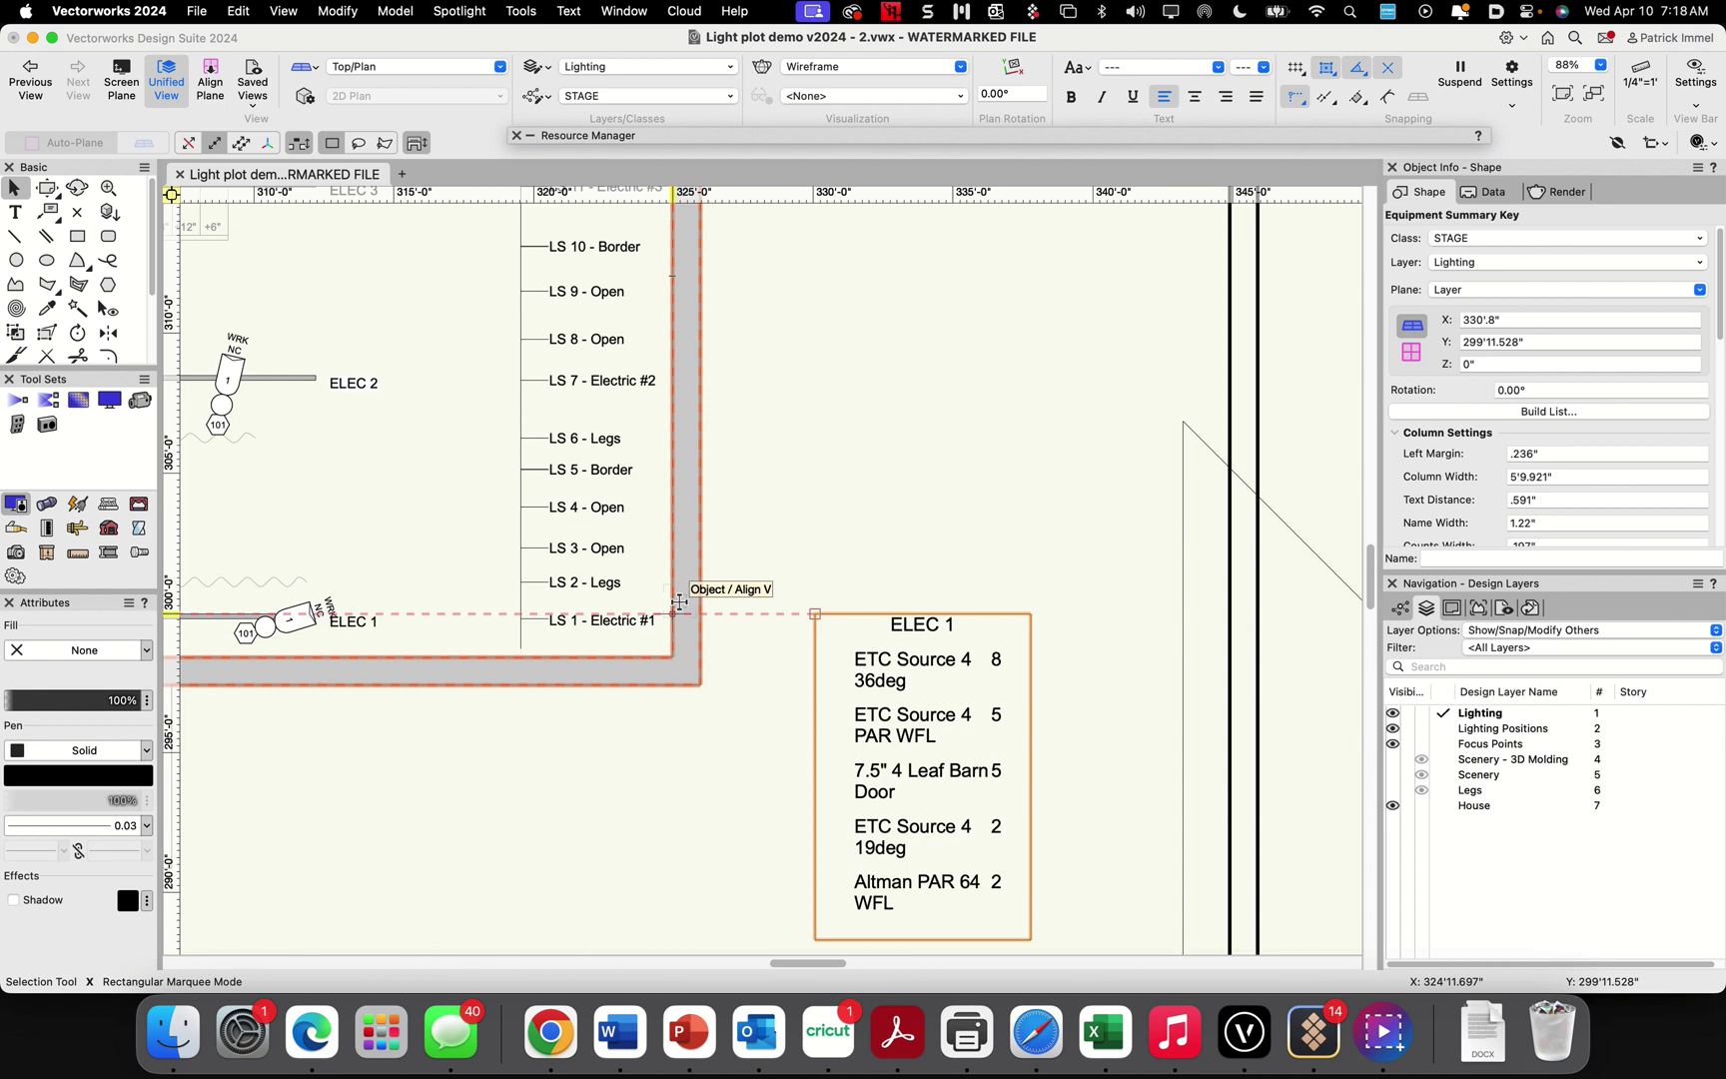
Insert a position summary for the ELEC 2 hanging position, overriding the existing filter, and clear the selection
drag(813, 964, 789, 964)
click(531, 381)
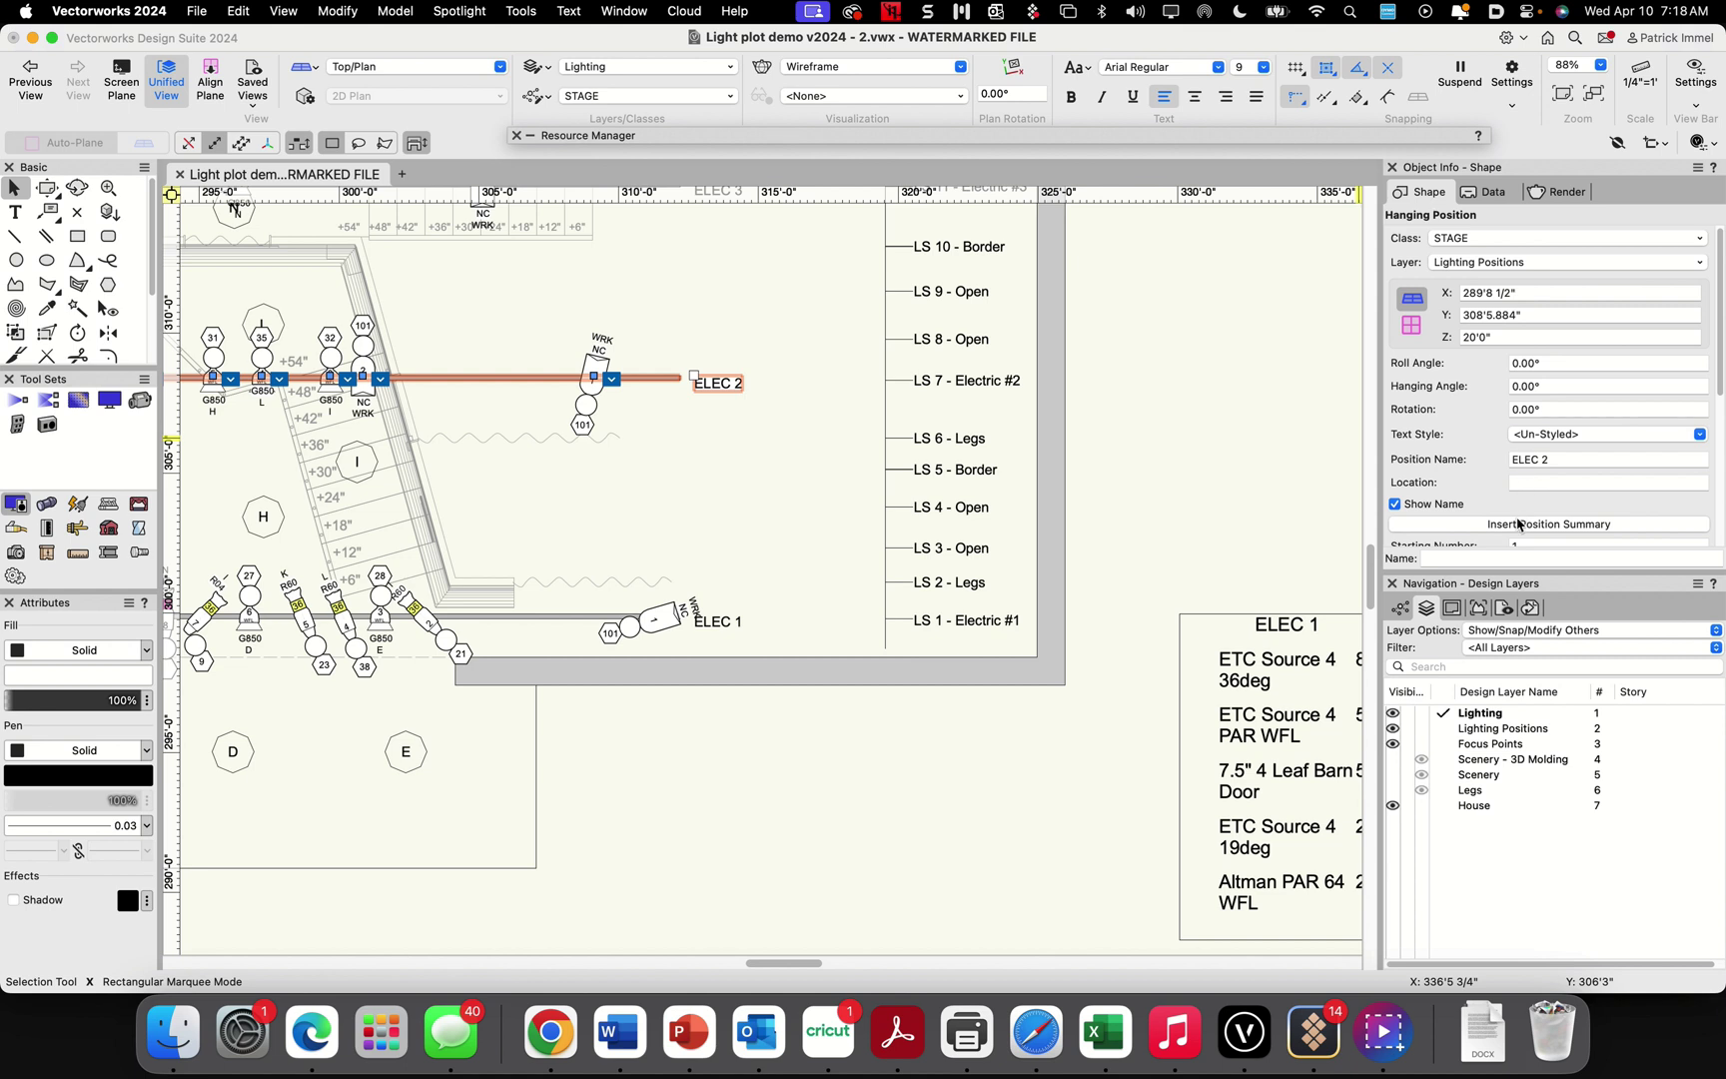
click(1517, 524)
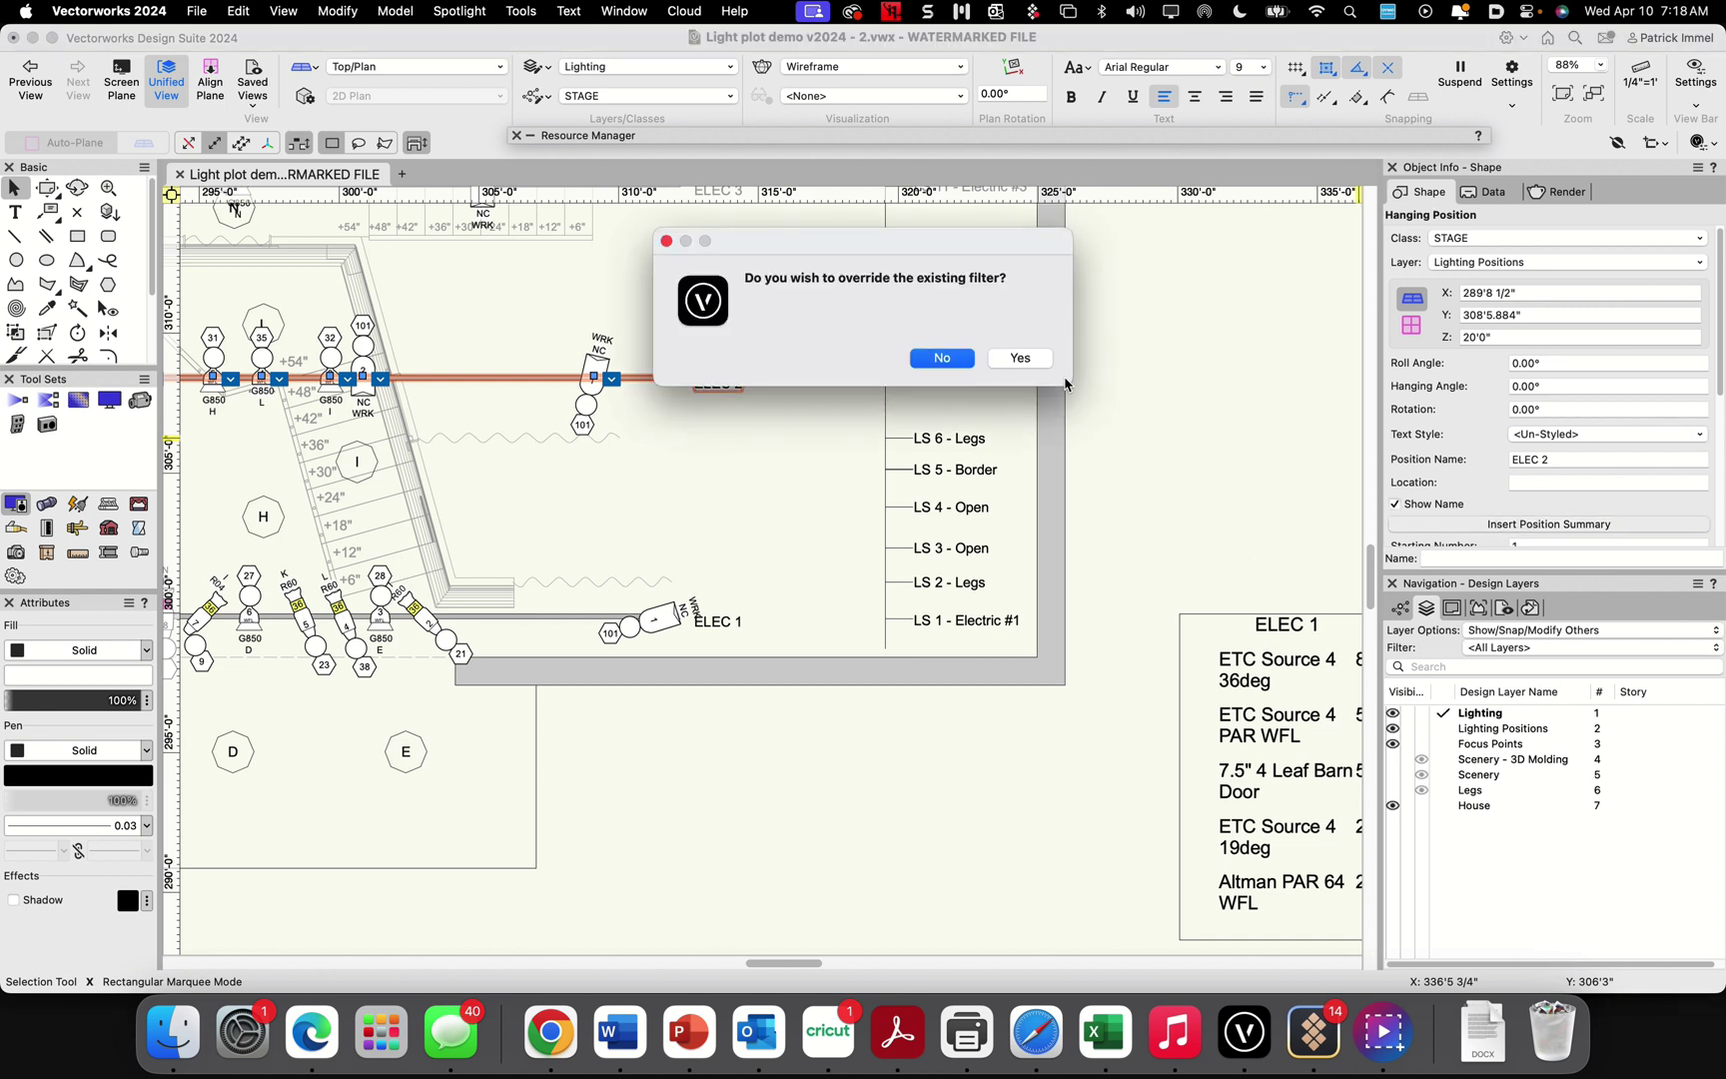
click(1019, 357)
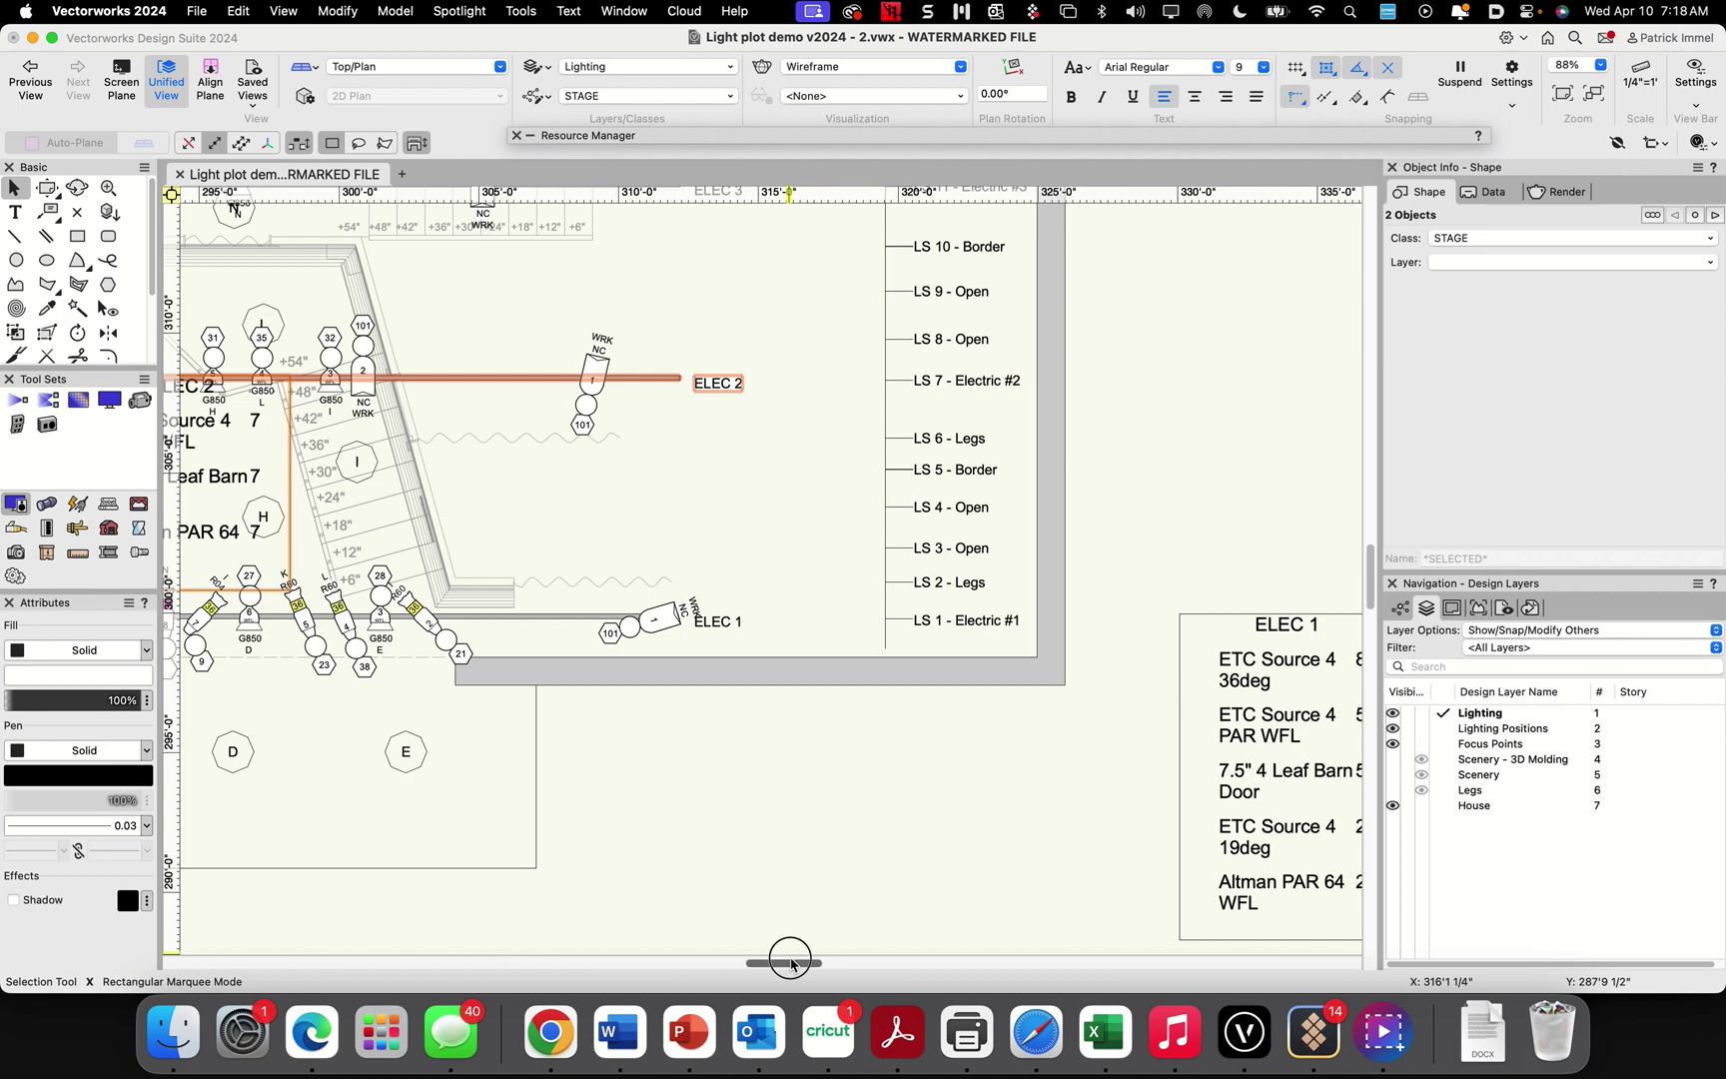
drag(790, 963, 766, 963)
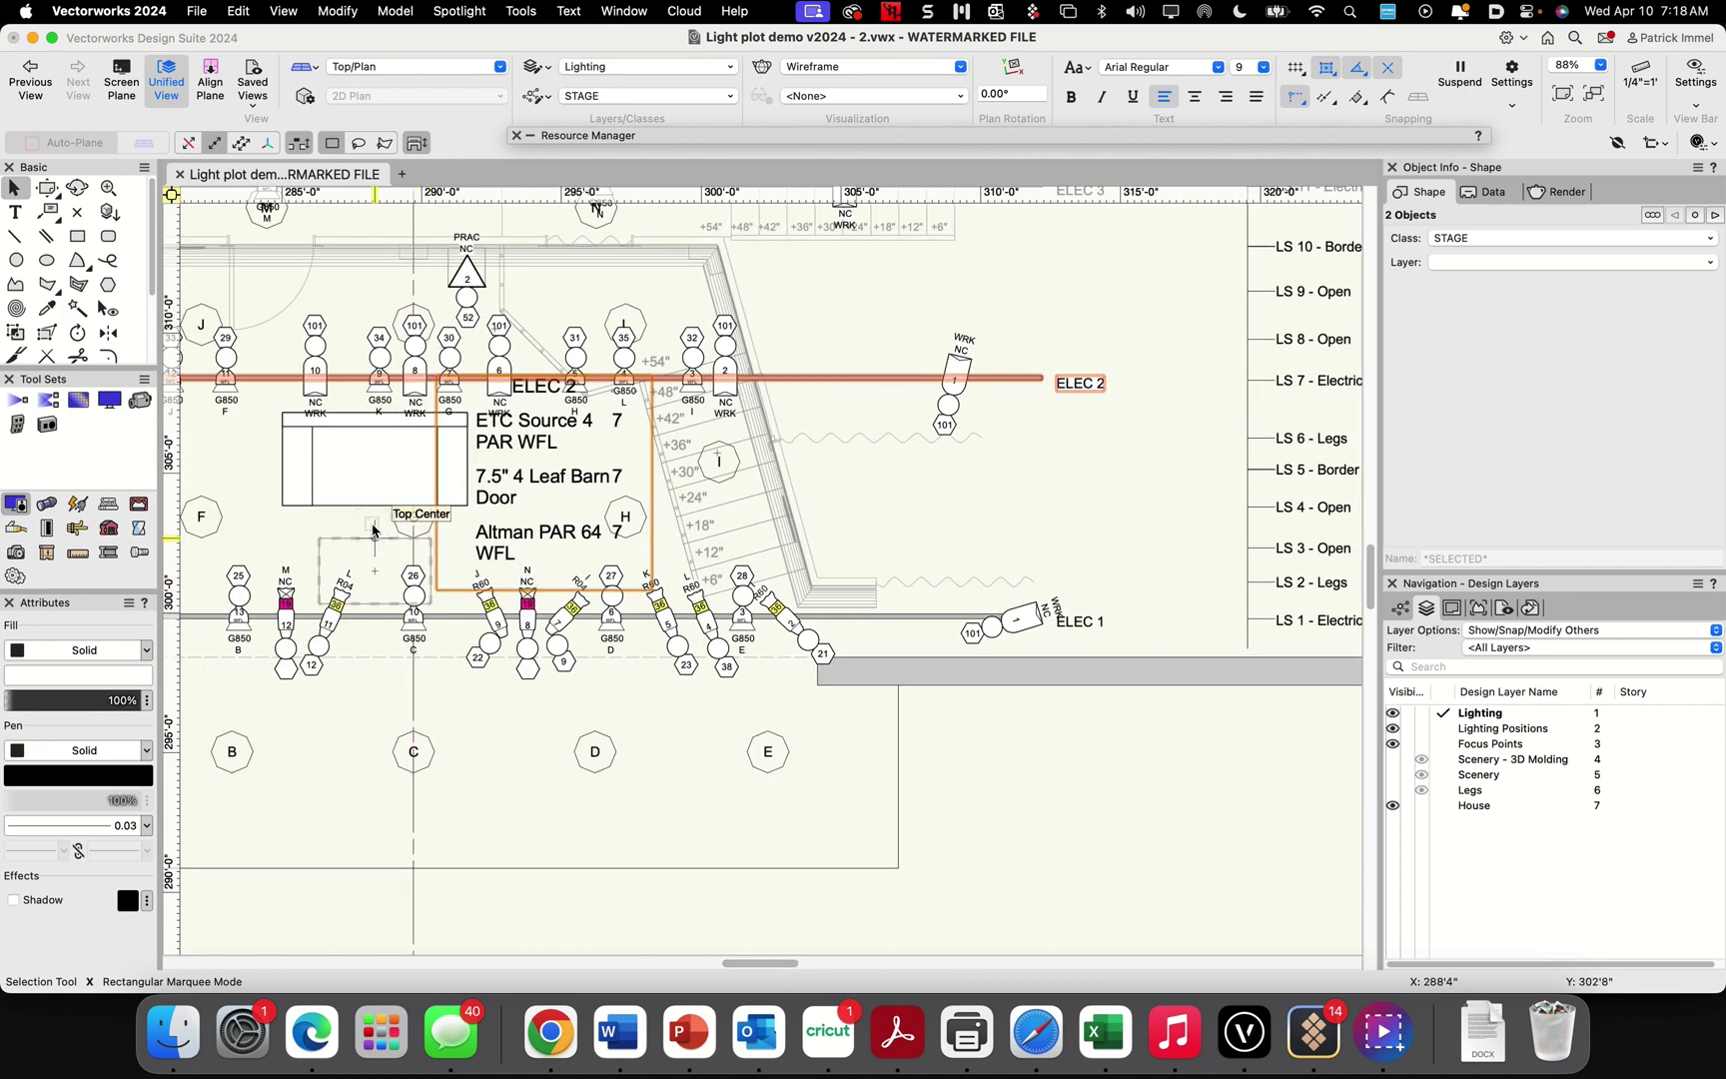
click(373, 530)
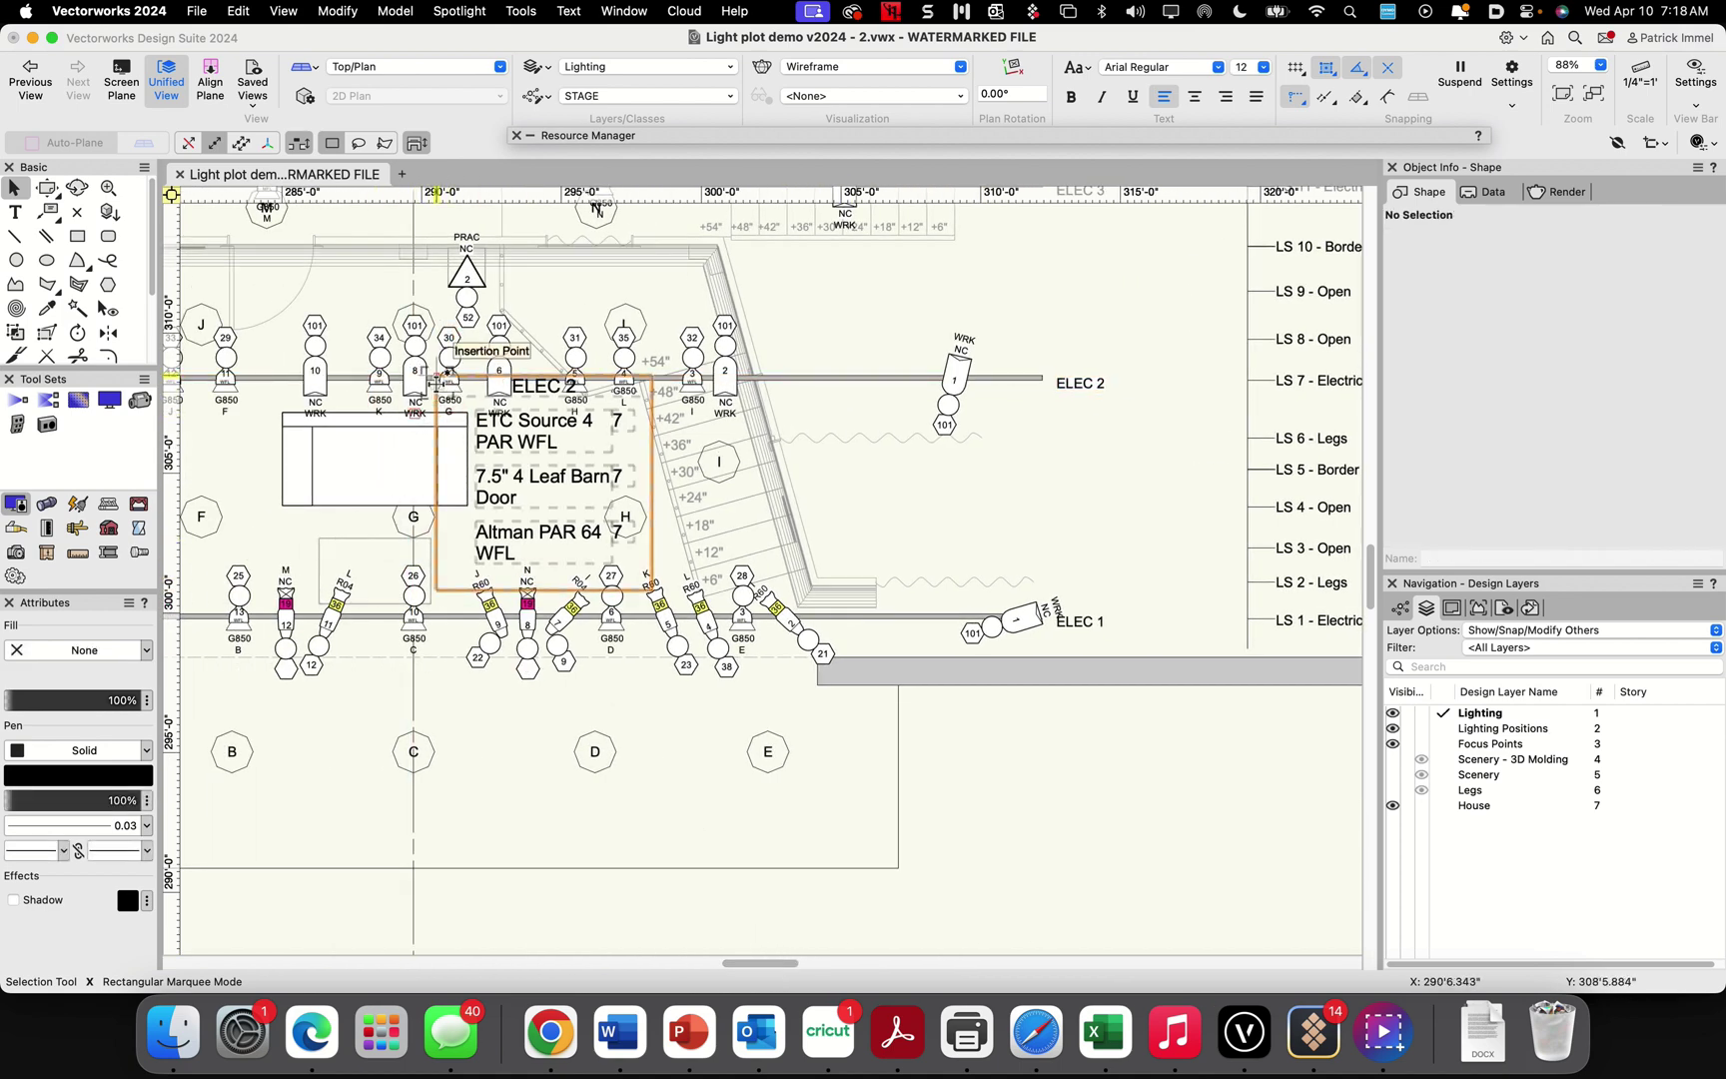
Move the ELEC 2 summary key beyond the stage-left wall, directly above the ELEC 1 key, at about X 330'0", Y 308'6"
drag(436, 376, 790, 382)
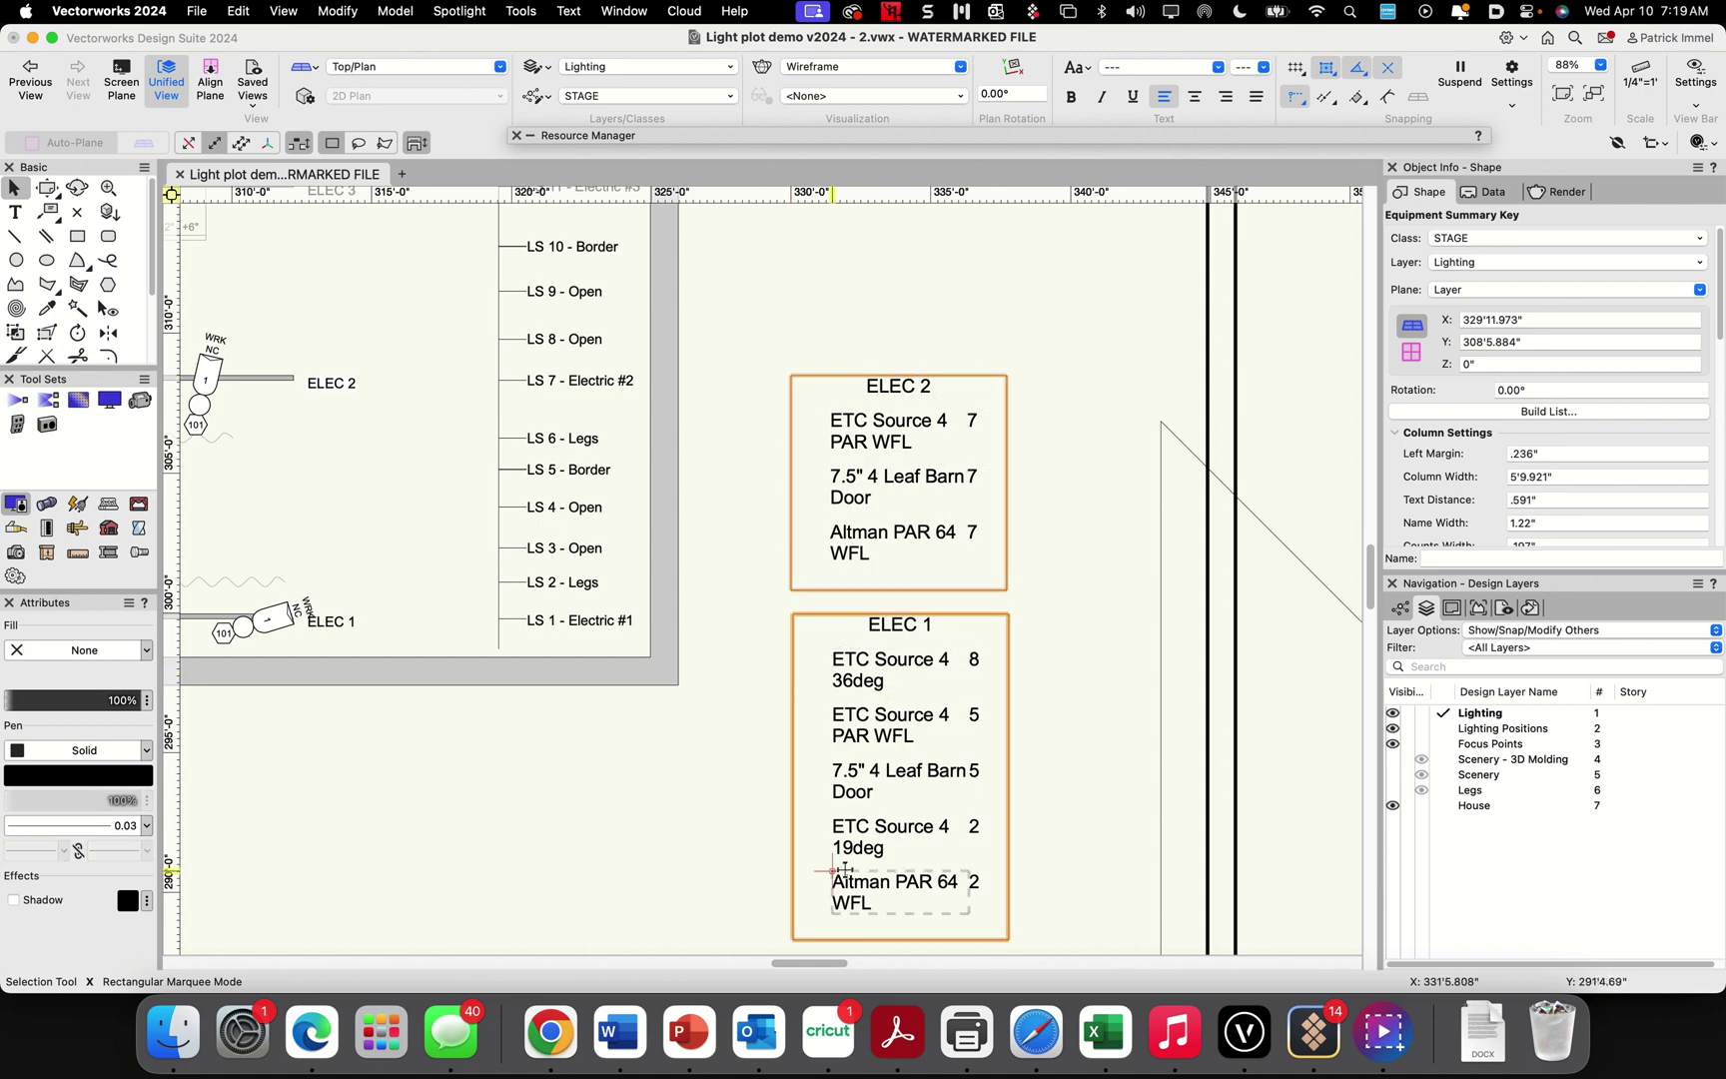
Insert a position summary for ELEC 3 and place its key directly above the ELEC 2 key at about X 329'11 1/2", Y 318'4 1/4"
drag(830, 963, 802, 963)
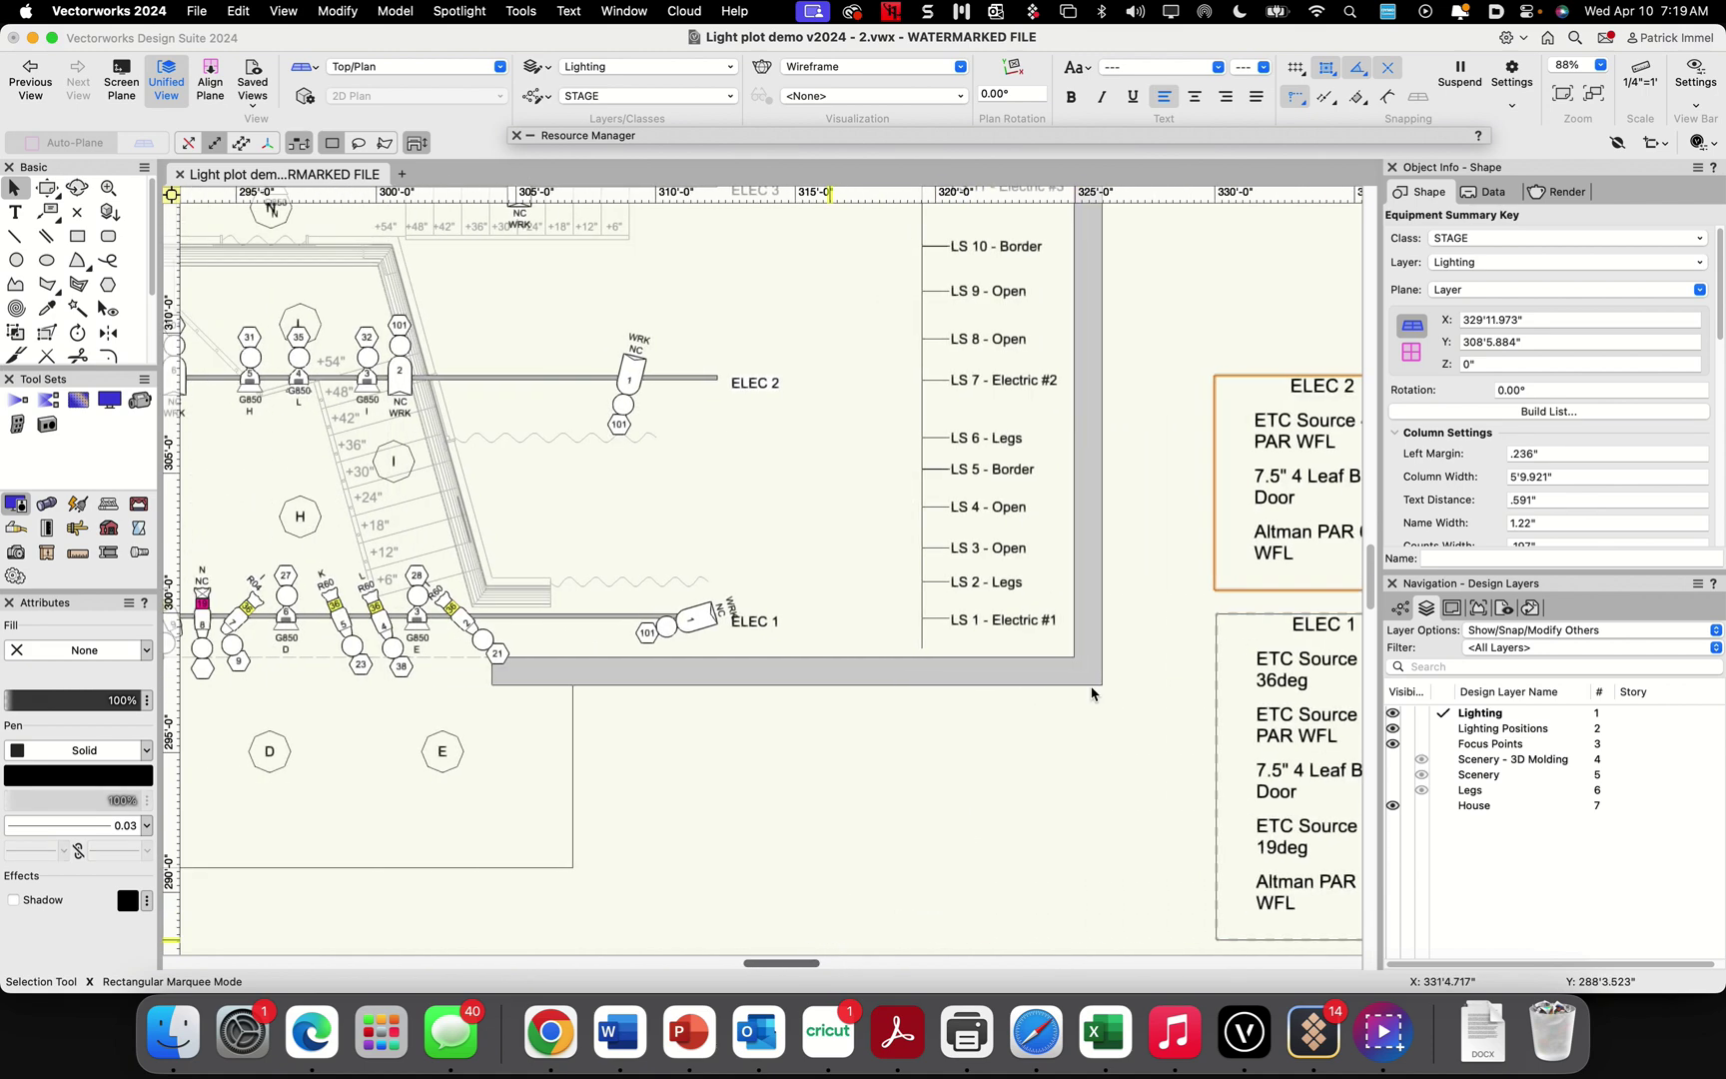
drag(1372, 568, 1369, 521)
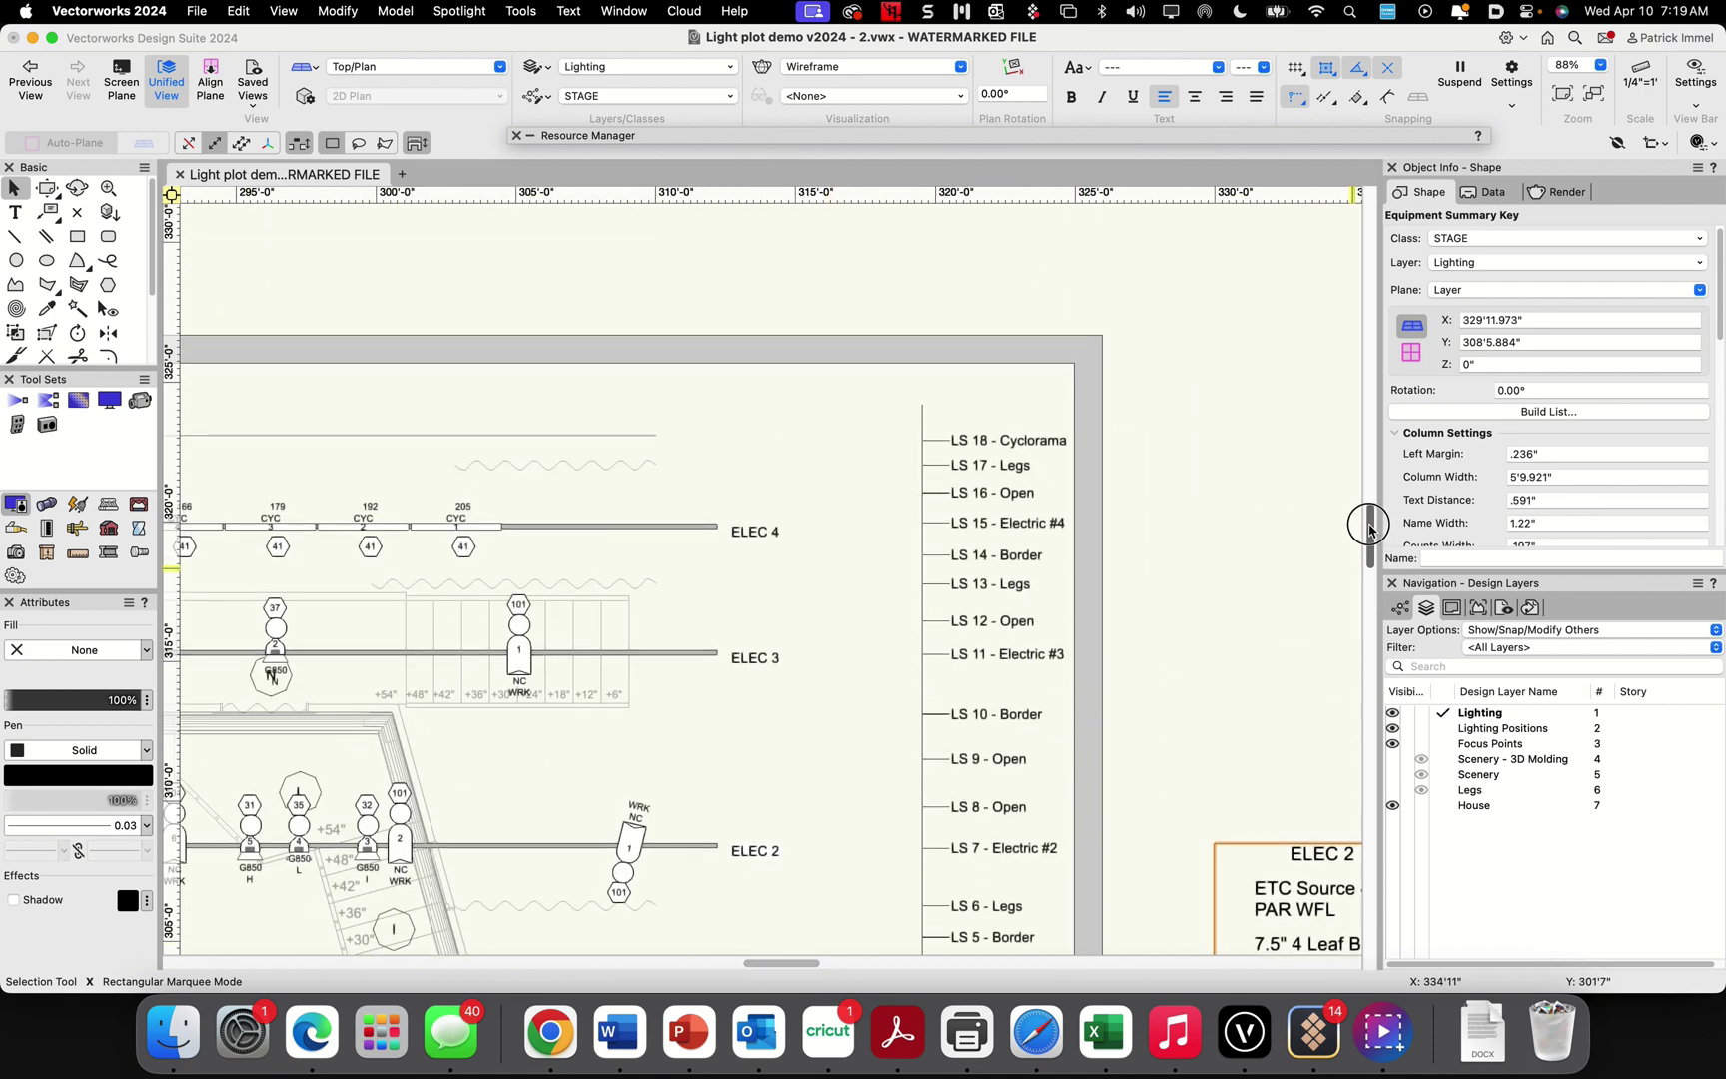
click(700, 663)
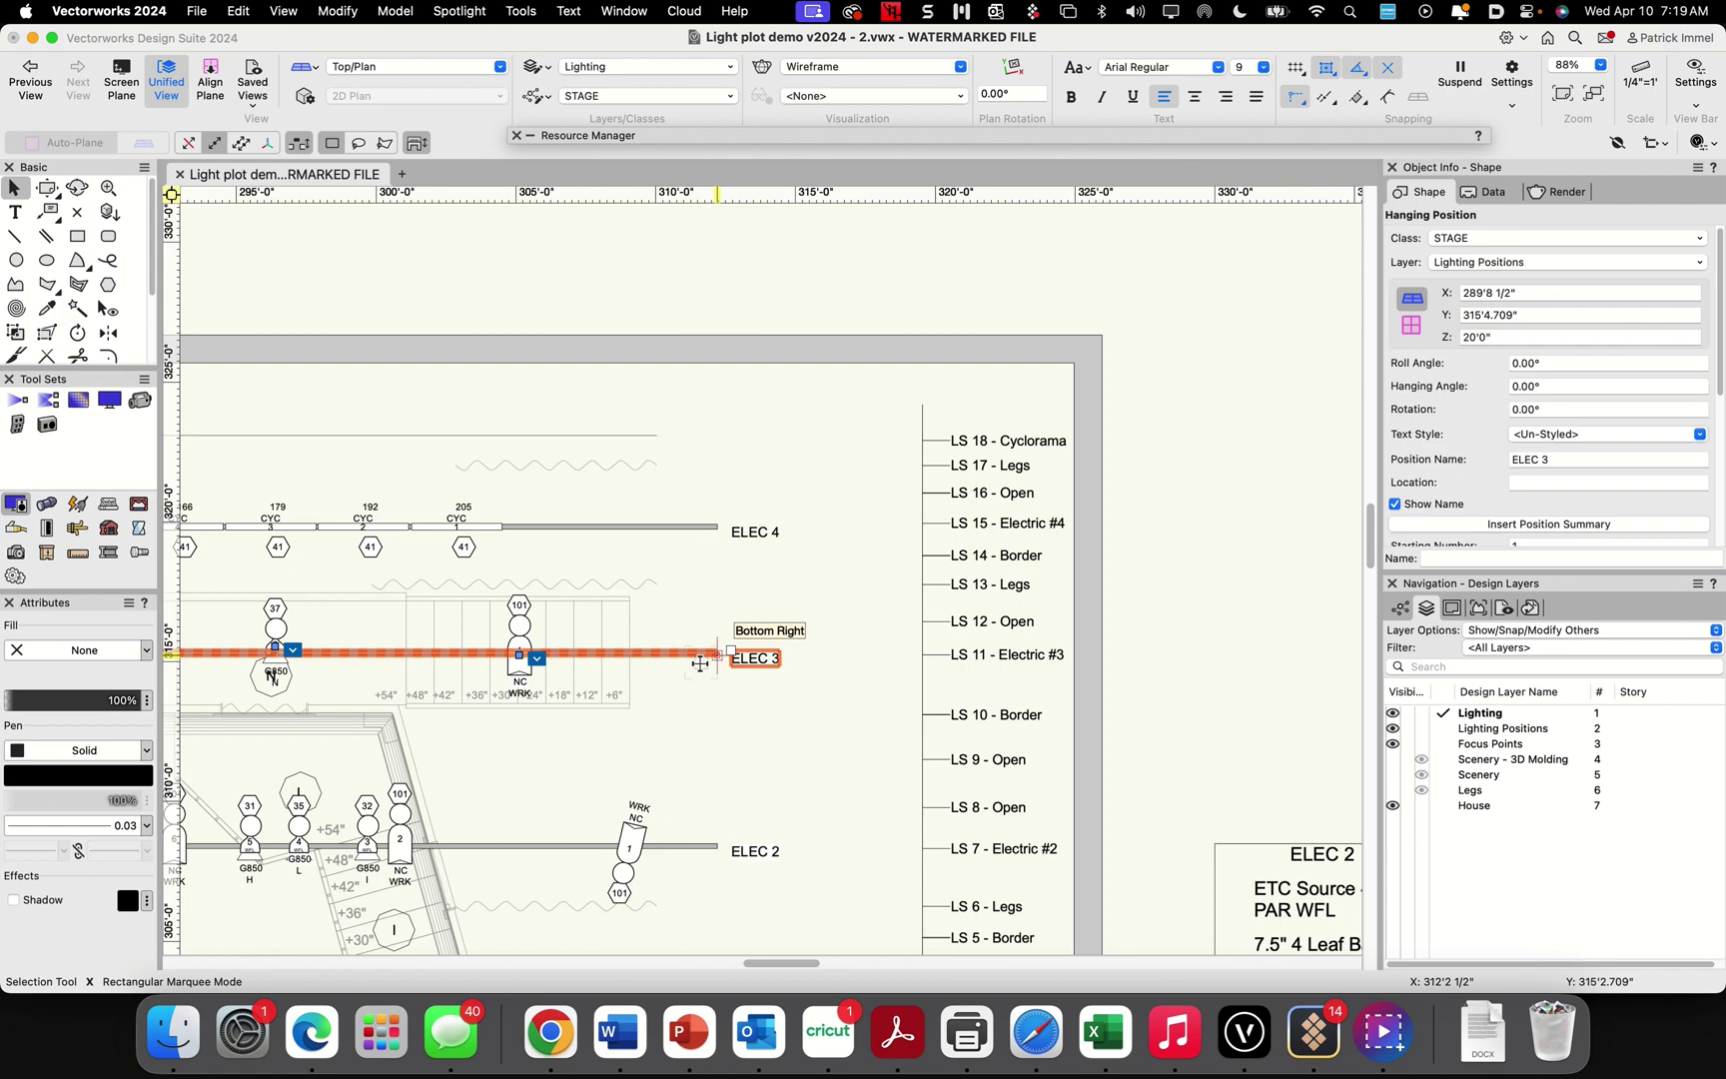
click(1561, 524)
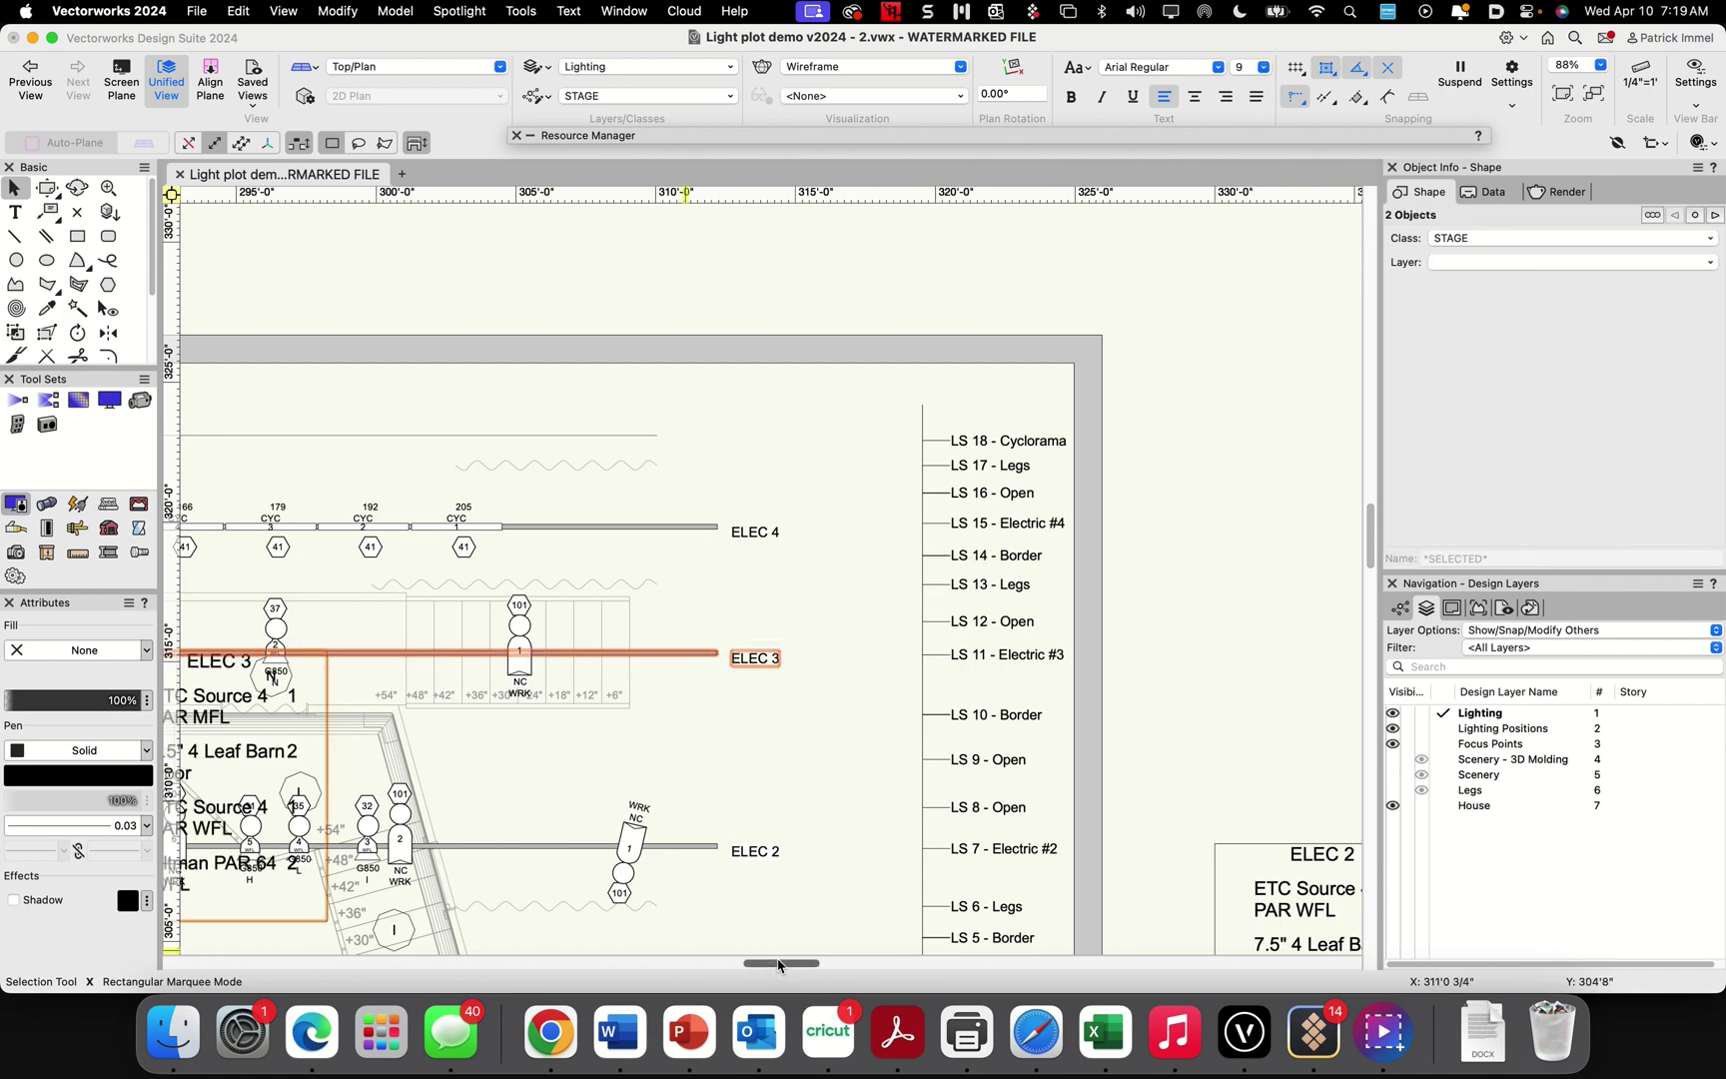
drag(774, 964, 751, 963)
click(862, 817)
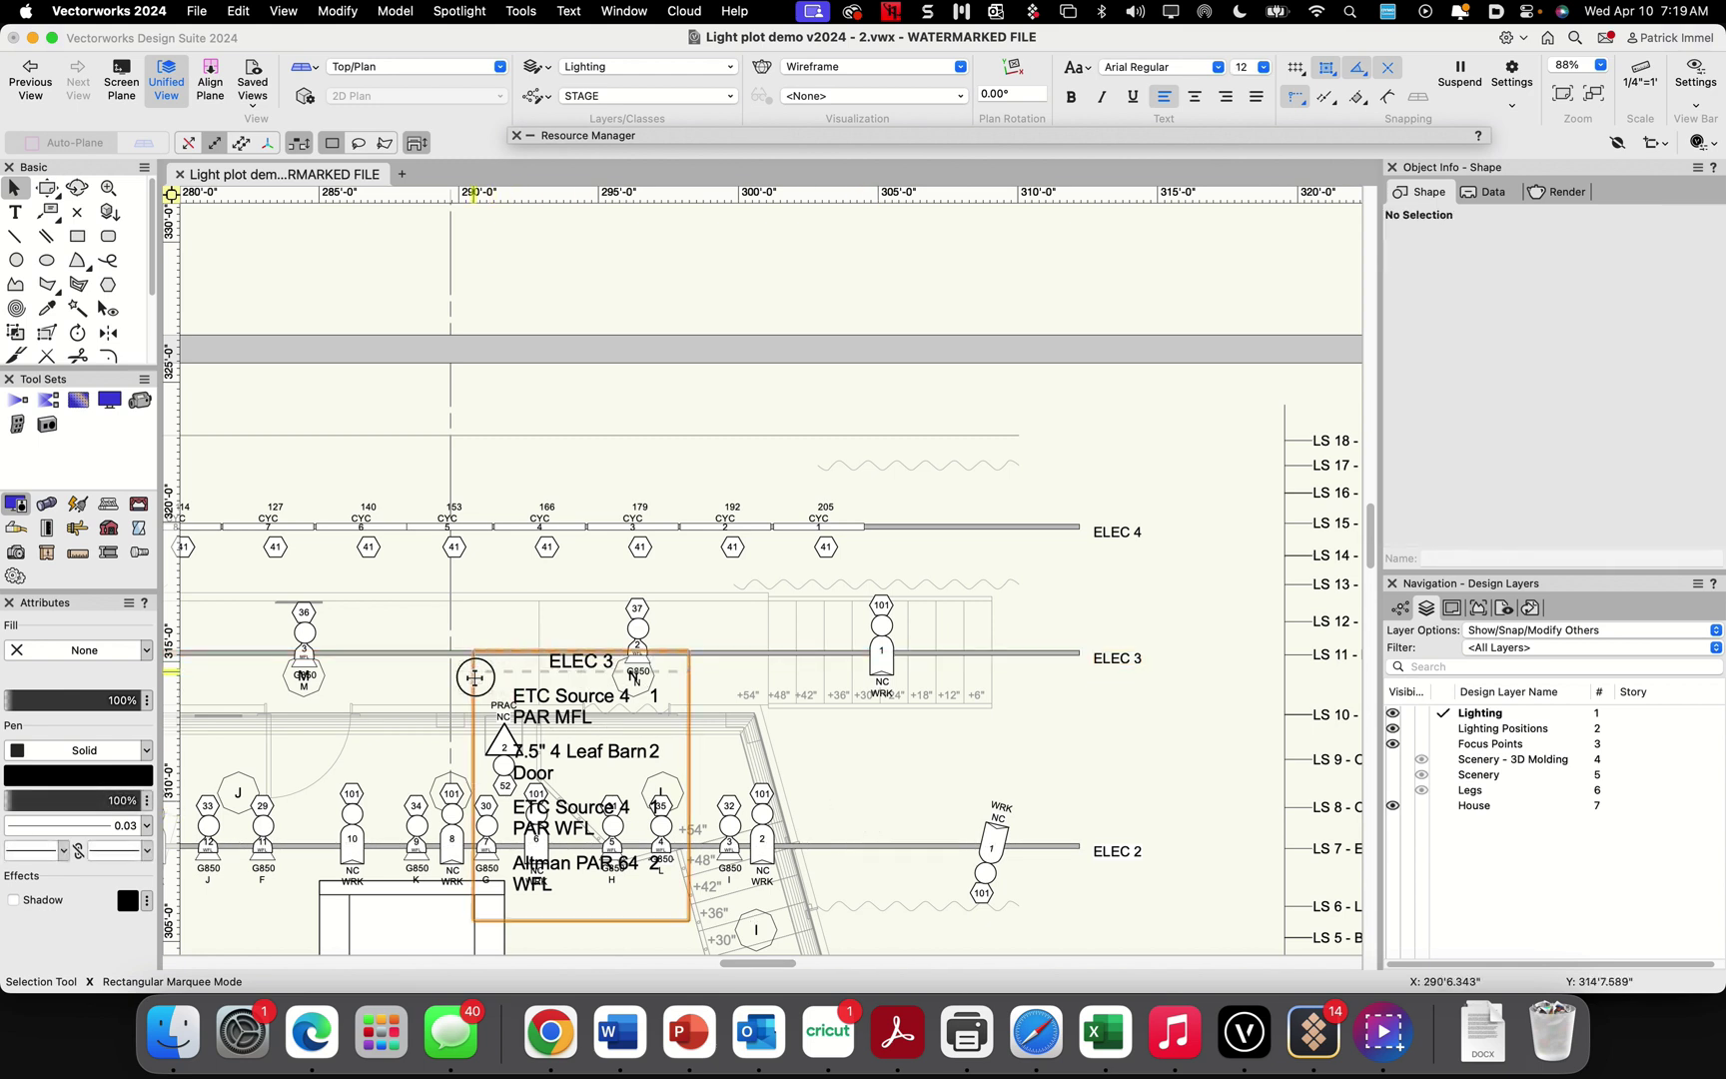
click(474, 661)
drag(475, 649, 978, 568)
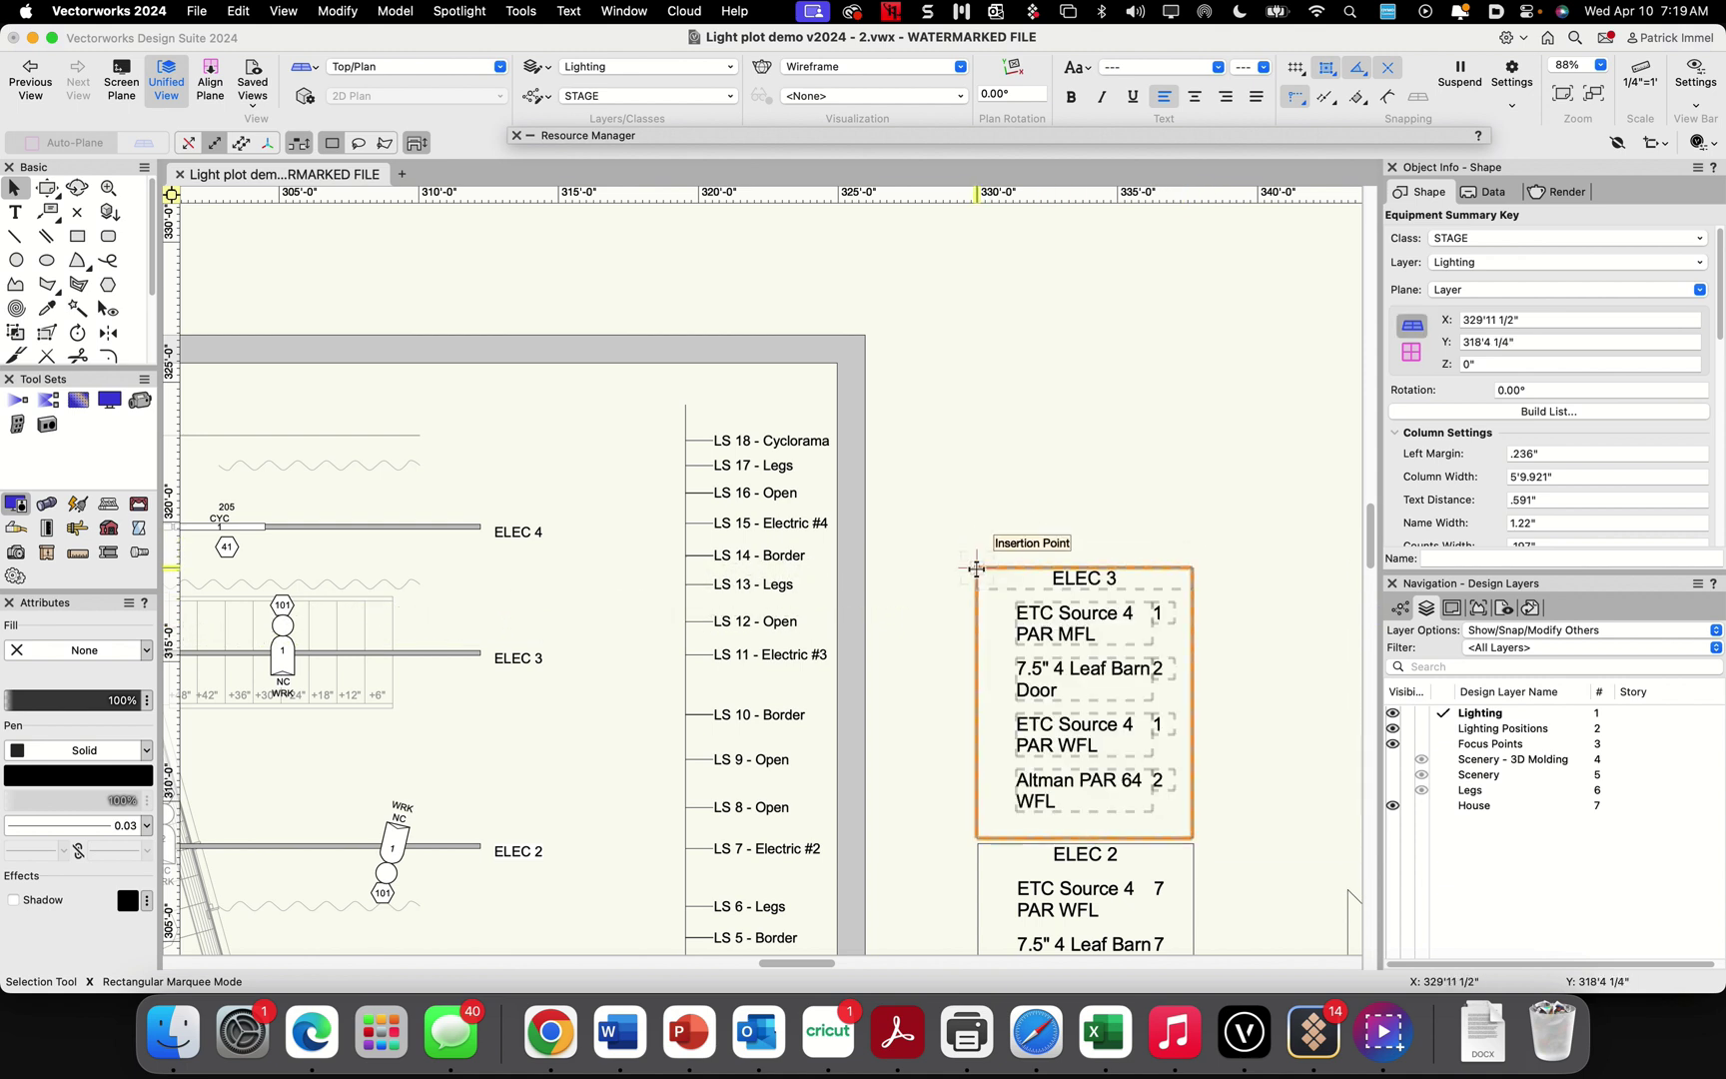
Insert a position summary for ELEC 4 and place its key above the ELEC 3 key at about X 330'0 1/2", Y 323'1 1/2"
click(427, 526)
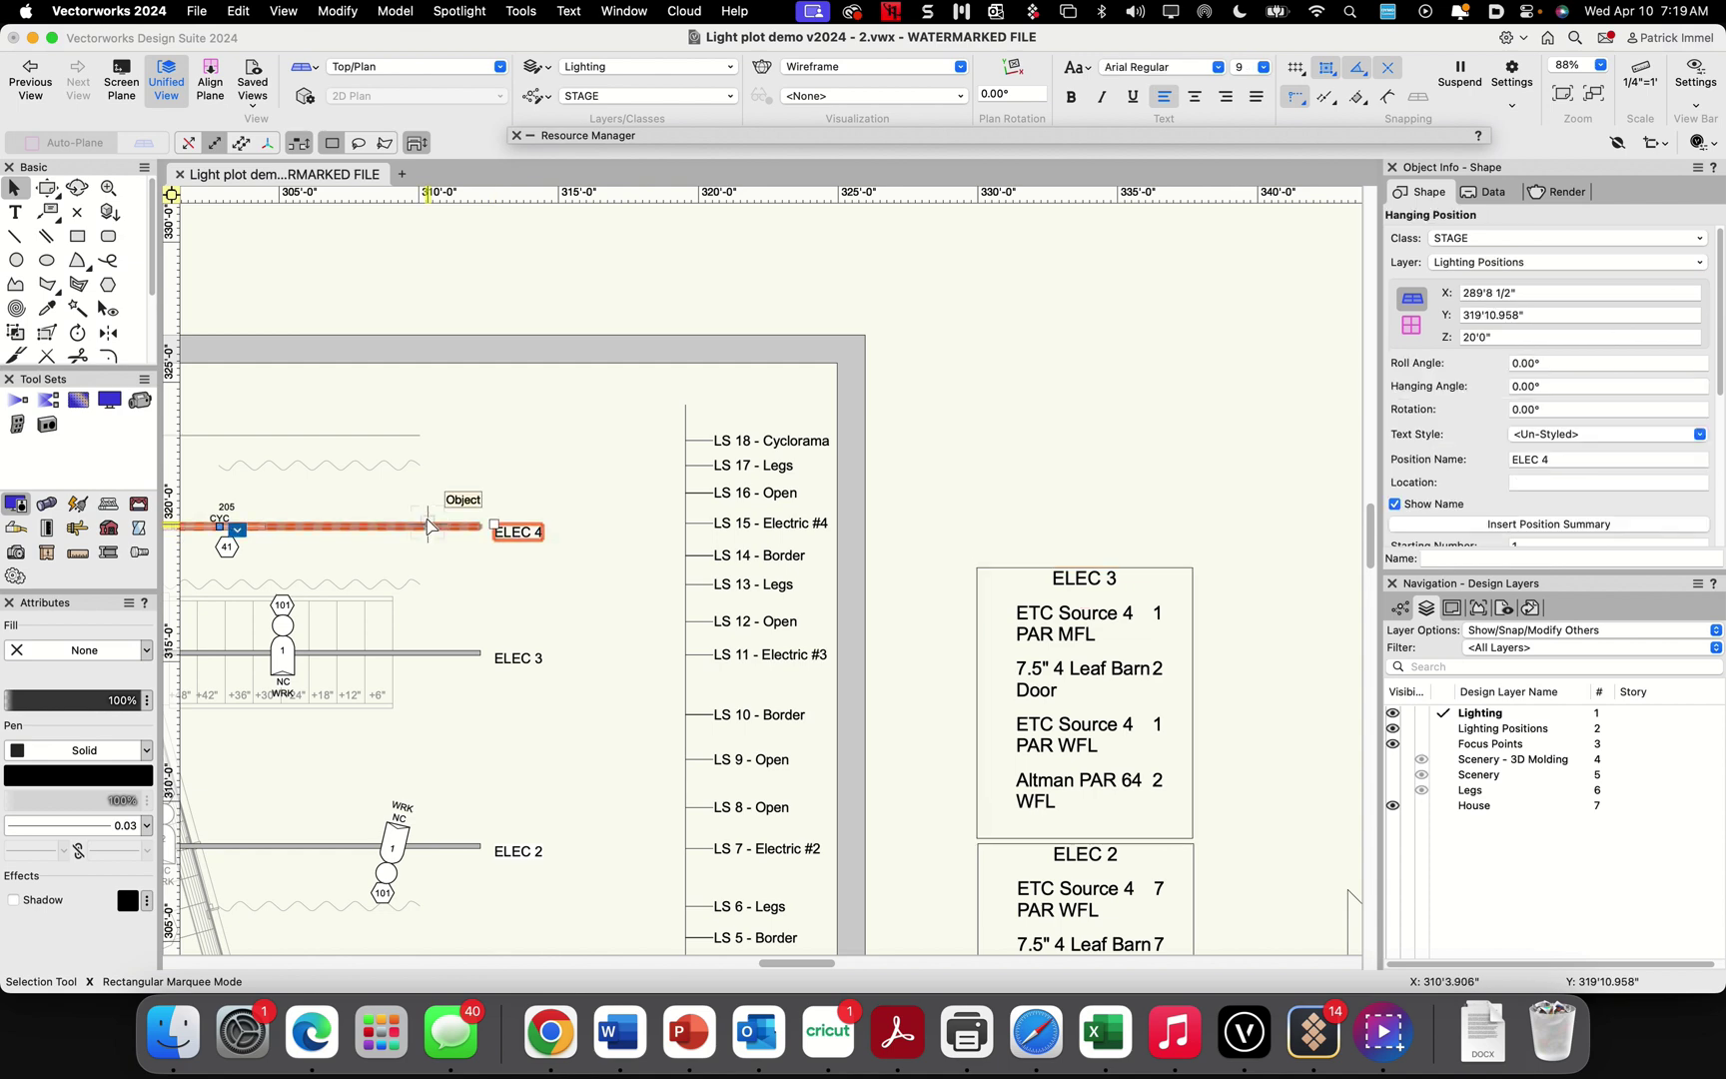
click(1475, 522)
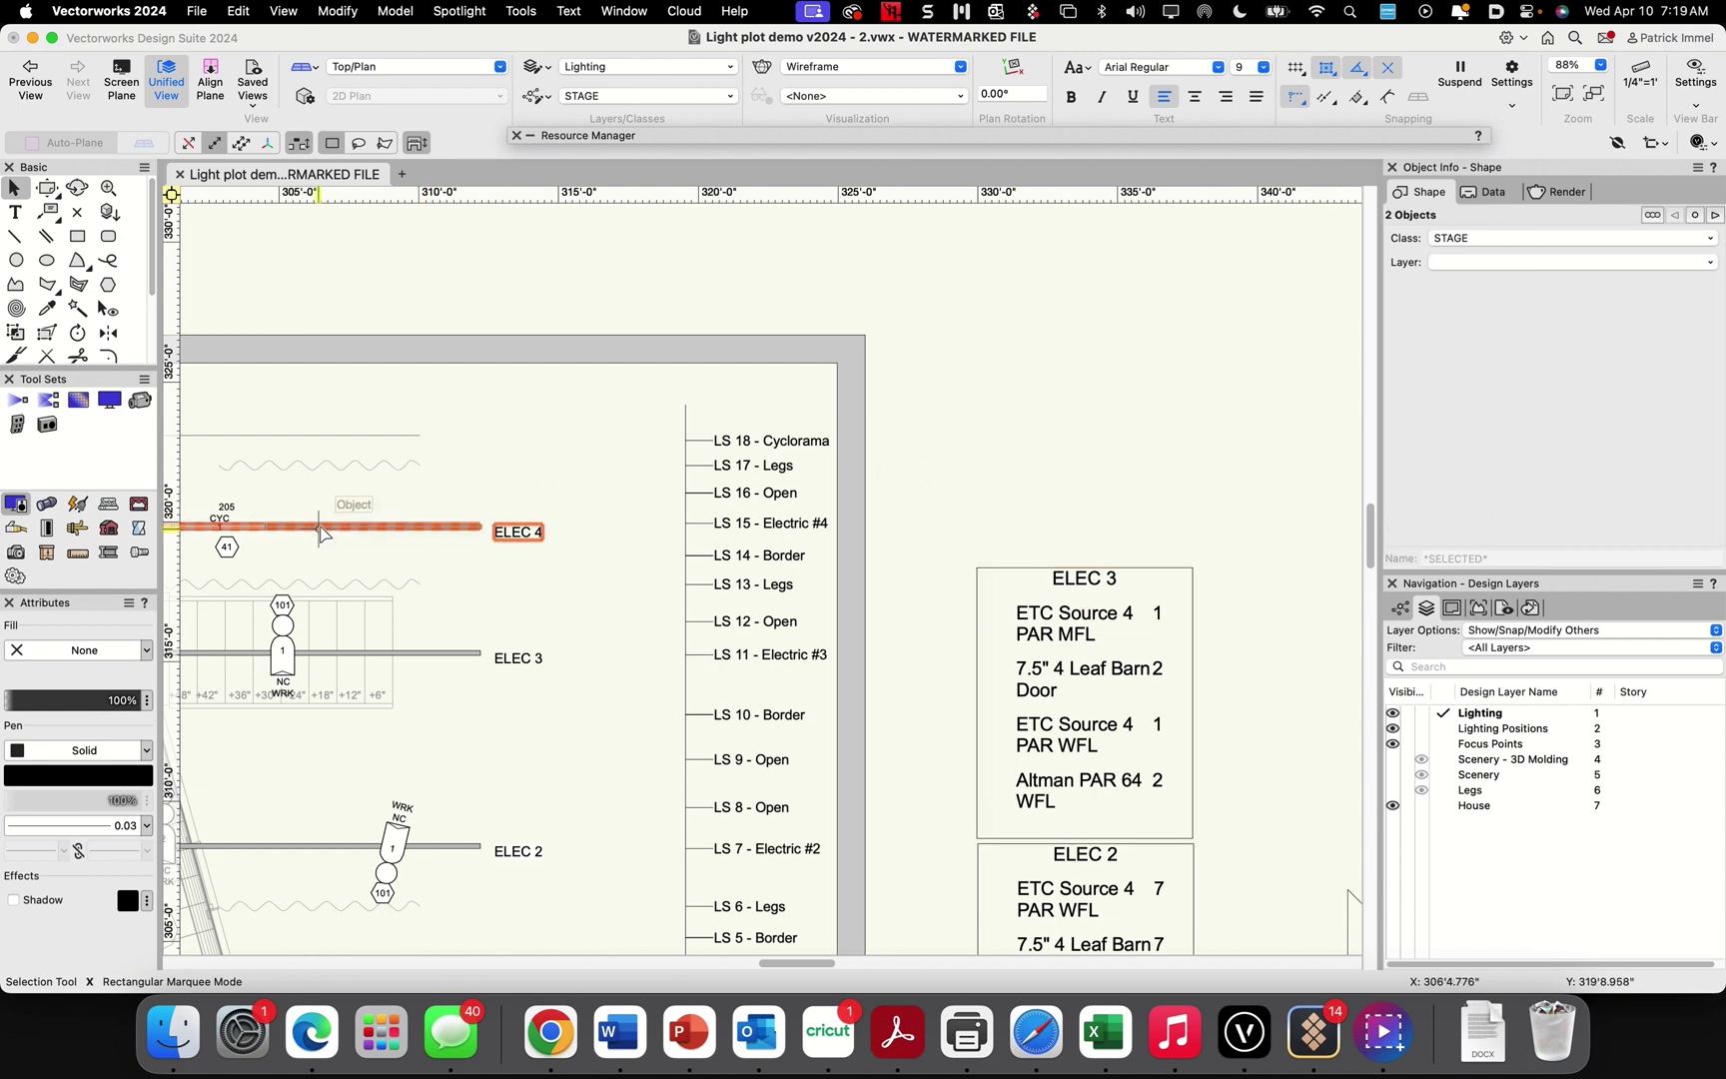
drag(800, 963, 760, 964)
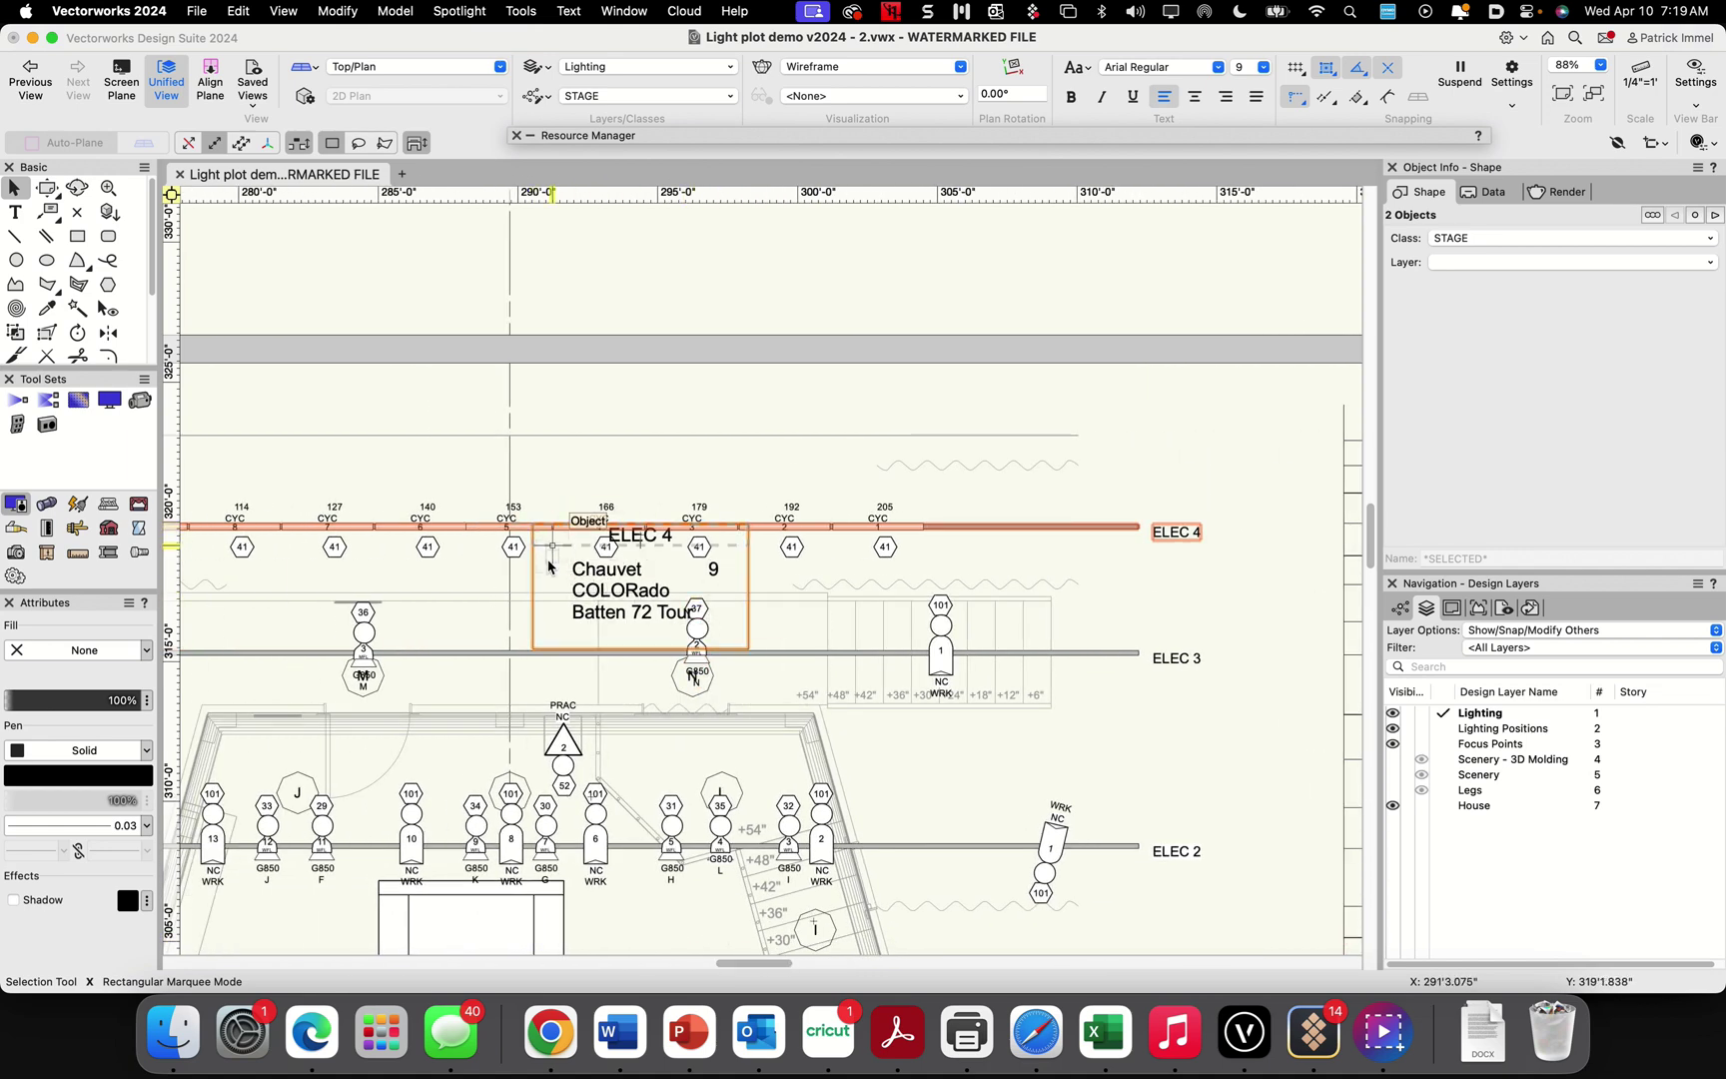
click(491, 581)
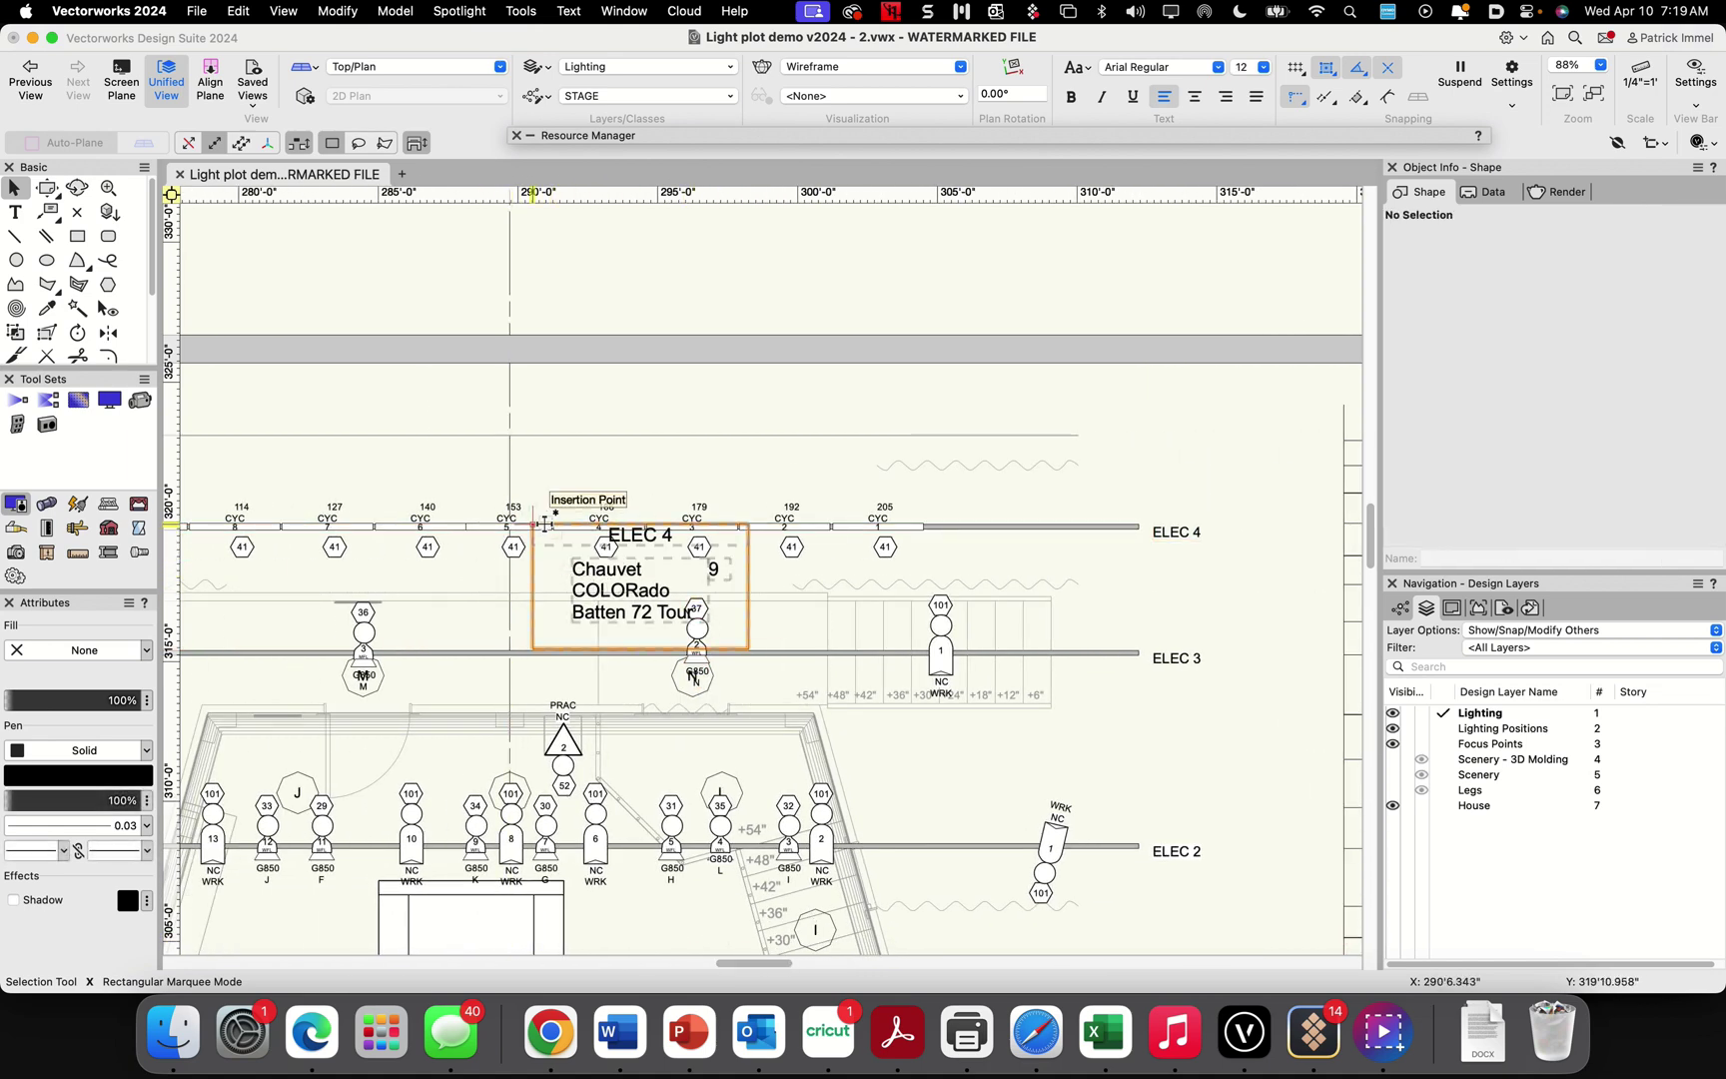
drag(535, 521, 1036, 432)
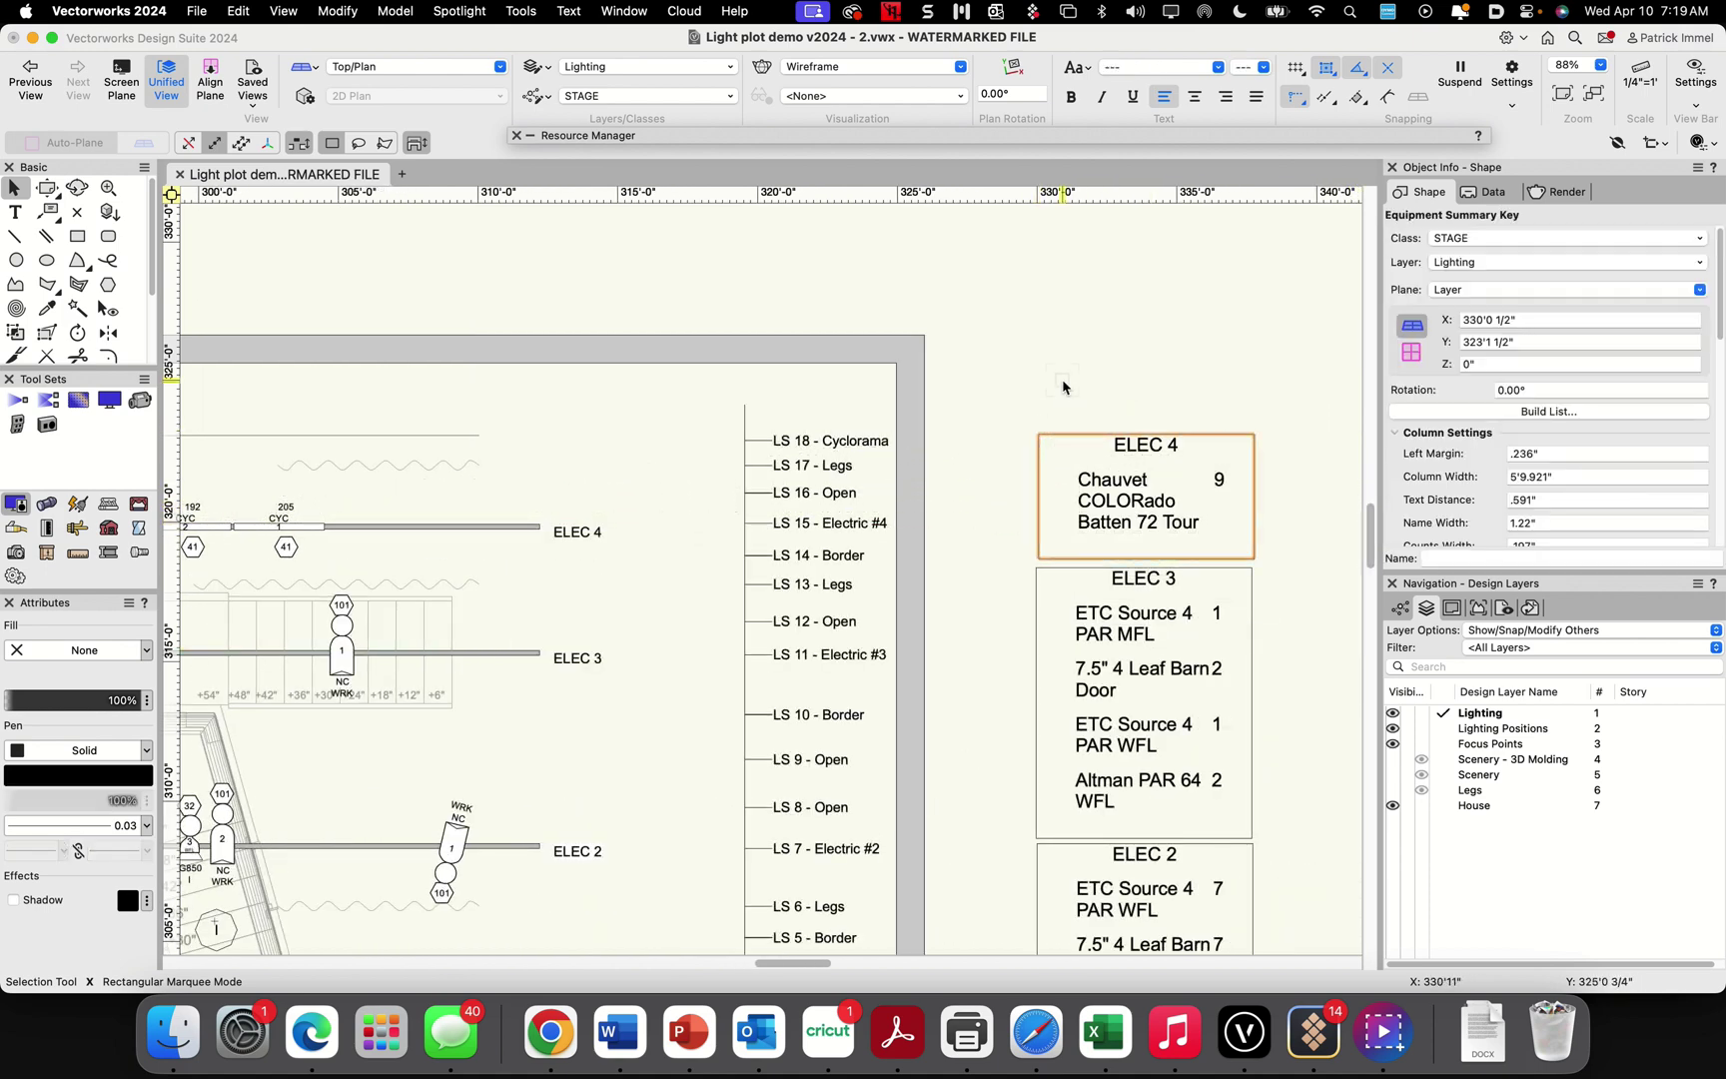
Try to show symbols in all four ELEC summary keys at once, then clear the selection
mouse_move(1376, 526)
mouse_down()
mouse_move(1371, 580)
mouse_move(1371, 561)
mouse_up()
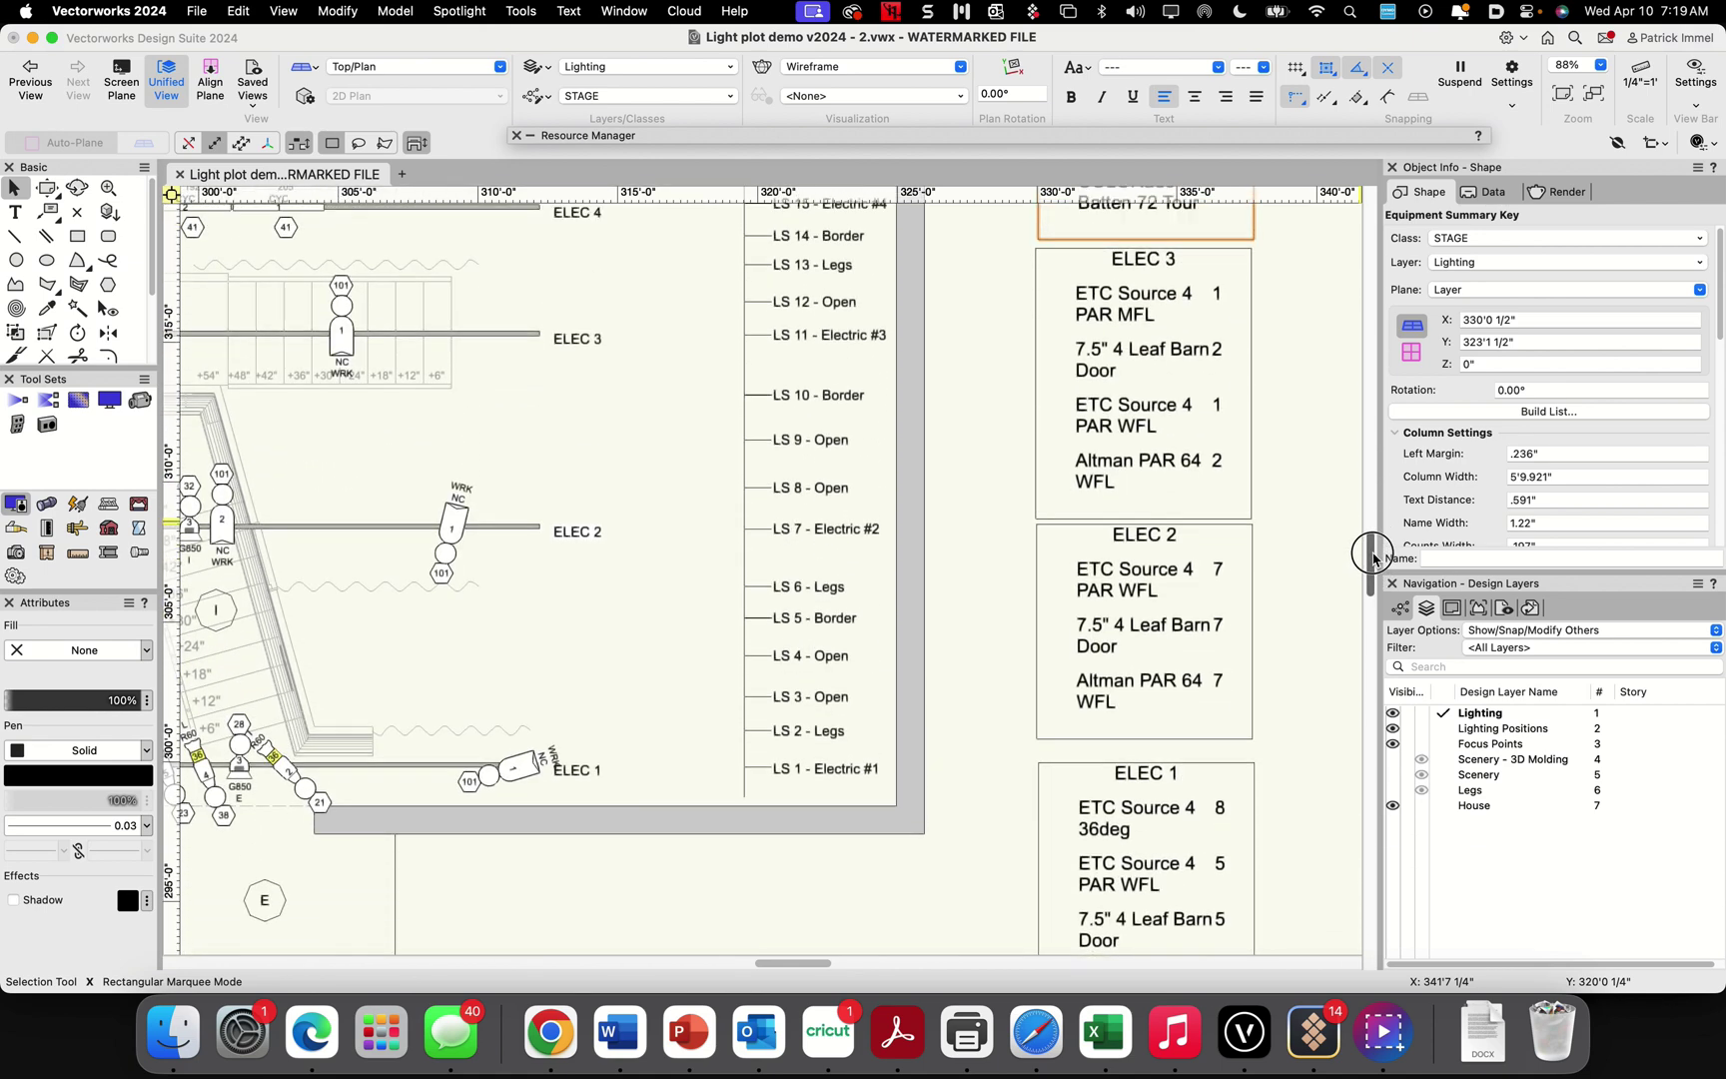
click(1212, 761)
shift+click(1095, 562)
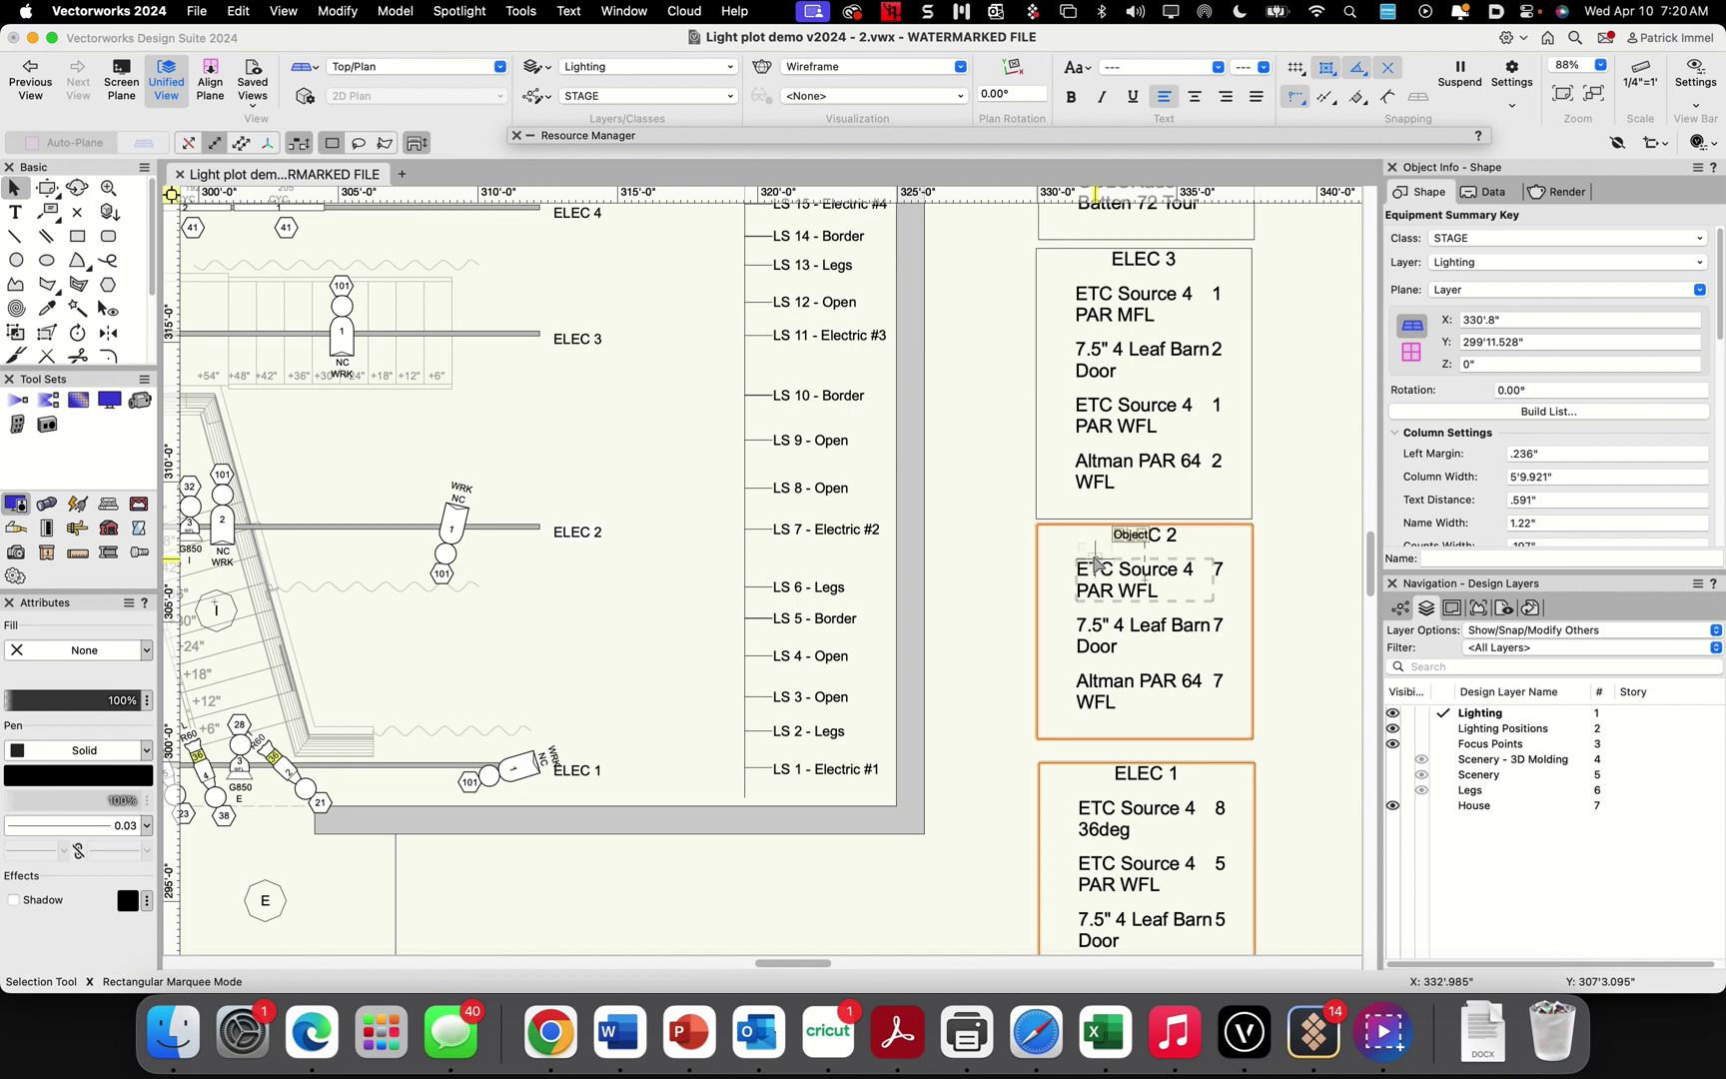
shift+click(1114, 433)
shift+click(1083, 222)
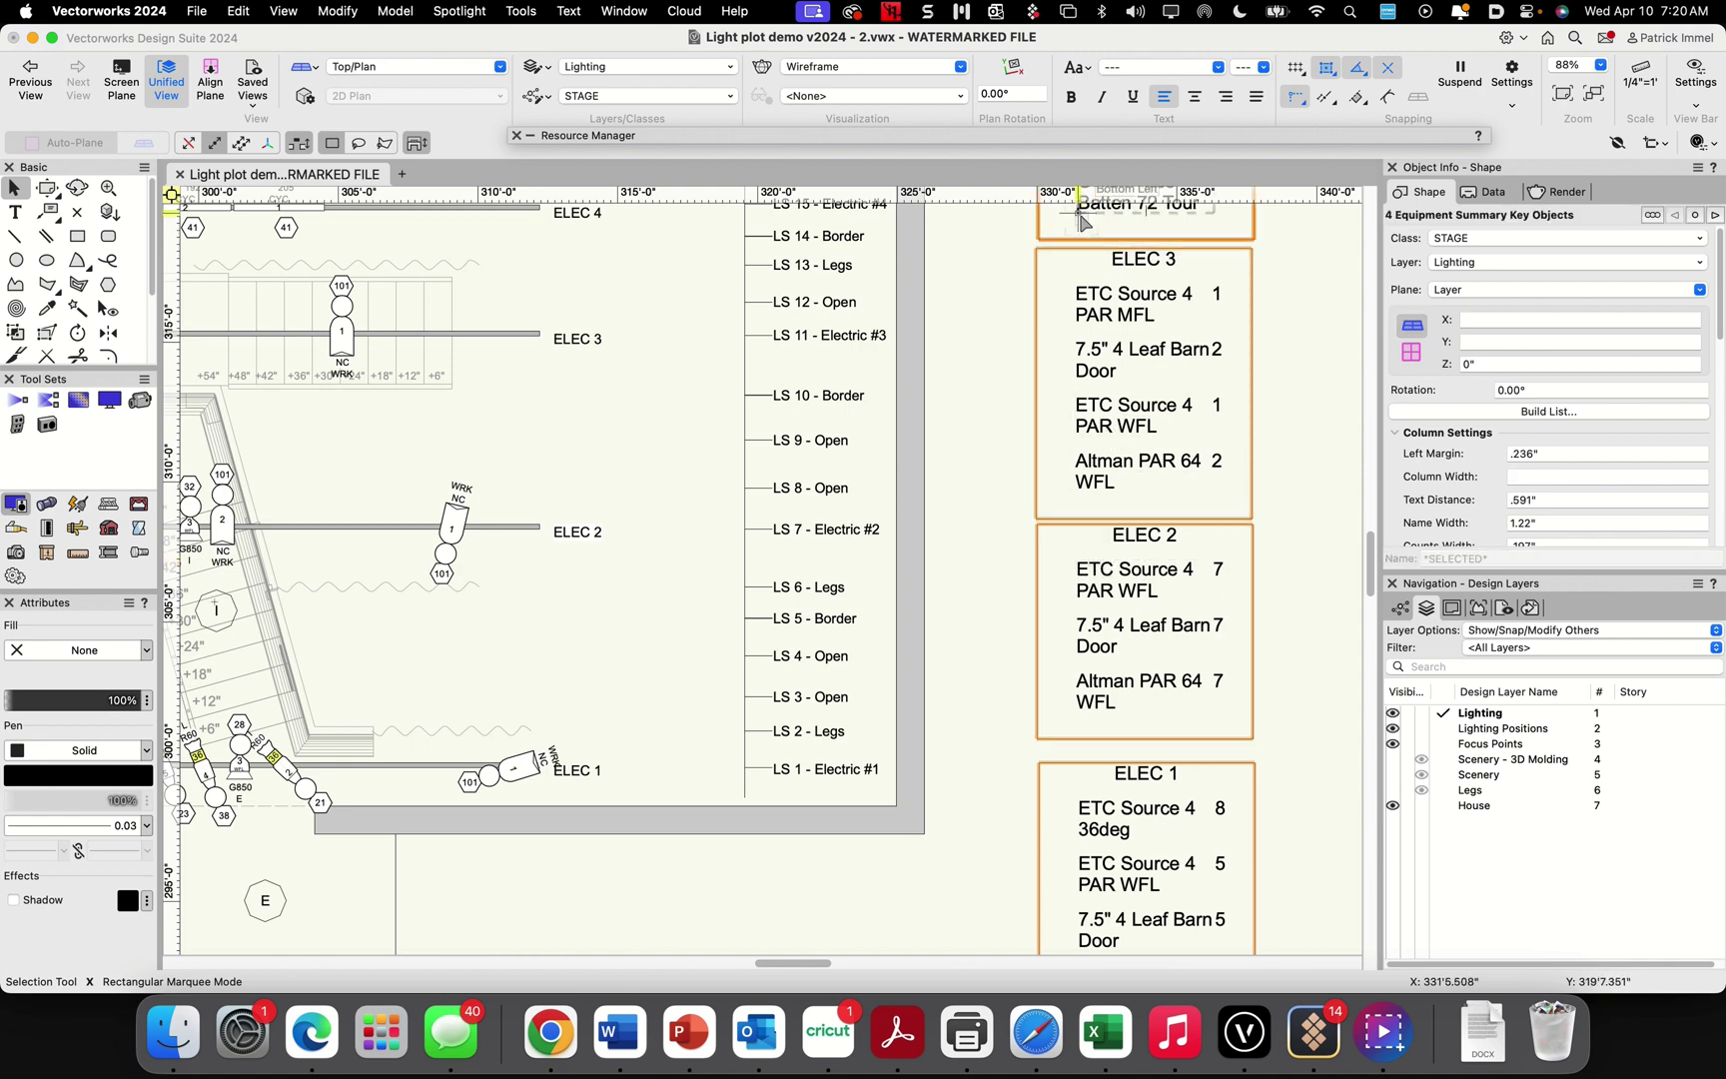
click(1549, 411)
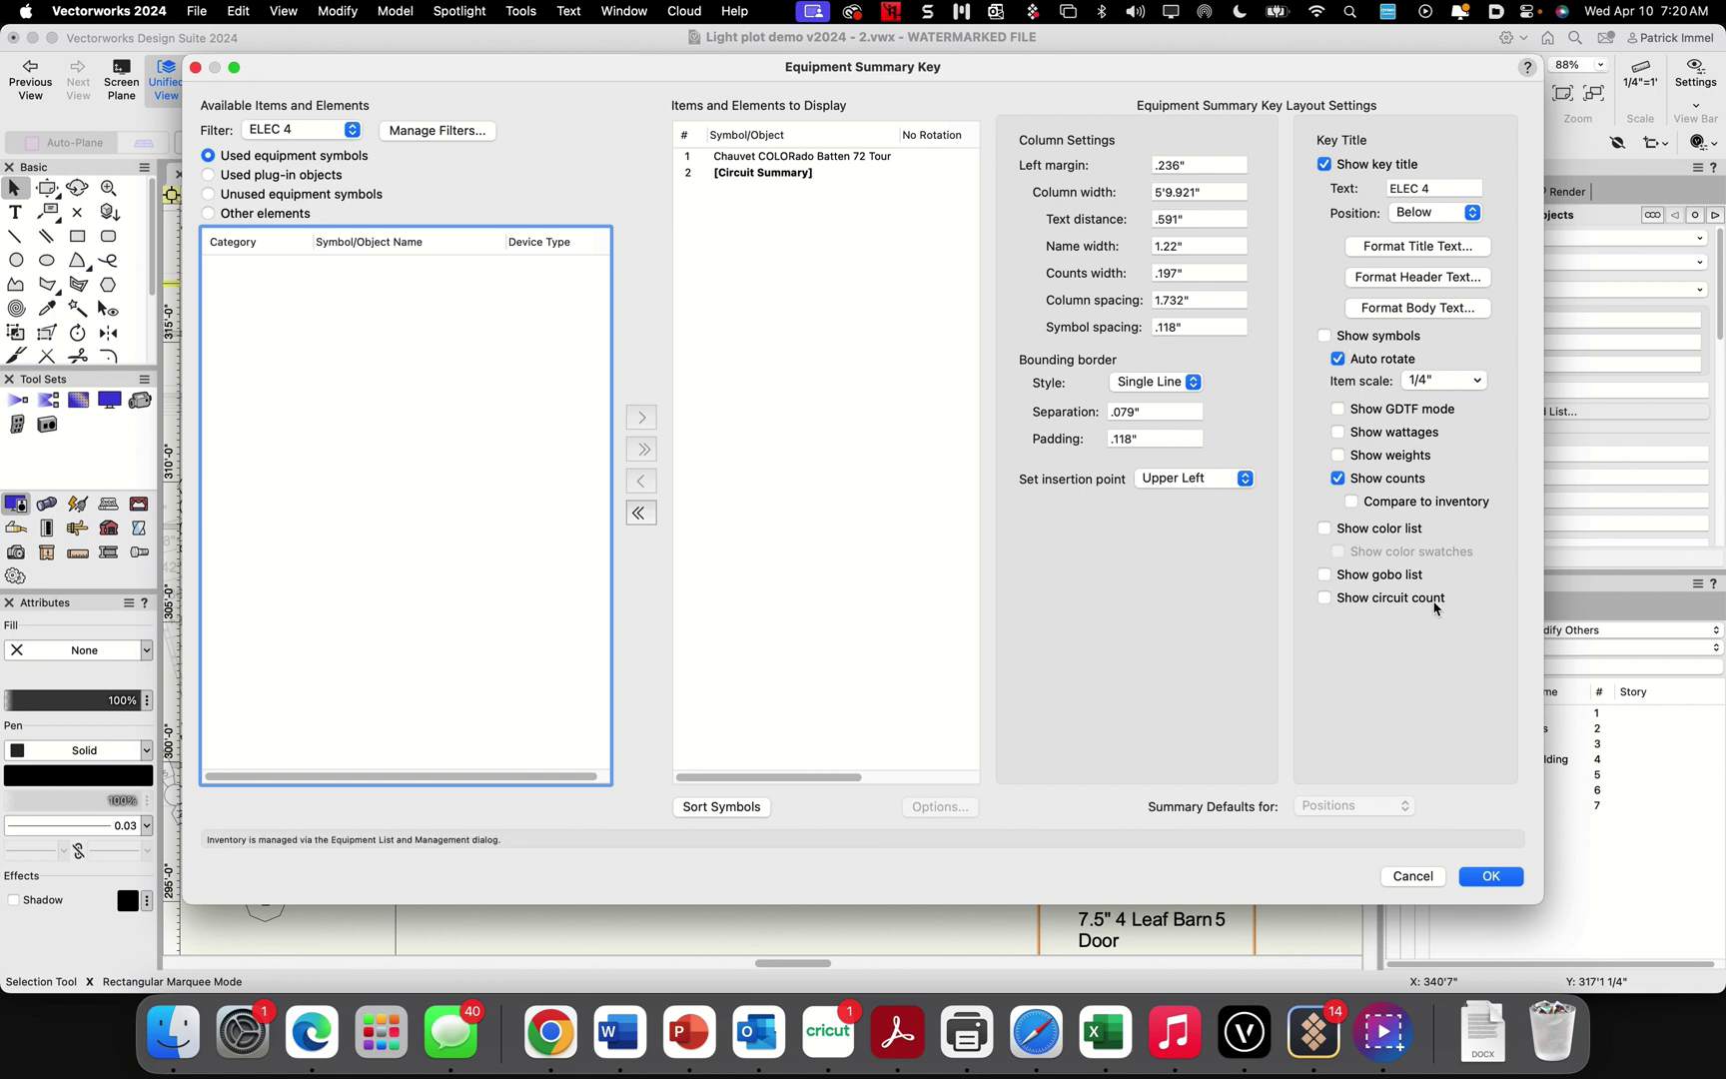
click(1414, 875)
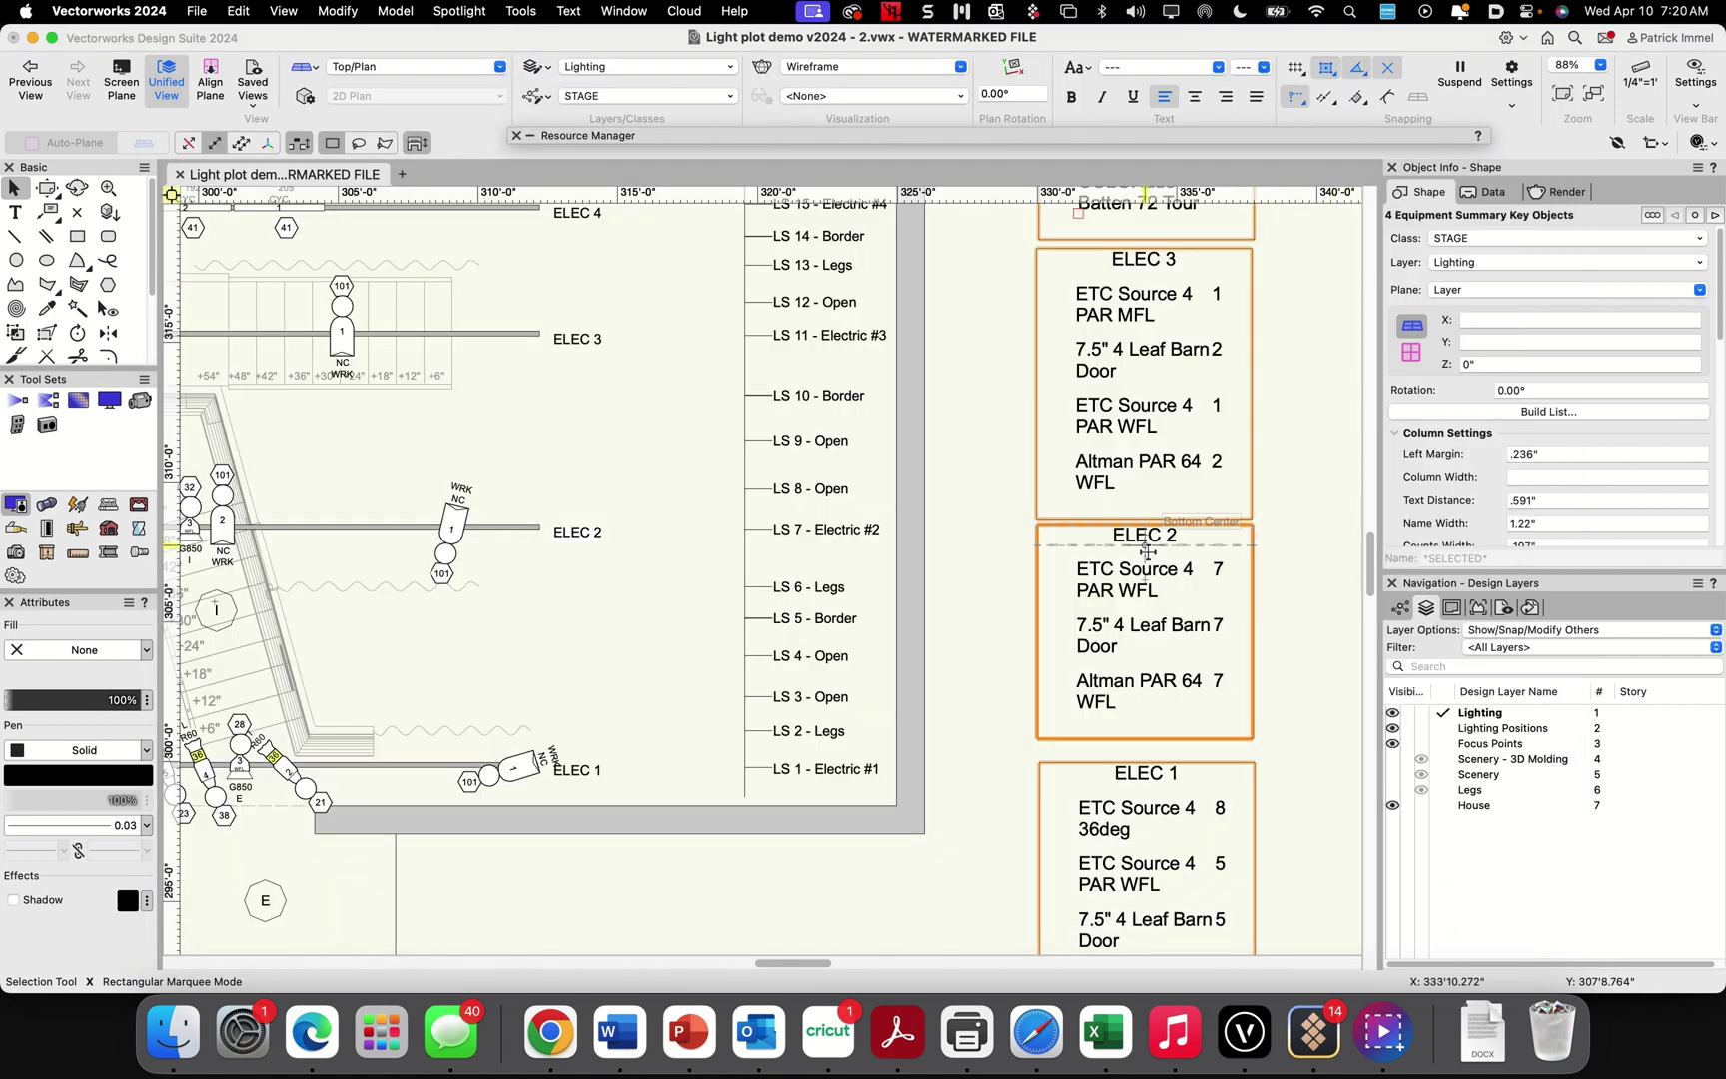
click(1548, 412)
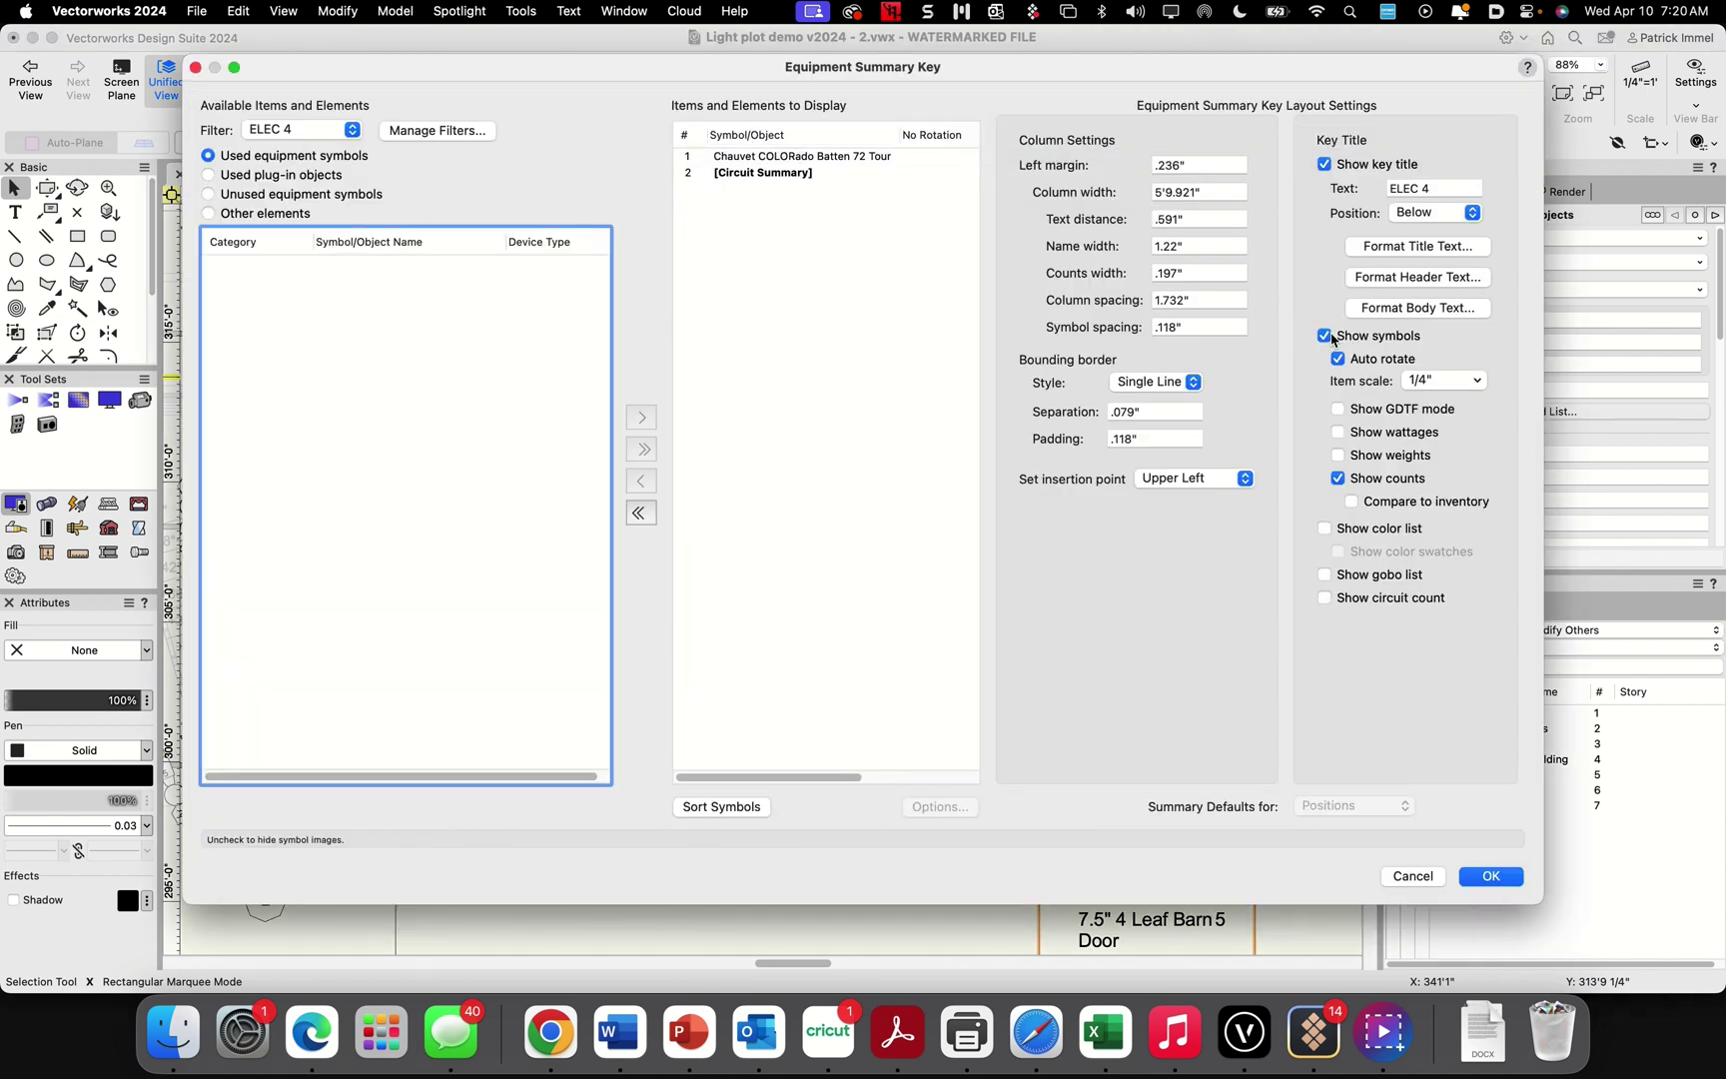
click(1492, 877)
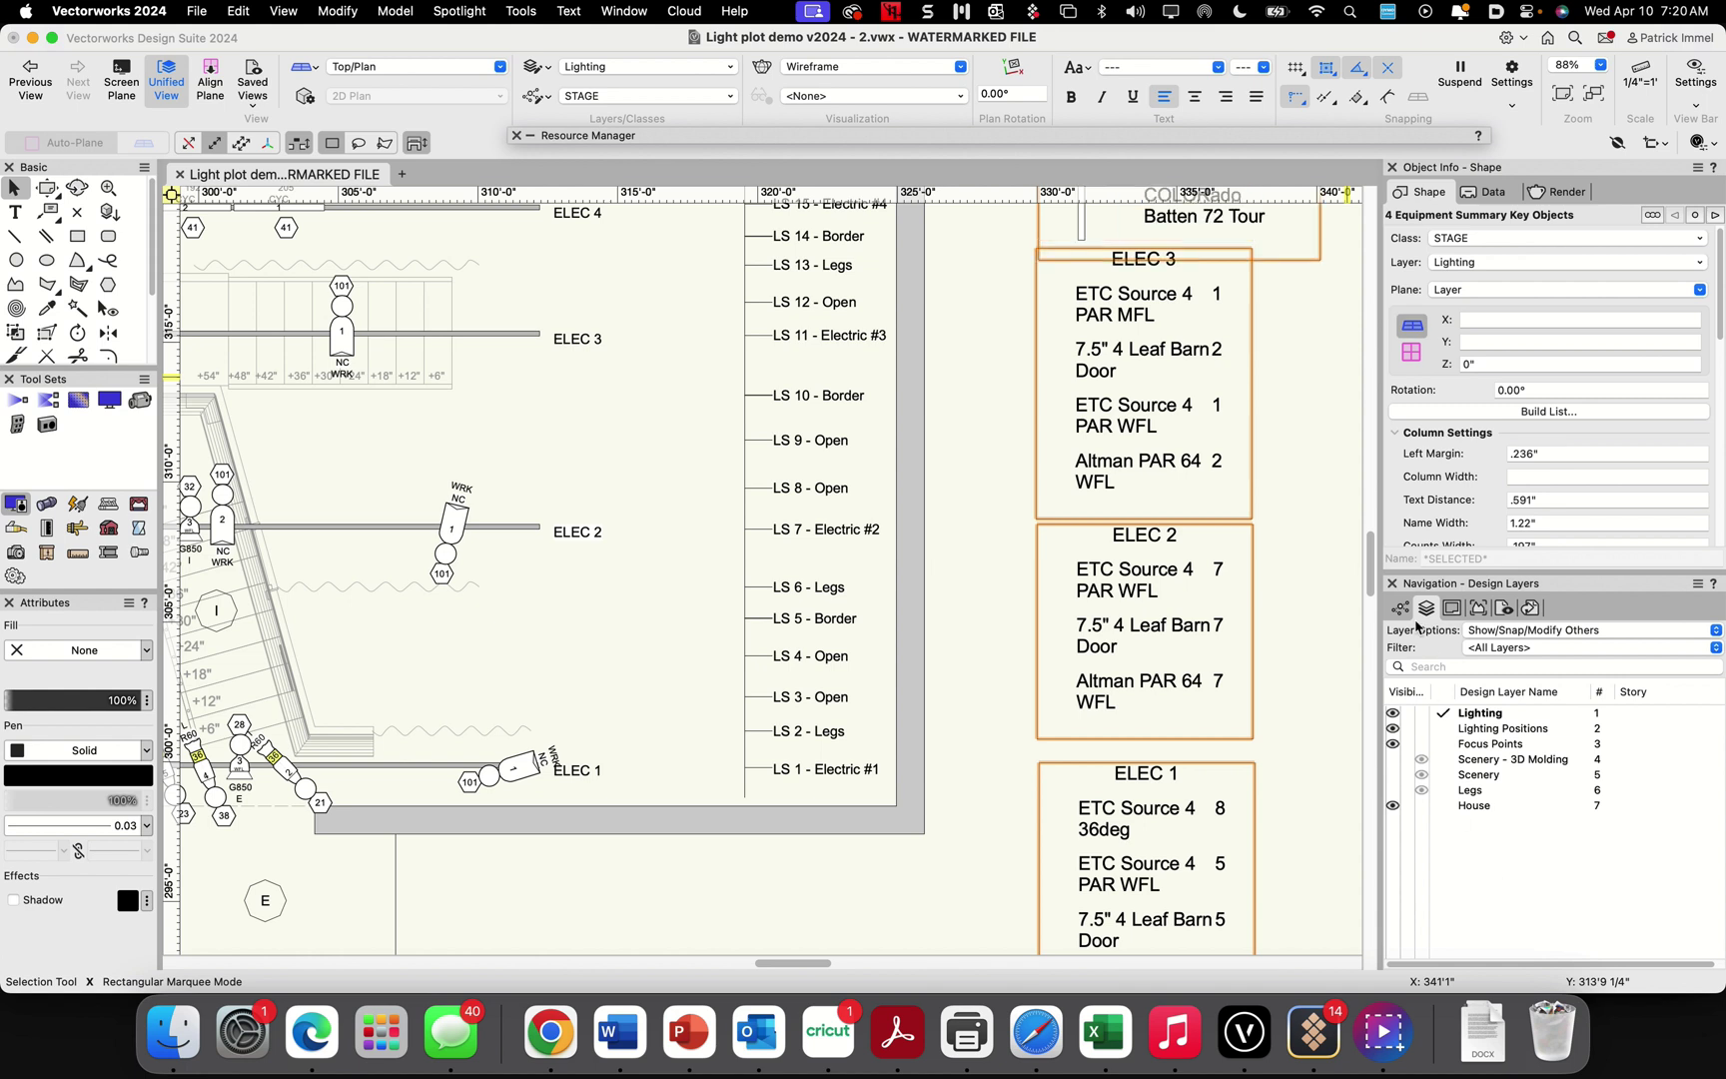
click(1302, 505)
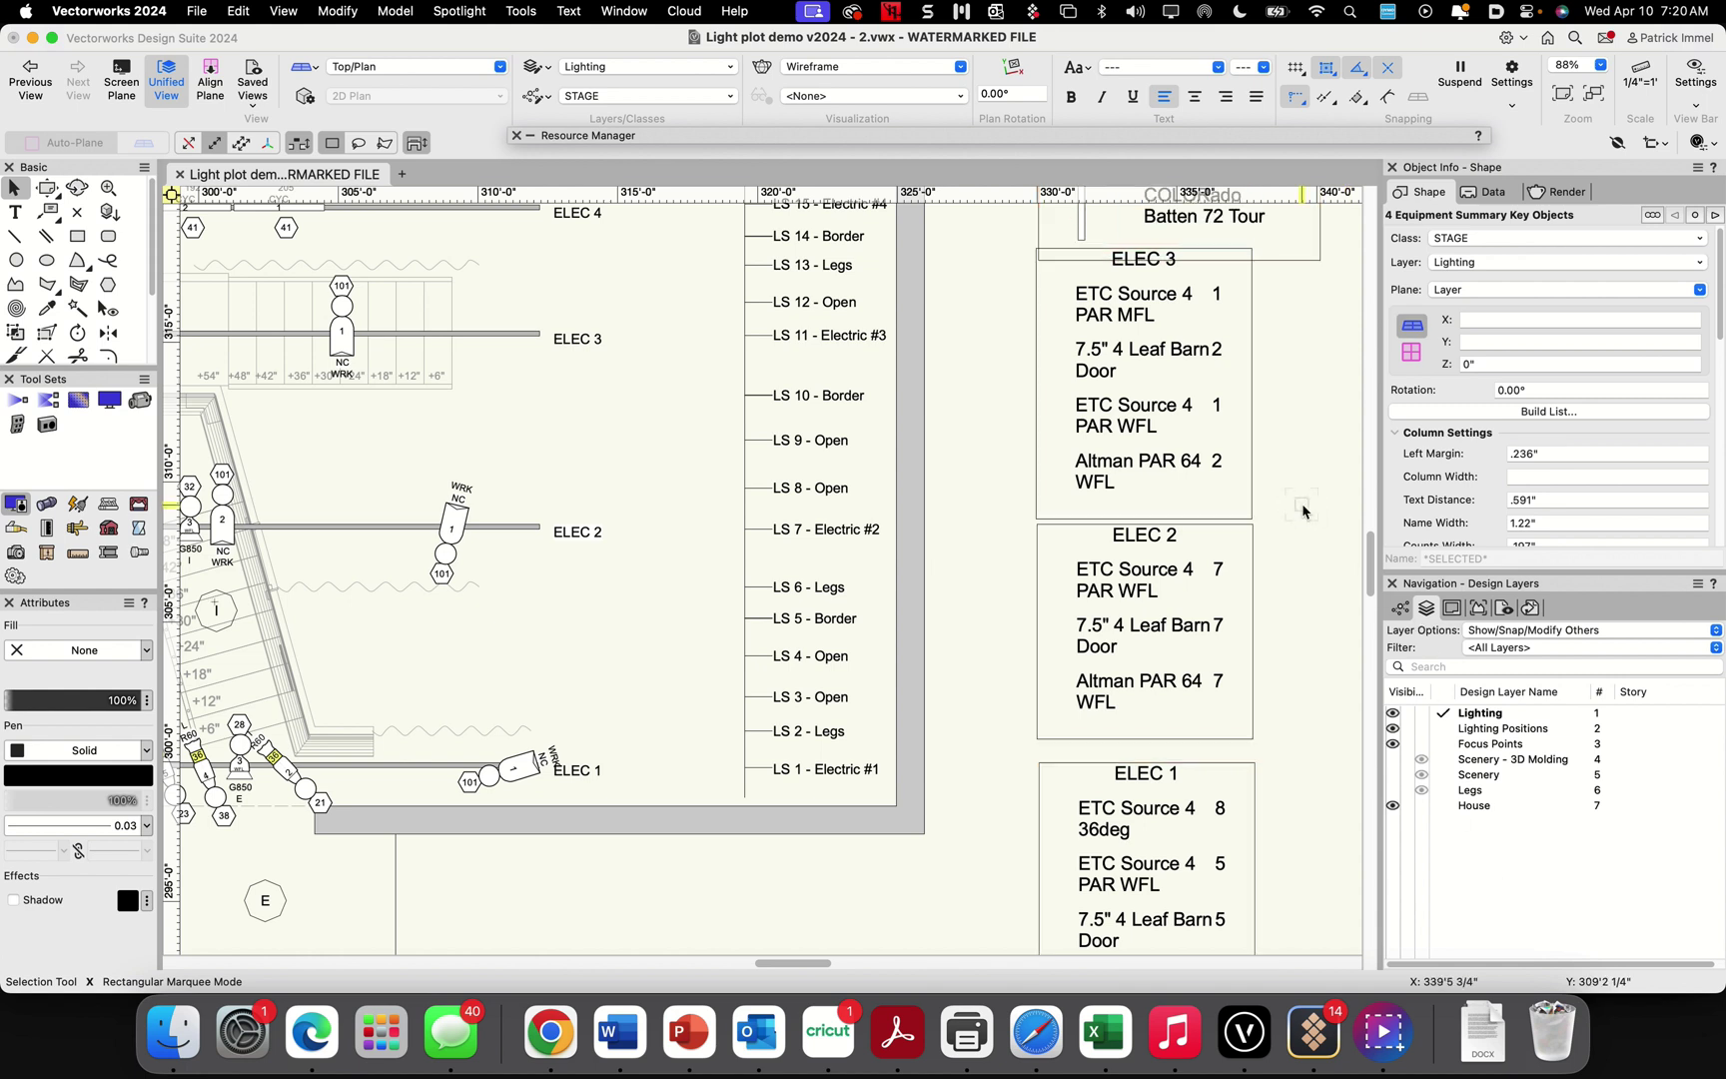
Show symbols in the ELEC 3 summary key
click(1119, 368)
click(1554, 412)
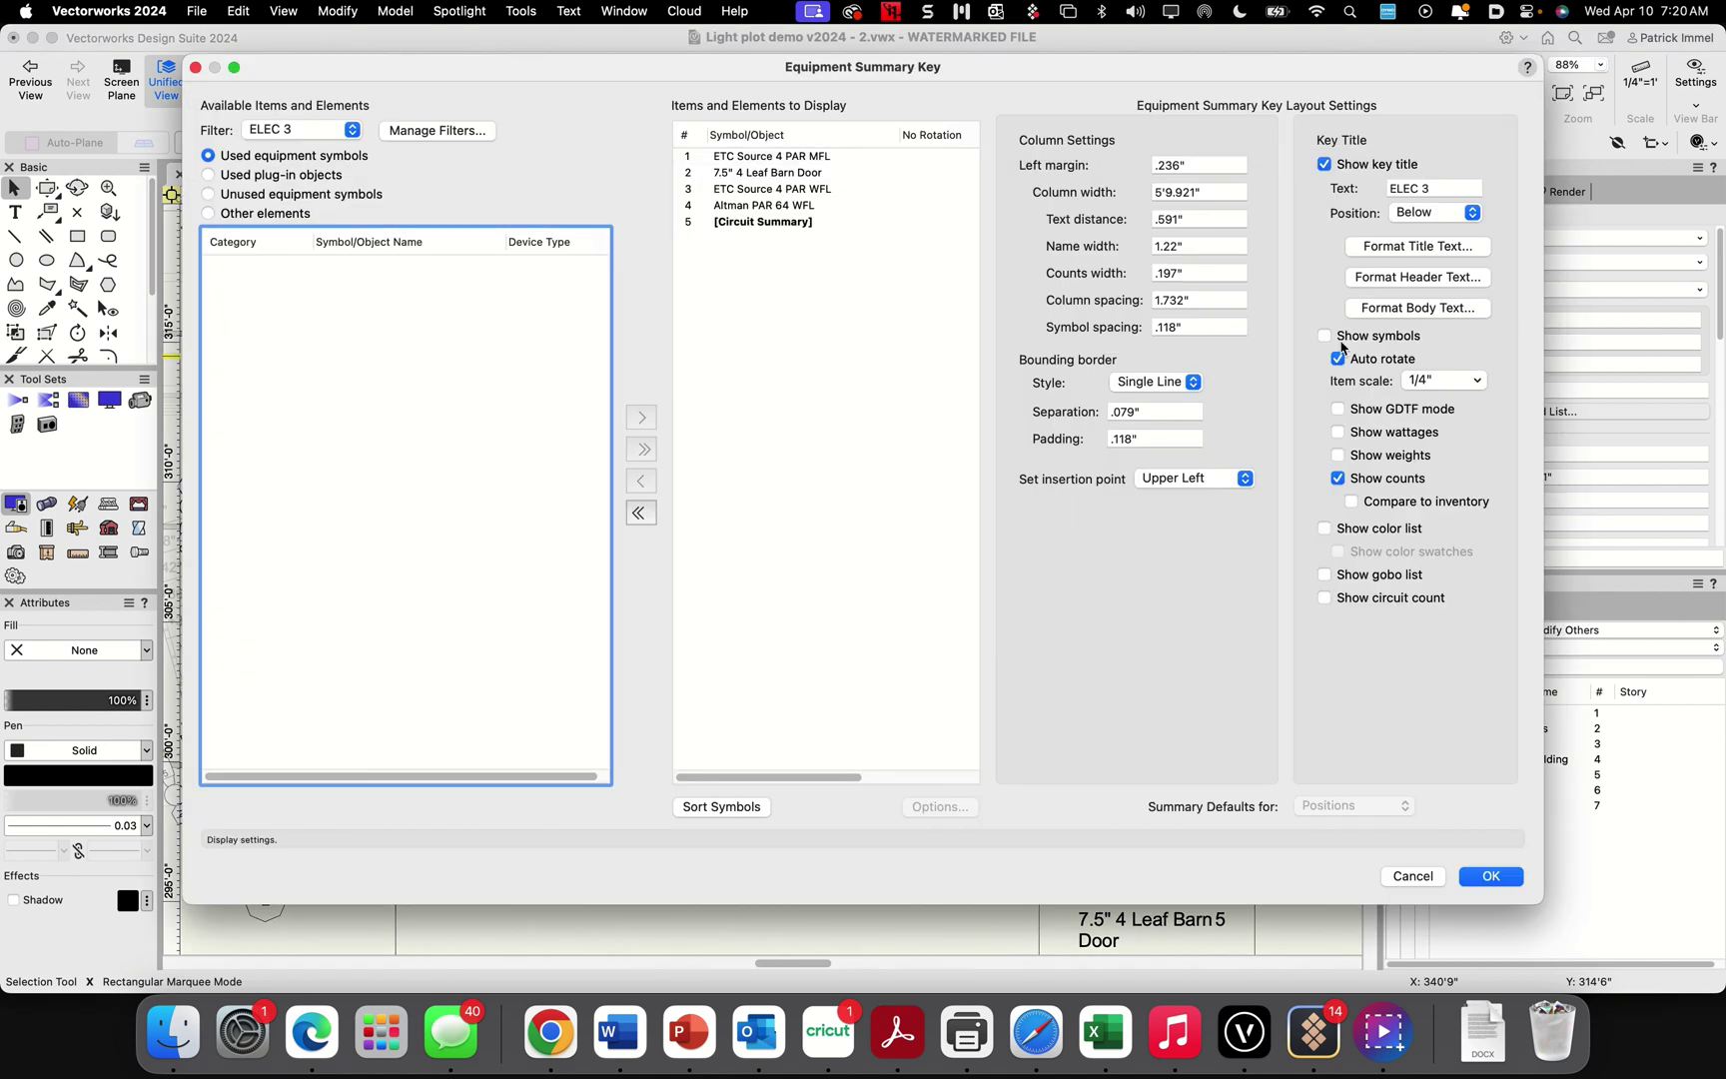
click(1490, 875)
Show symbols in the ELEC 2 summary key
click(1173, 667)
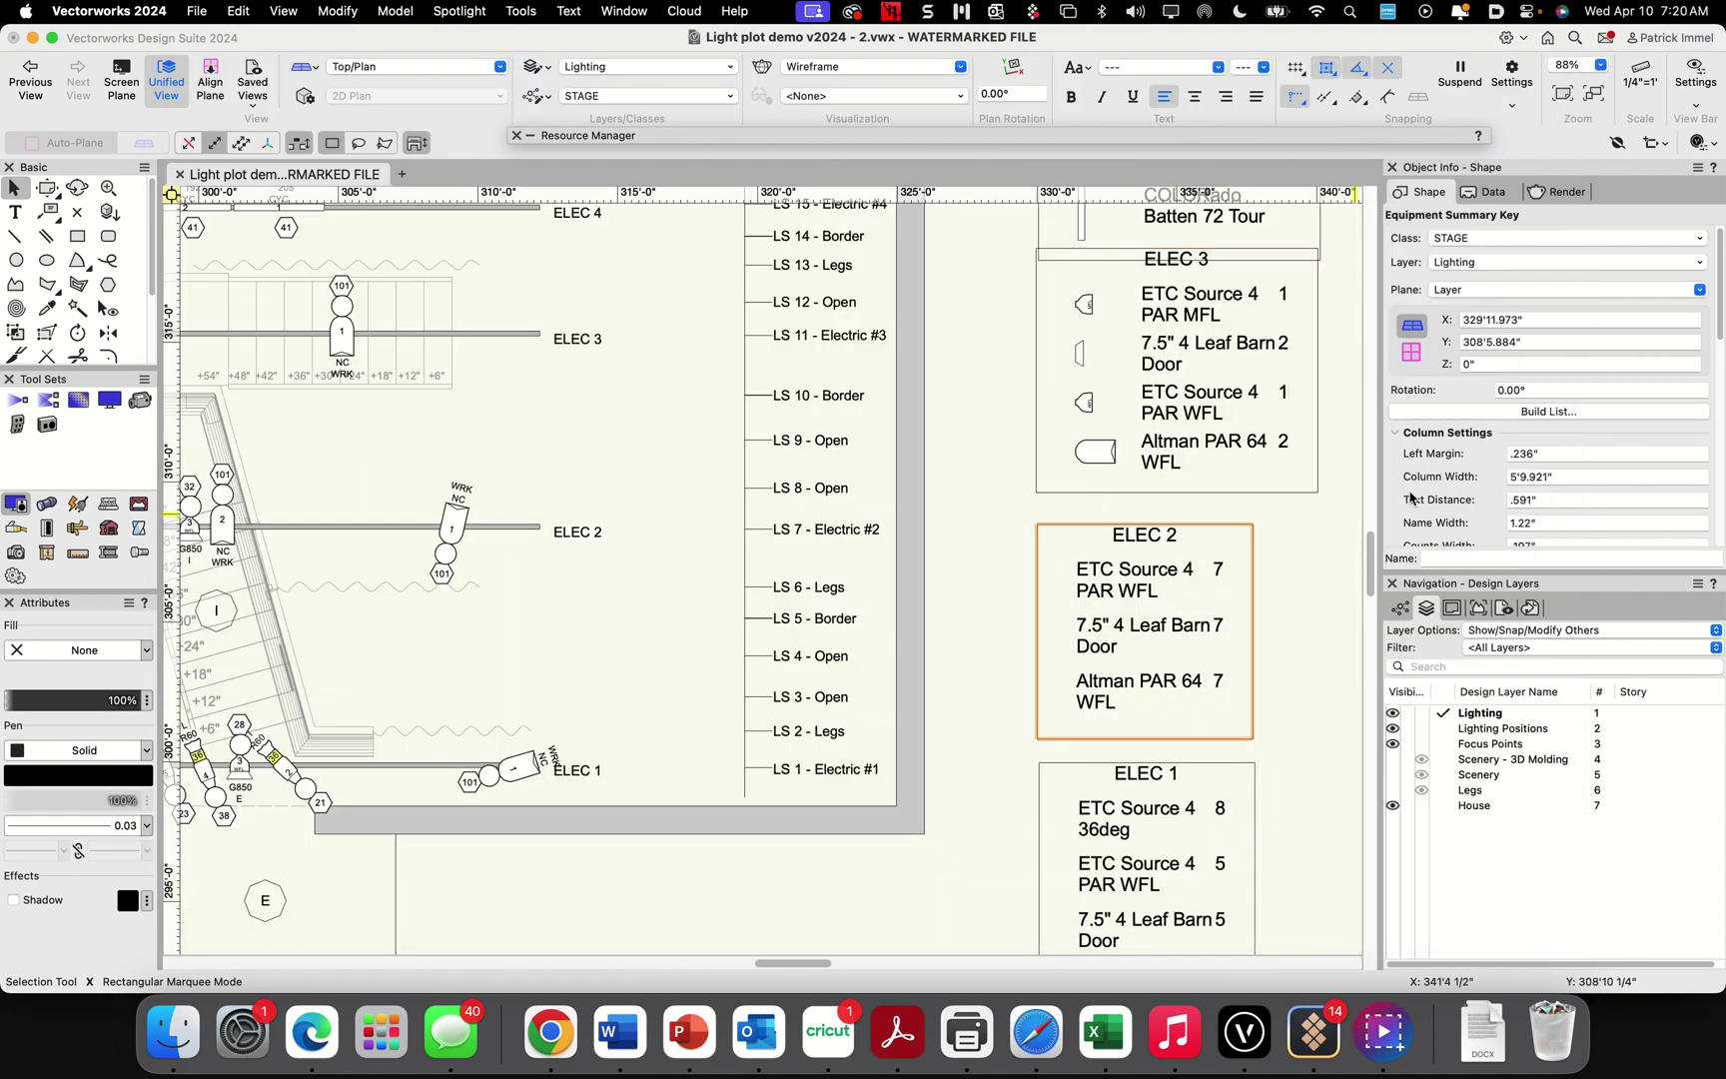
click(1510, 410)
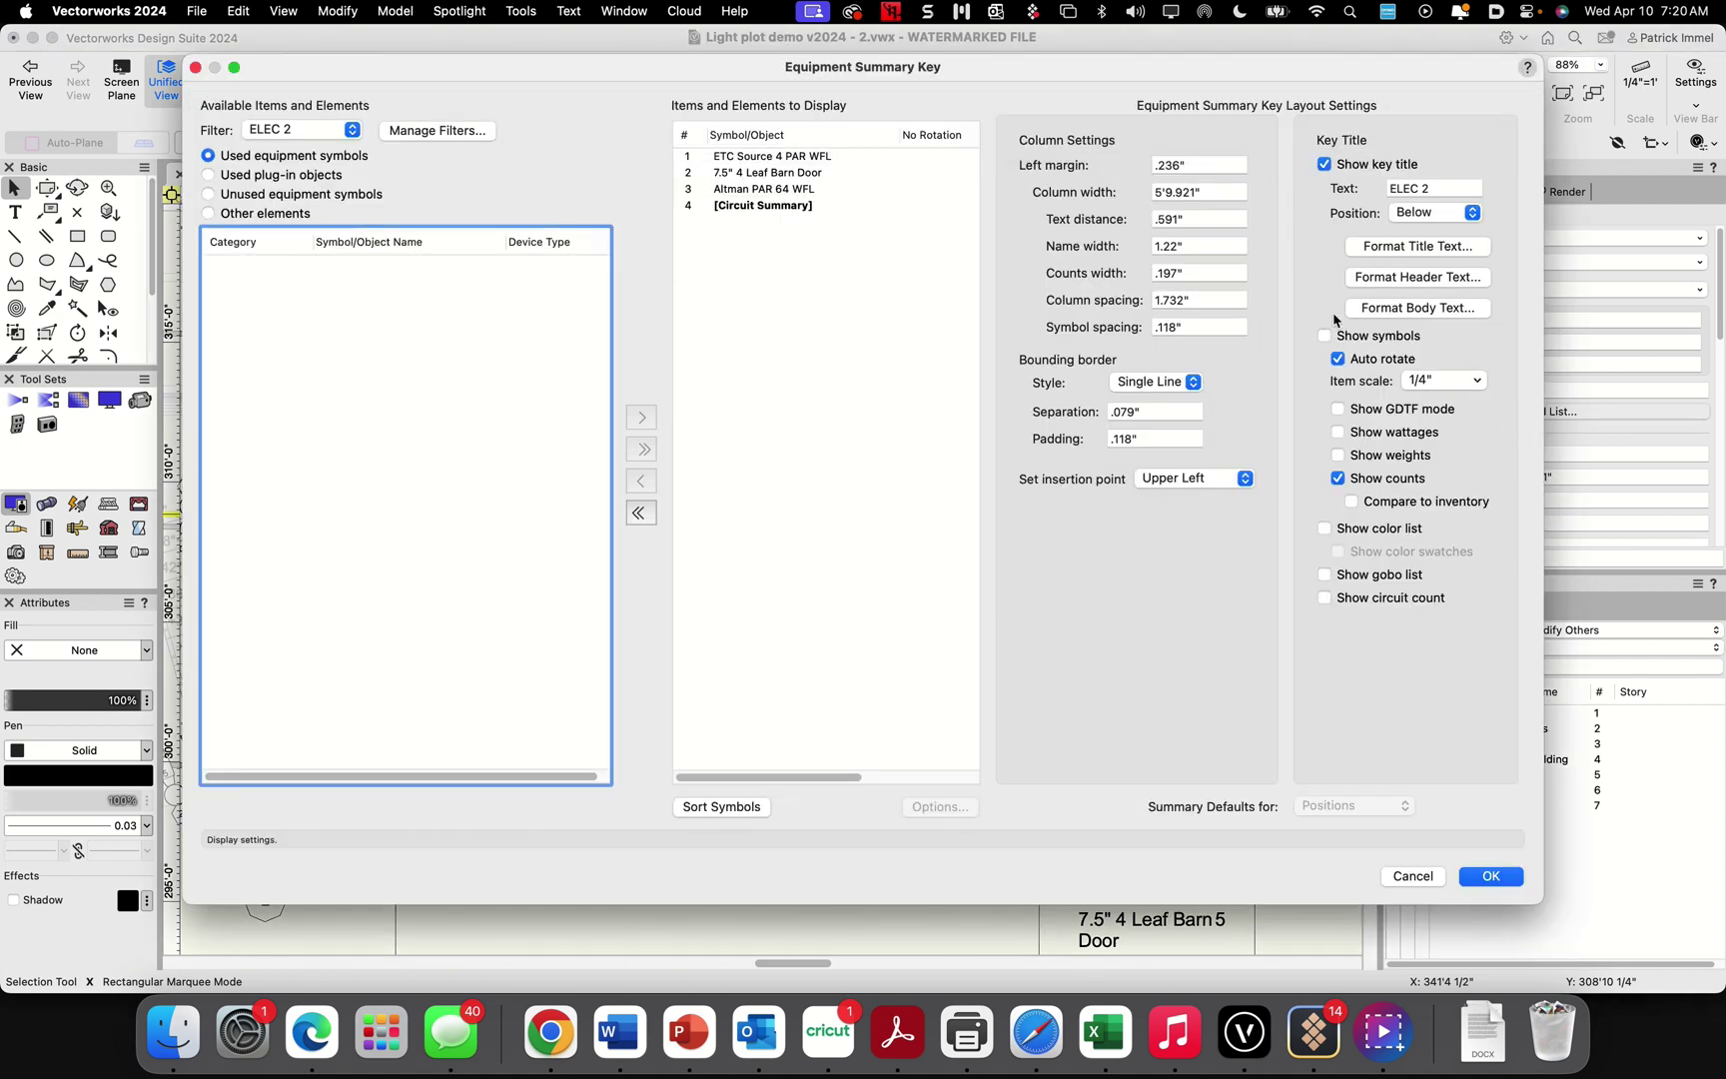
click(1325, 337)
click(1483, 881)
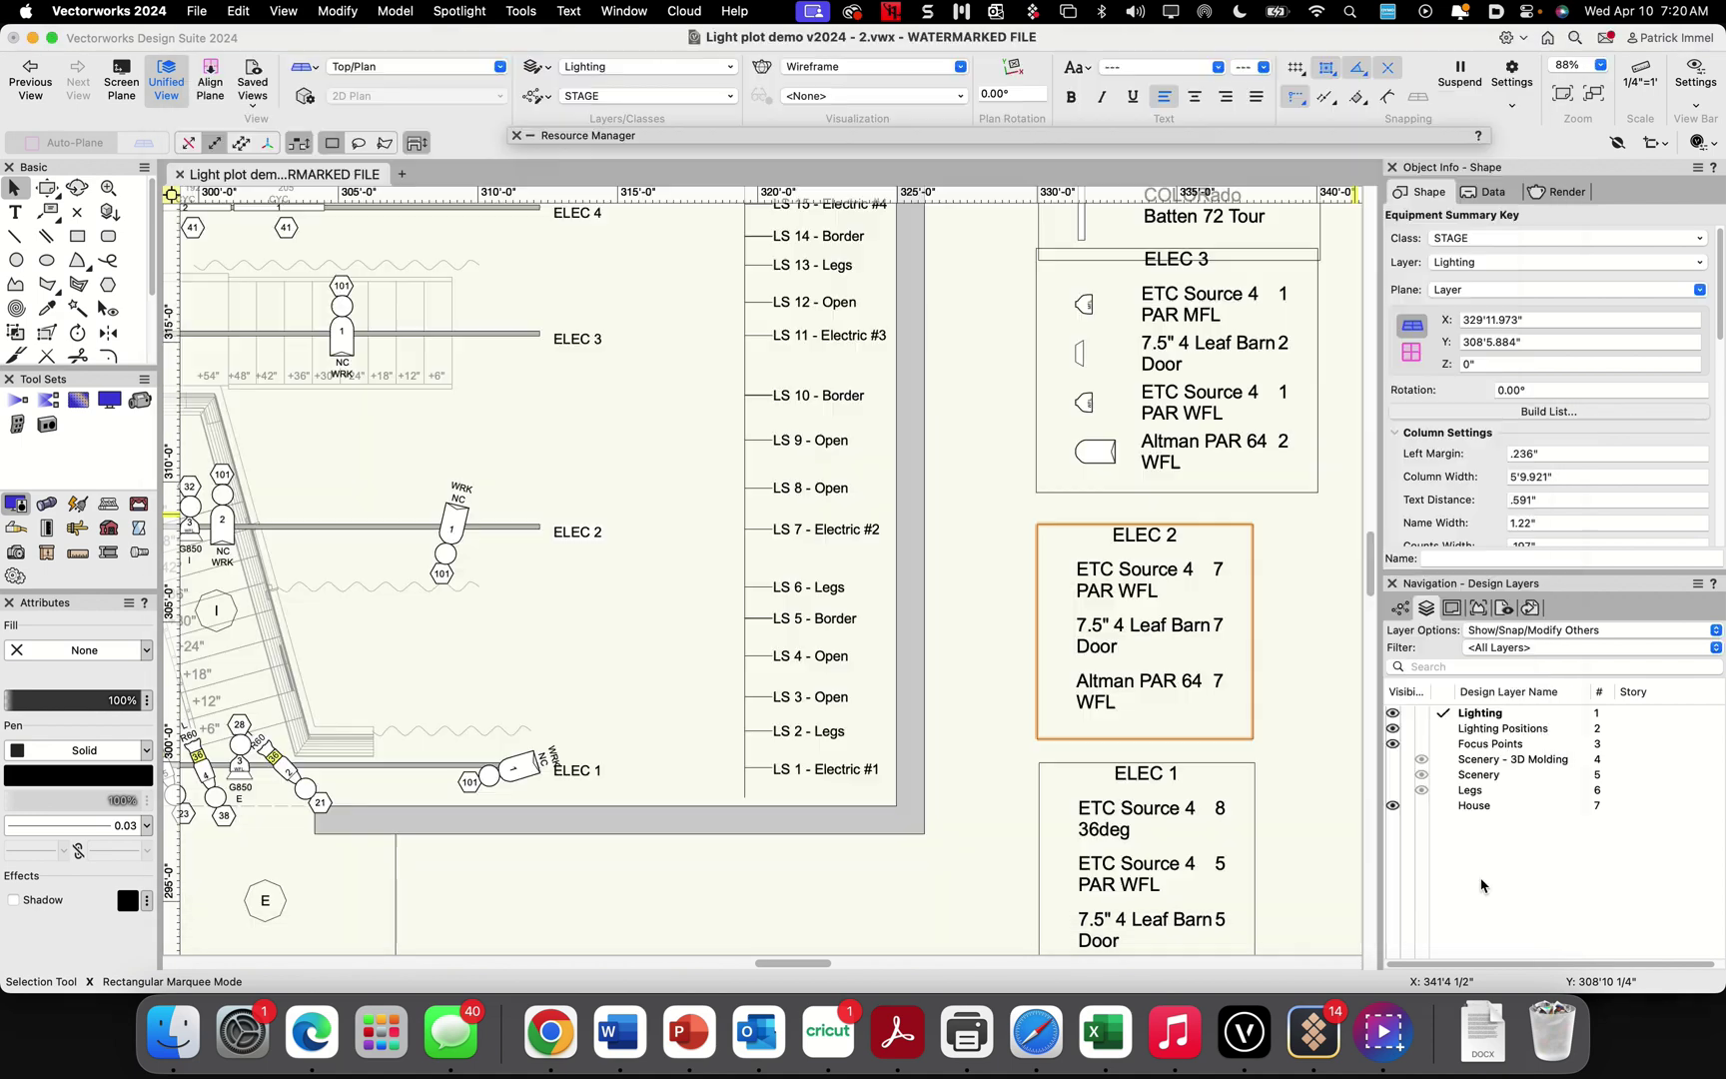
Show symbols in the ELEC 1 summary key
click(1146, 817)
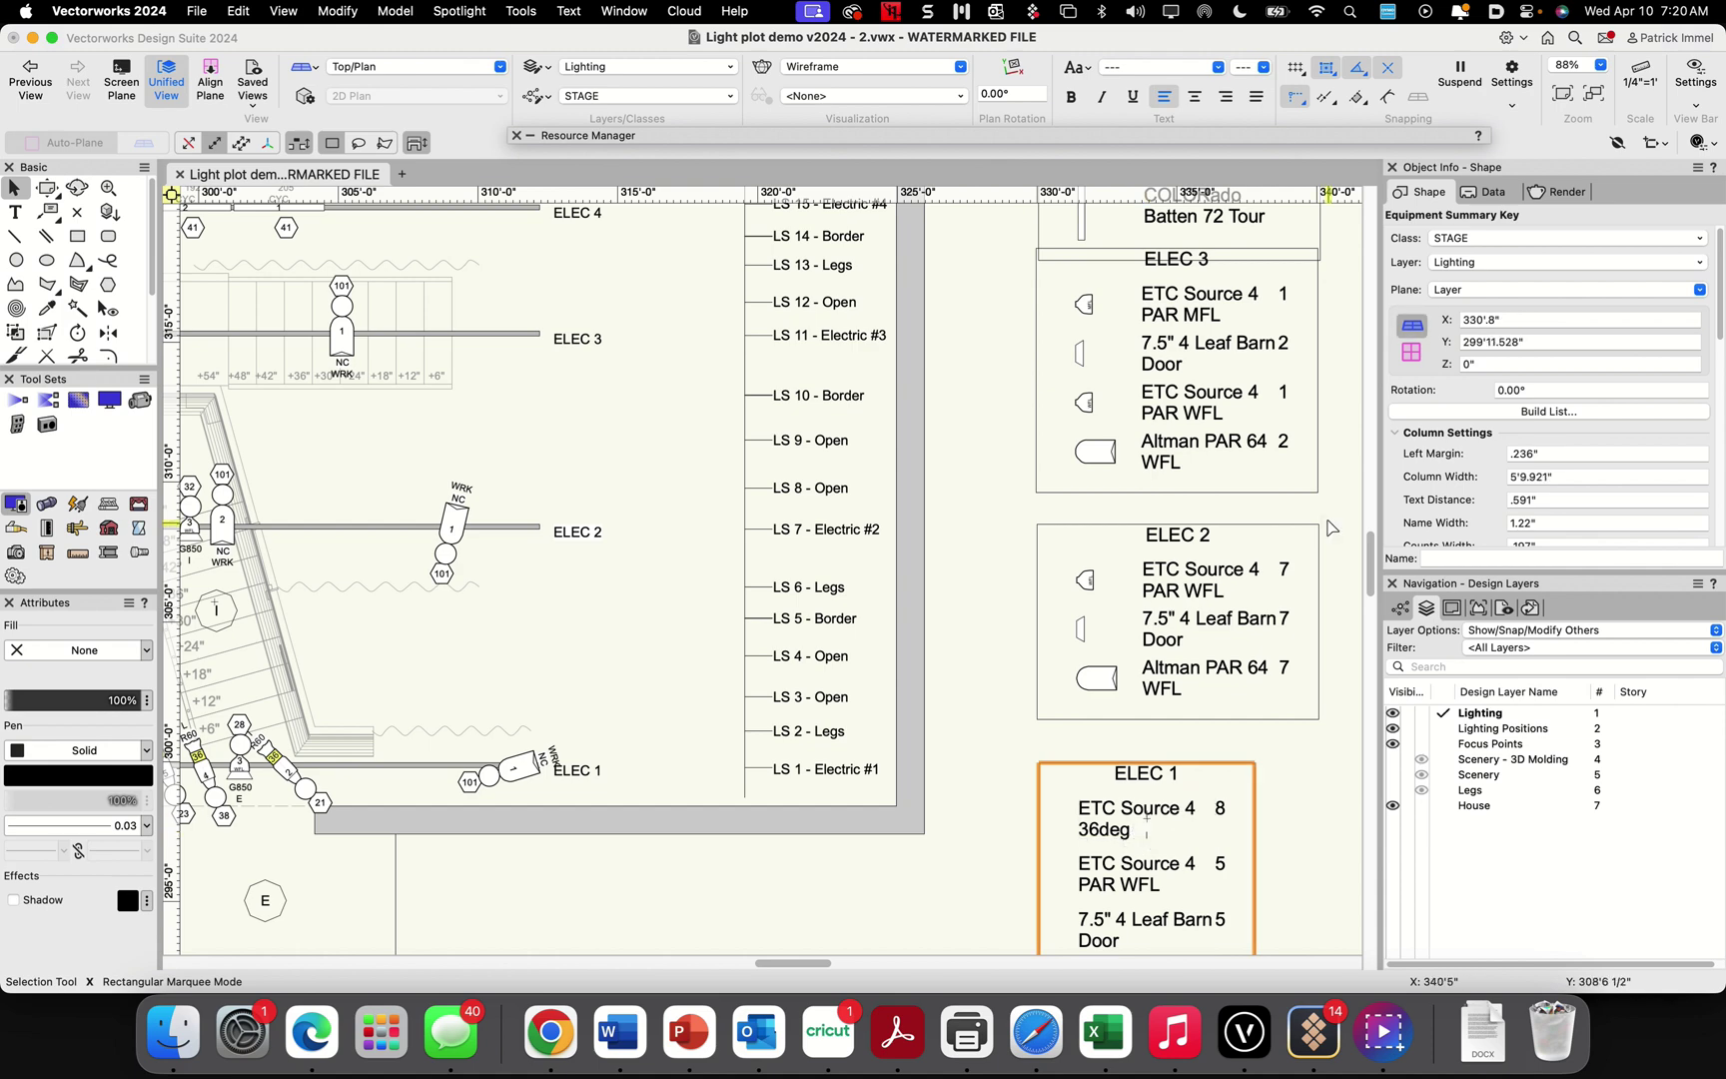
click(1498, 411)
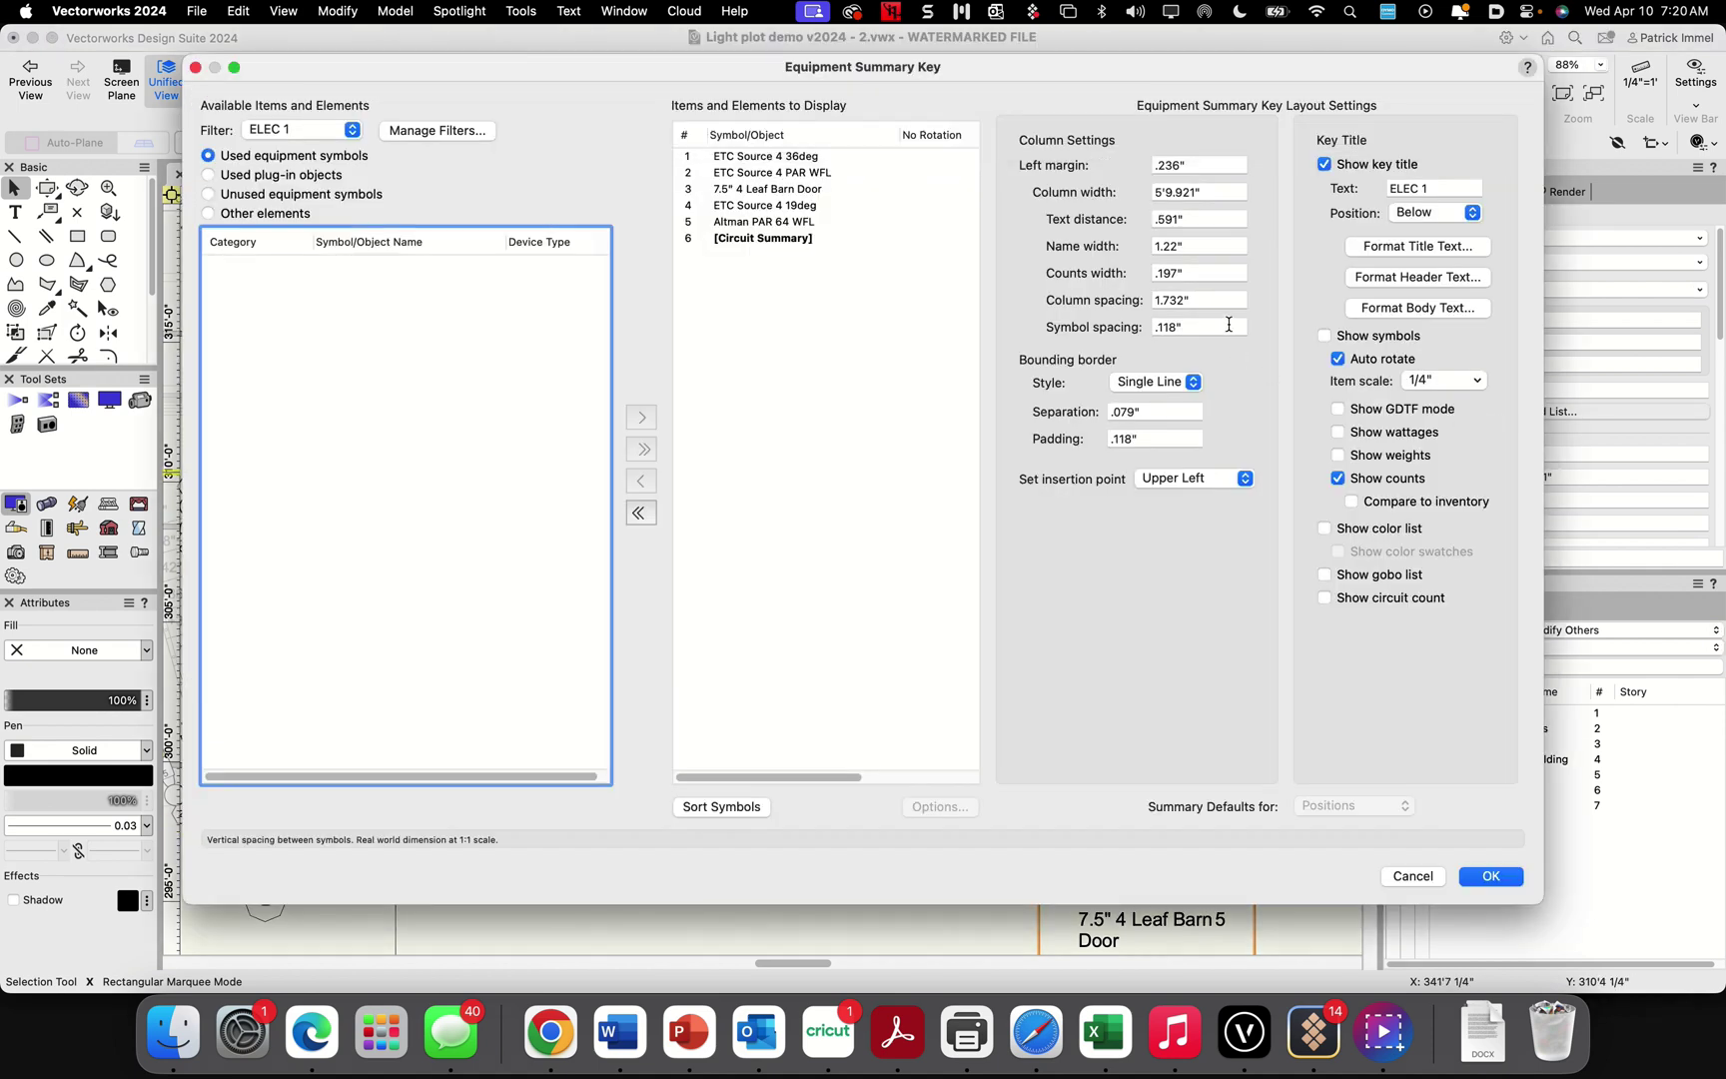
click(1326, 336)
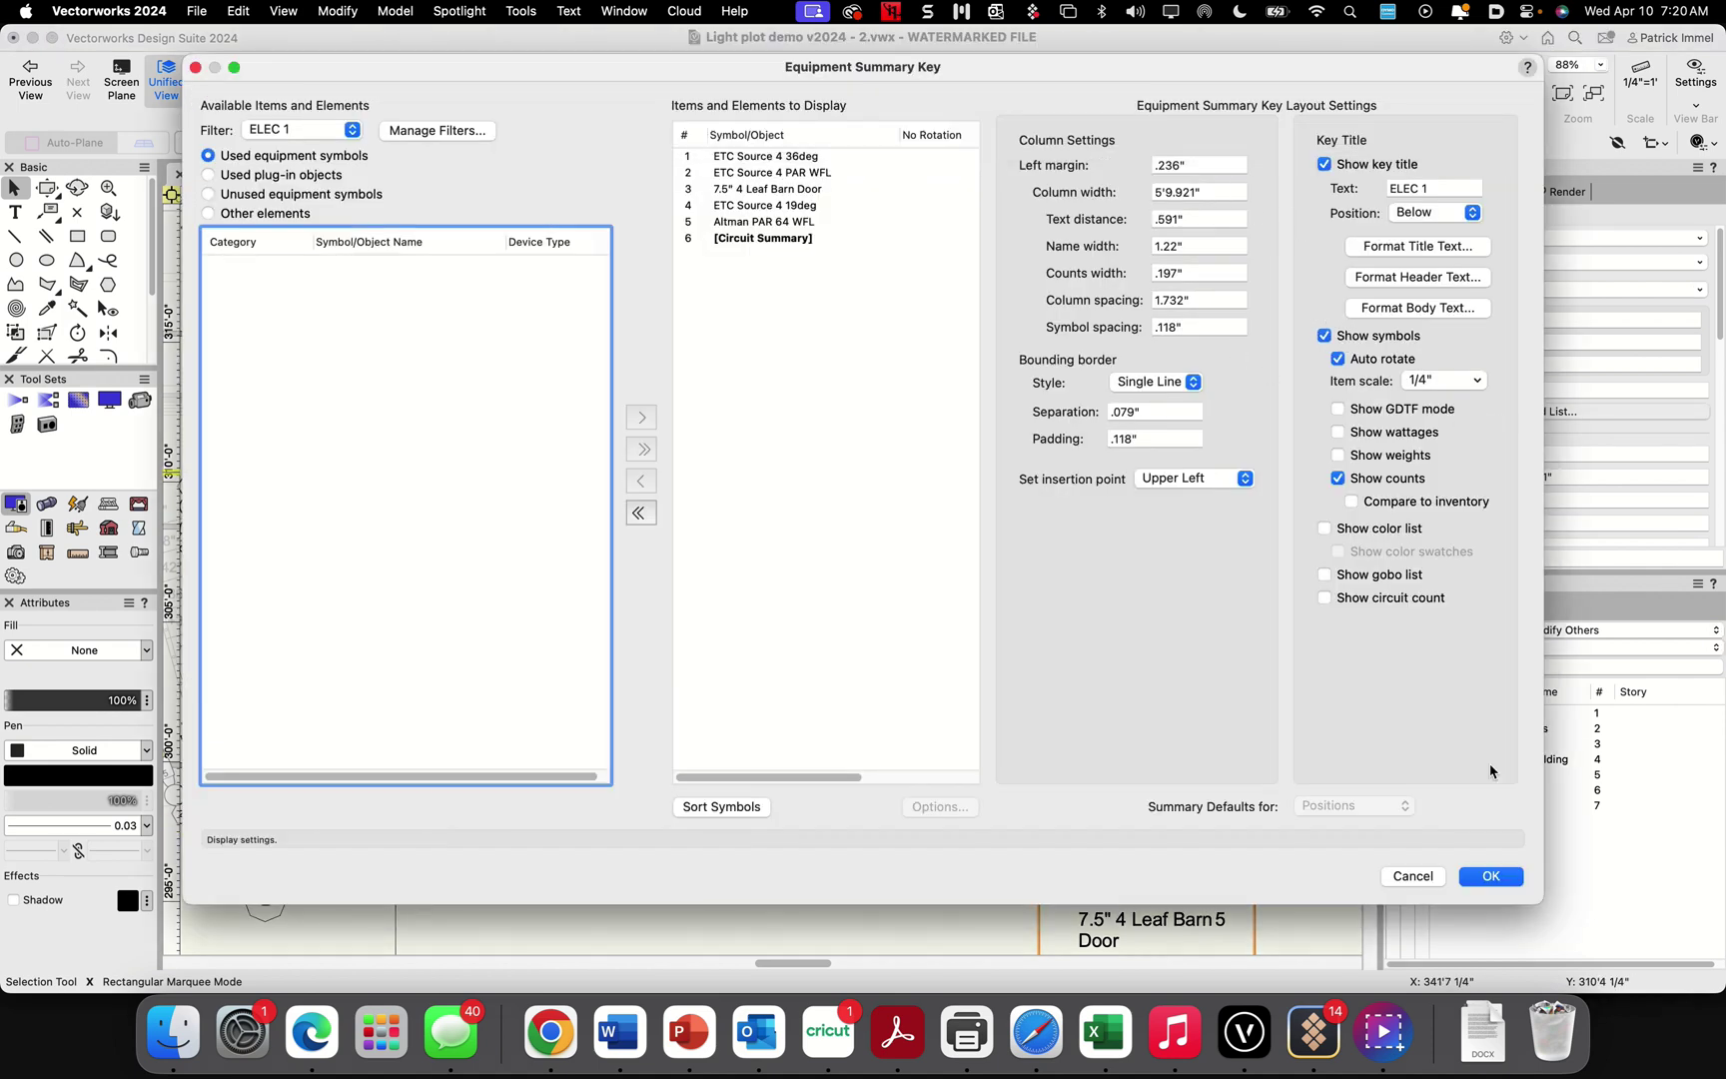
click(1490, 876)
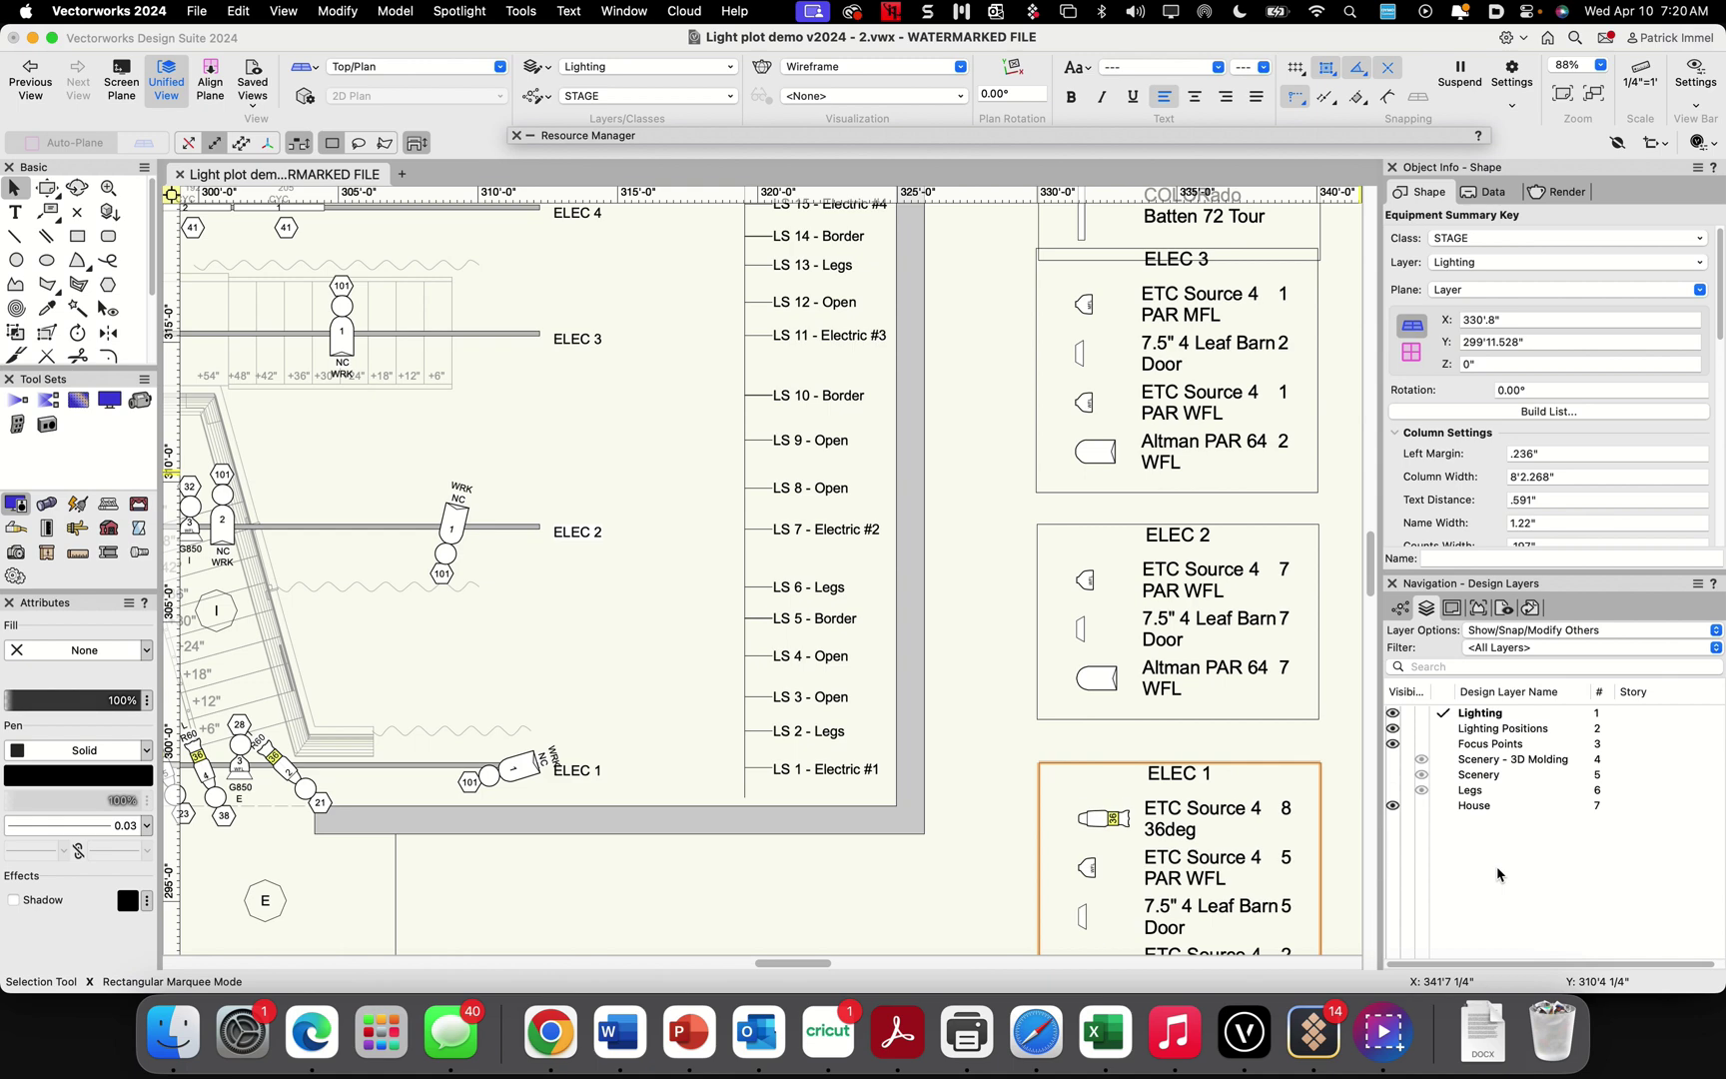
Move the ELEC 3 summary key down clear of the ELEC 4 key, to about Y 317'4", just above the ELEC 2 key
click(1250, 384)
drag(1252, 385, 1252, 403)
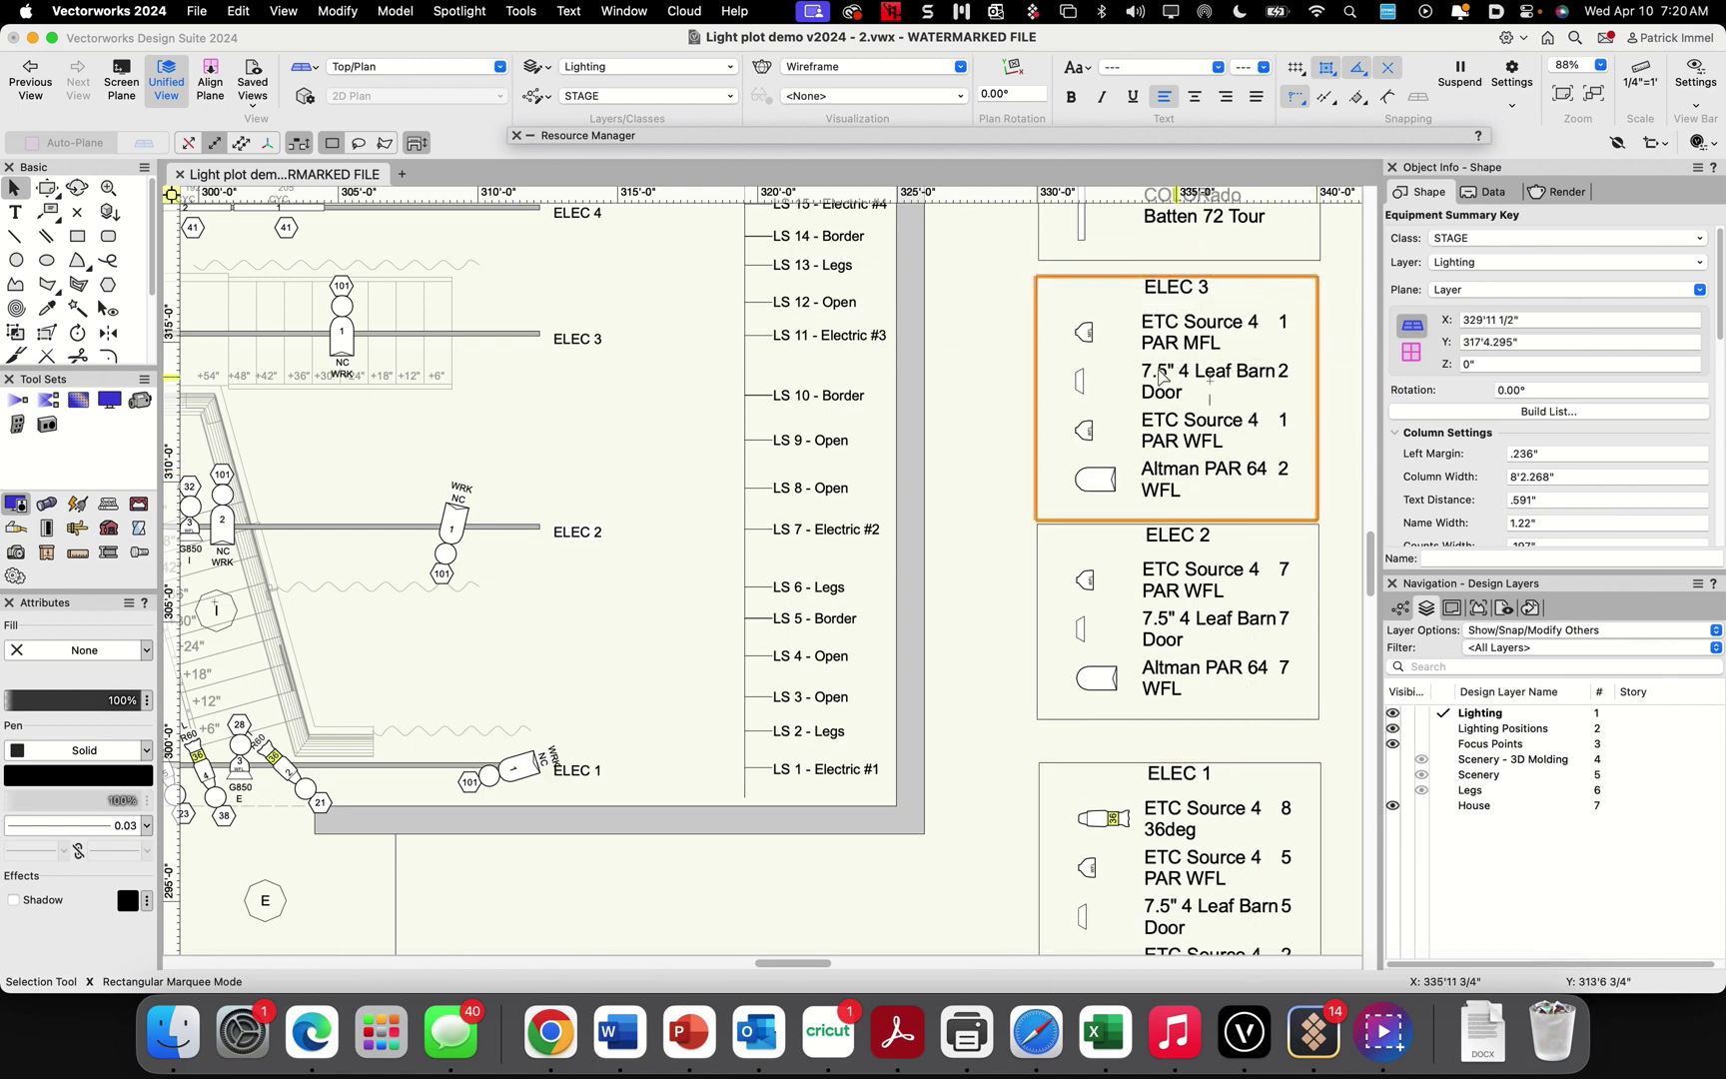
Move the four ELEC summary keys together farther upstage, keeping them between the stage-left wall and the sheet border
scroll(941, 338, up, 2)
scroll(952, 413, down, 6)
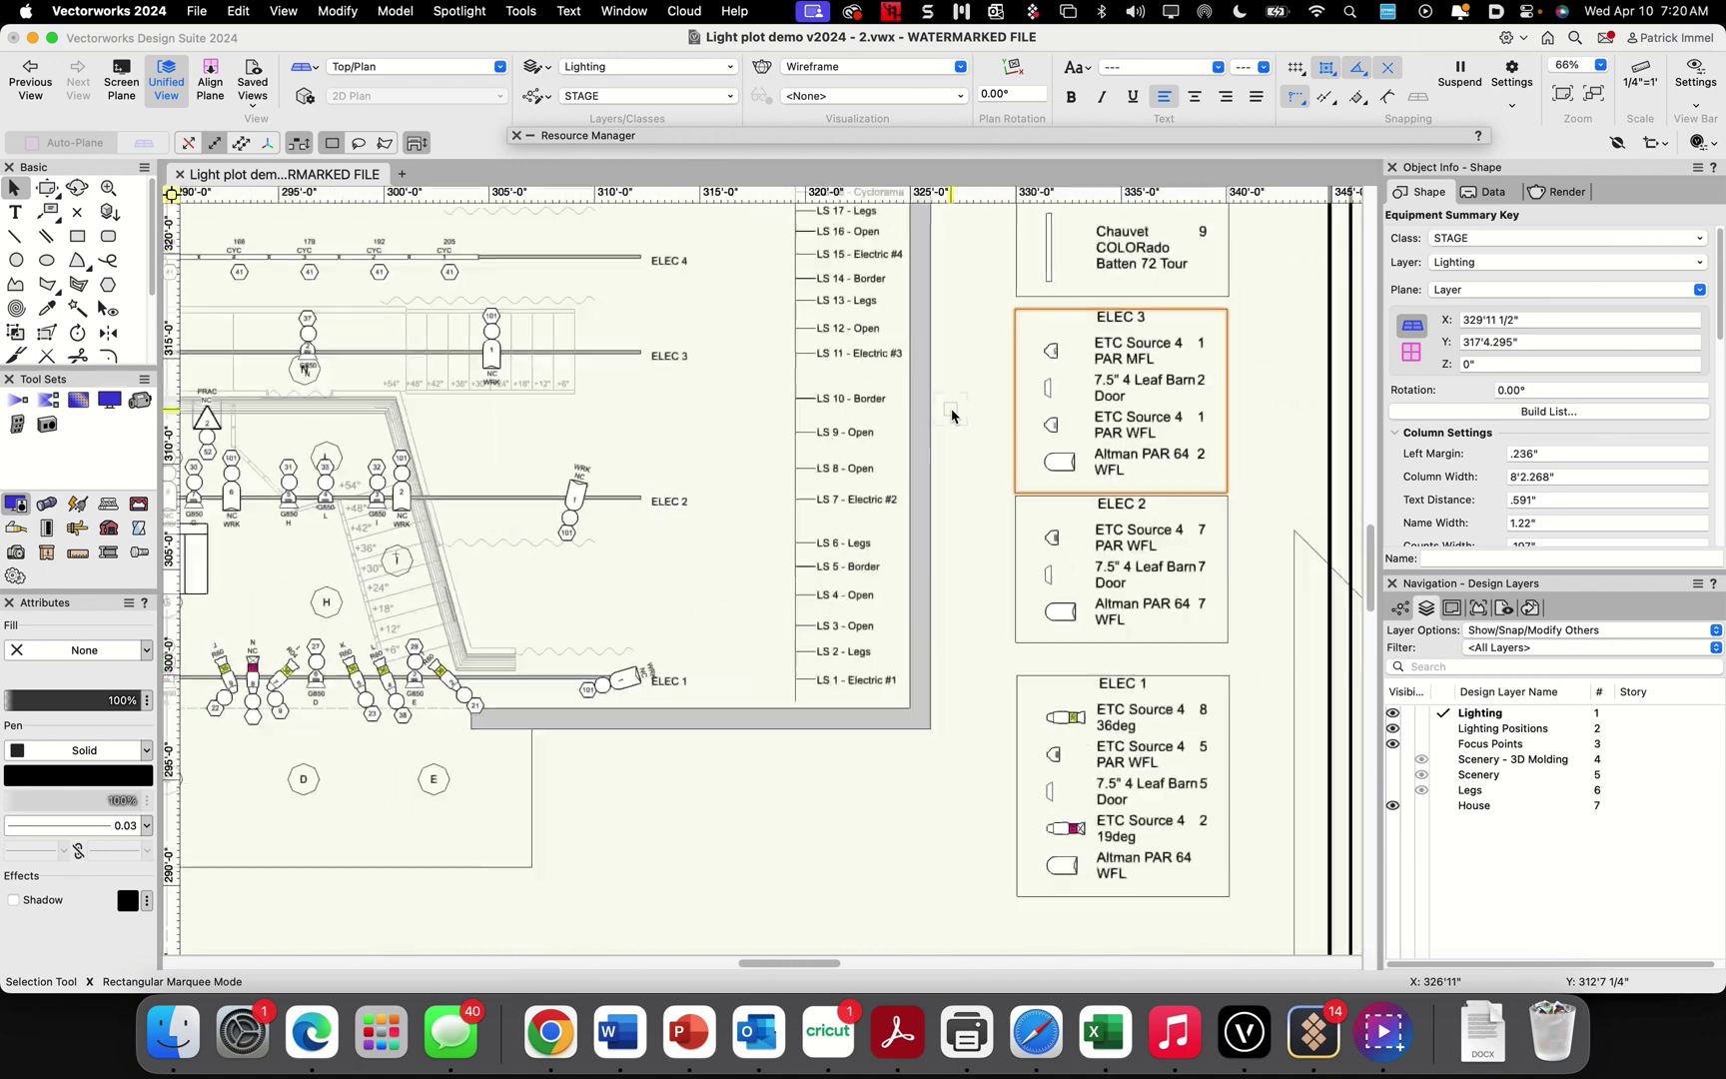
scroll(952, 416, down, 2)
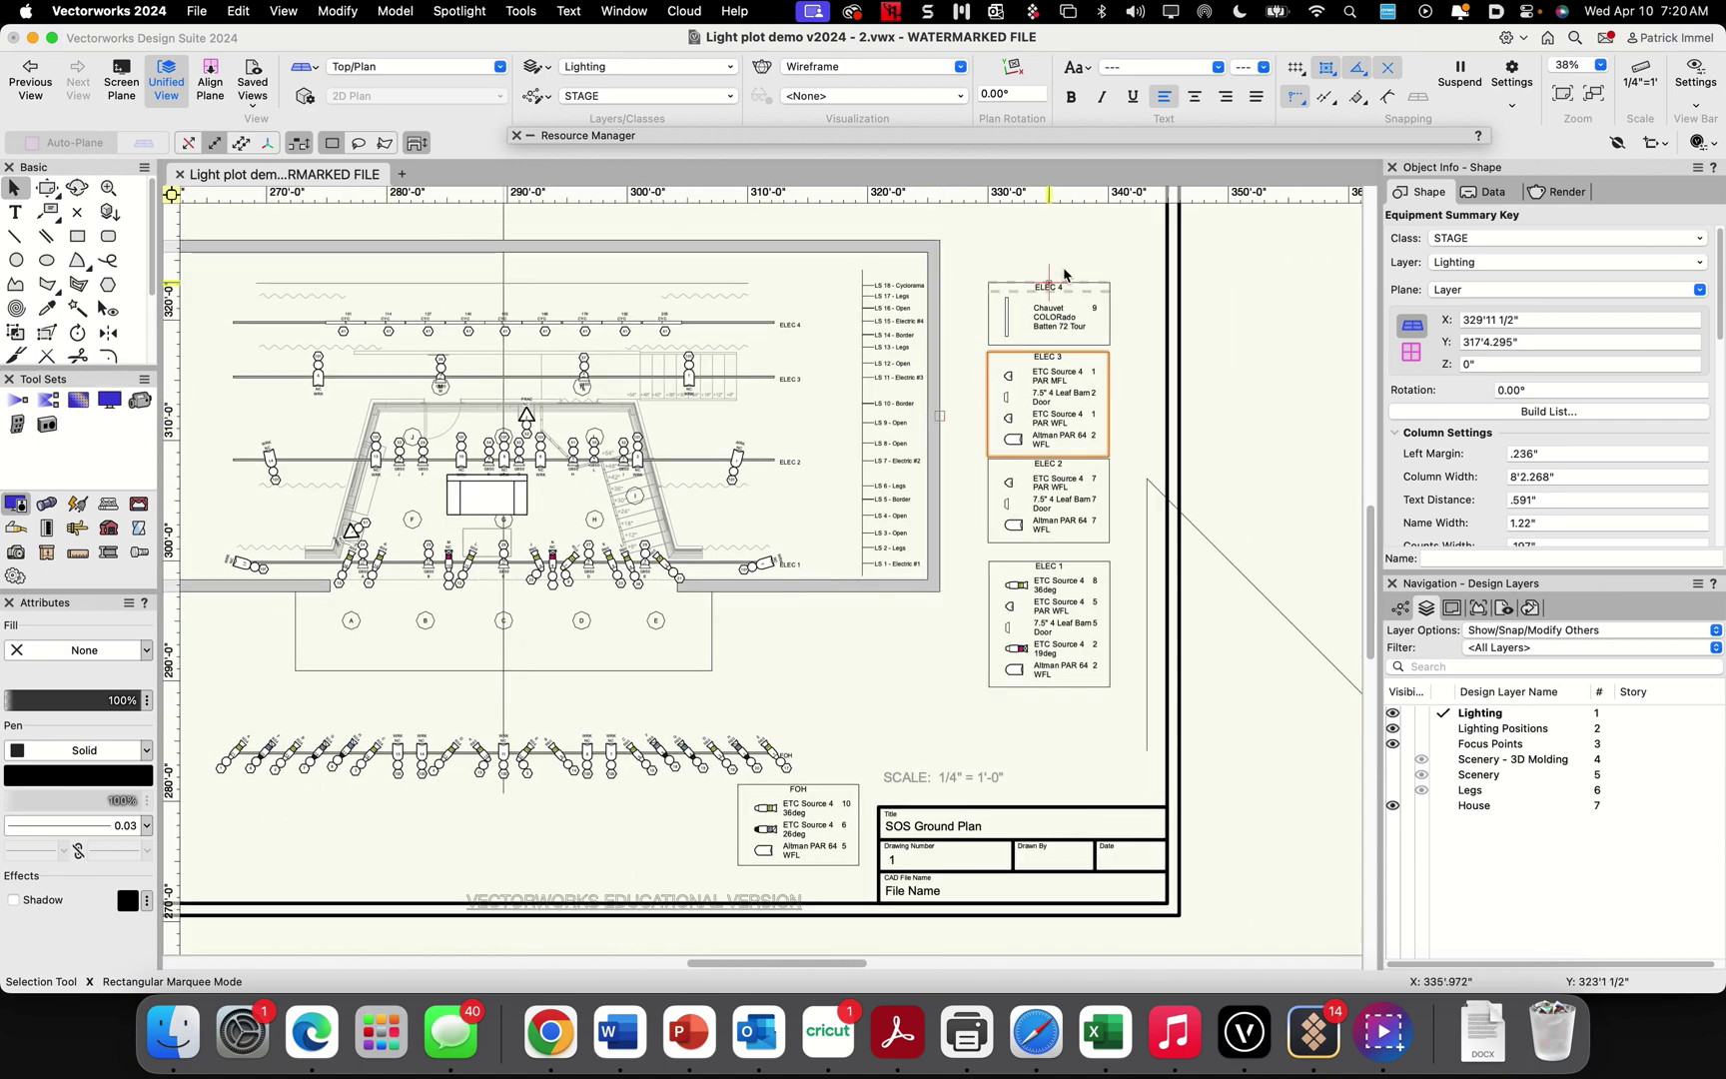
drag(964, 242, 1139, 730)
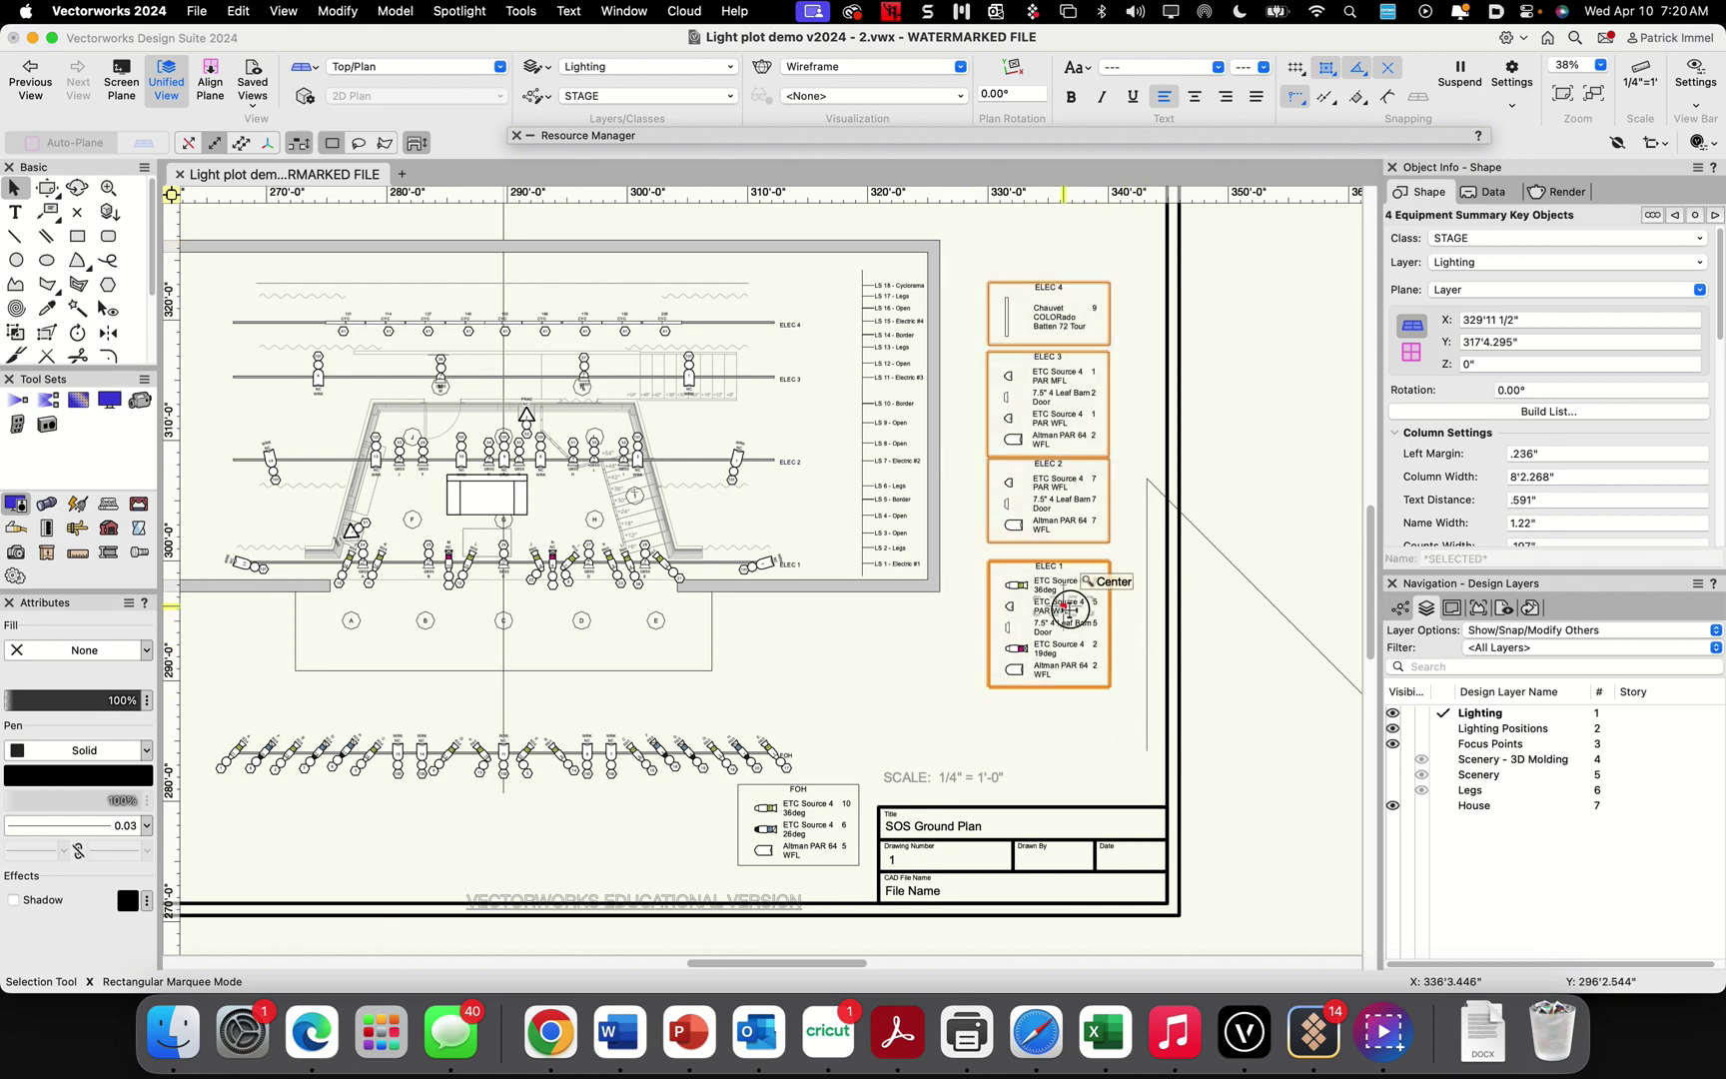
drag(1065, 604, 1032, 499)
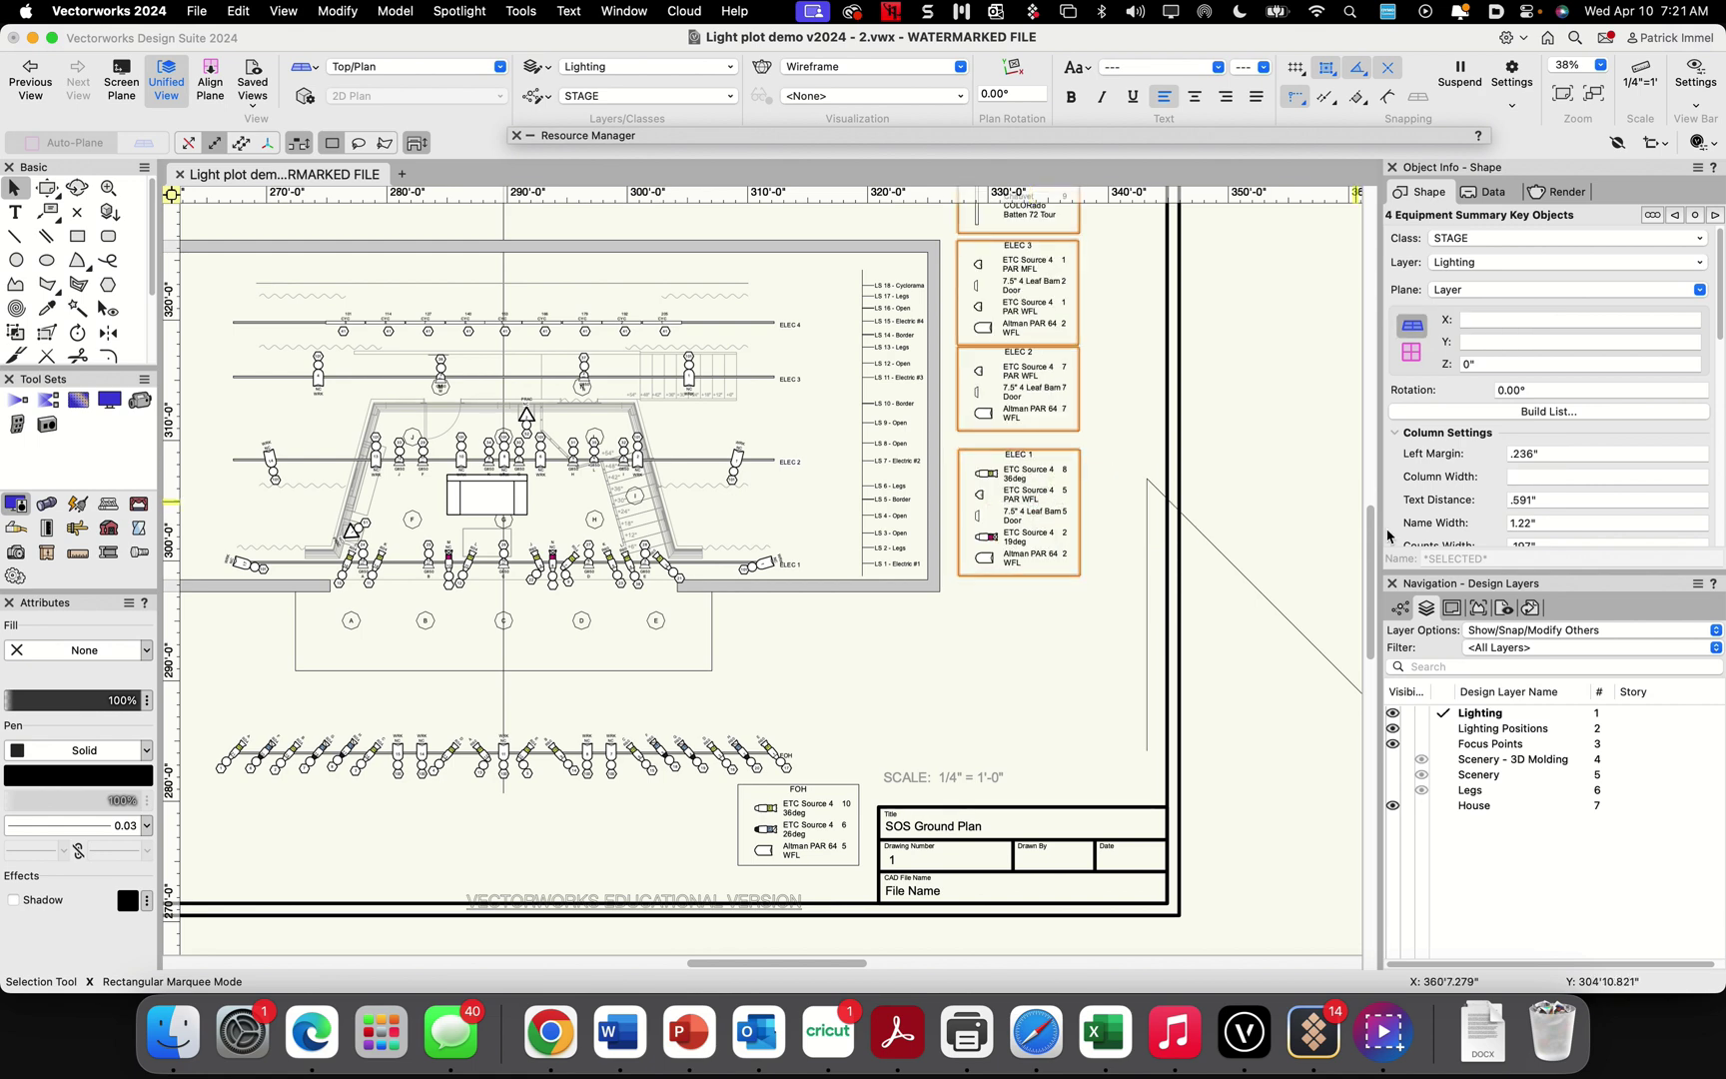
drag(1372, 544, 1371, 515)
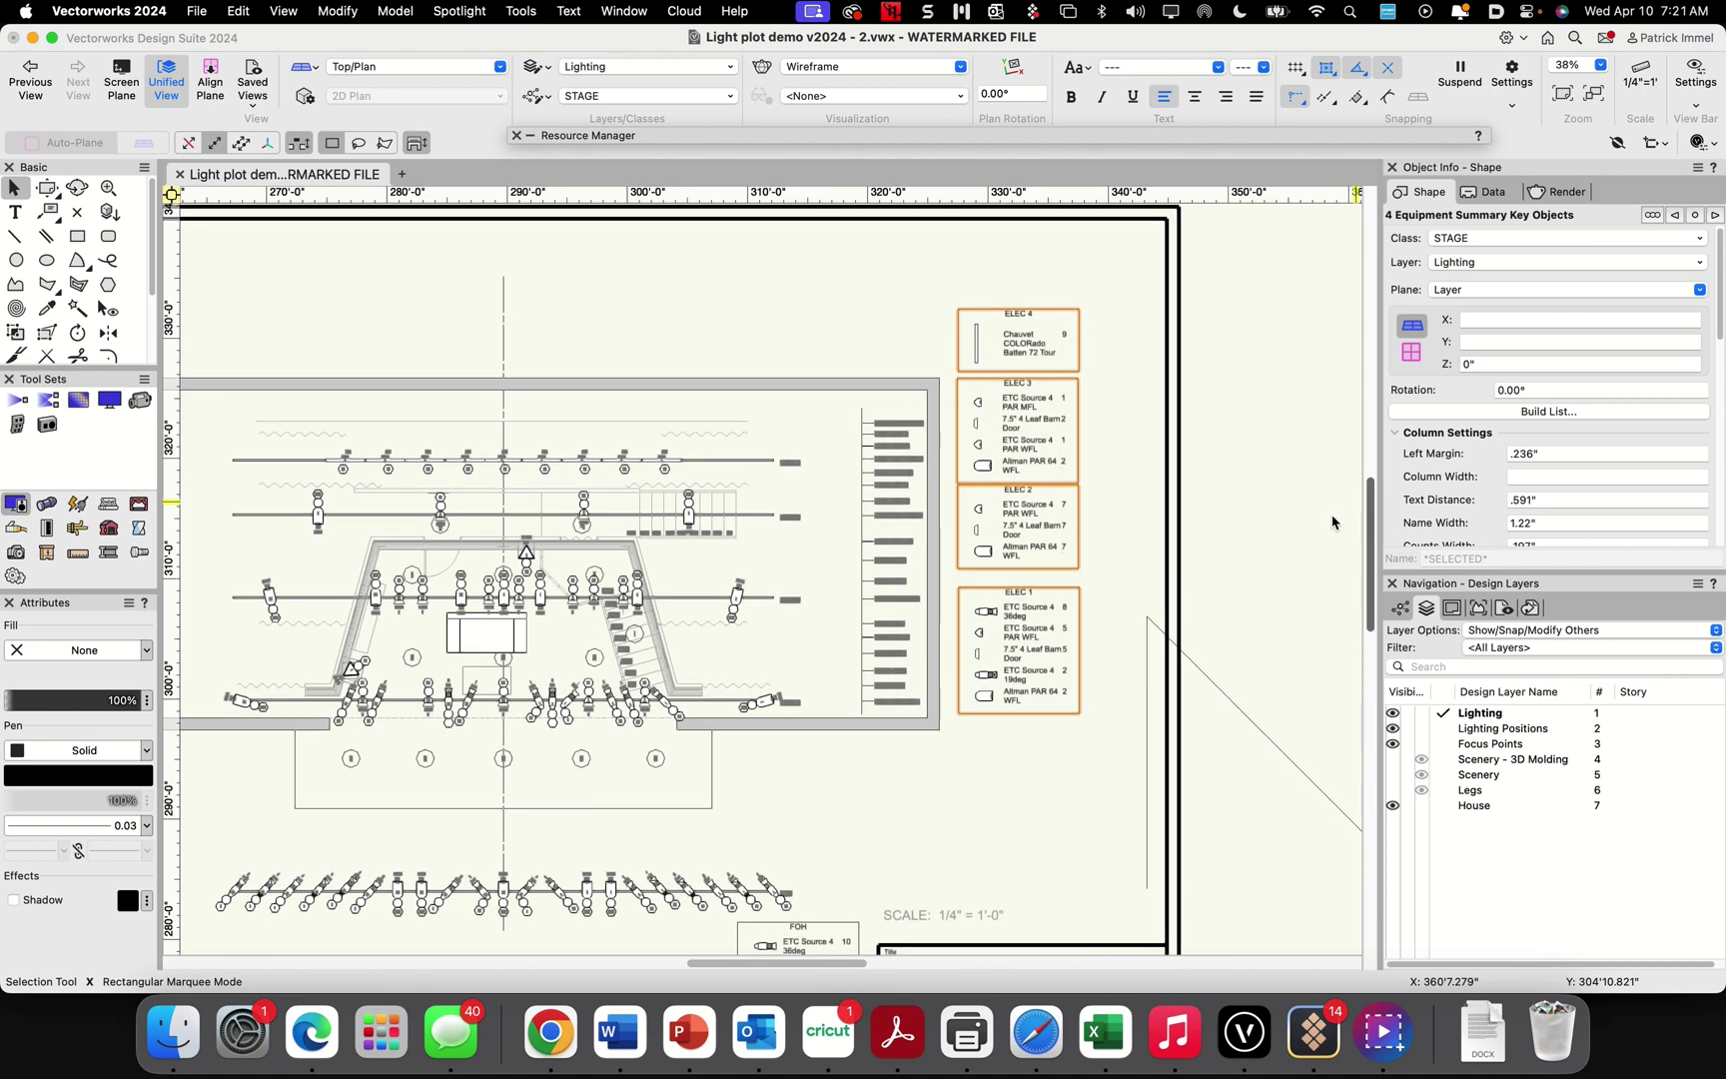
drag(1031, 485, 1023, 420)
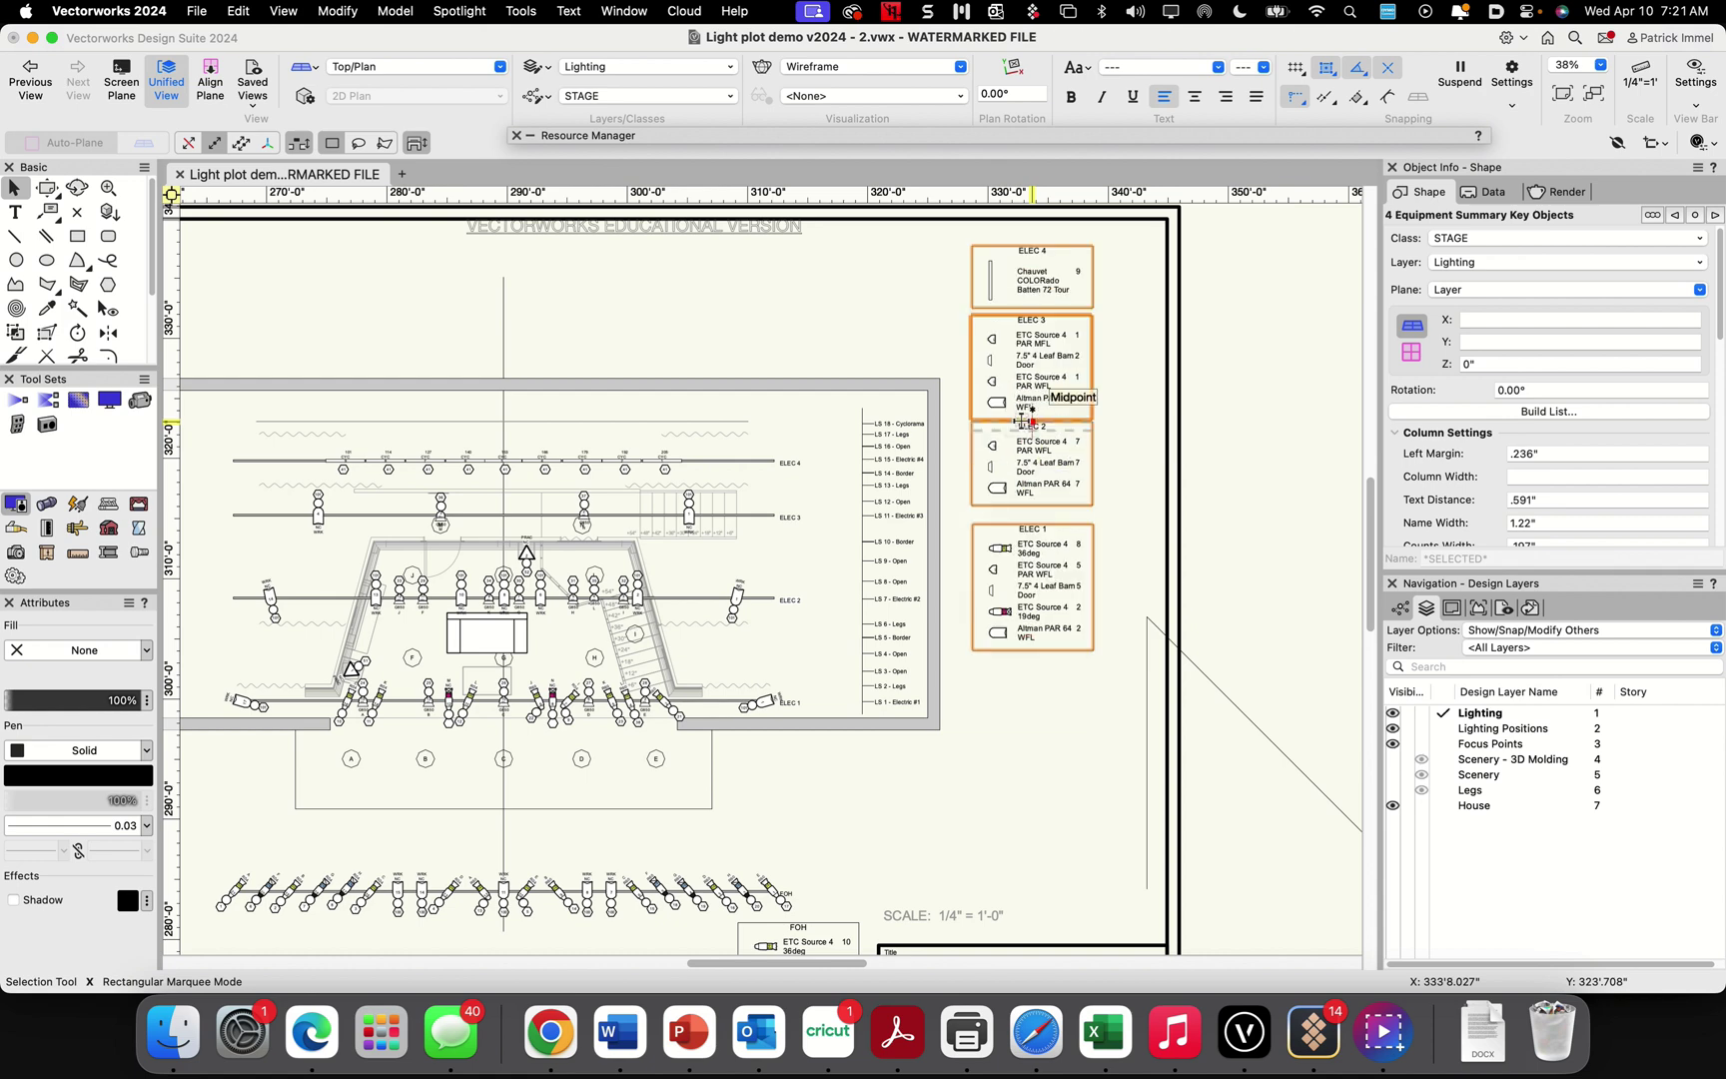
Delete the rectangle with the diagonal line that lies outside the sheet border, beside the ELEC summary keys
click(1123, 437)
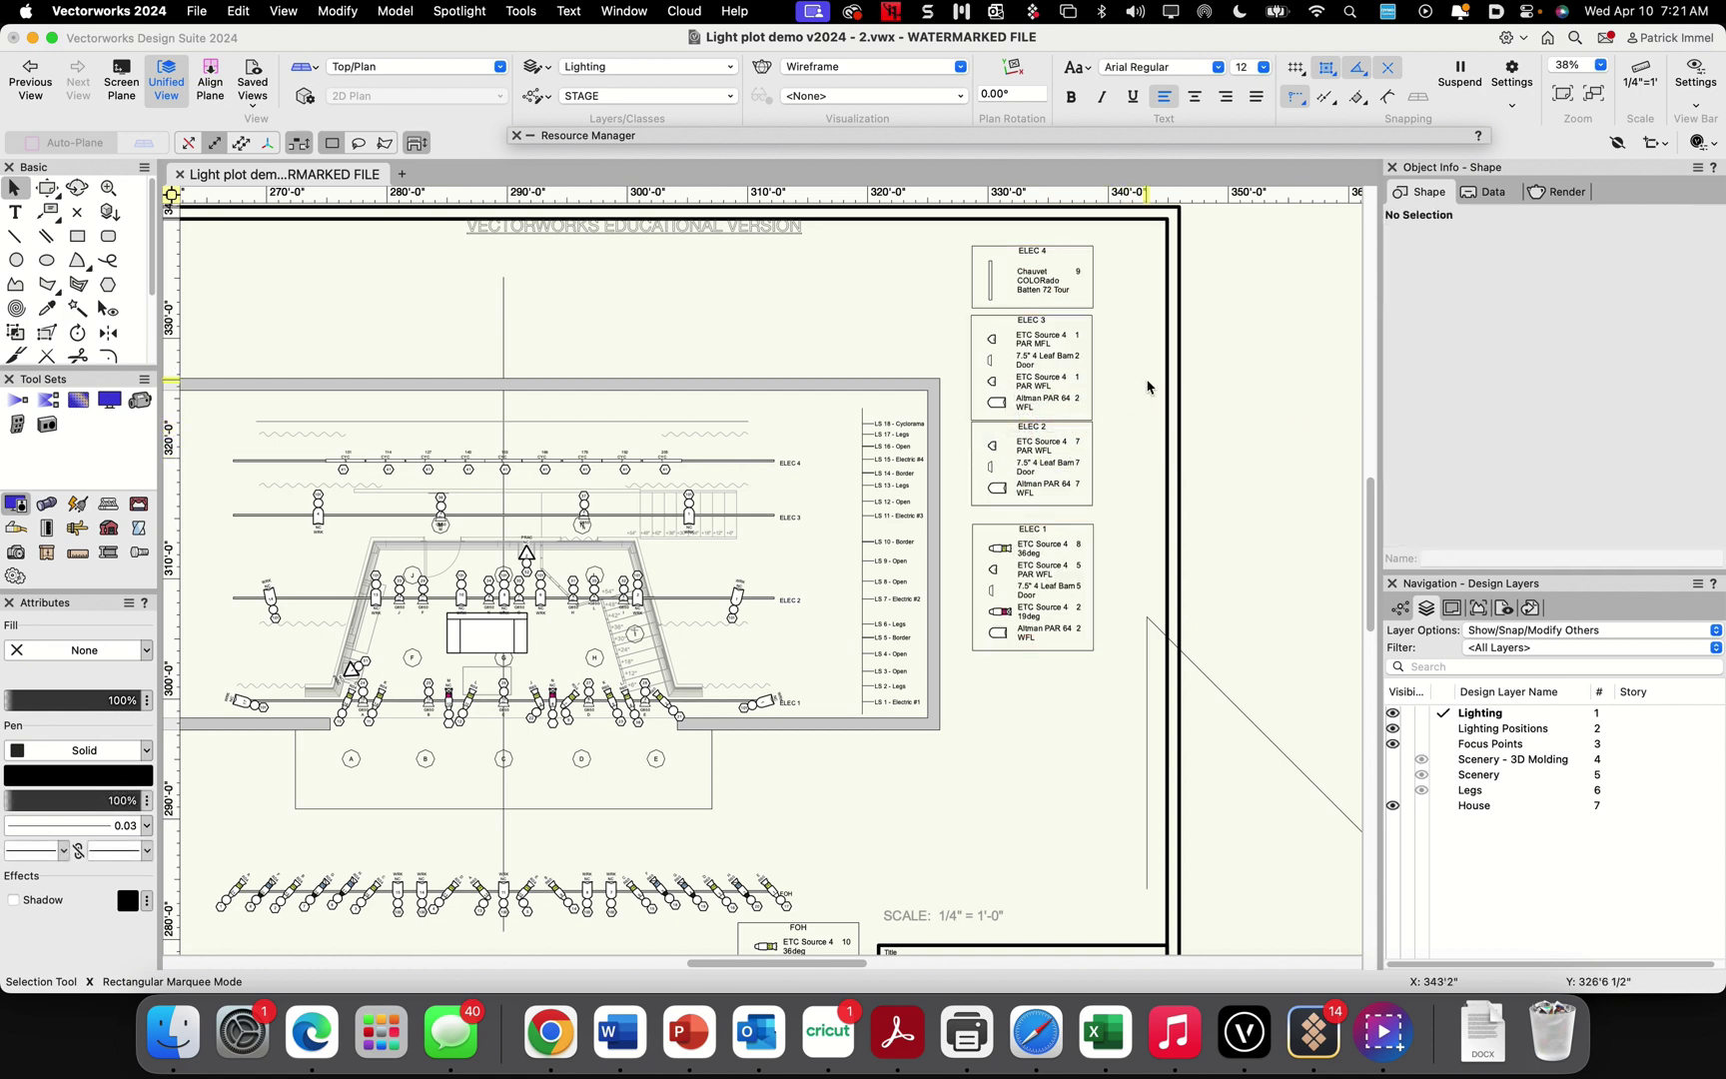
drag(1368, 510, 1370, 544)
click(1269, 577)
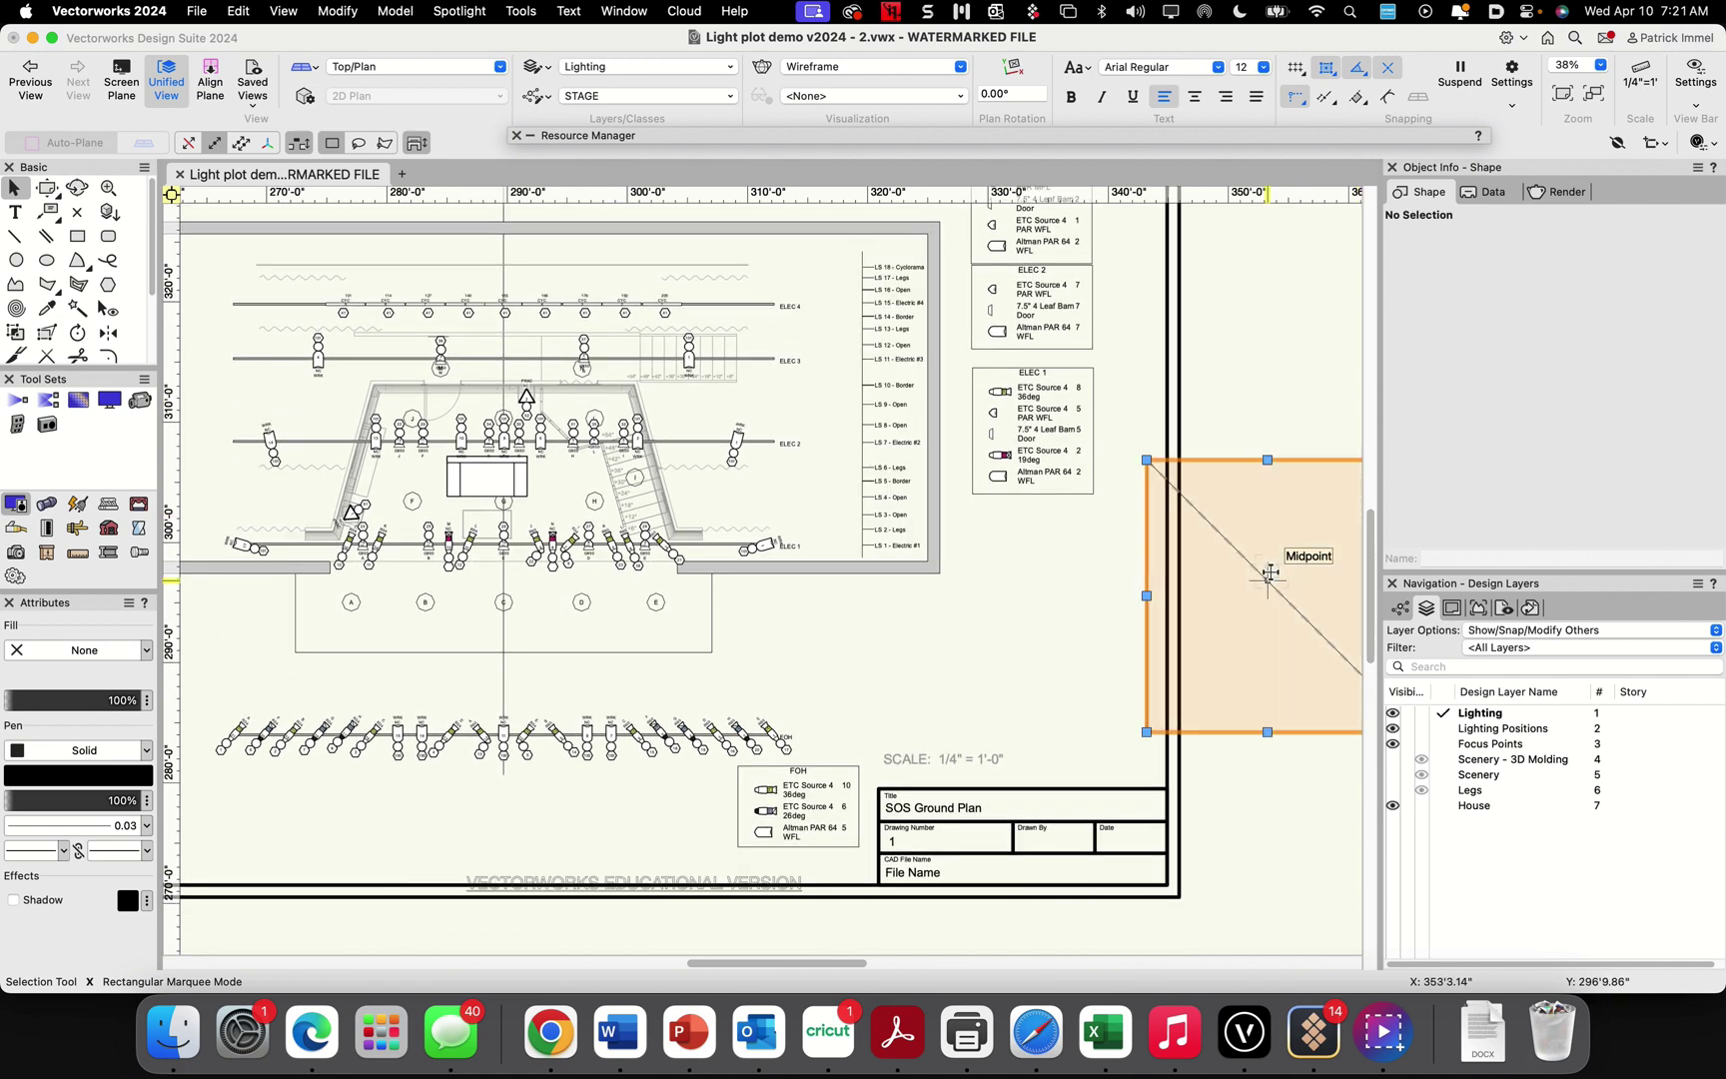
key(Delete)
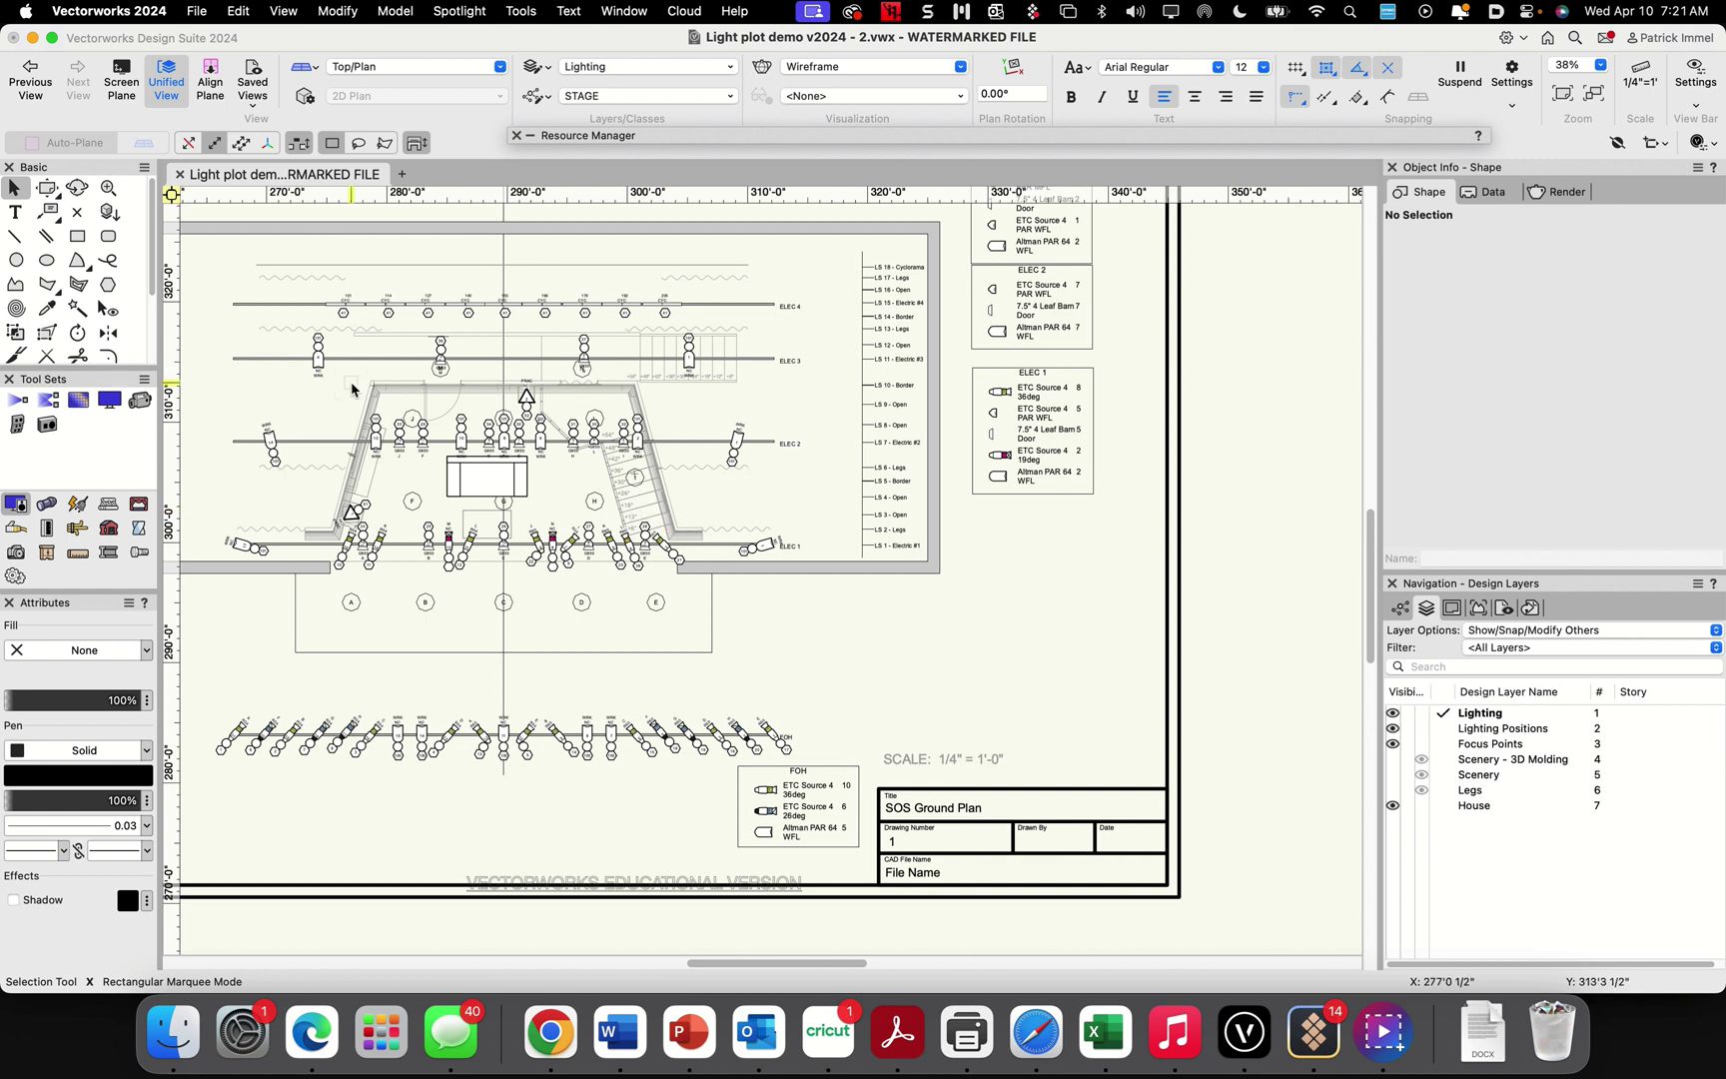
Place a new Equipment Summary Key below the ELEC 1 key at about X 328'2 1/2", Y 300'3", and open its list builder
click(46, 505)
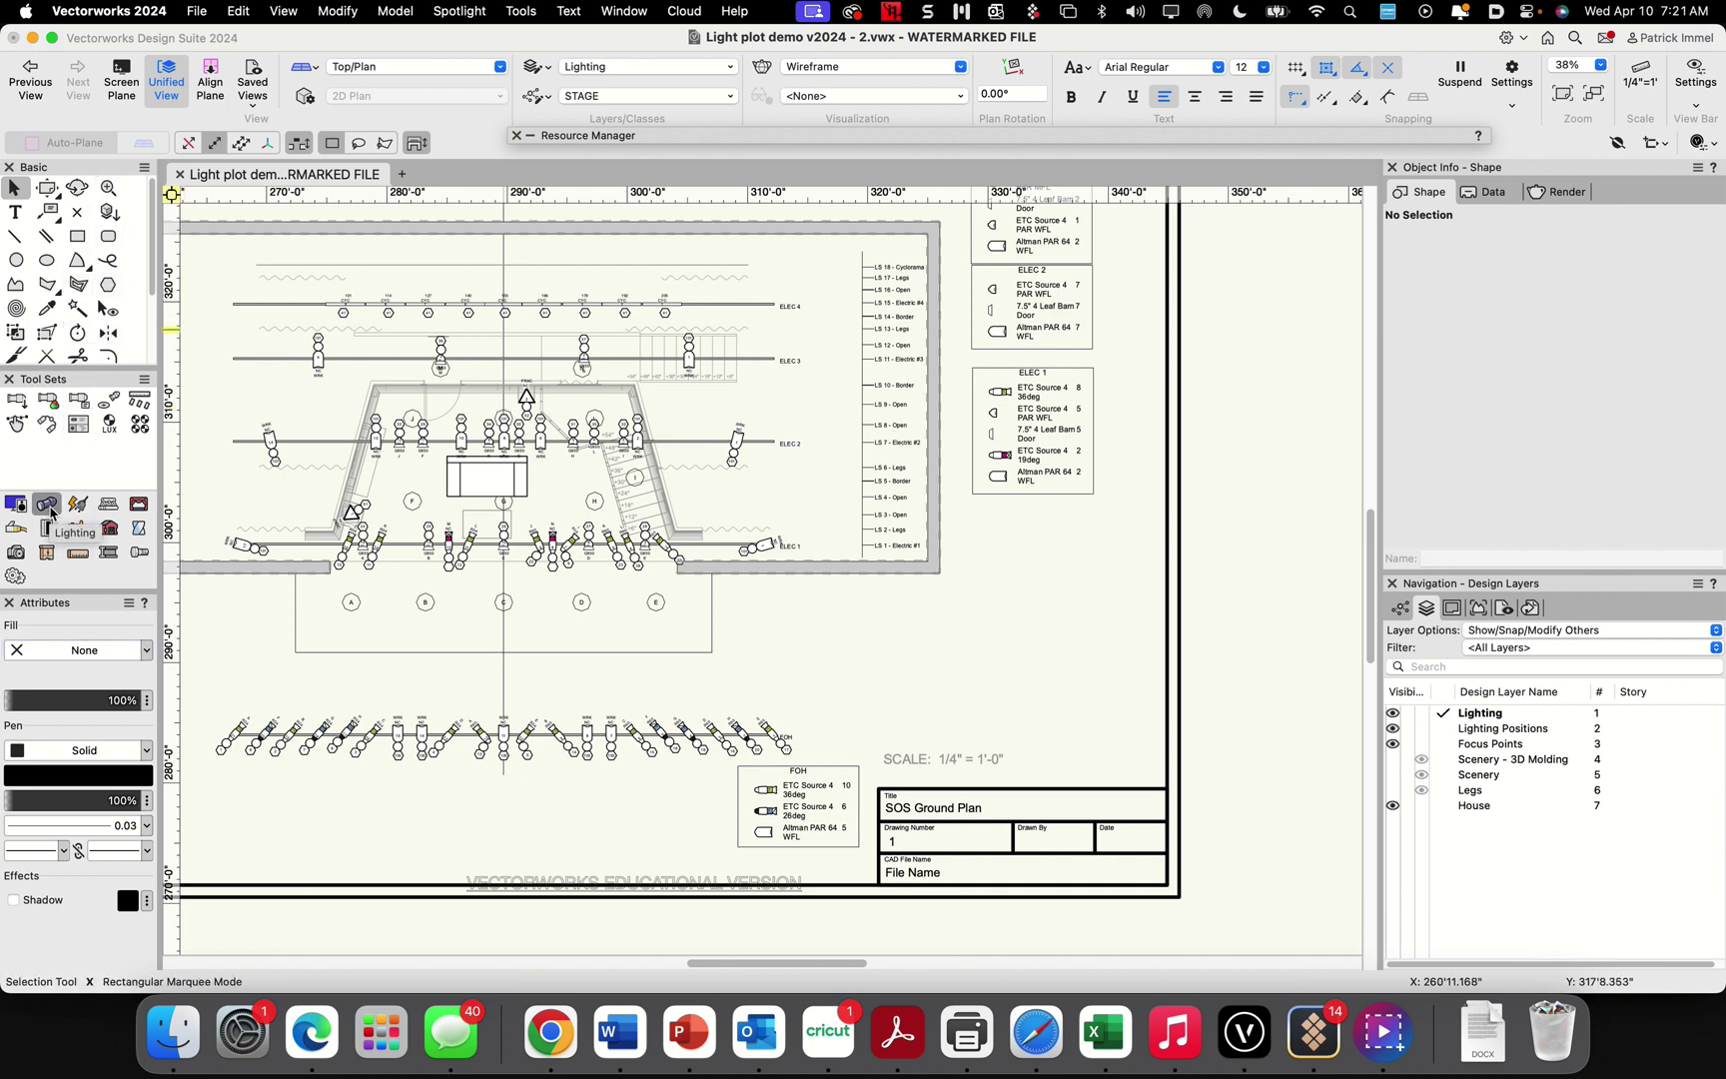
click(79, 427)
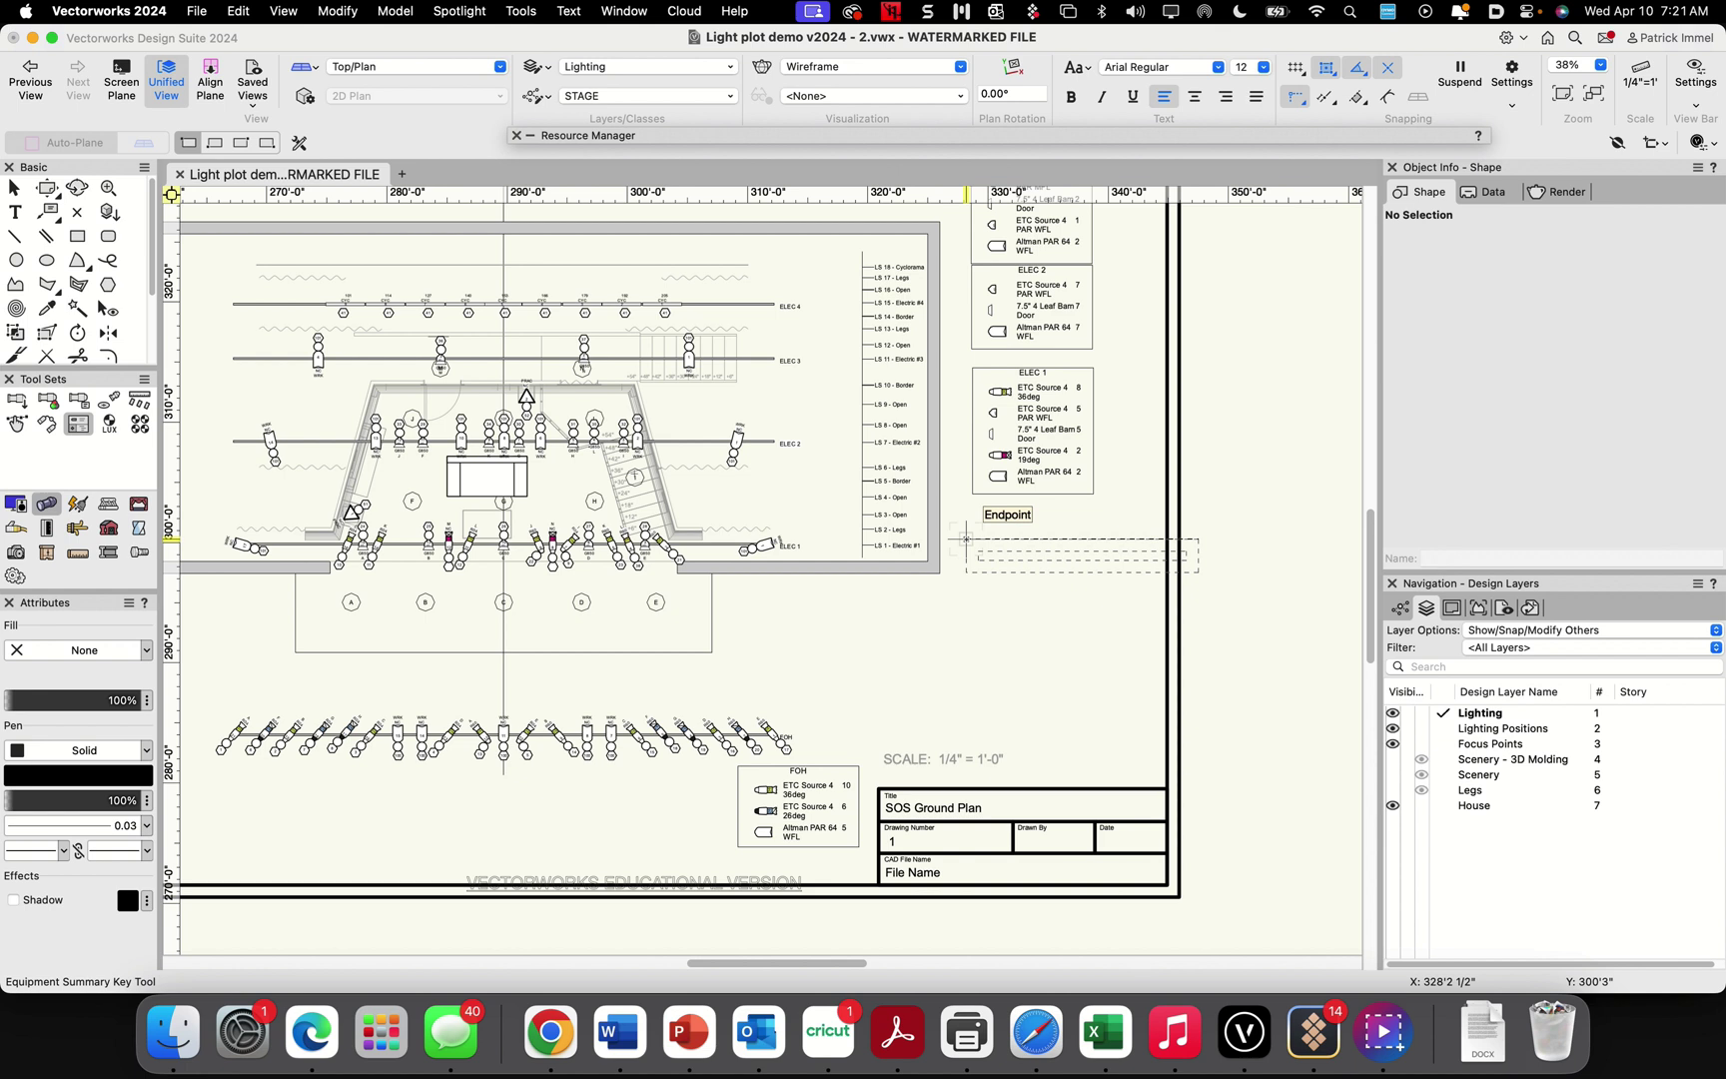
click(966, 540)
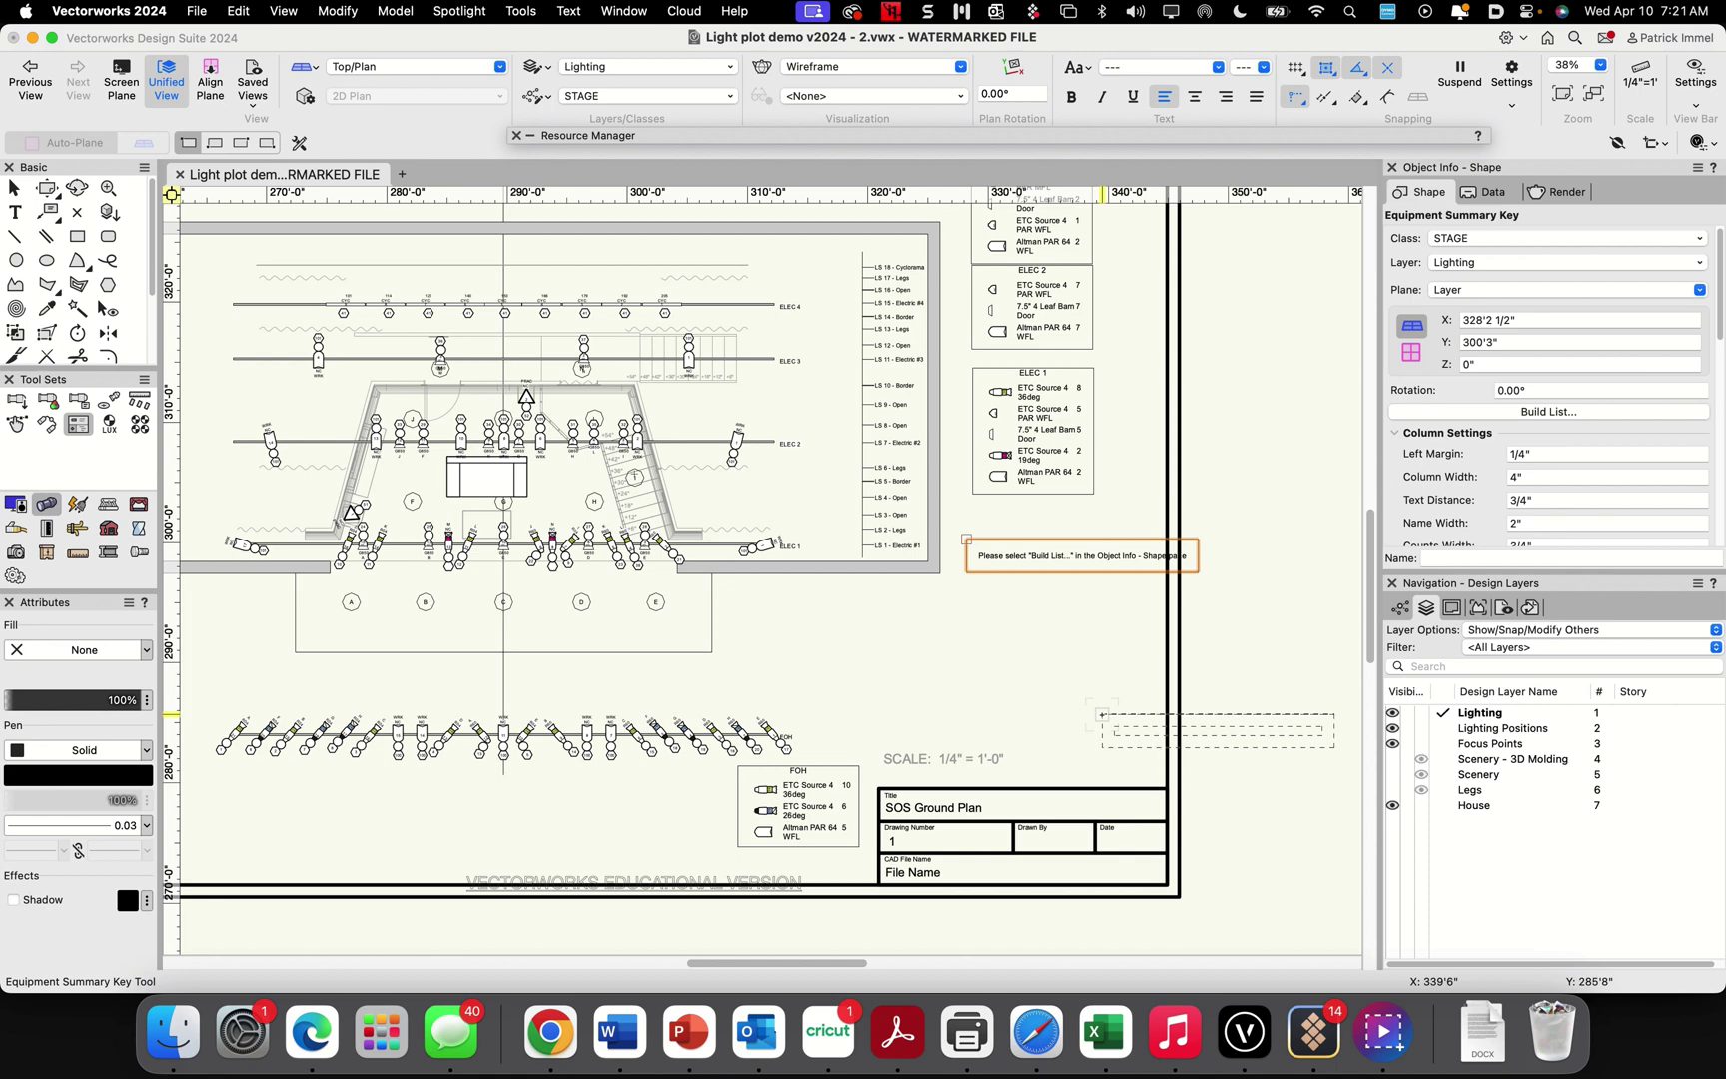
click(1496, 412)
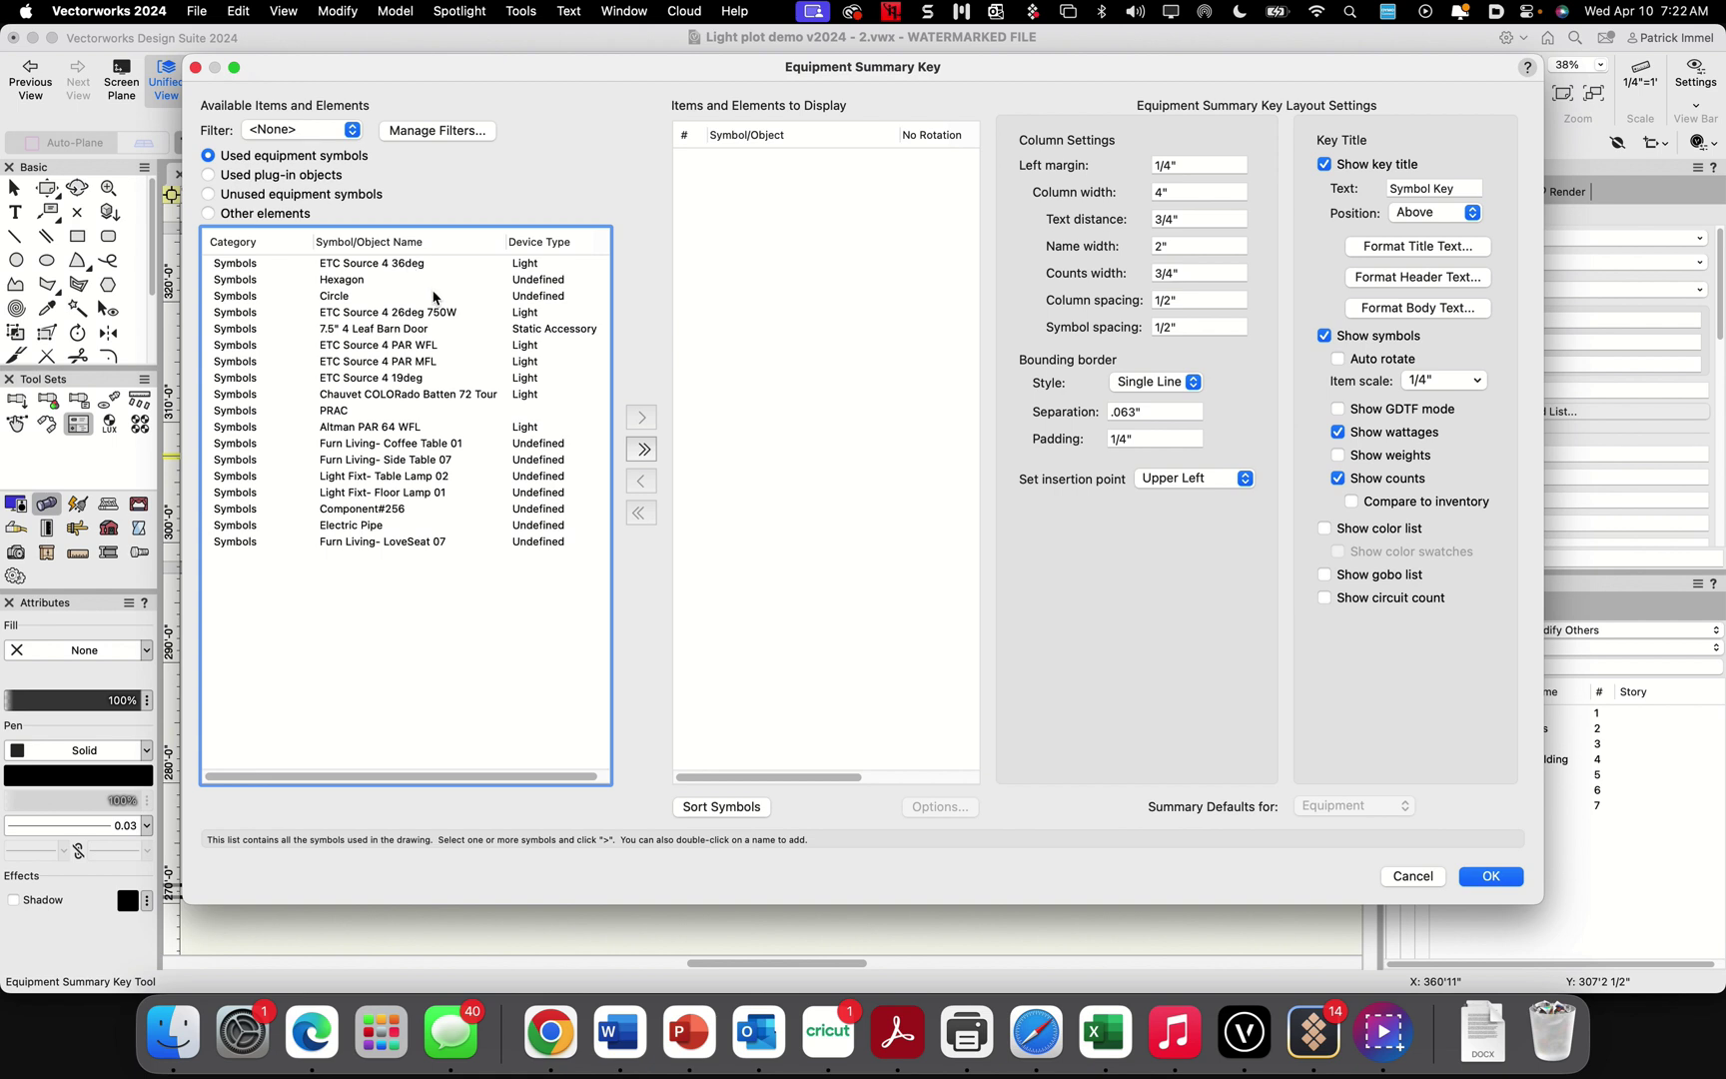
Add ETC Source 4 36deg, 26deg 750W, PAR WFL, PAR MFL and 19deg plus Chauvet COLORado Batten 72 Tour to the key's display list
click(409, 266)
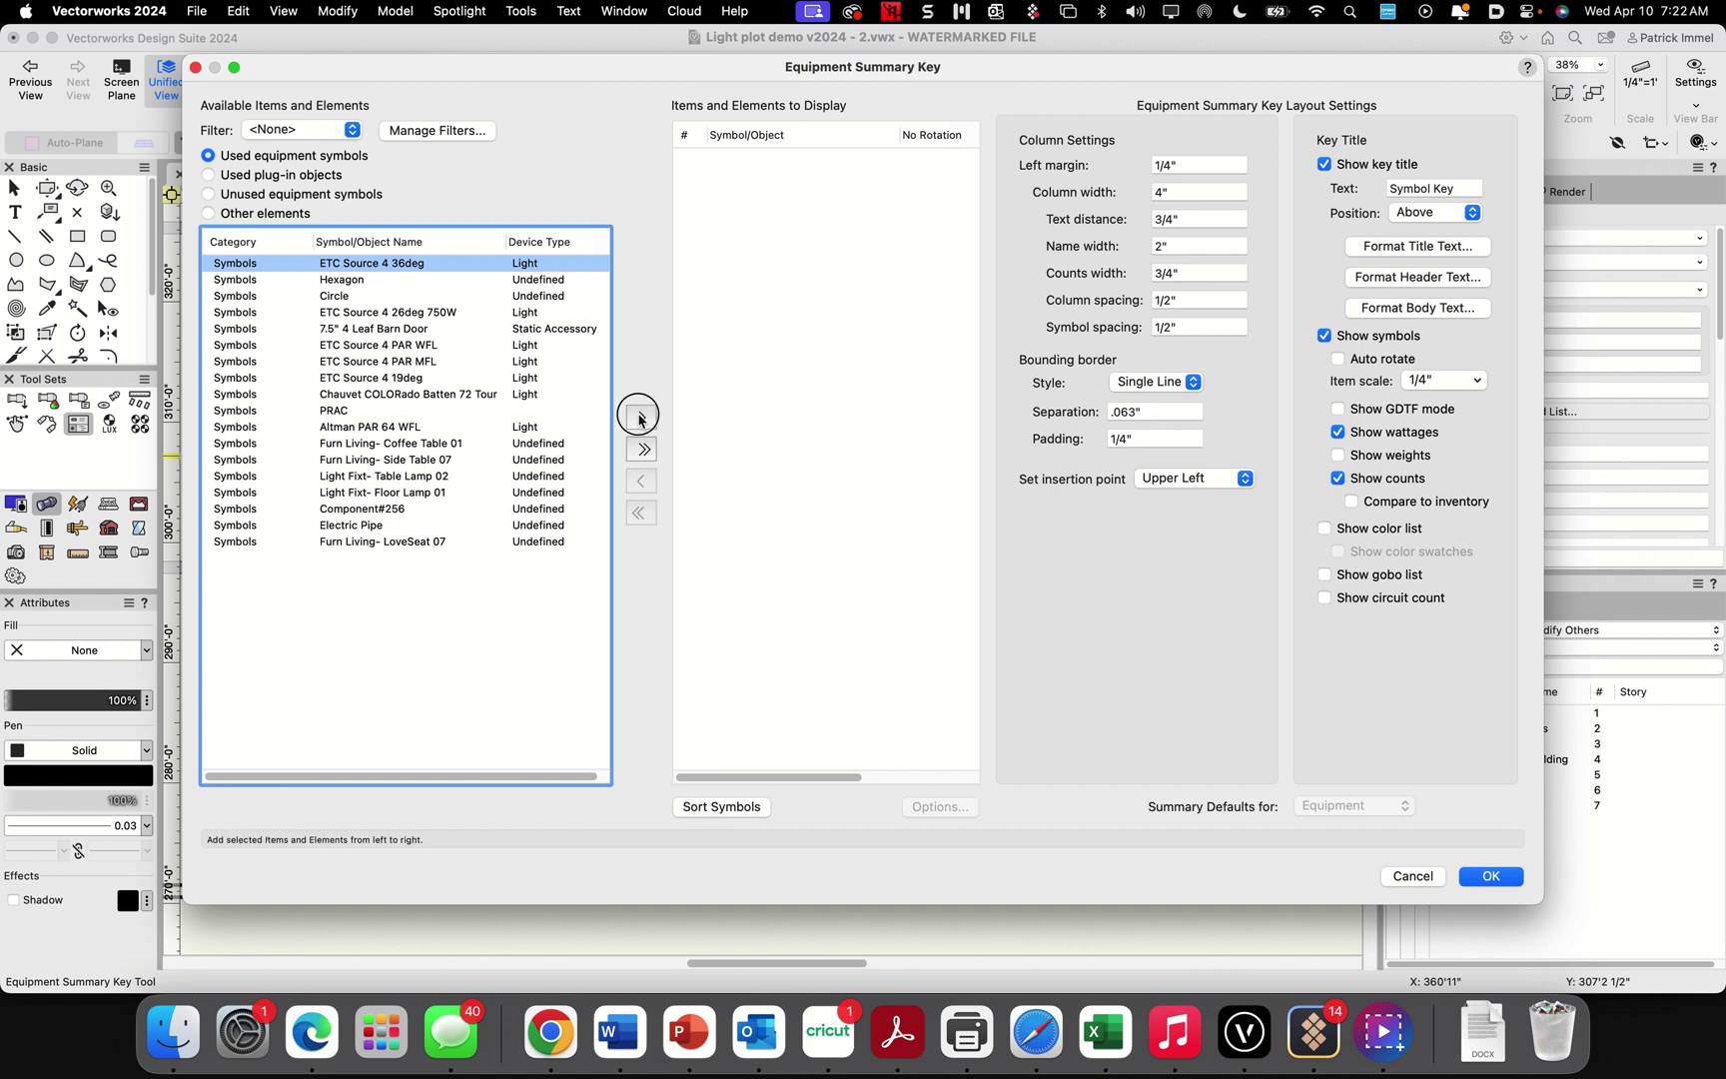
click(641, 417)
click(399, 297)
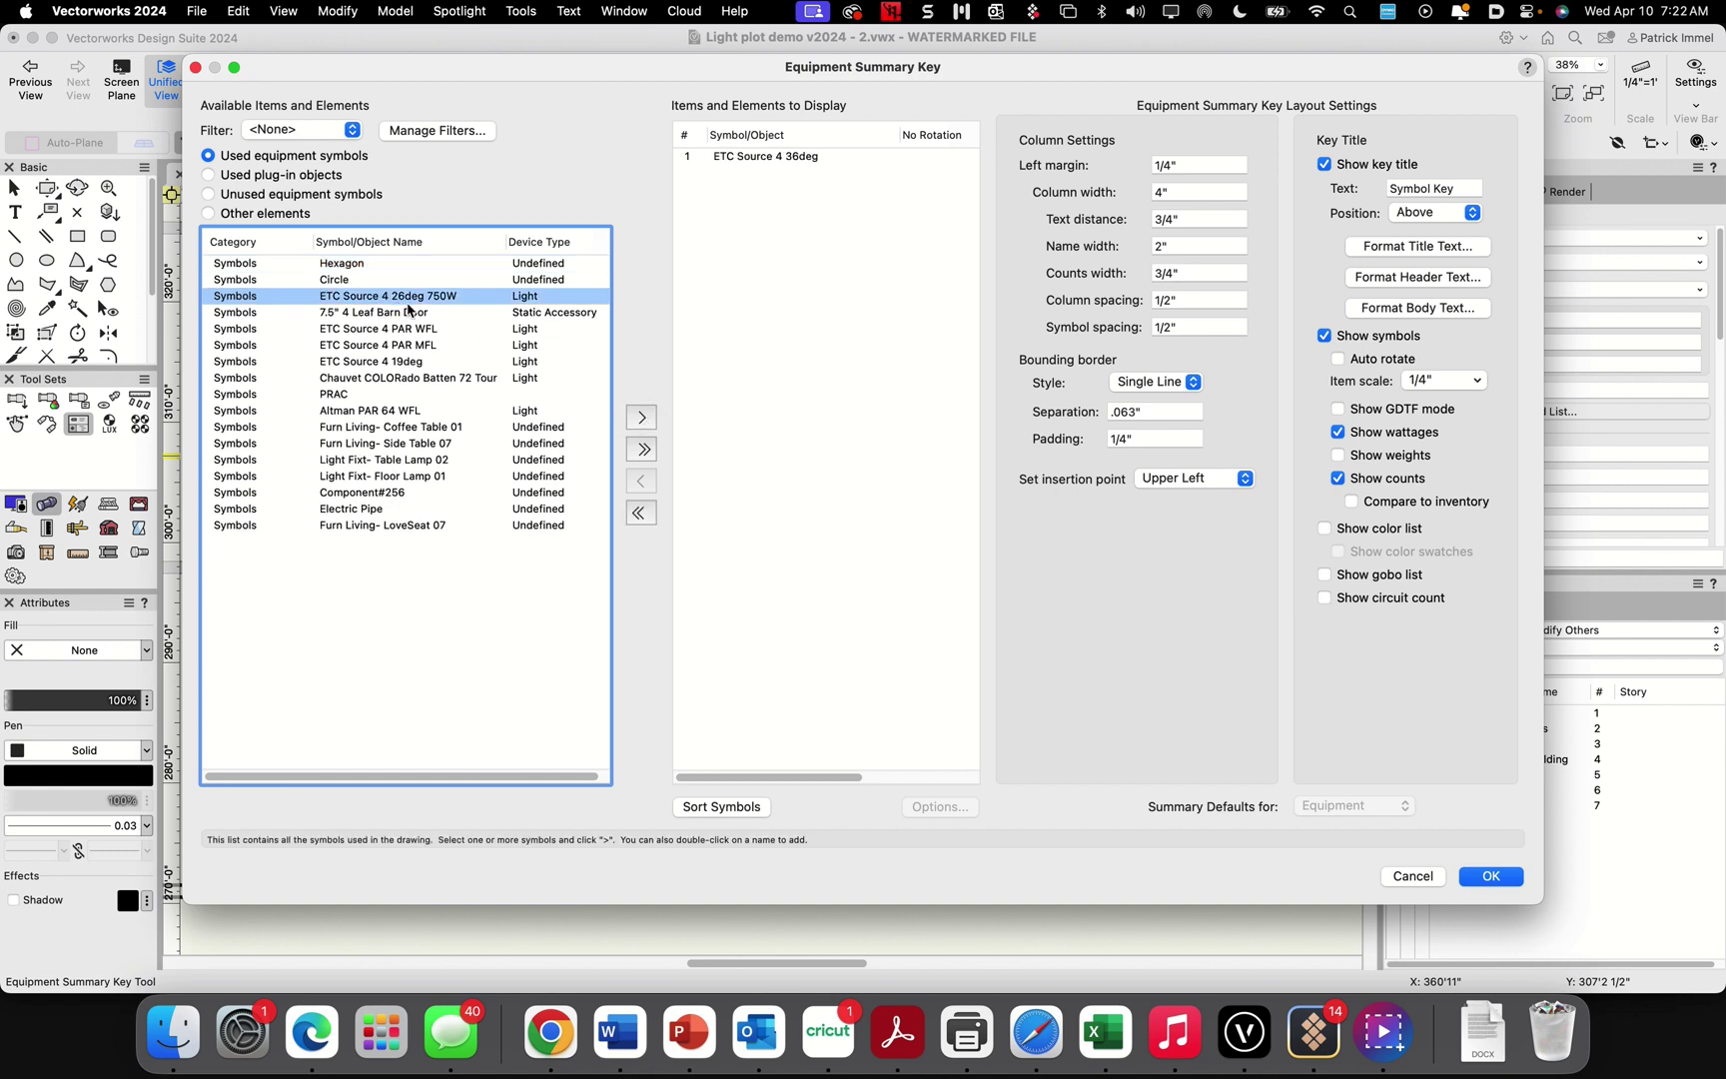
click(641, 416)
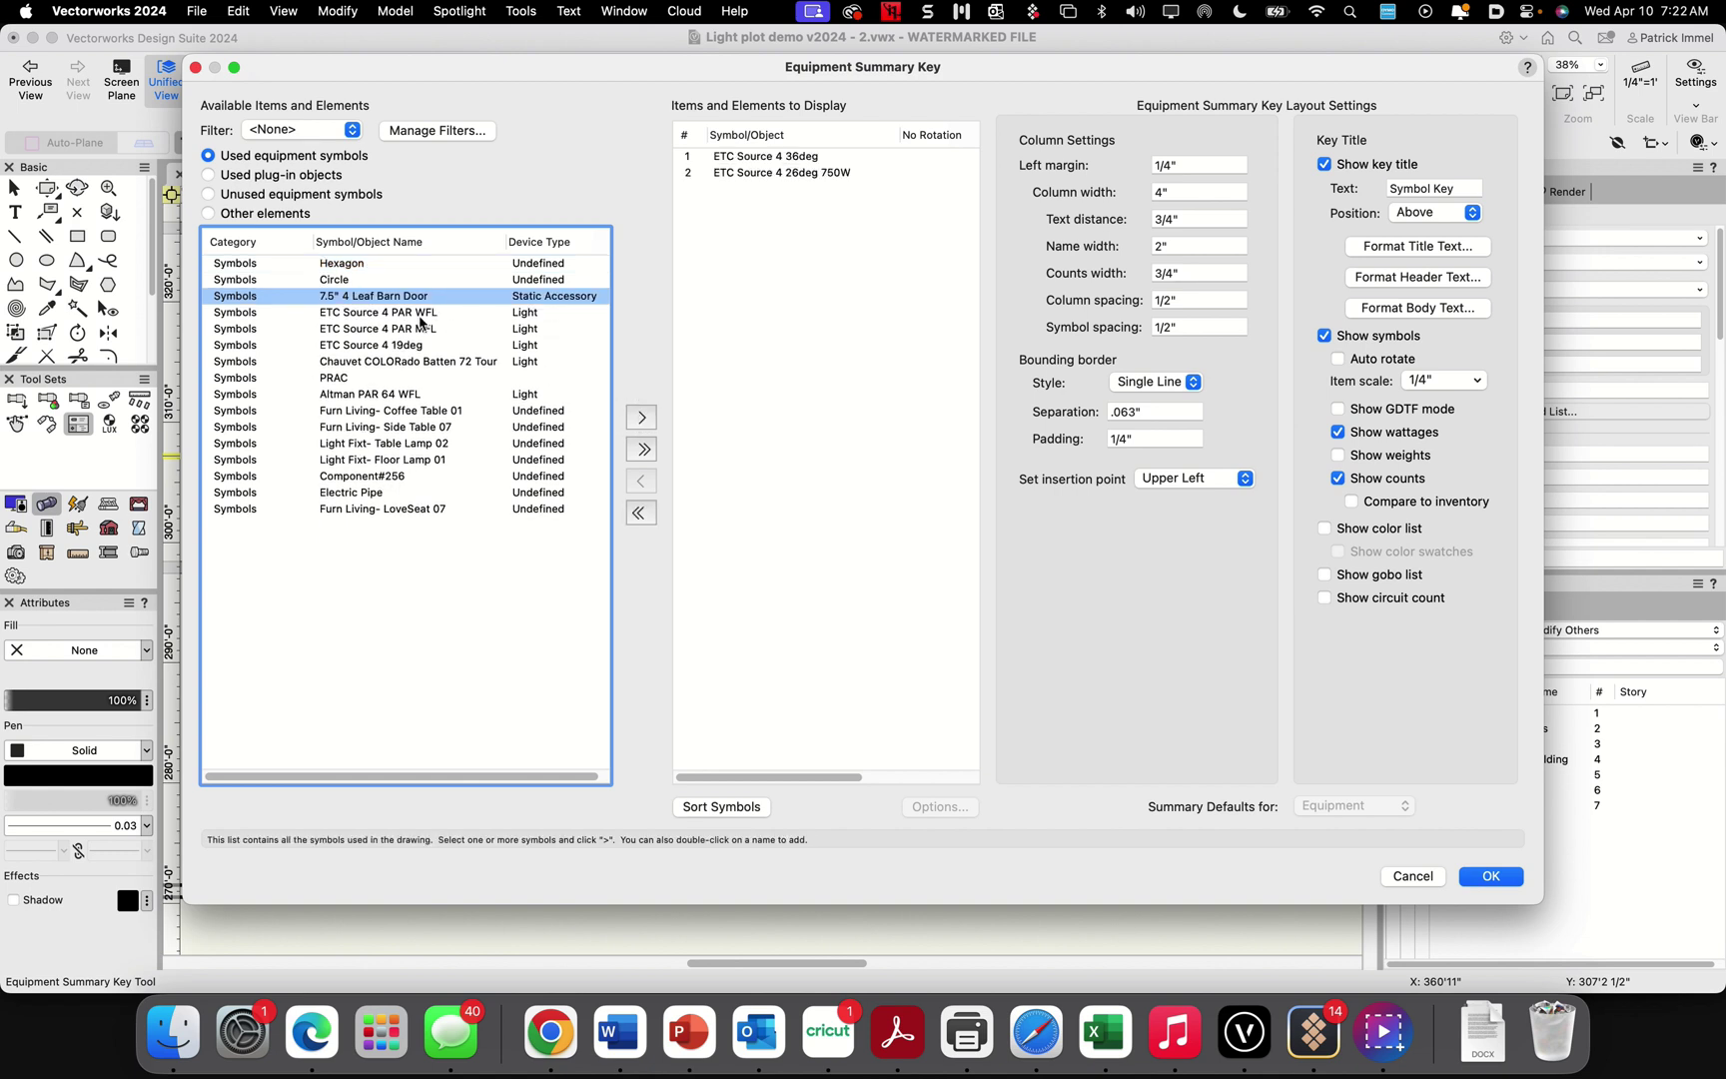
click(419, 313)
click(641, 416)
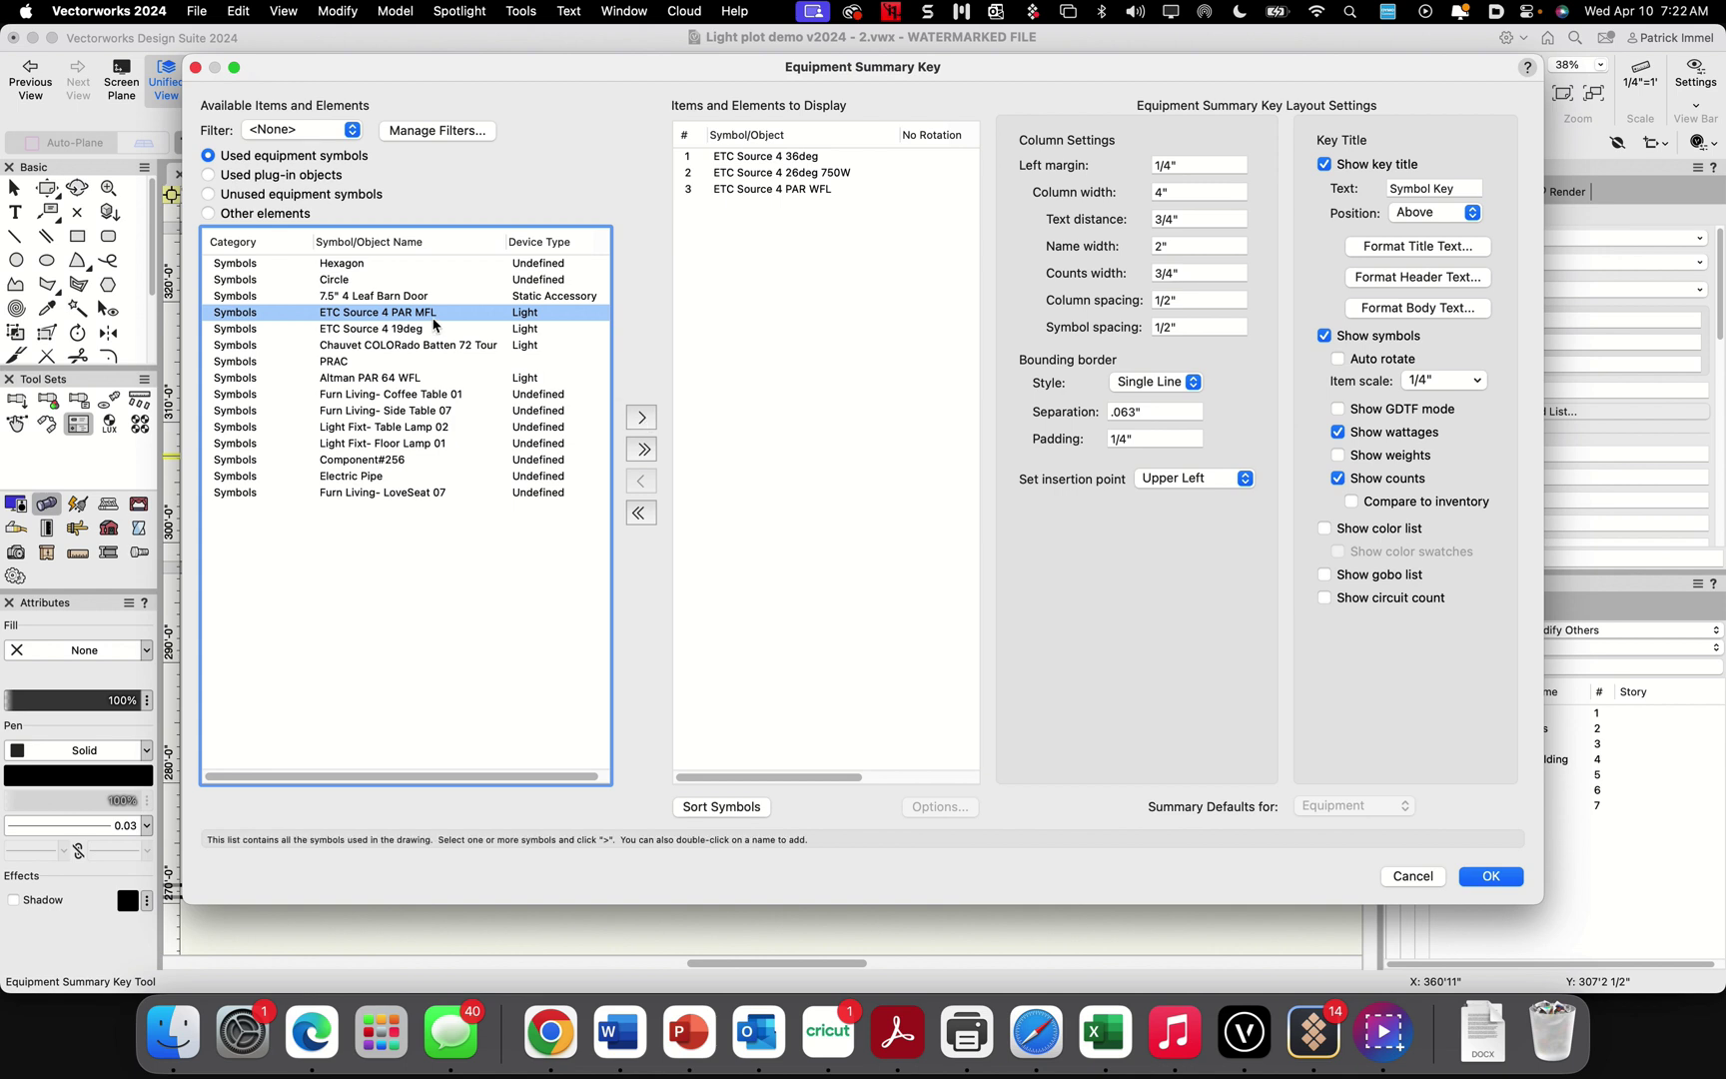
click(641, 416)
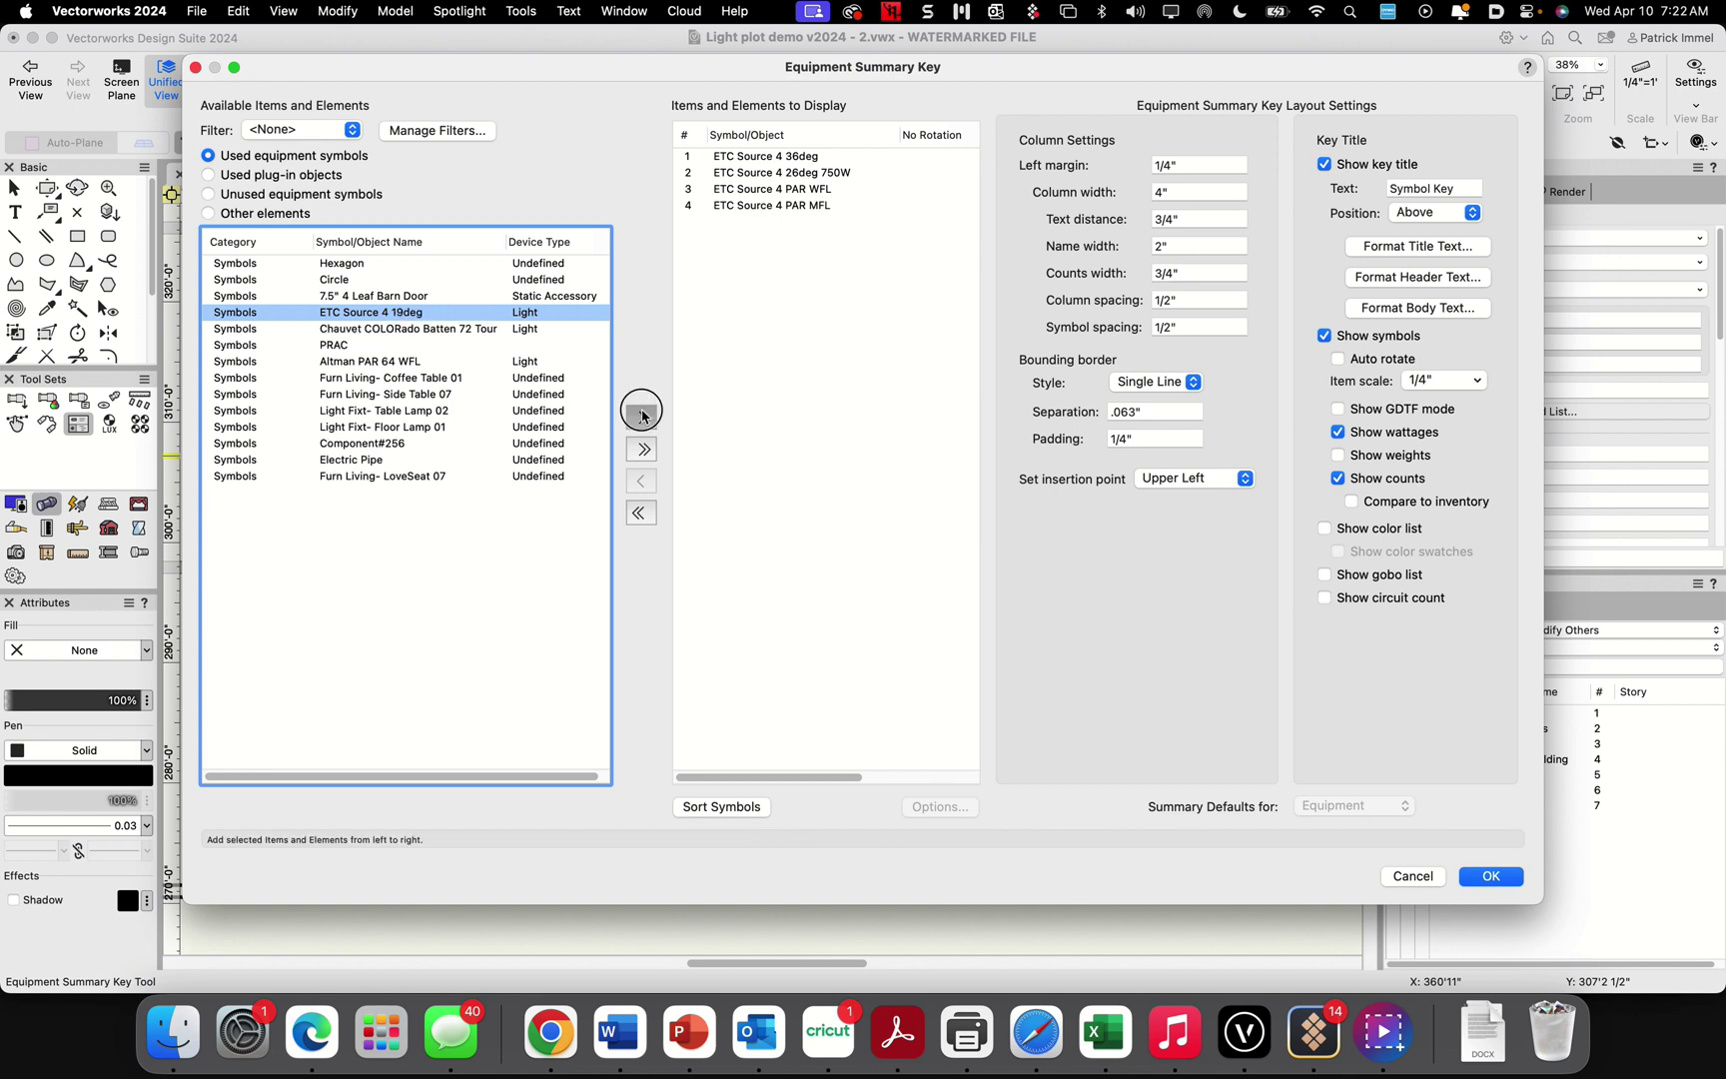
click(641, 416)
click(641, 416)
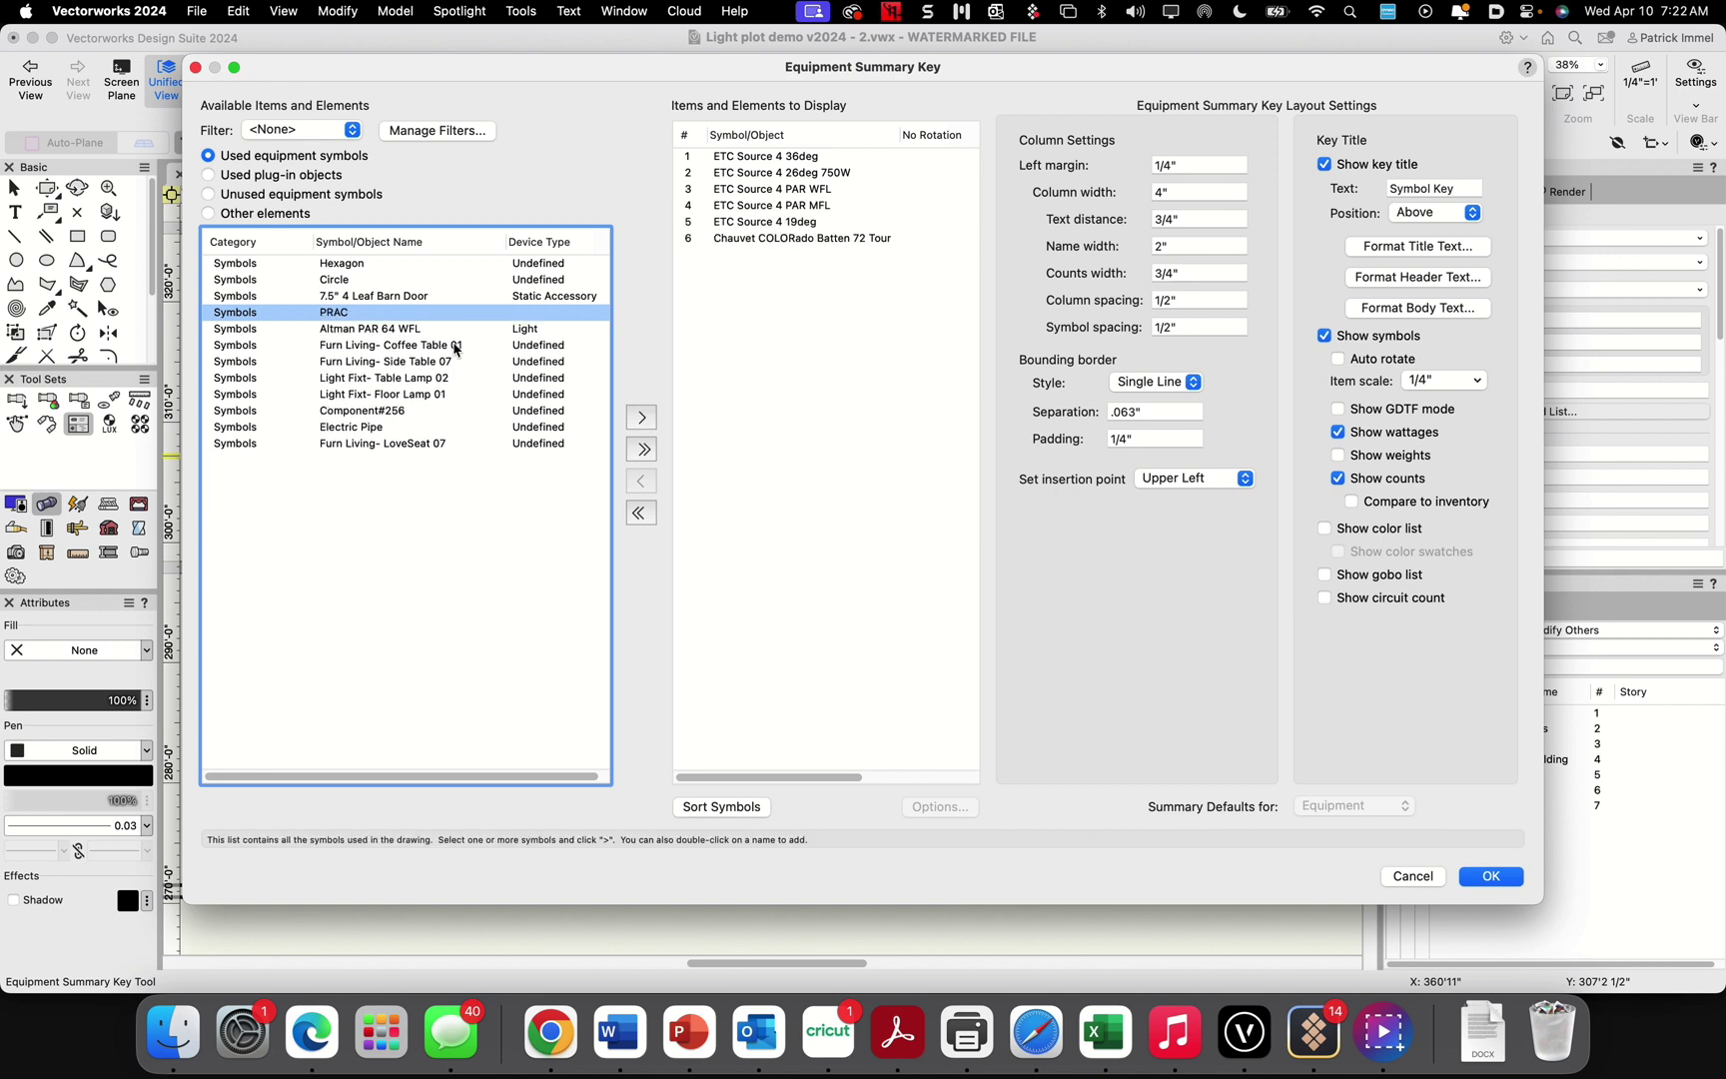
Add the Altman PAR 64 WFL, PRAC and 7.5" 4 Leaf Barn Door symbols to the key's display list
click(419, 328)
click(641, 417)
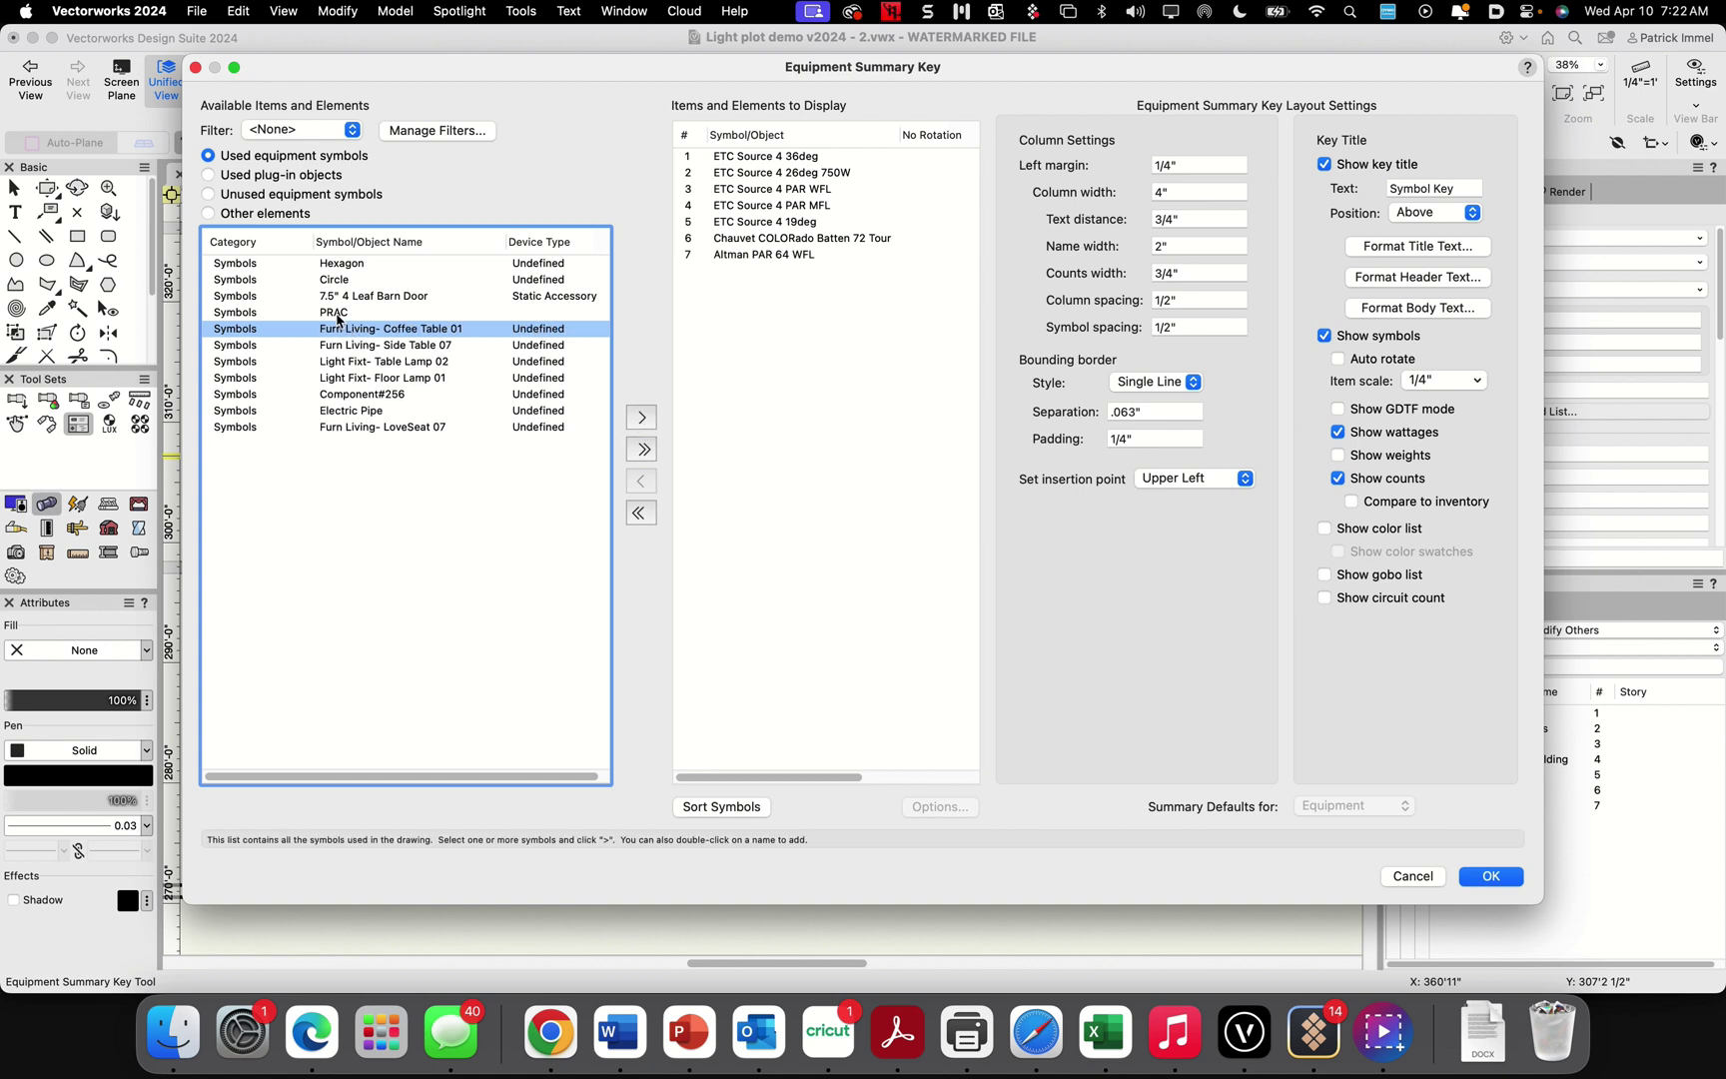
click(336, 313)
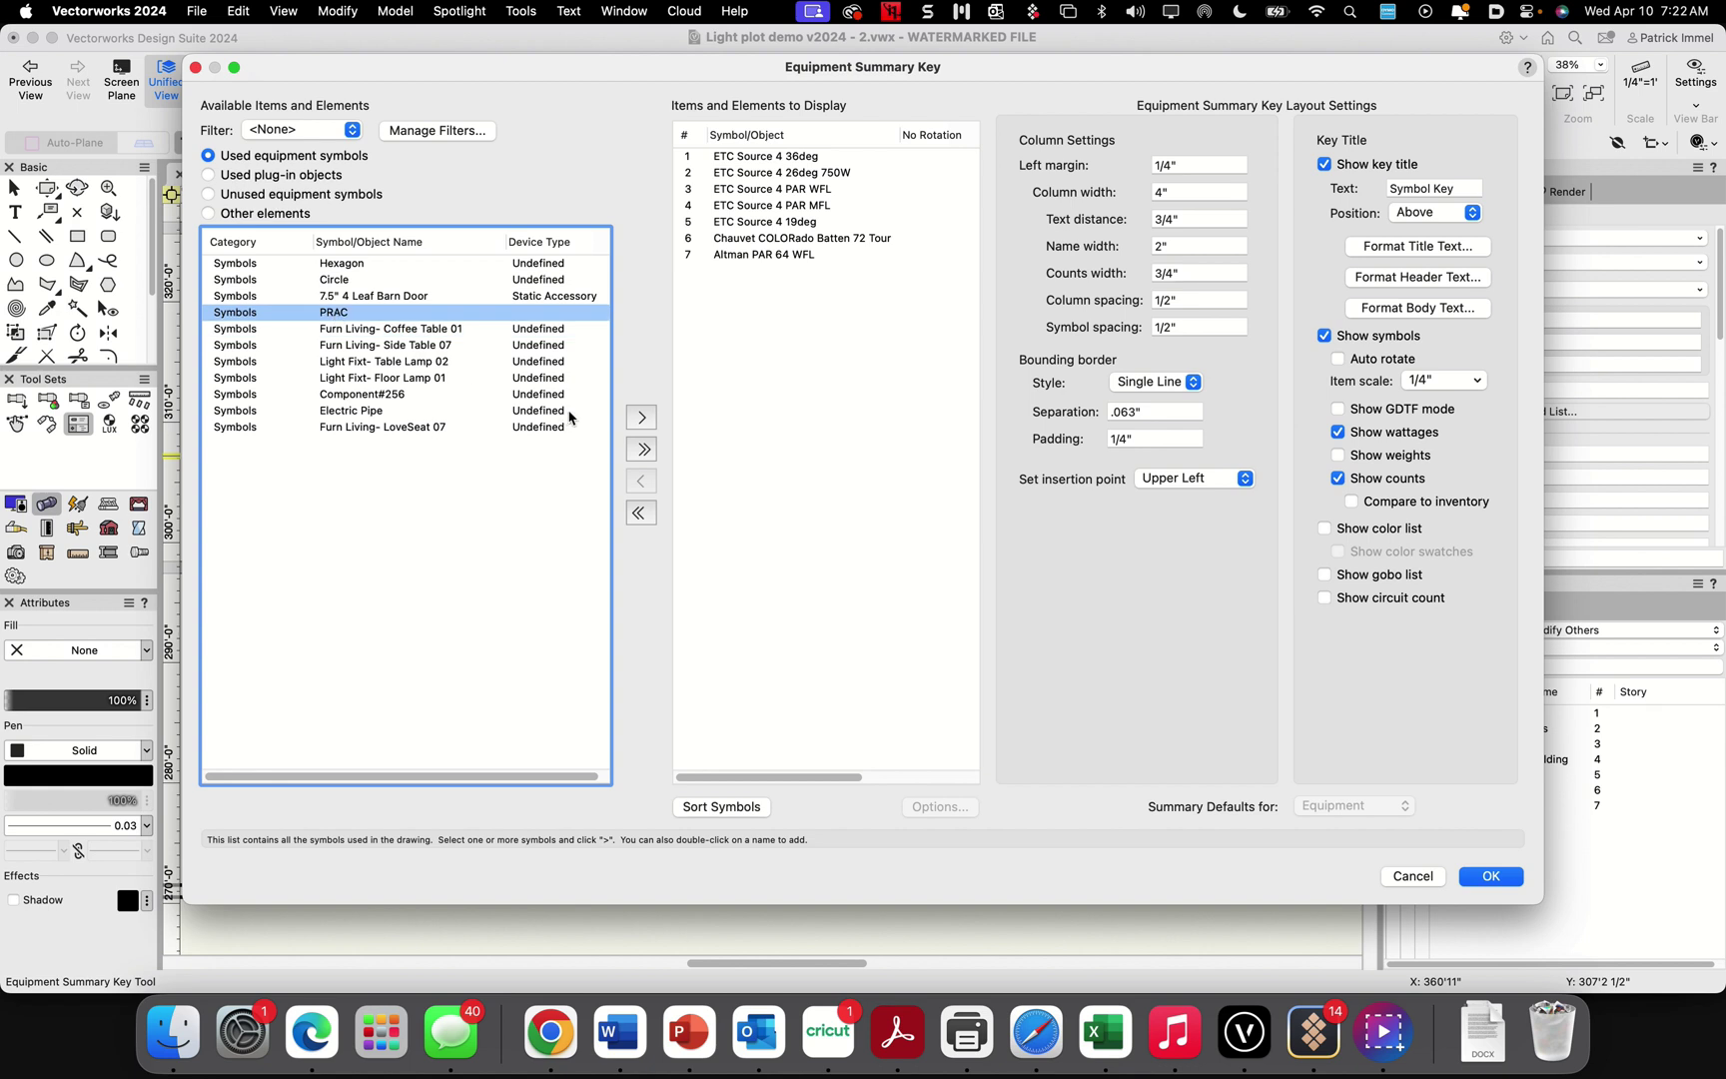
click(641, 417)
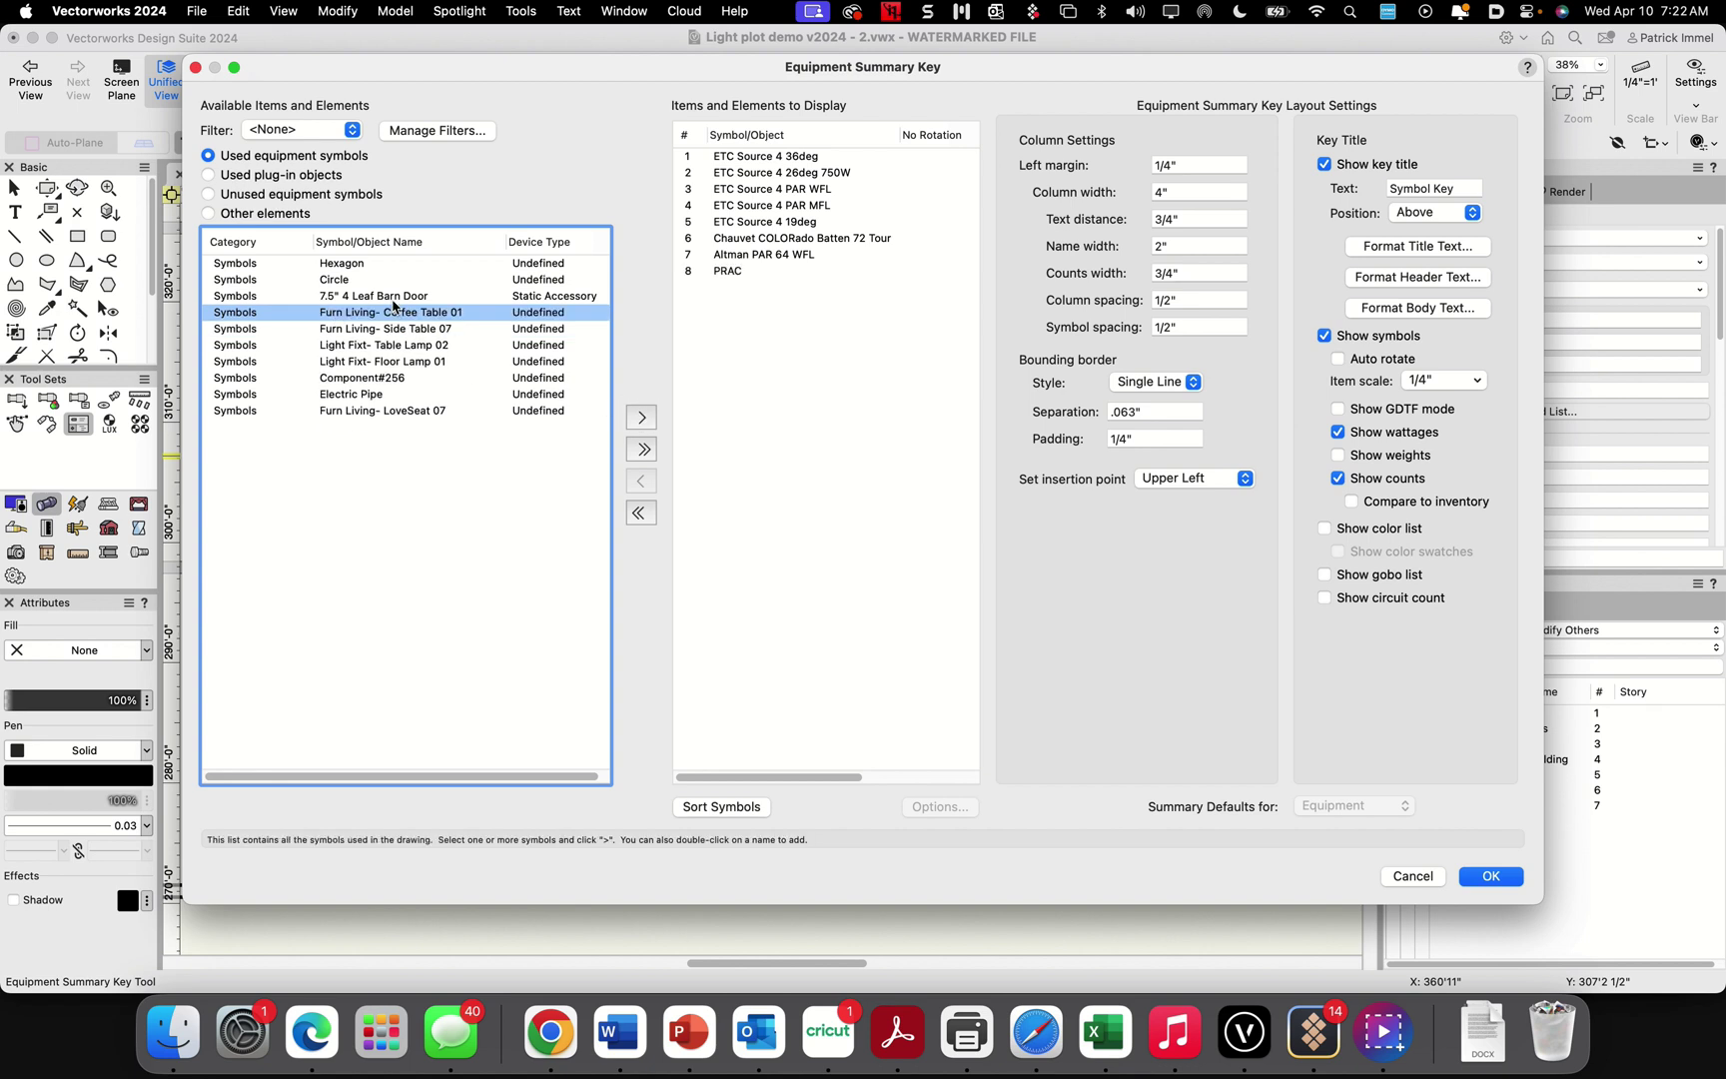
click(388, 295)
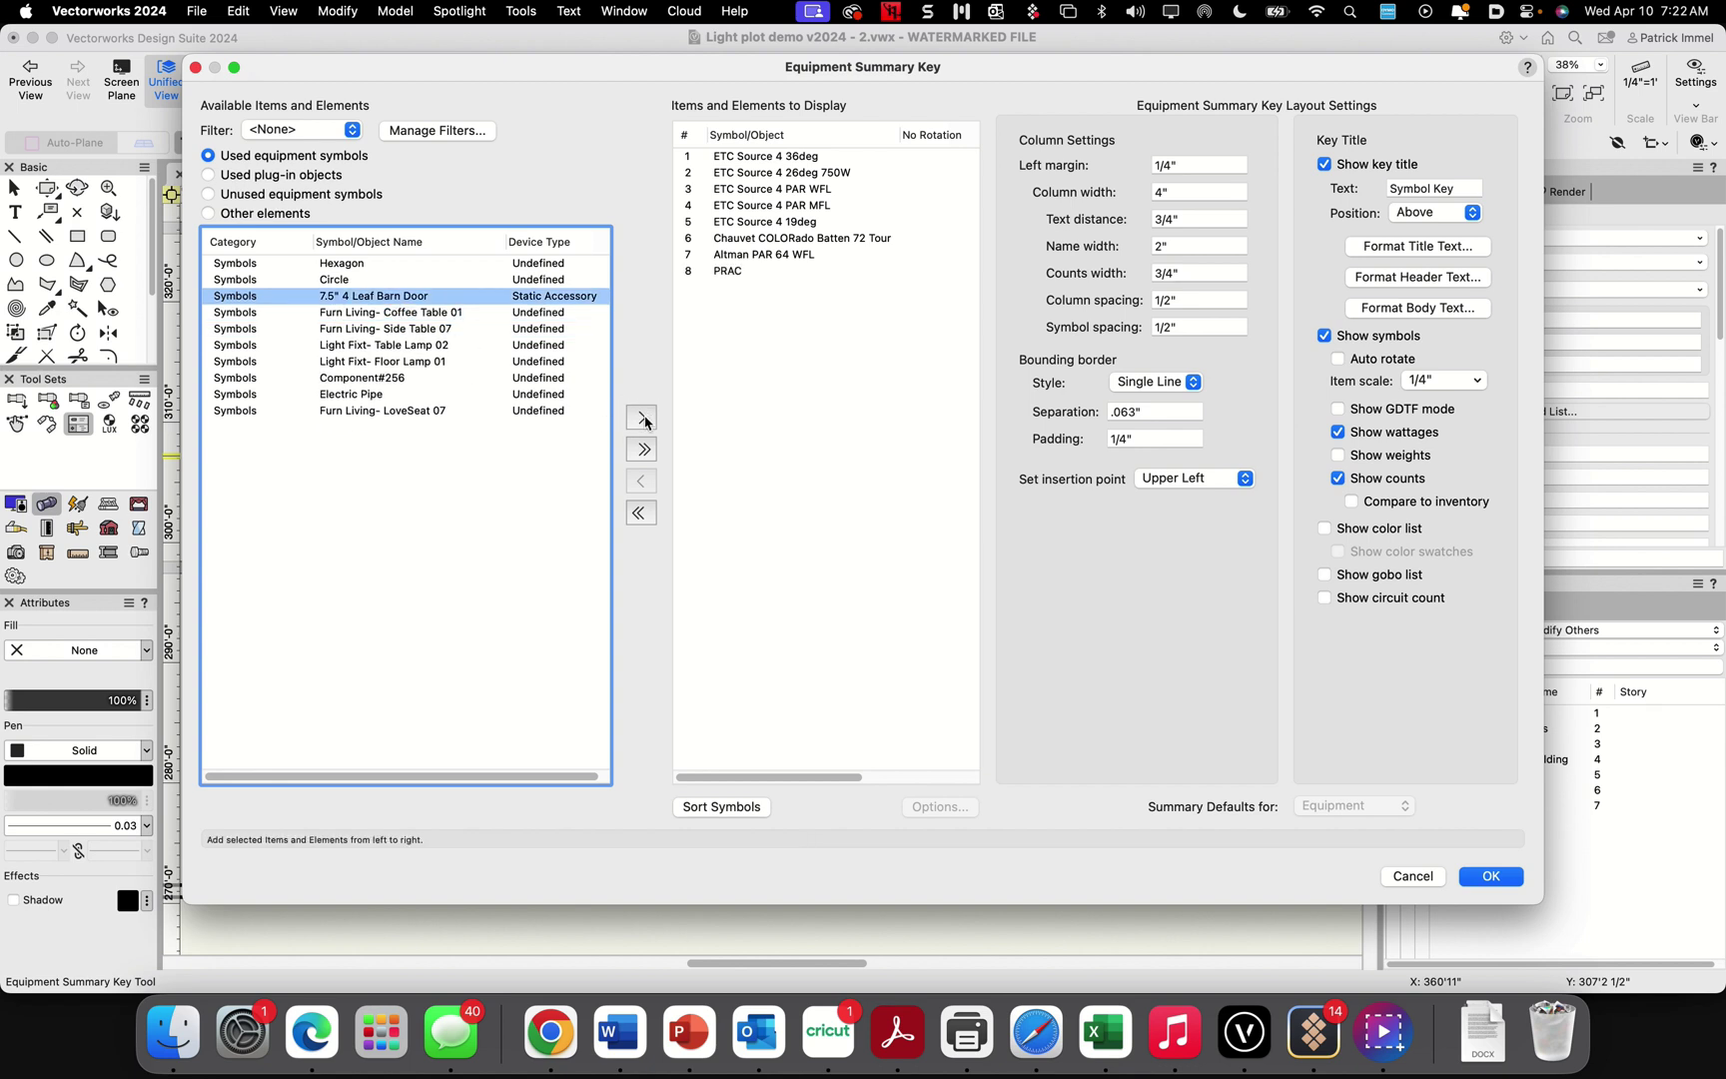
click(641, 418)
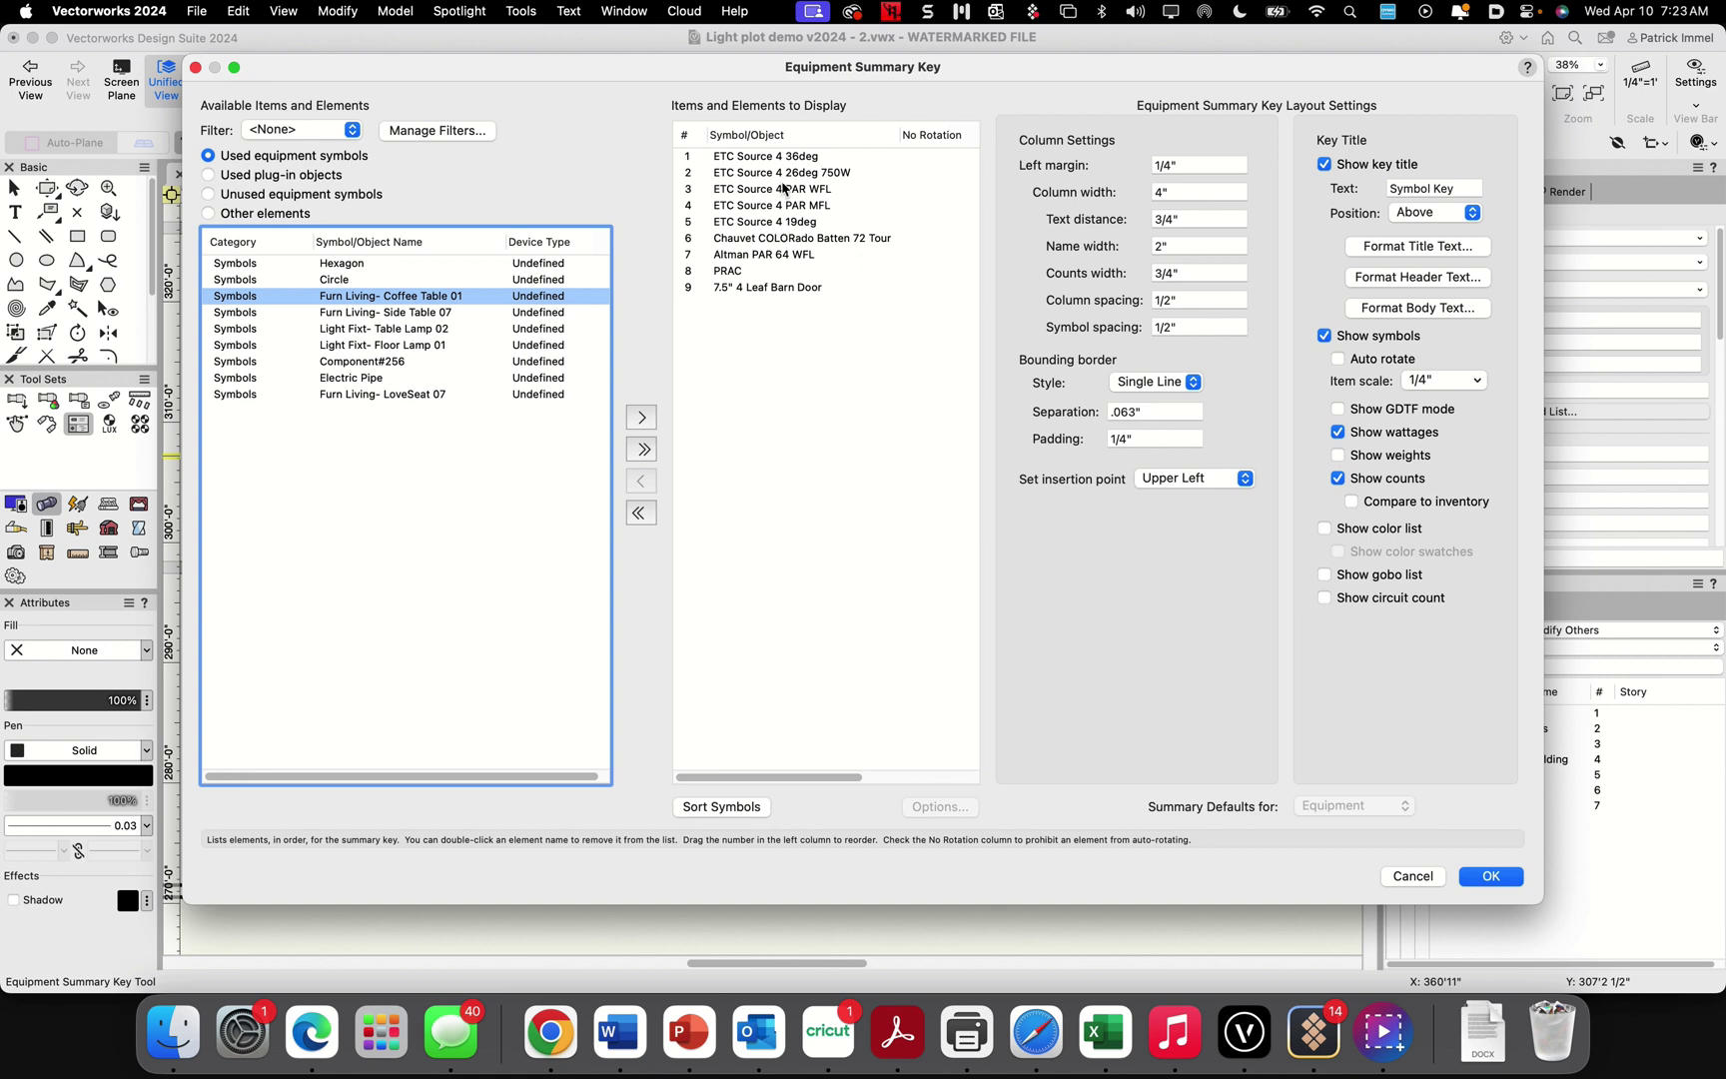
Reorder the display list to start with Source 4 19deg, 26deg and 36deg, and put Altman PAR 64 WFL above the Chauvet batten
click(692, 174)
drag(697, 178, 690, 158)
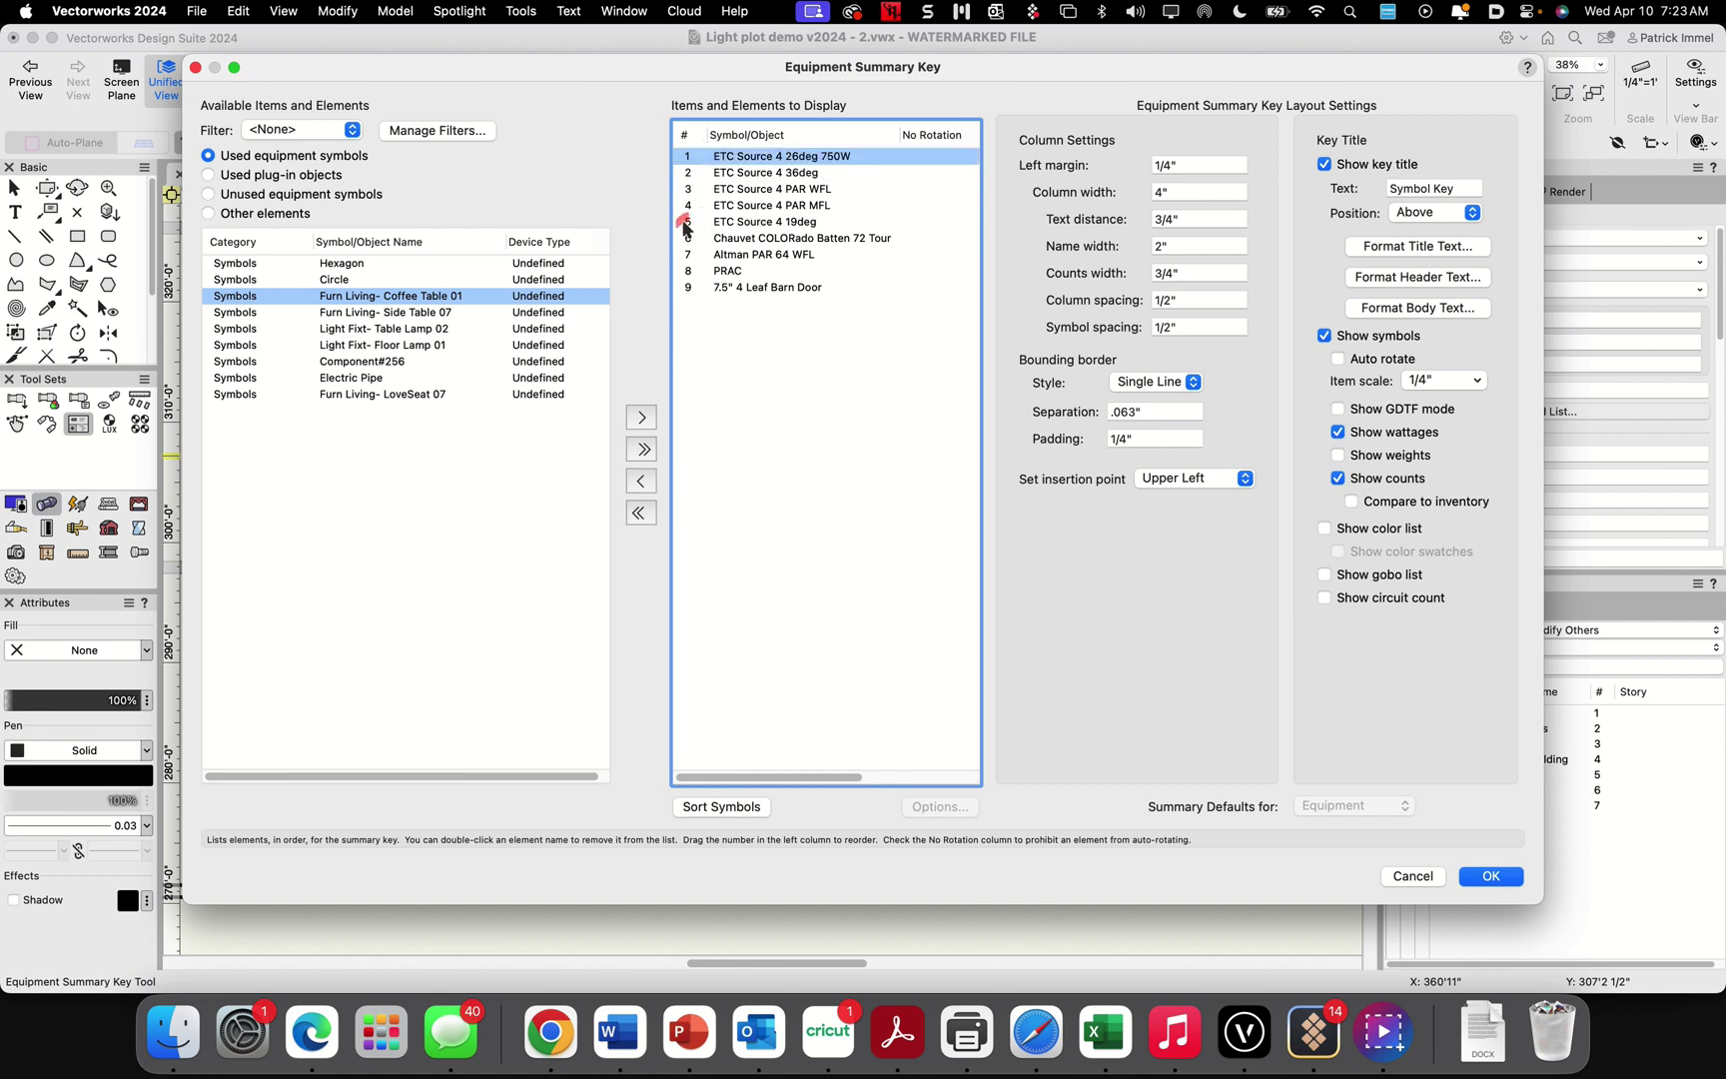
drag(692, 227, 704, 157)
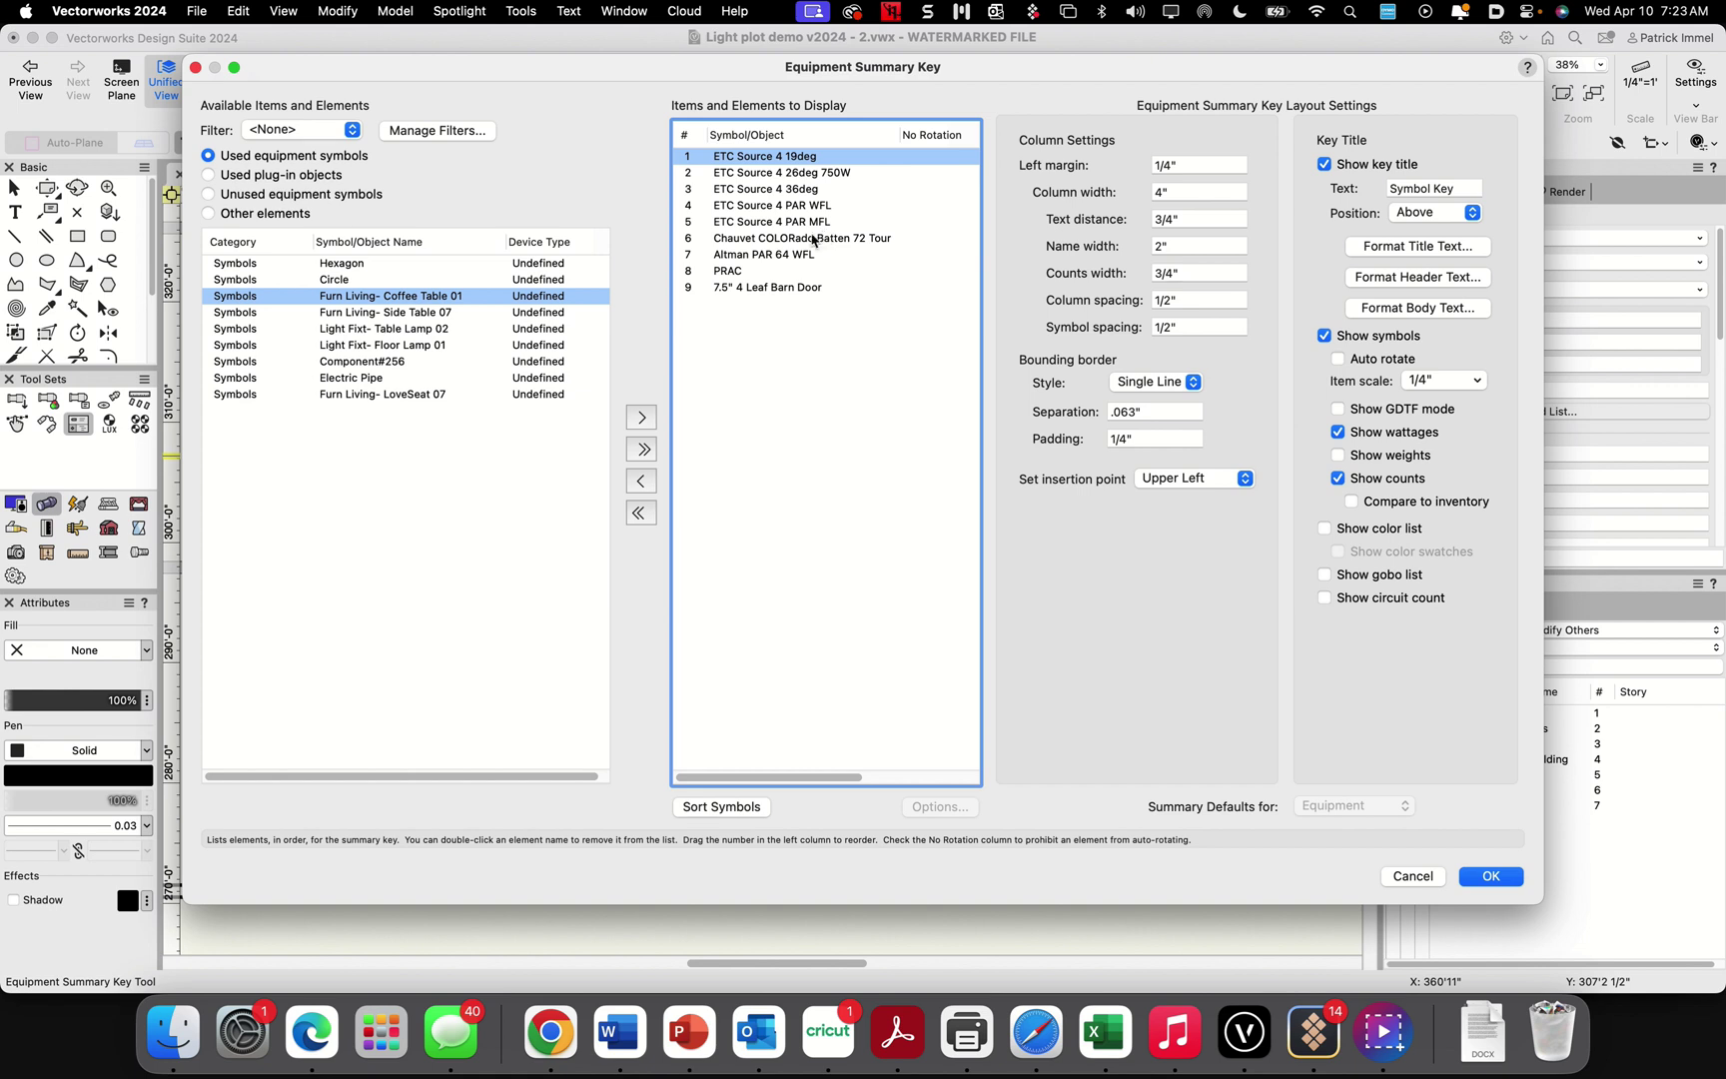
mouse_move(690, 258)
mouse_down()
mouse_move(689, 235)
mouse_move(734, 233)
mouse_up()
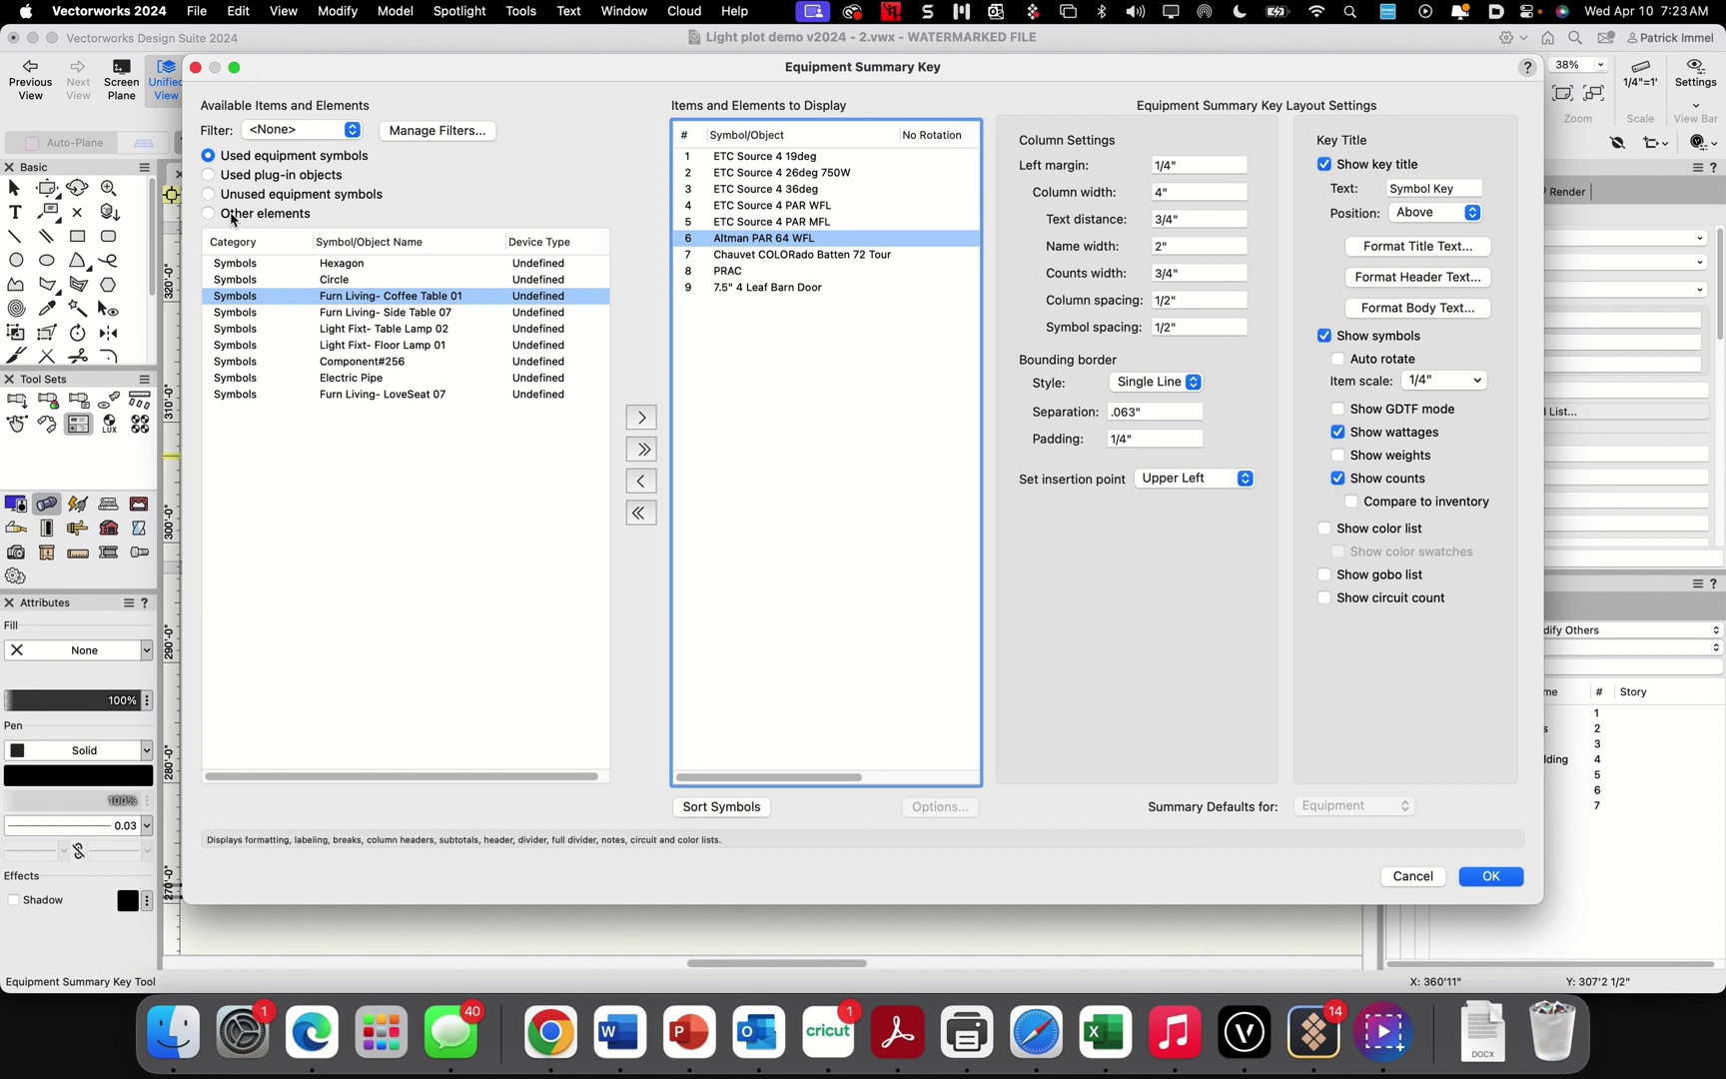
Add a Divider and reorder the list so that Altman PAR 64 WFL and the divider sit between PRAC and the barn door
click(209, 214)
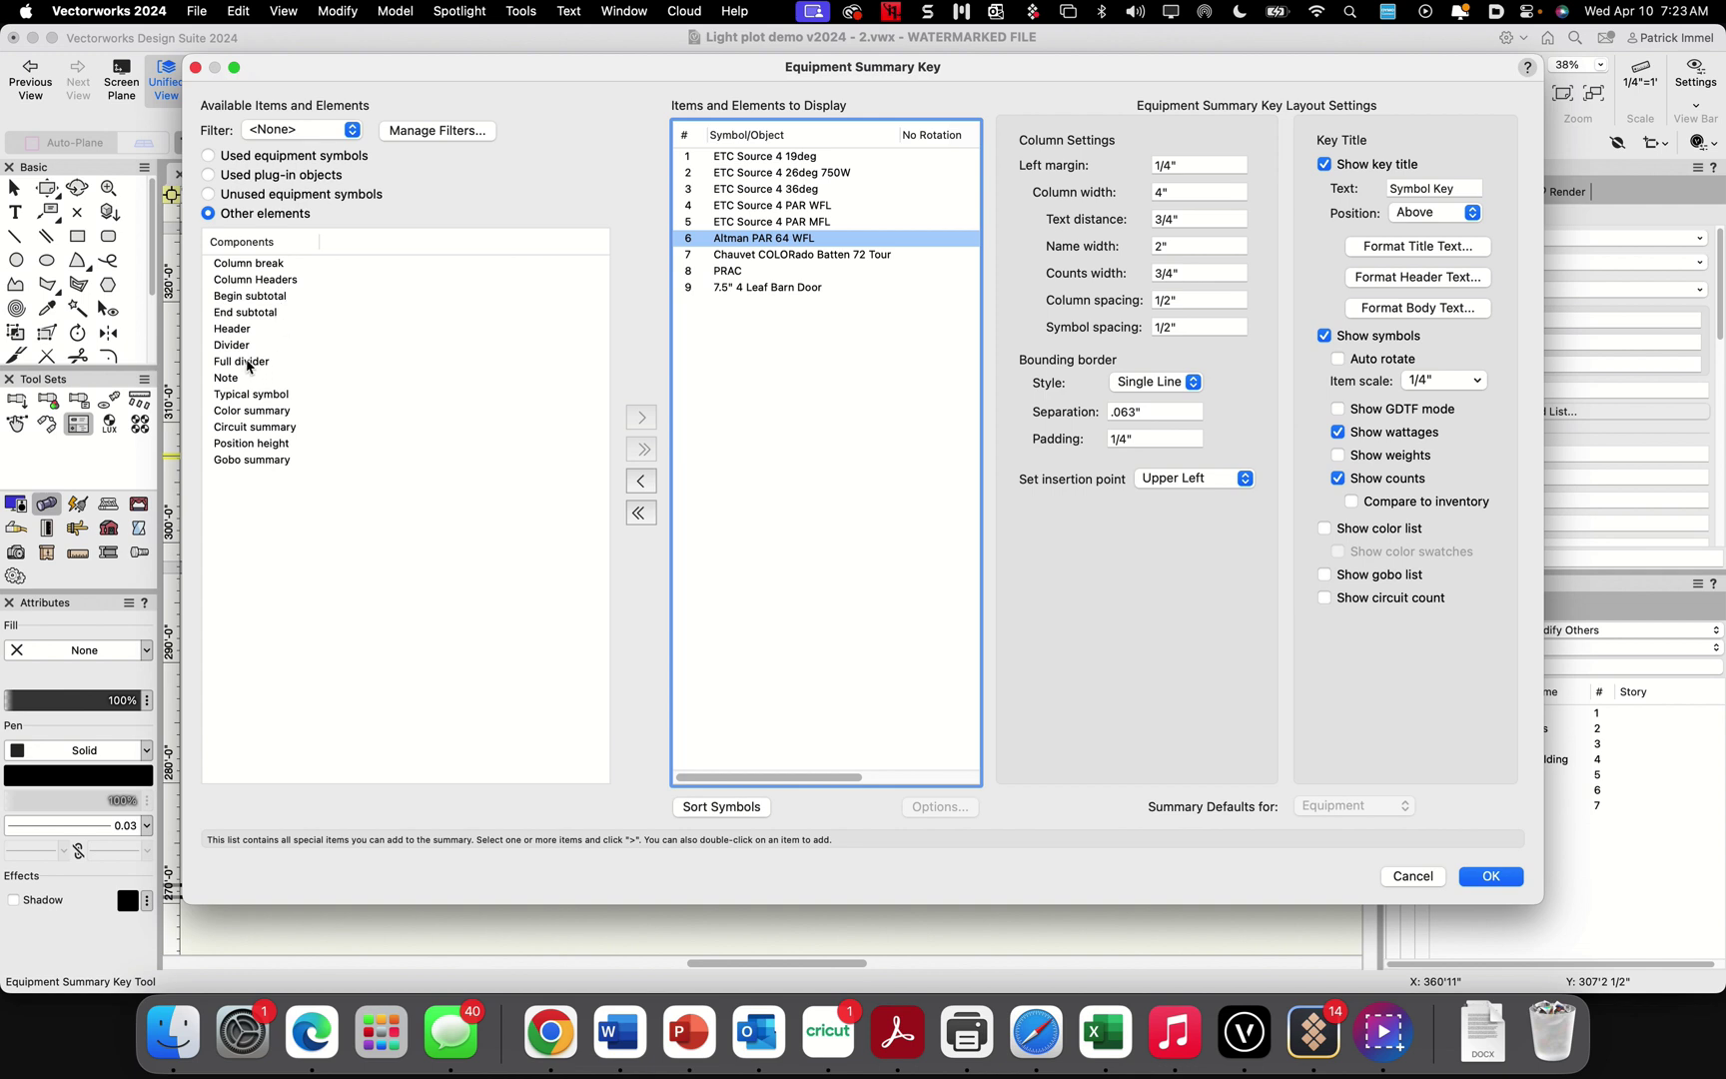
click(239, 346)
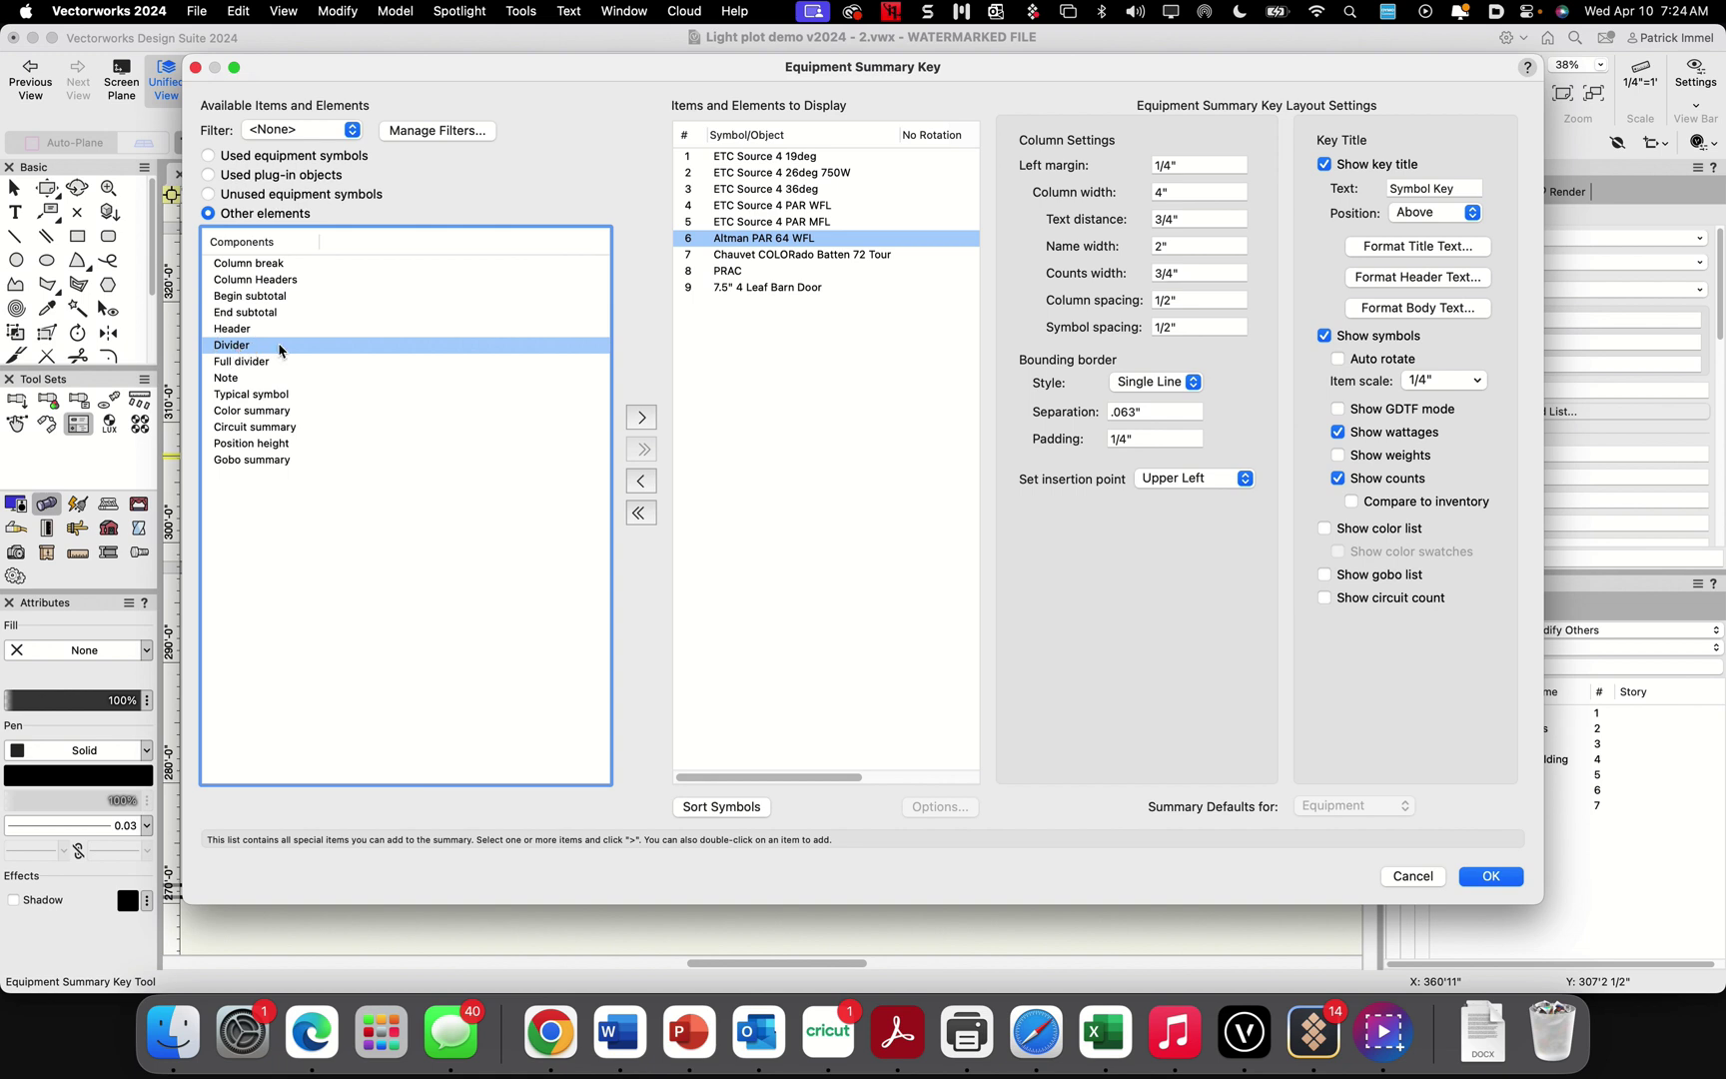
click(641, 418)
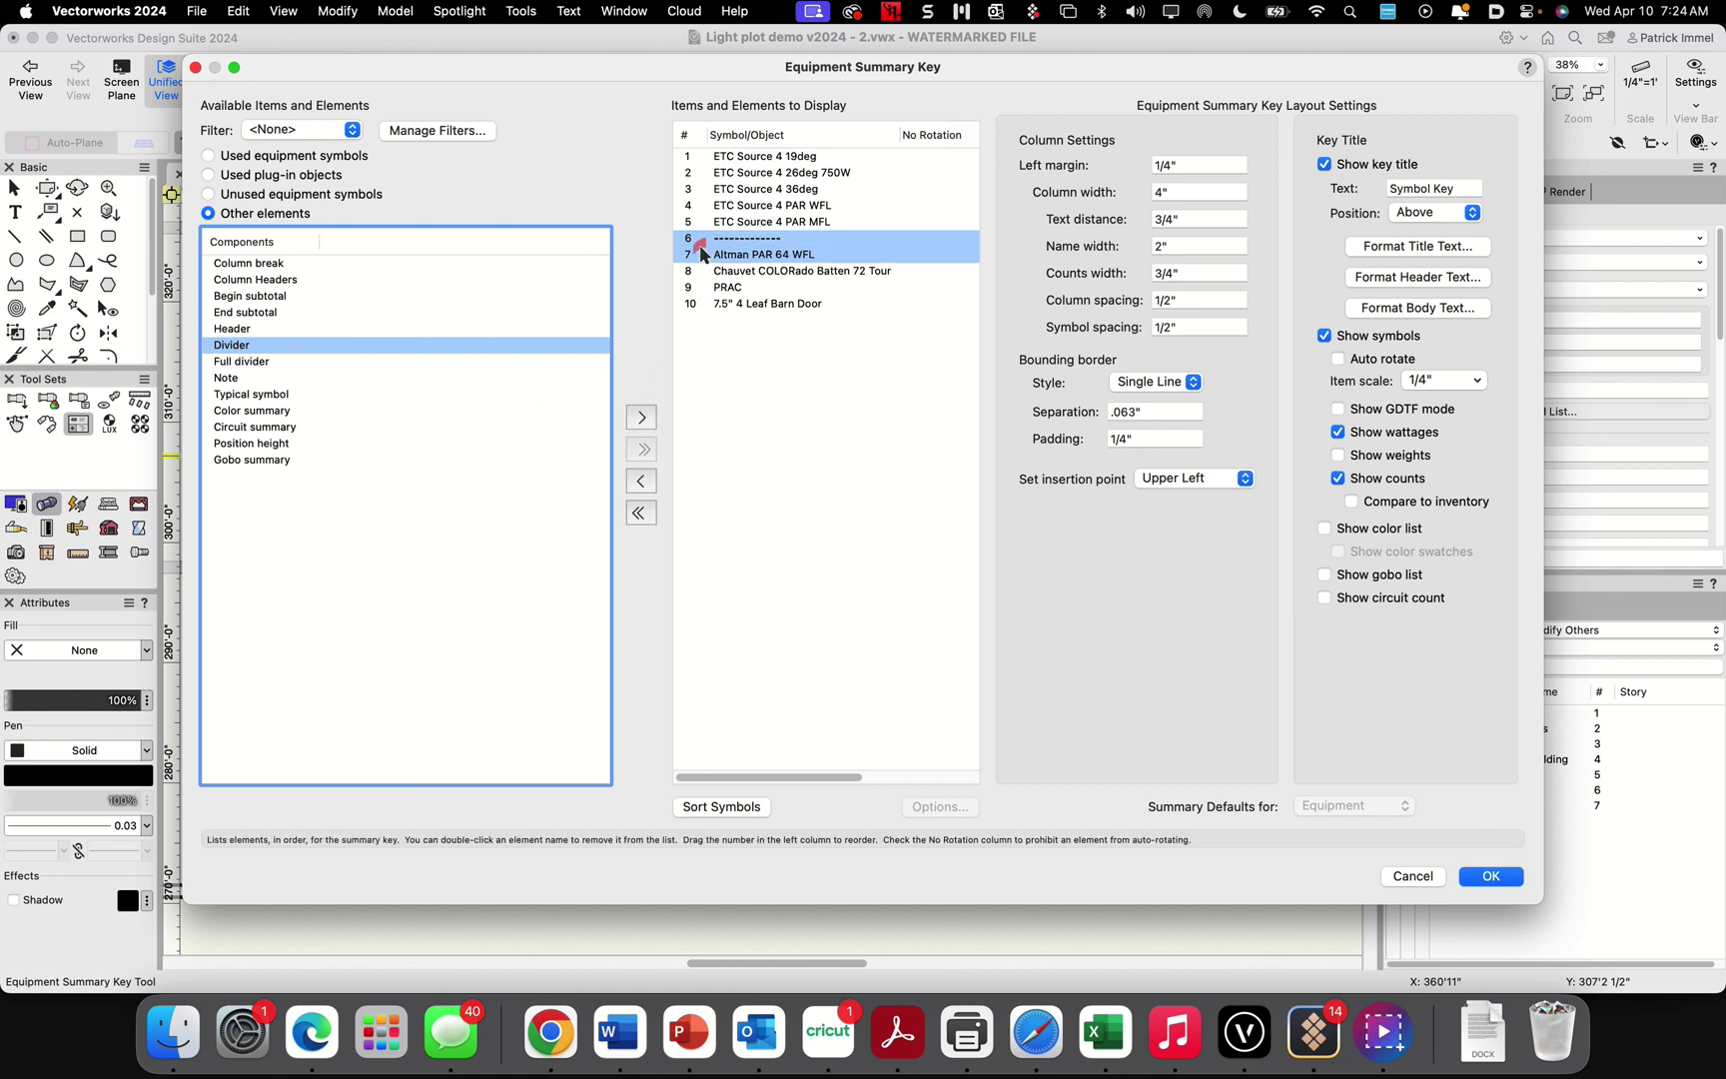
drag(703, 254, 693, 304)
click(701, 298)
click(689, 275)
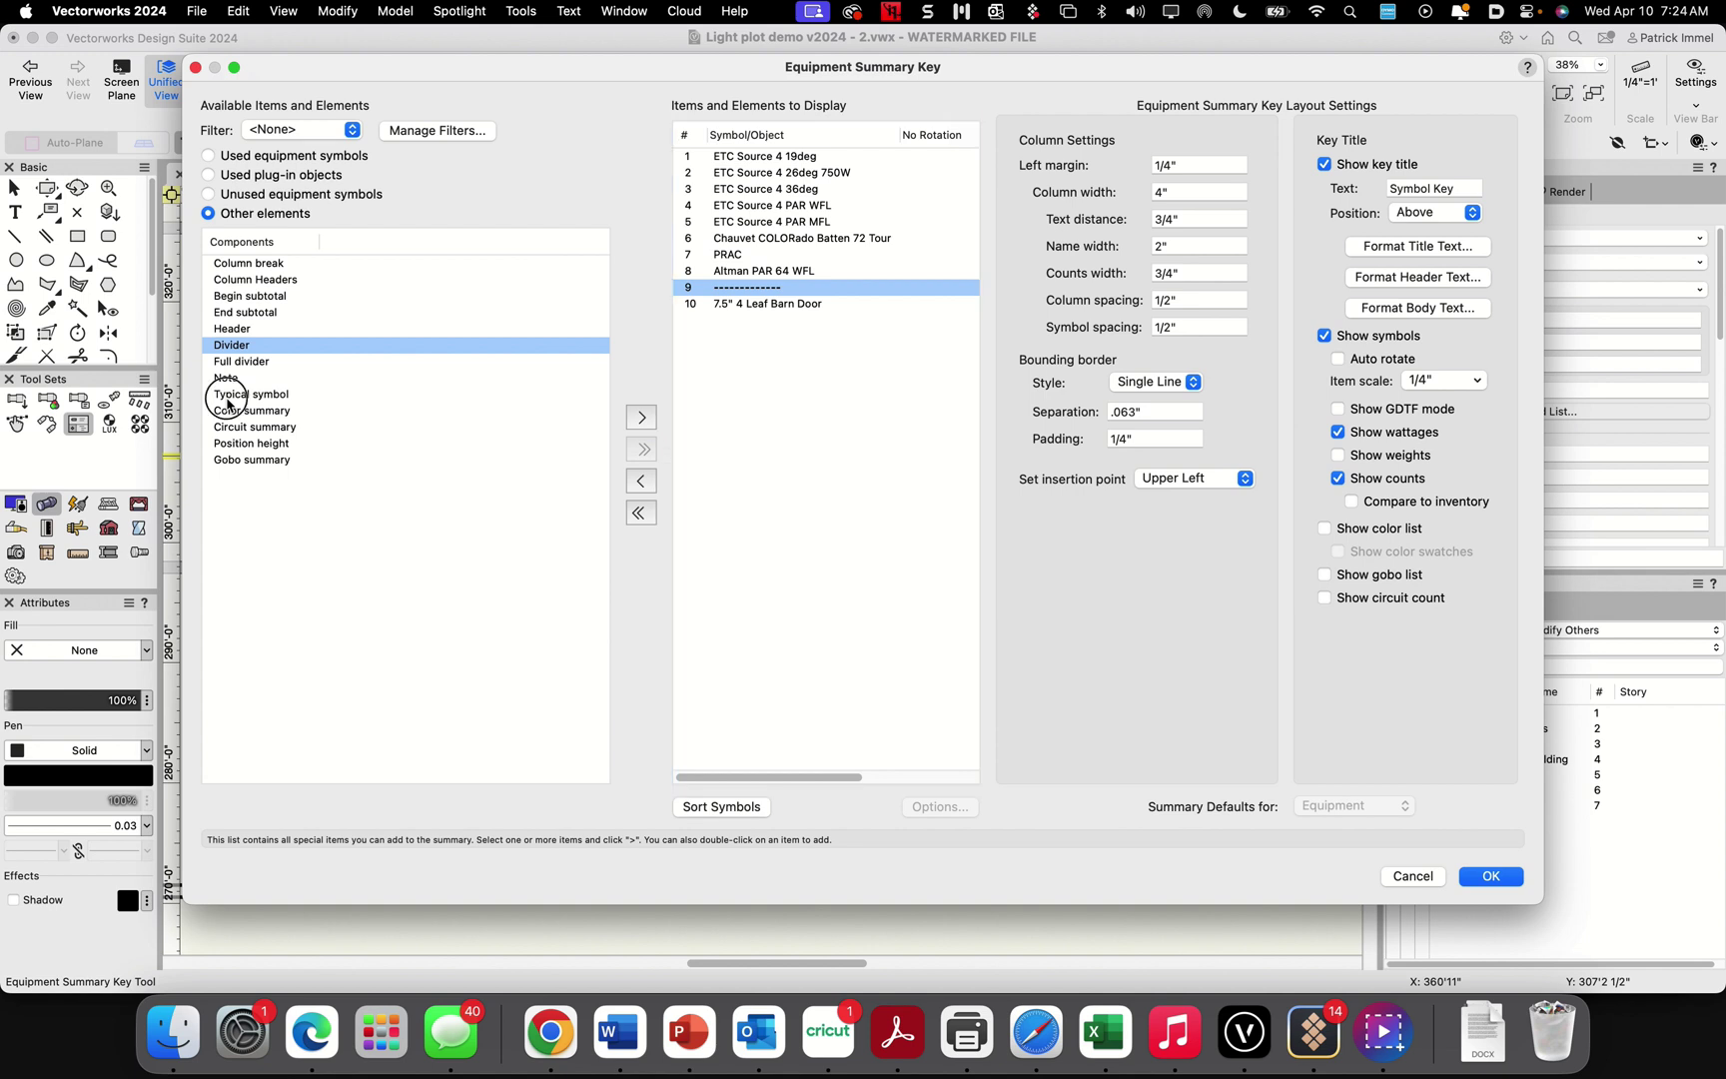
Add a Typical symbol element and move it to the end of the display list, below the 7.5" 4 Leaf Barn Door
click(227, 395)
click(646, 421)
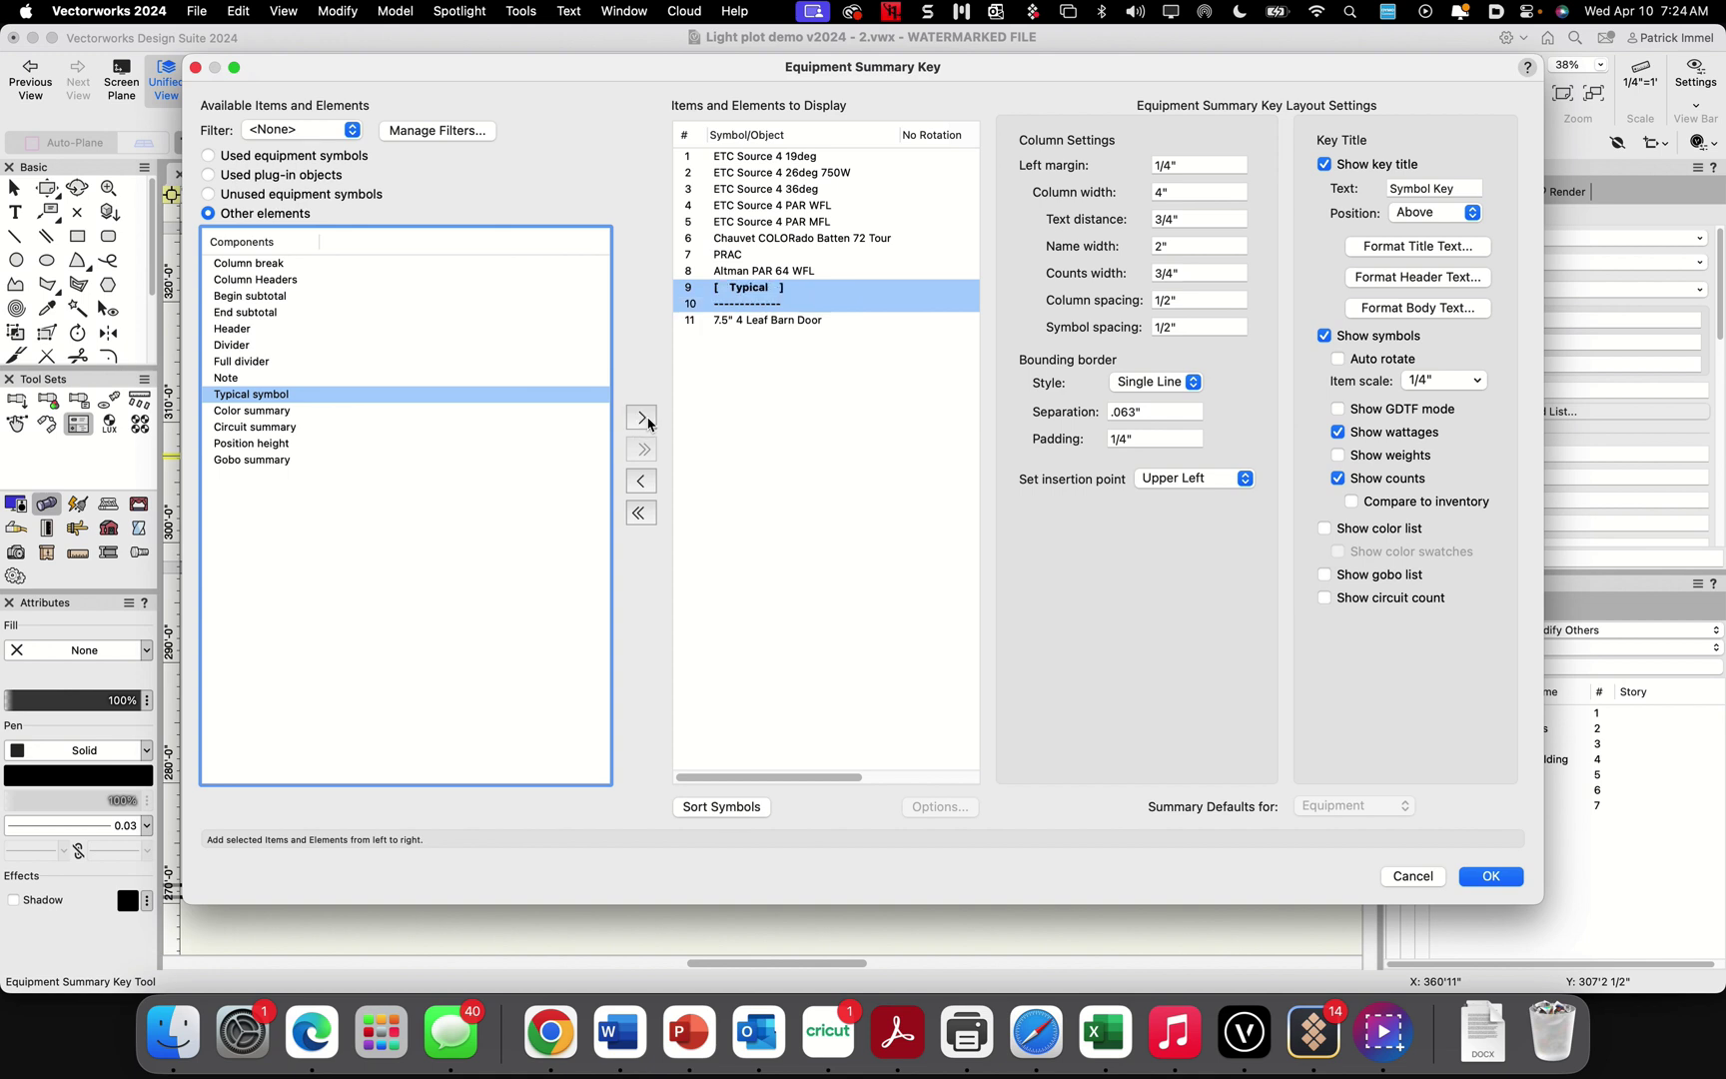
click(711, 302)
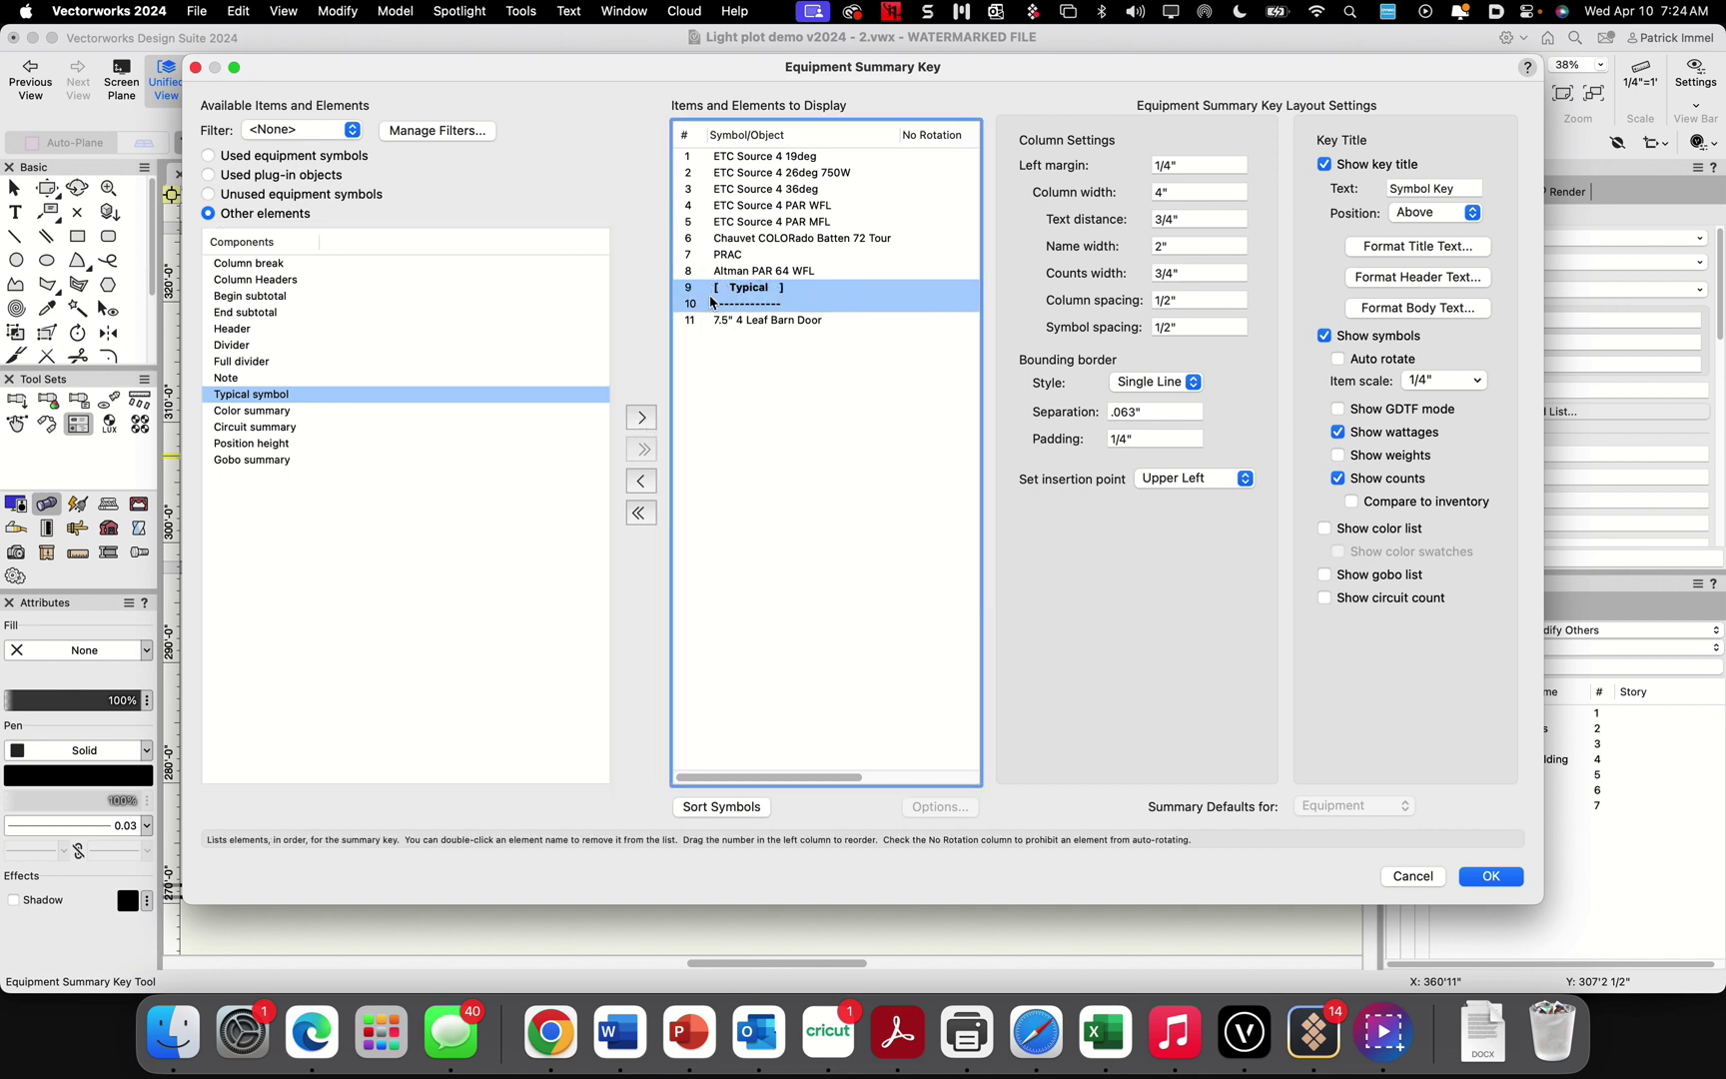
click(690, 298)
click(690, 289)
drag(690, 289, 691, 353)
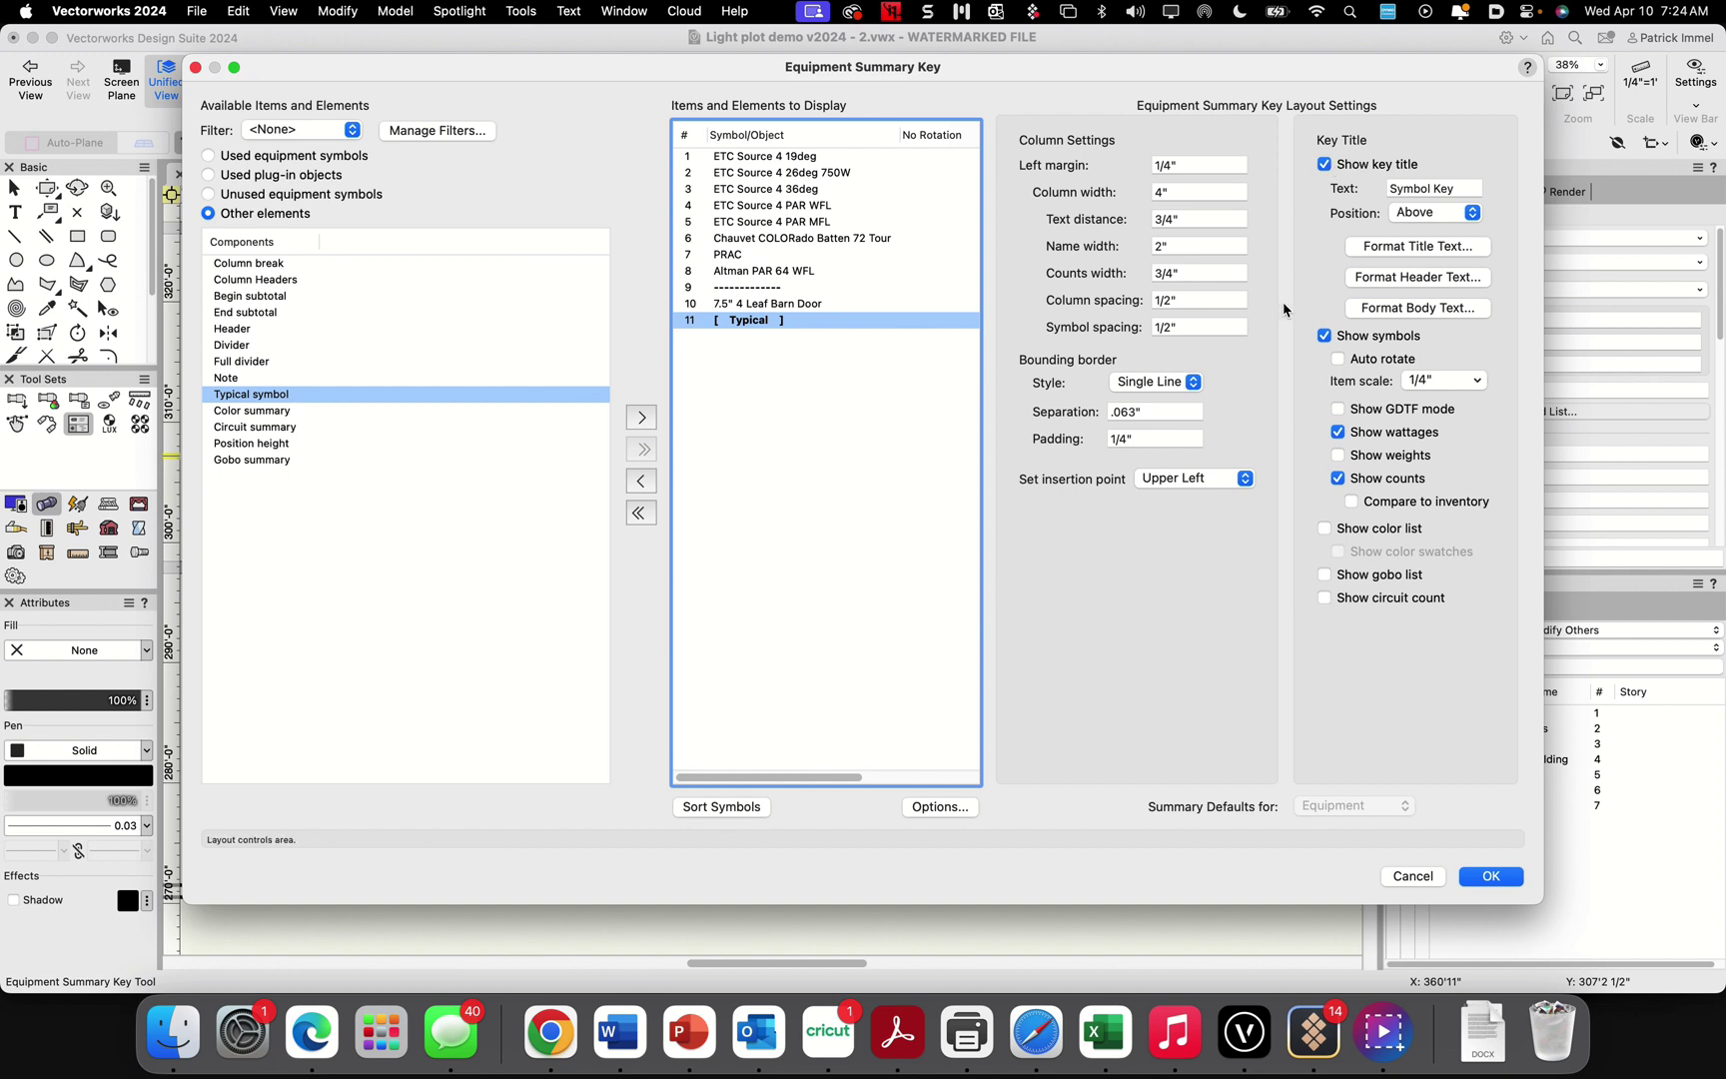
Set the key's bounding border style to Double Line and turn off the wattages
click(1157, 384)
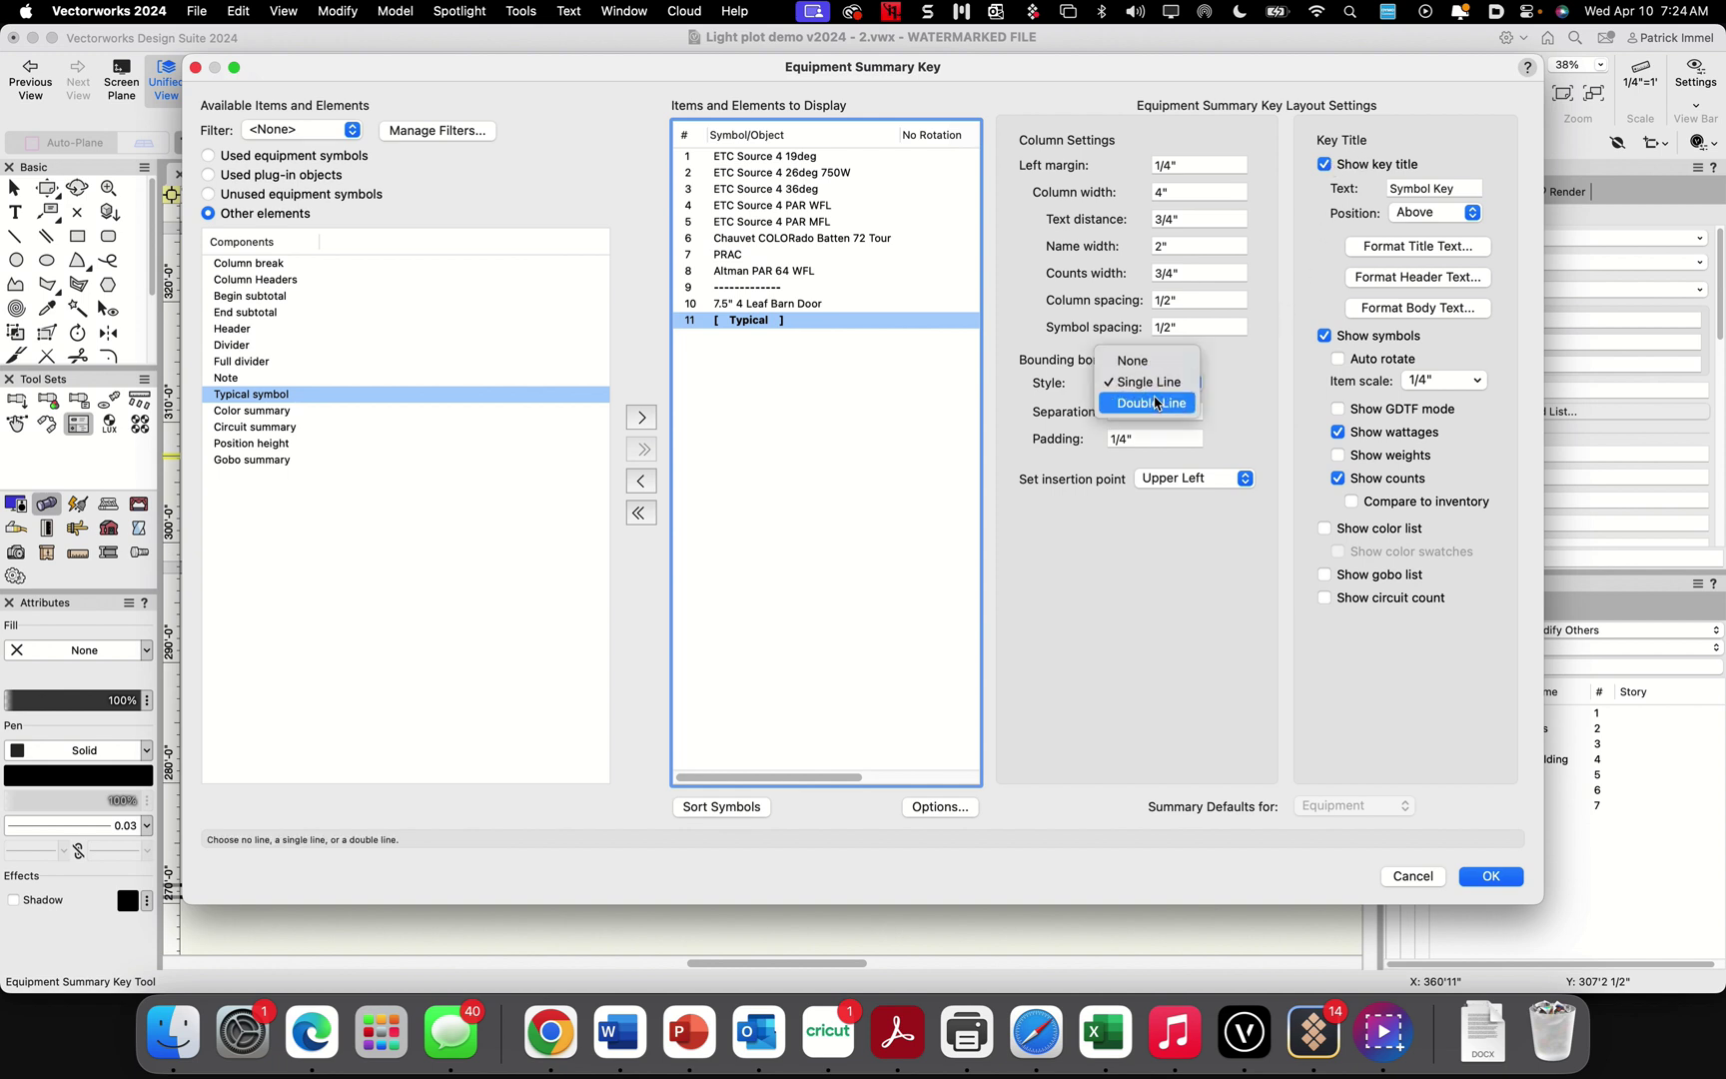
click(1156, 403)
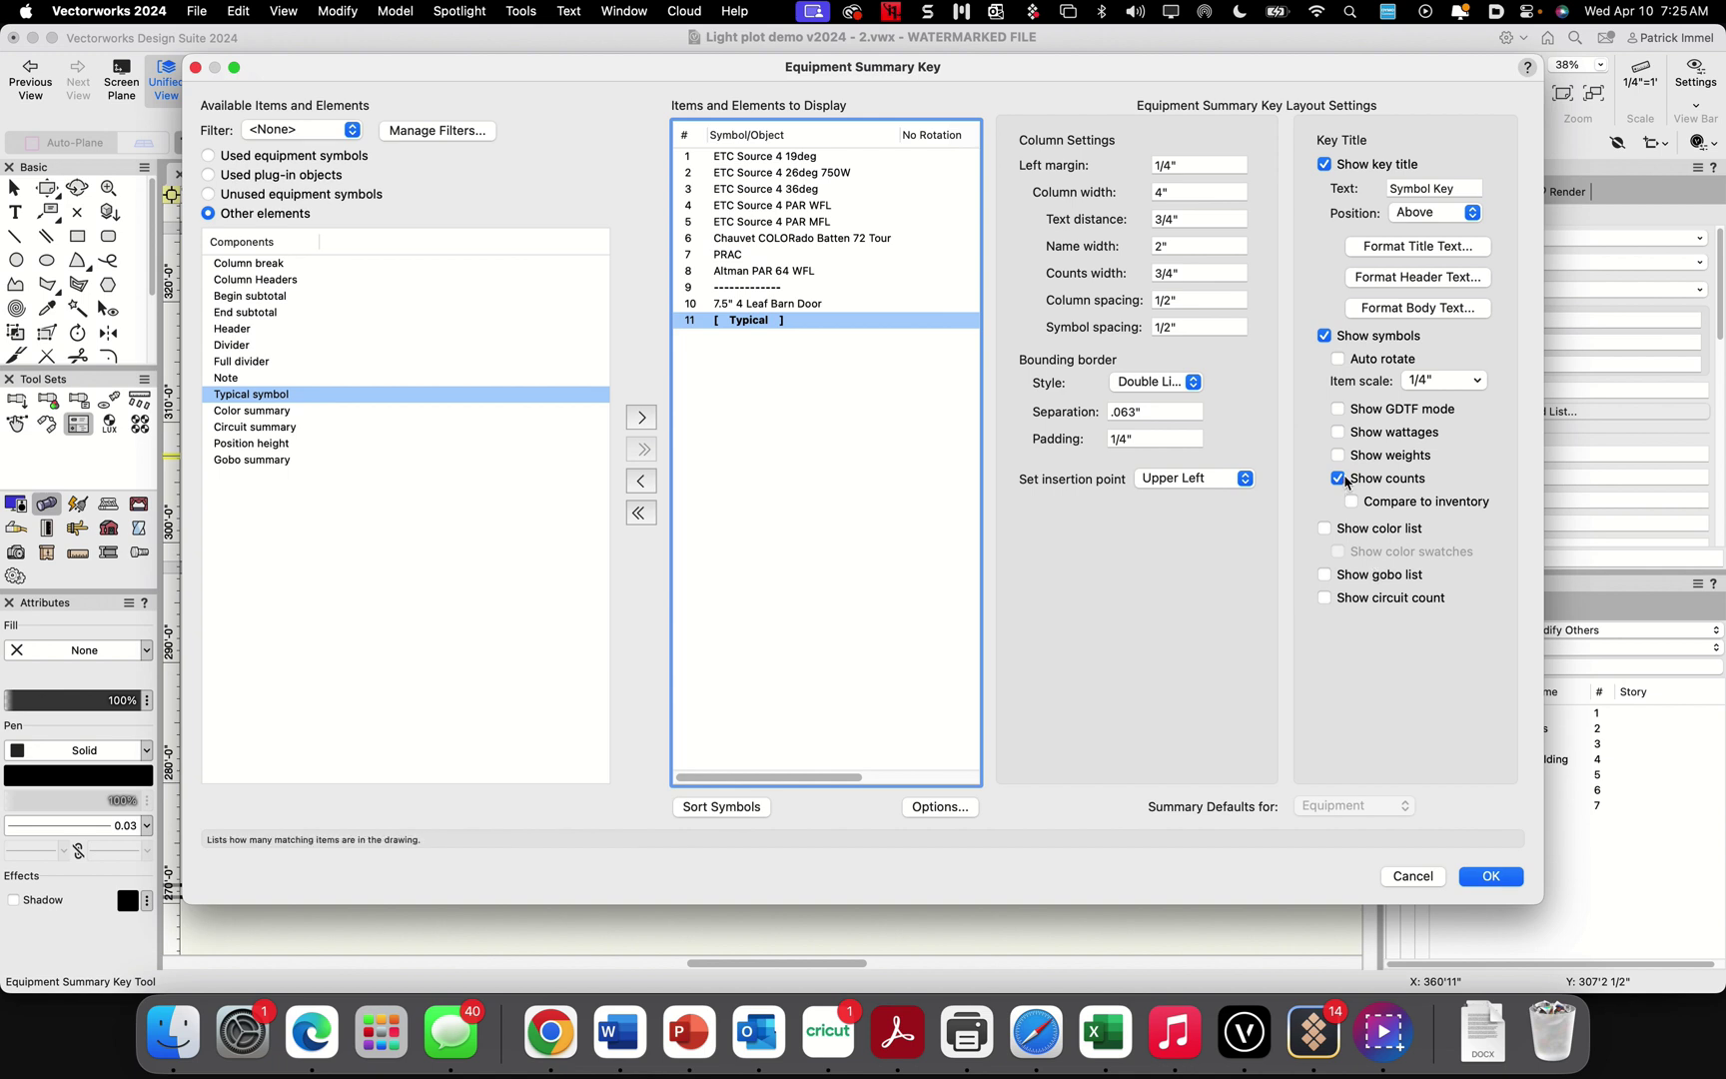
Assign the Key Symbol from the Lighting - Misc Items folder to the Typical element and apply the summary key settings
double_click(751, 322)
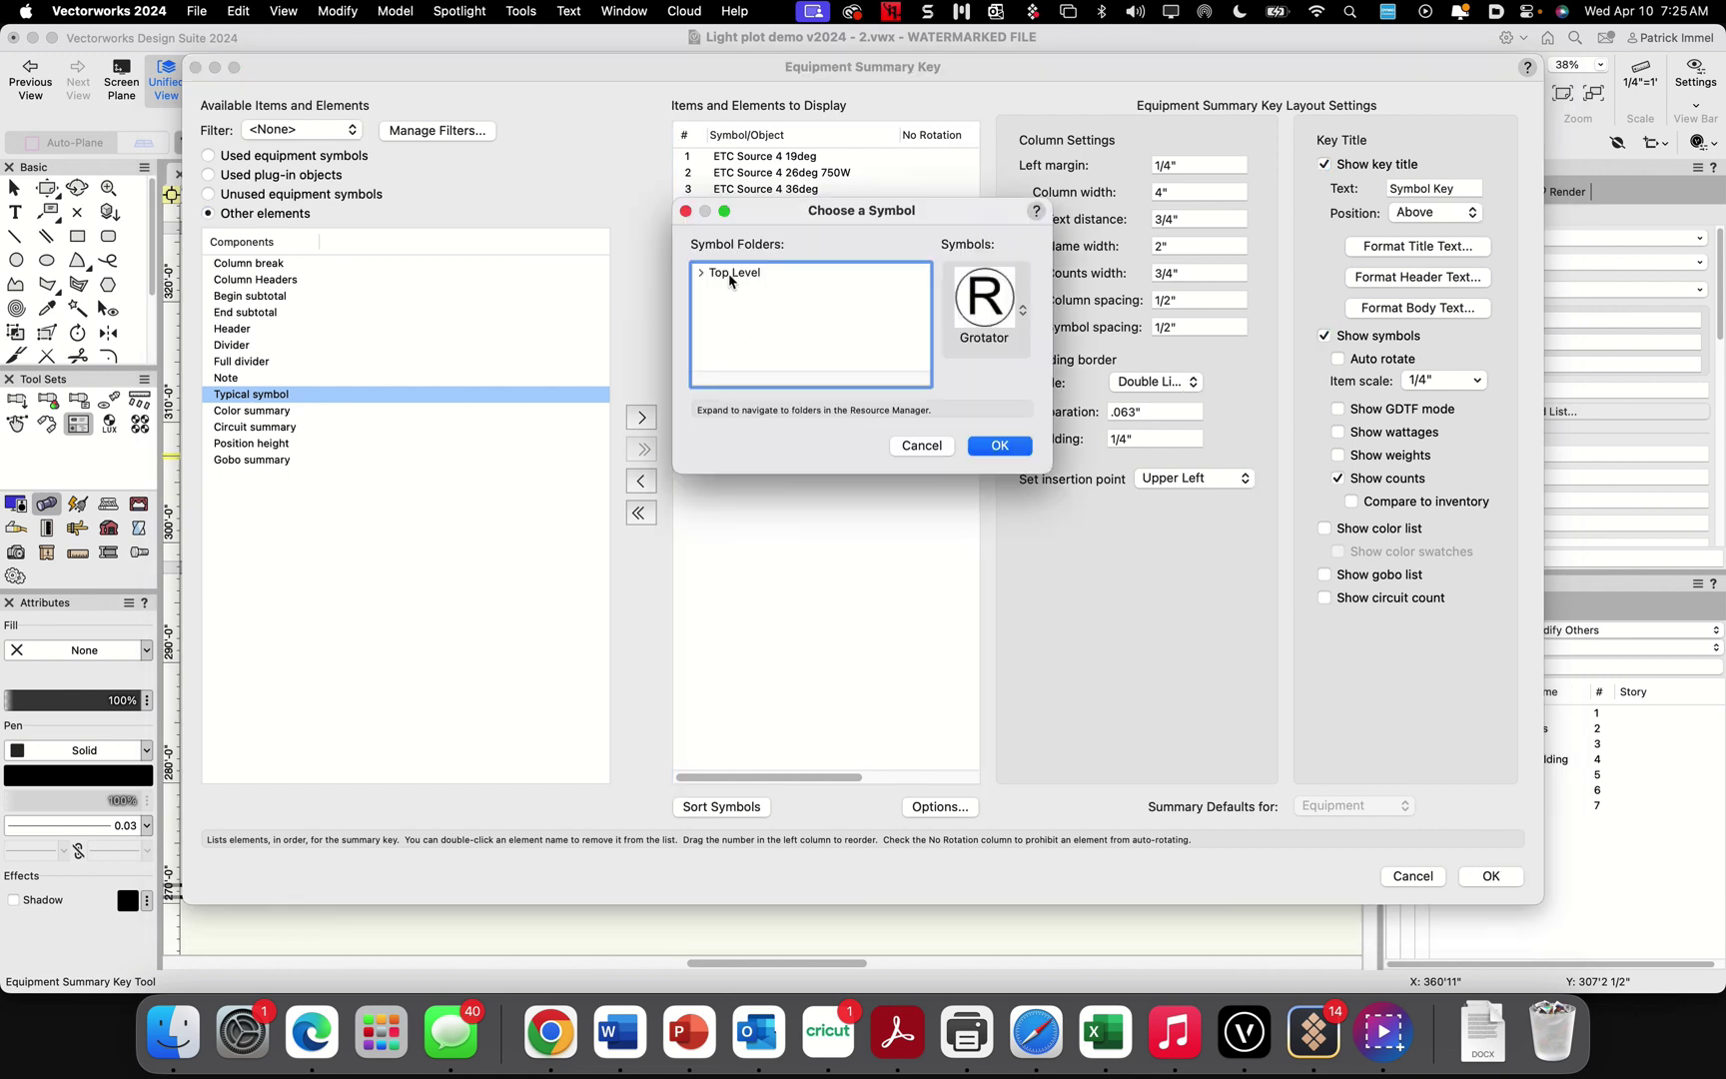
click(703, 275)
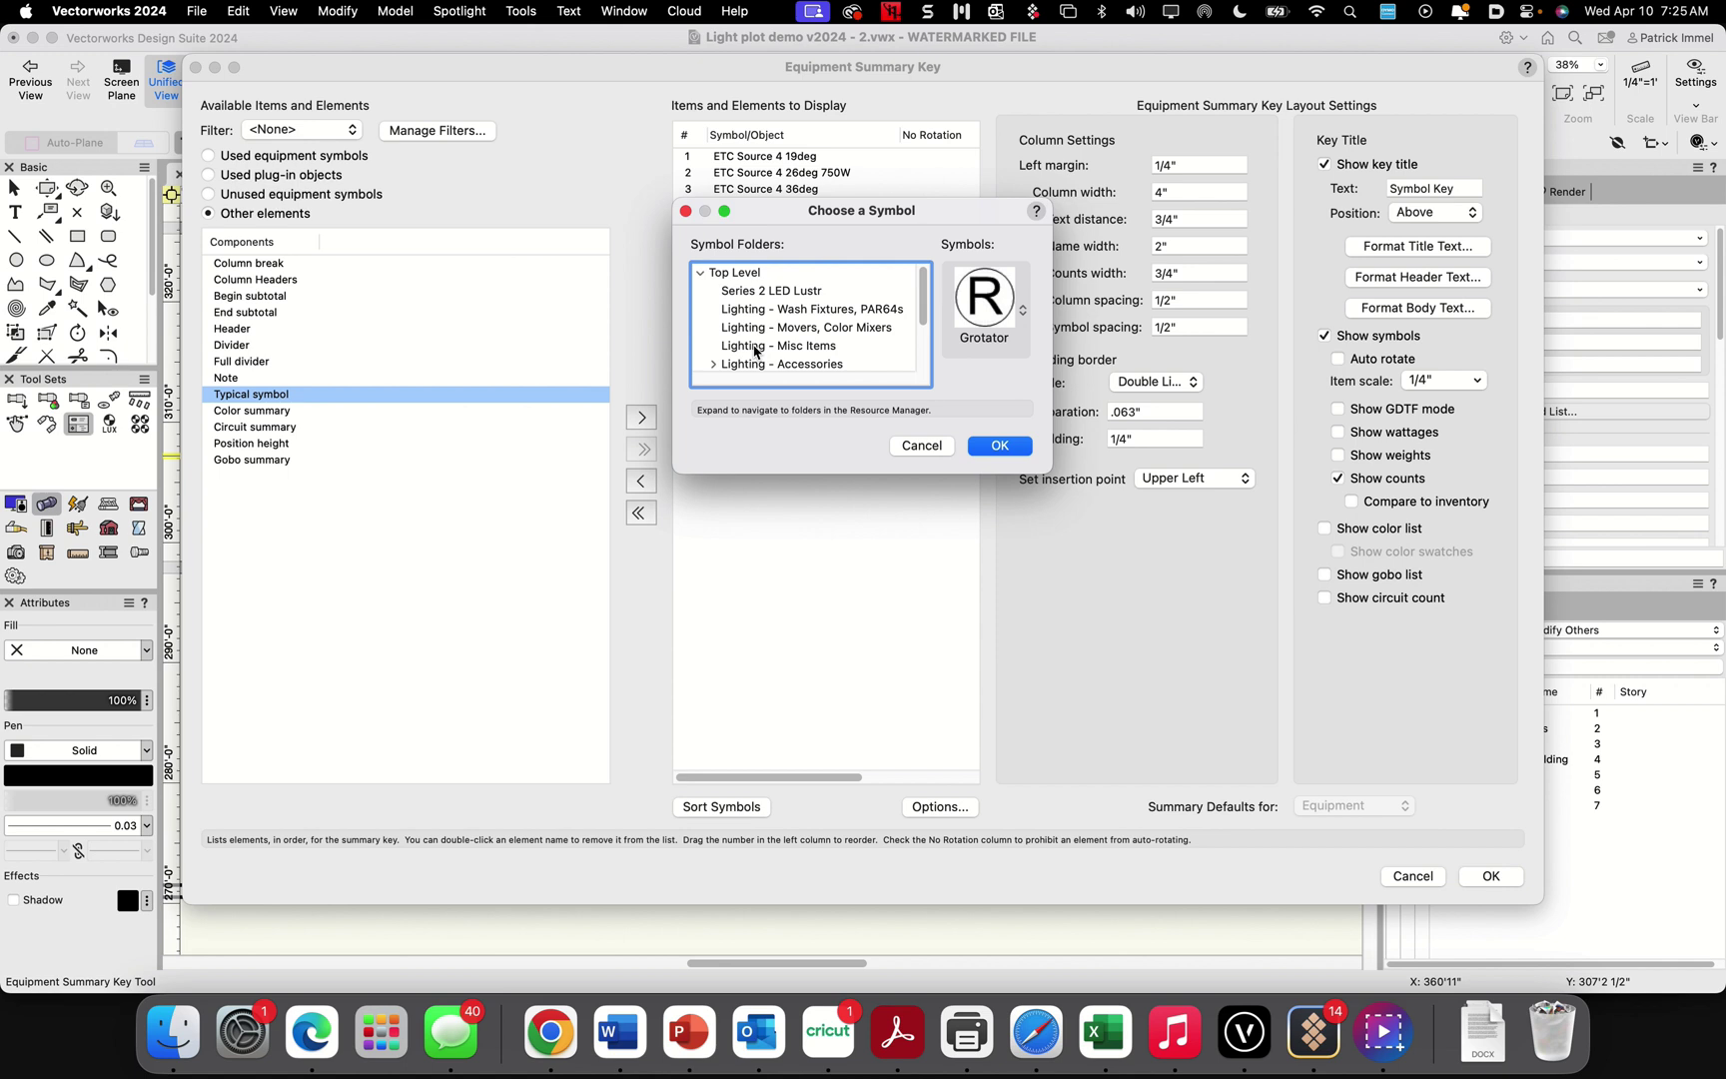
click(757, 349)
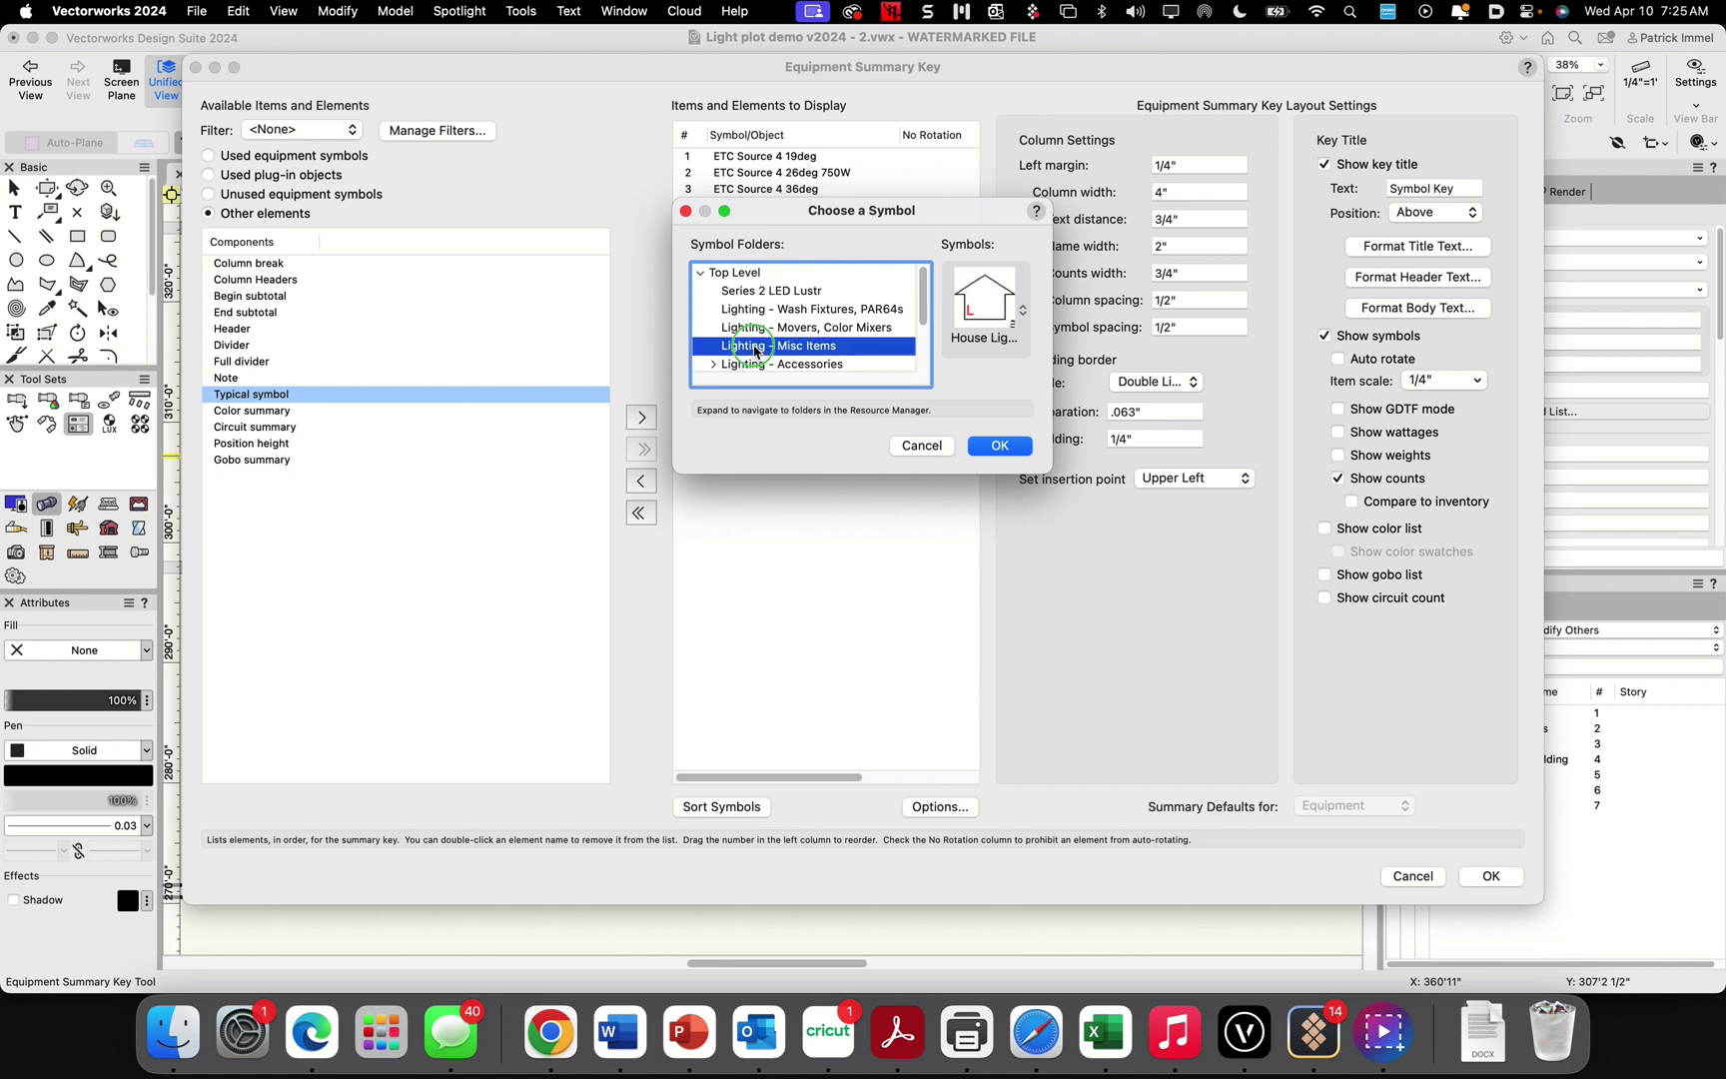
click(1022, 312)
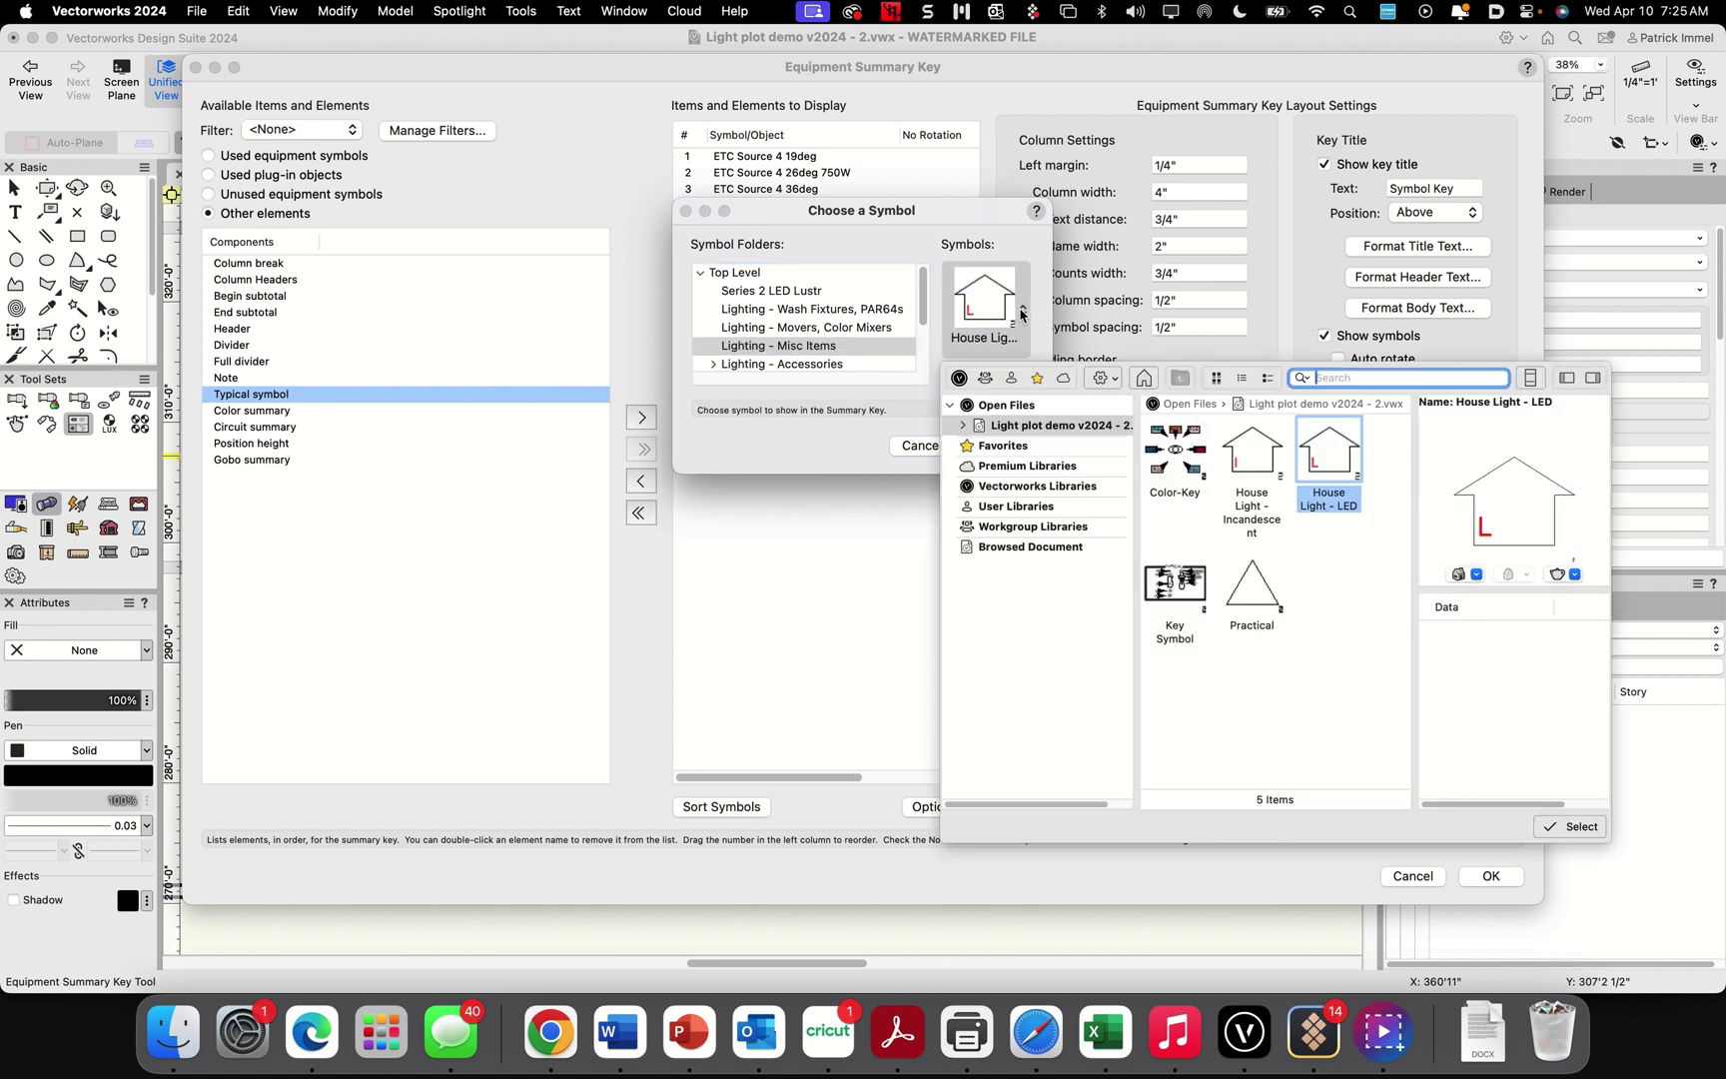
click(1184, 595)
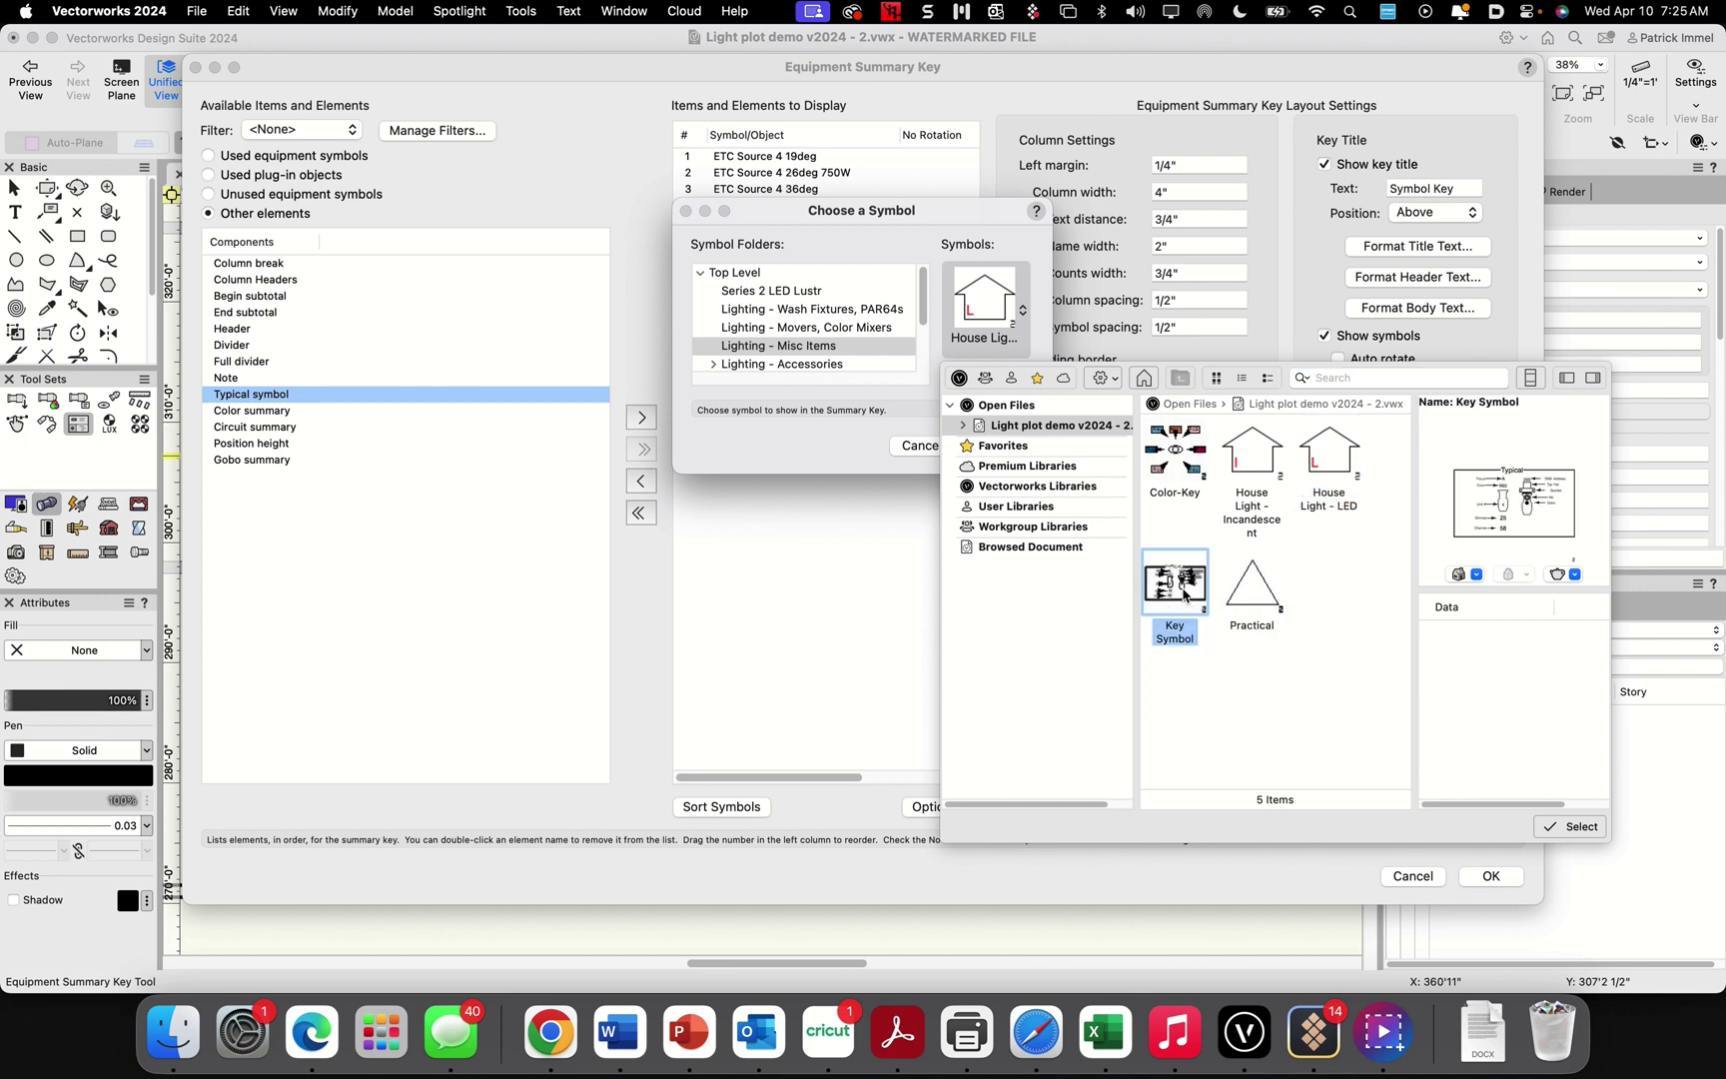
click(1572, 827)
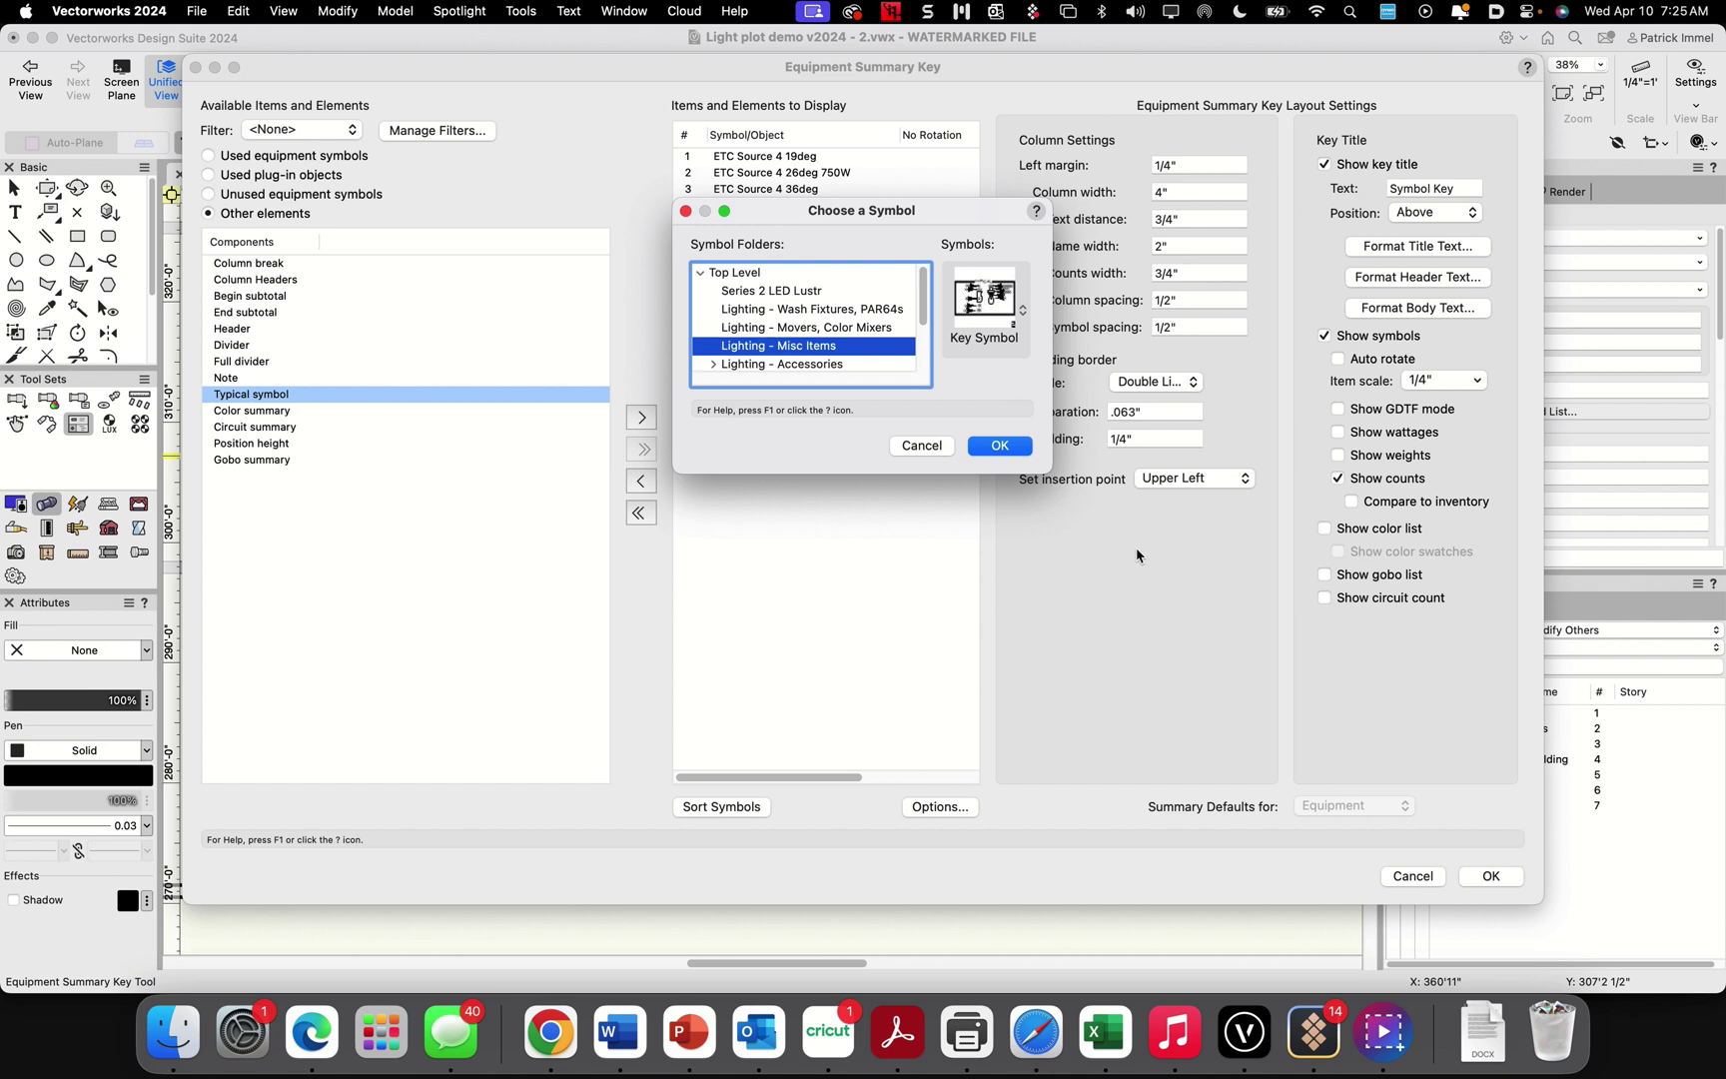
click(996, 450)
click(998, 447)
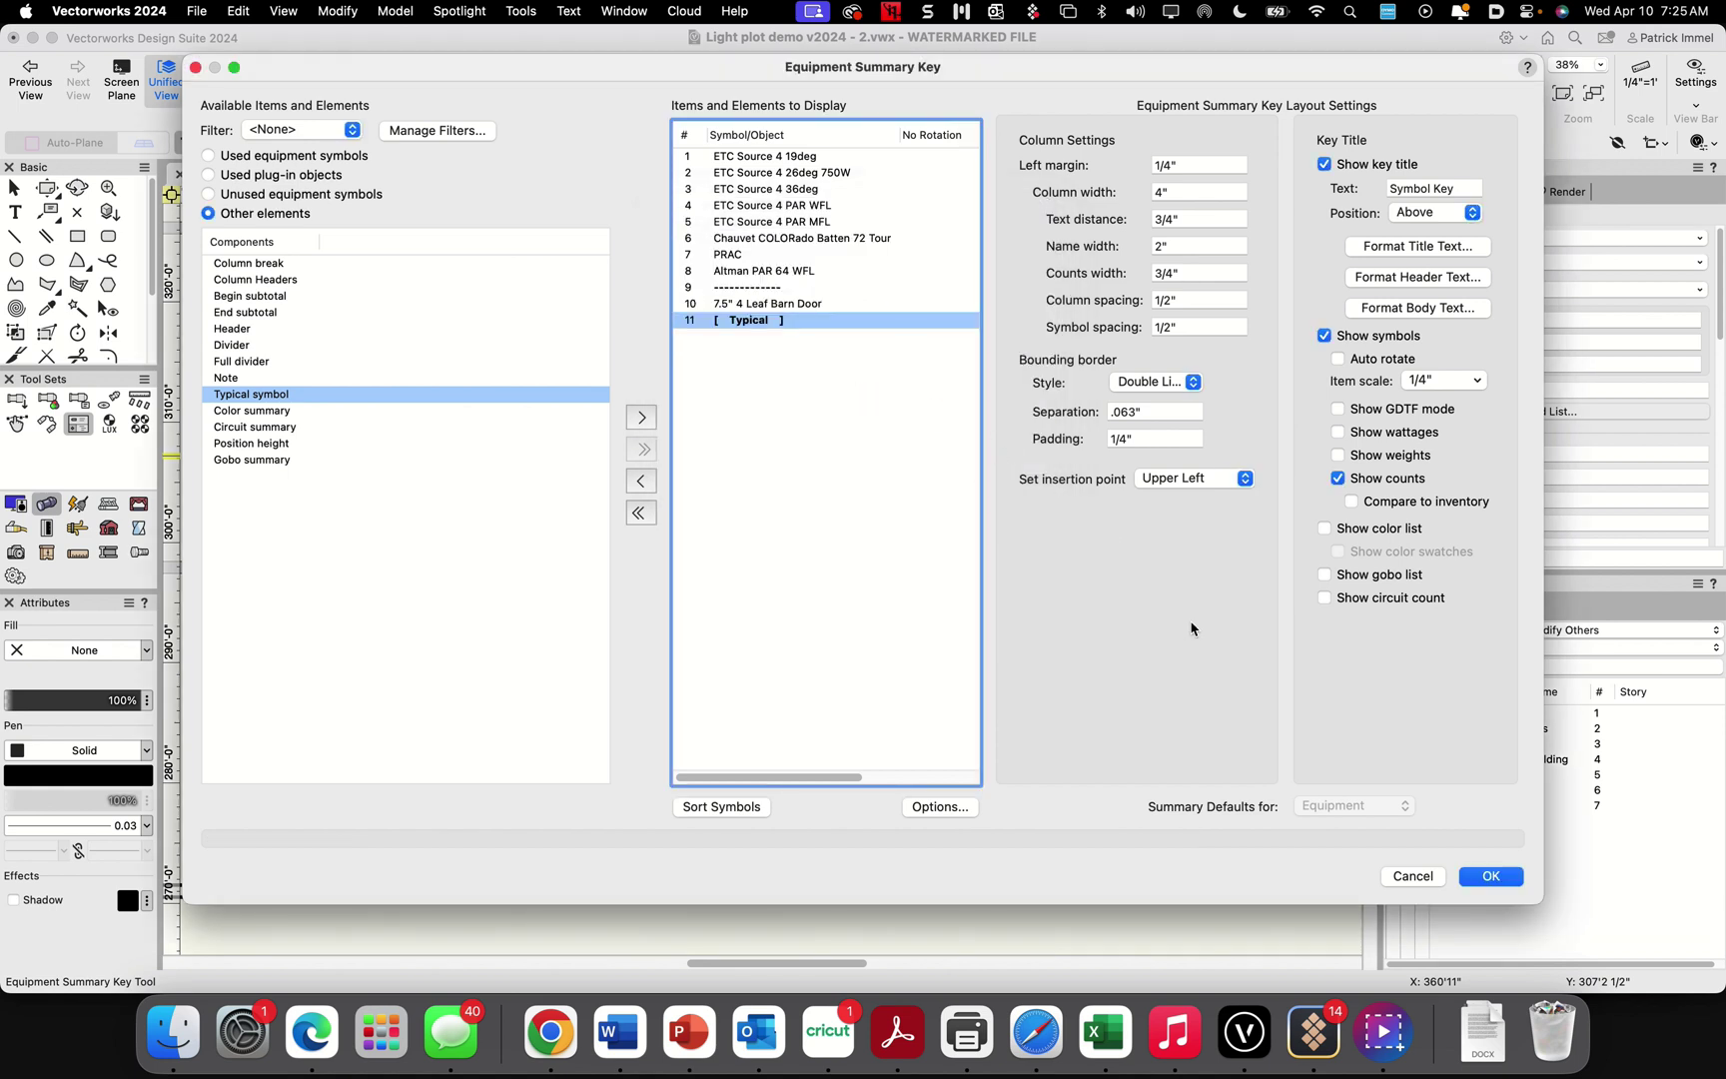
click(1490, 877)
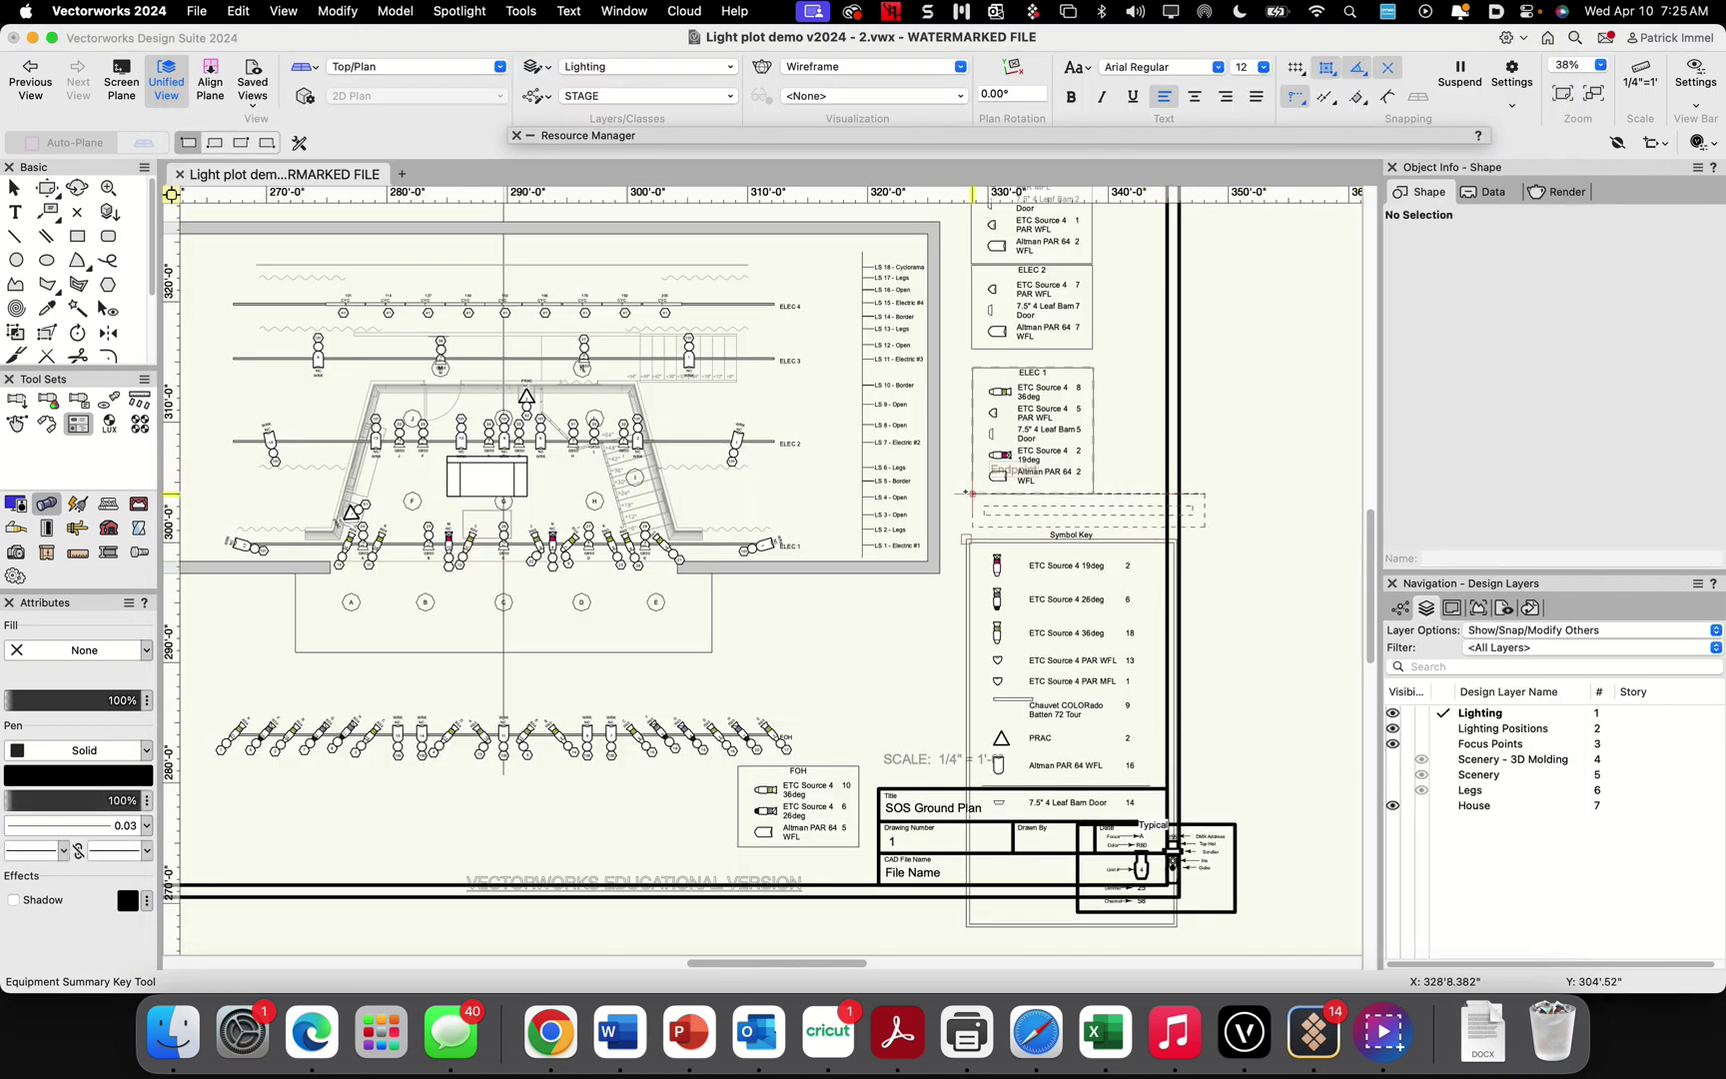
Move the Symbol Key off the title block into the empty area outside the drawing border
click(14, 188)
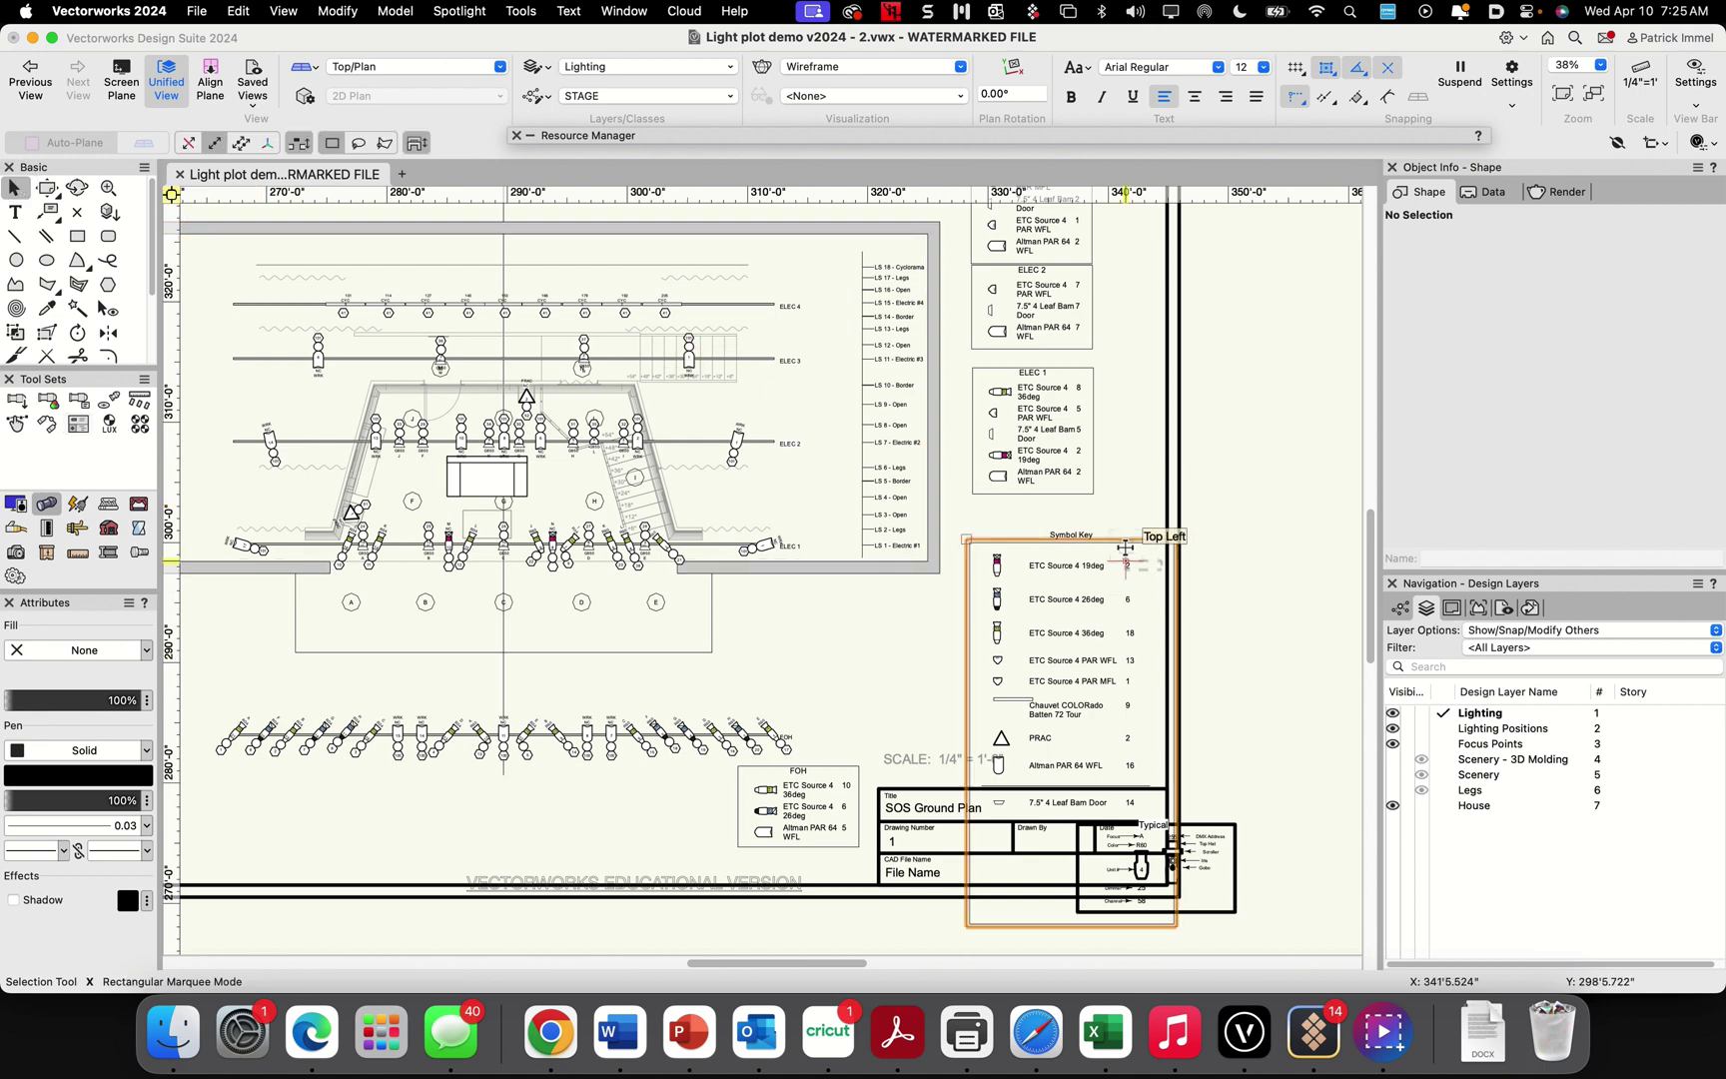
drag(1128, 547, 1353, 388)
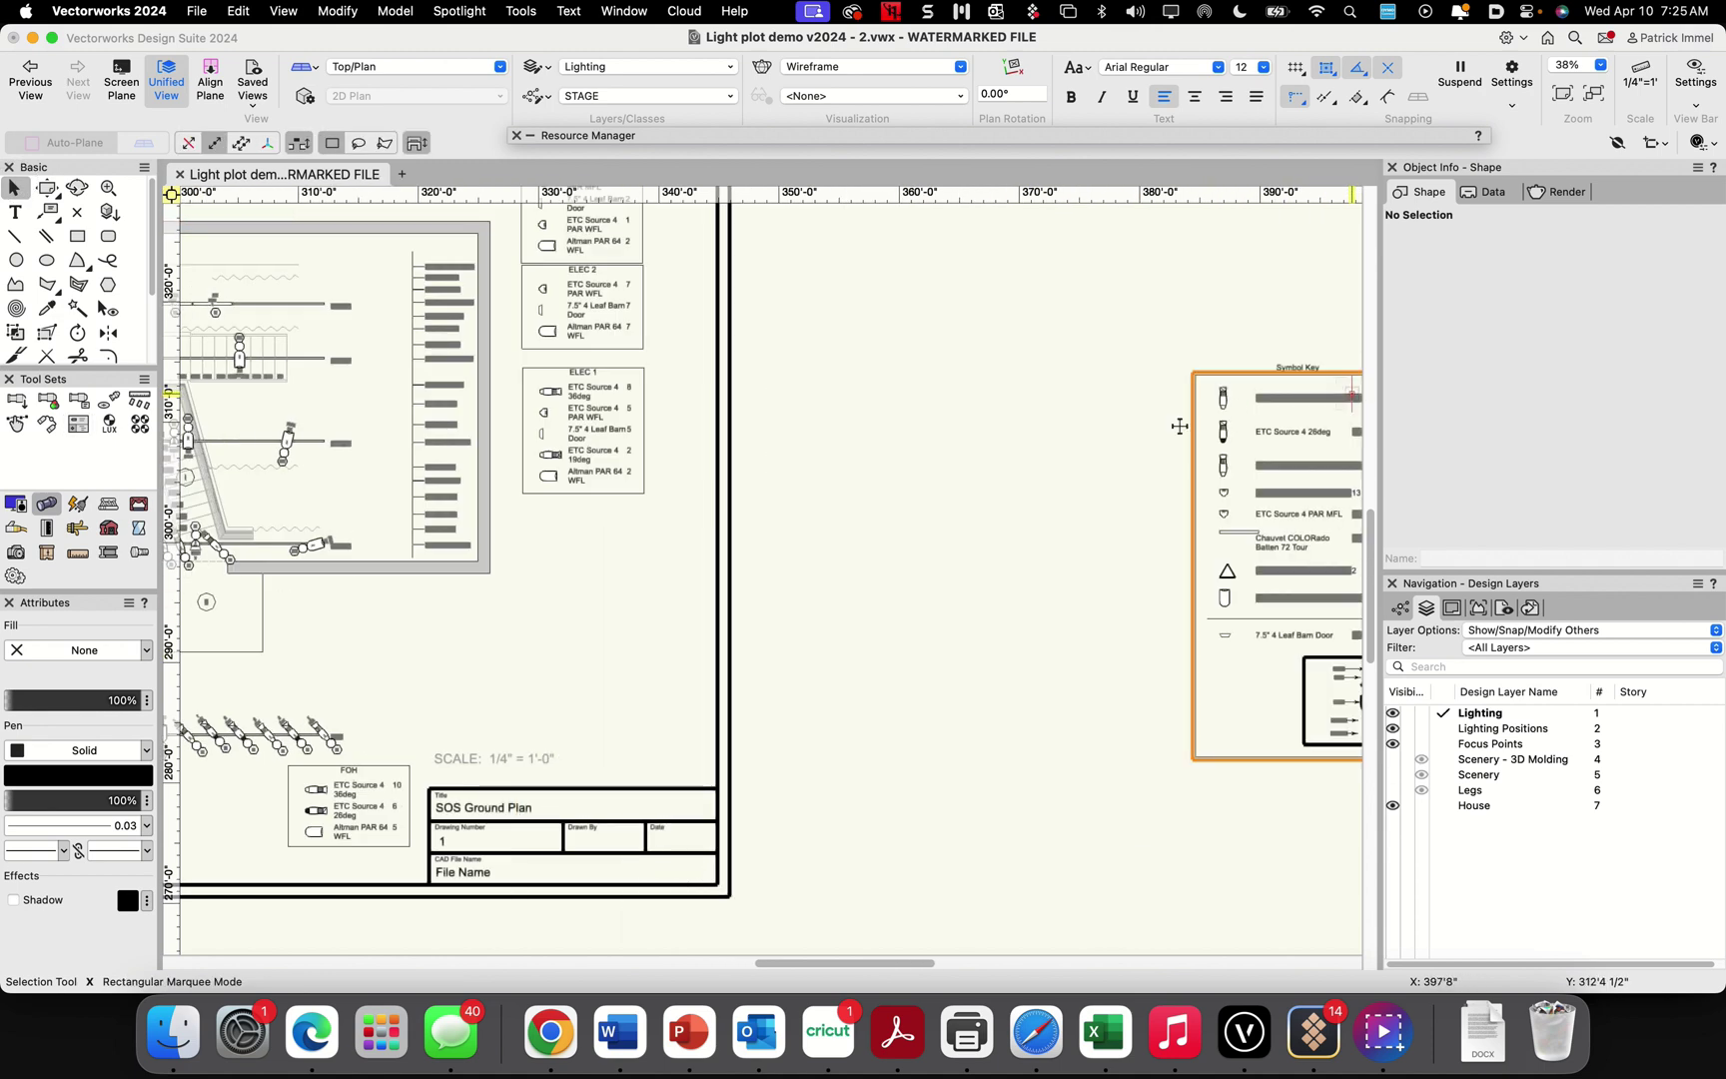
right_click(1251, 377)
click(1247, 375)
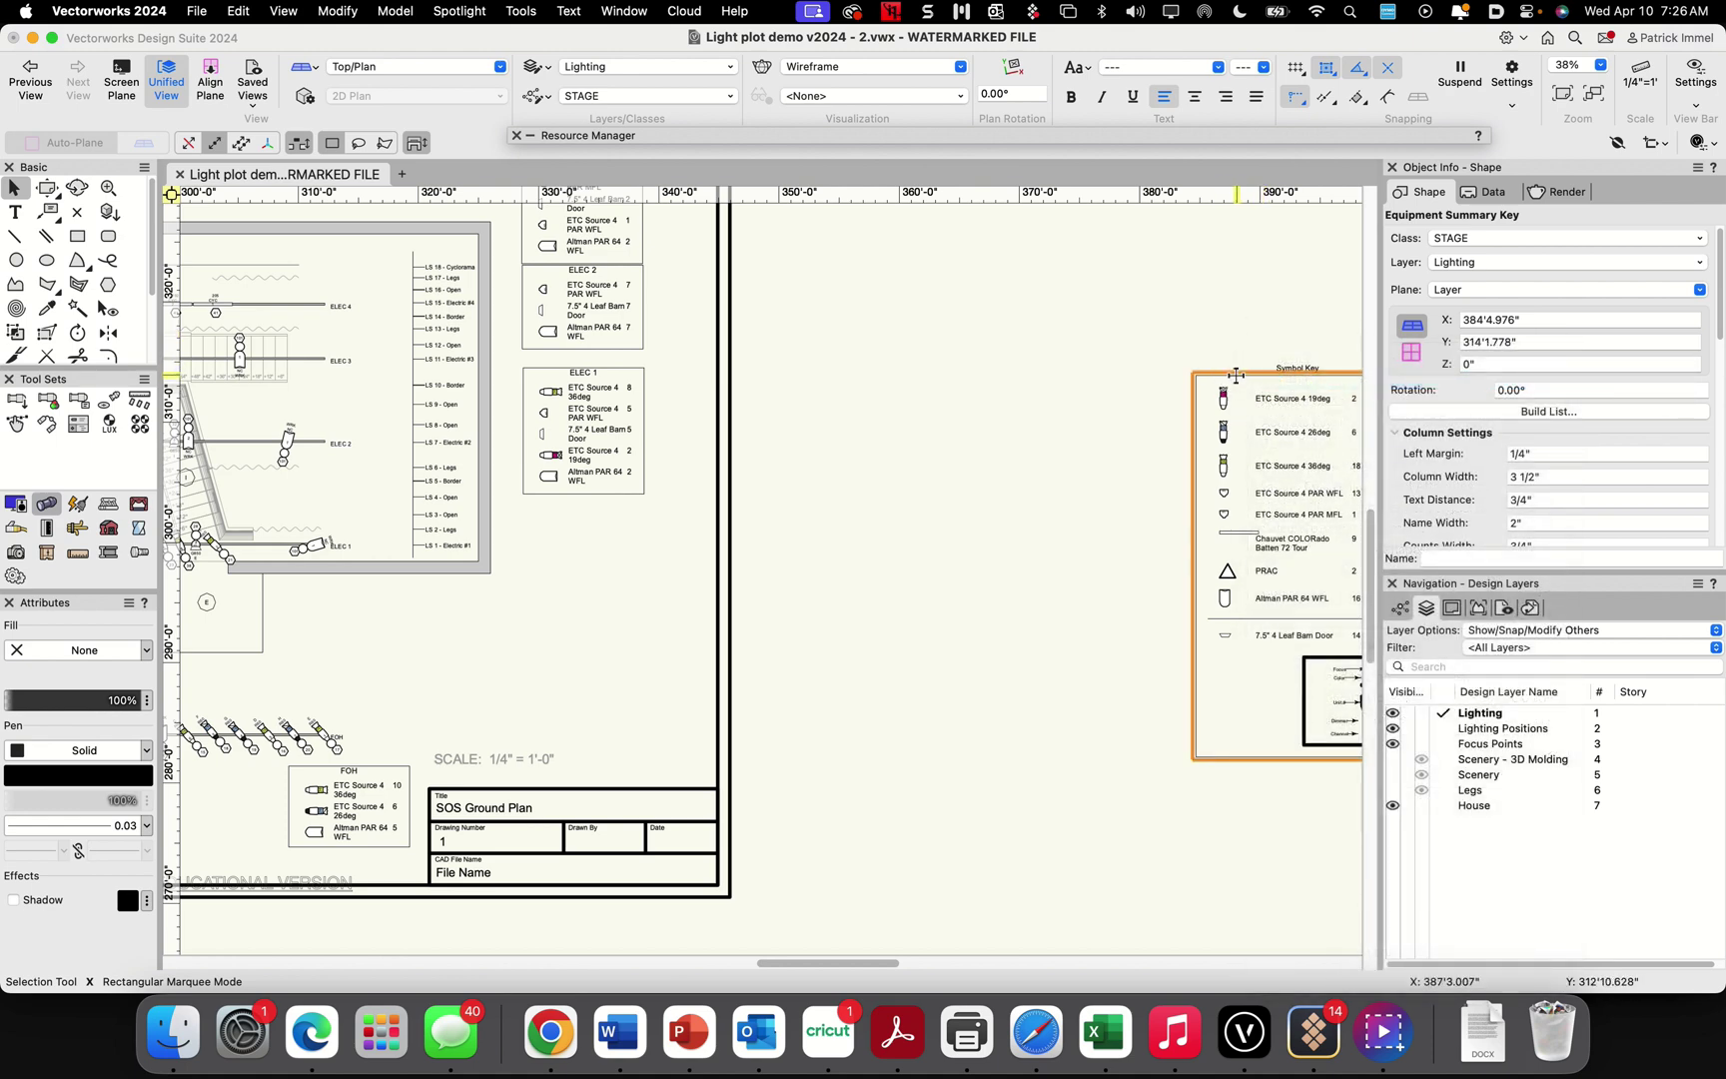
double_click(1234, 376)
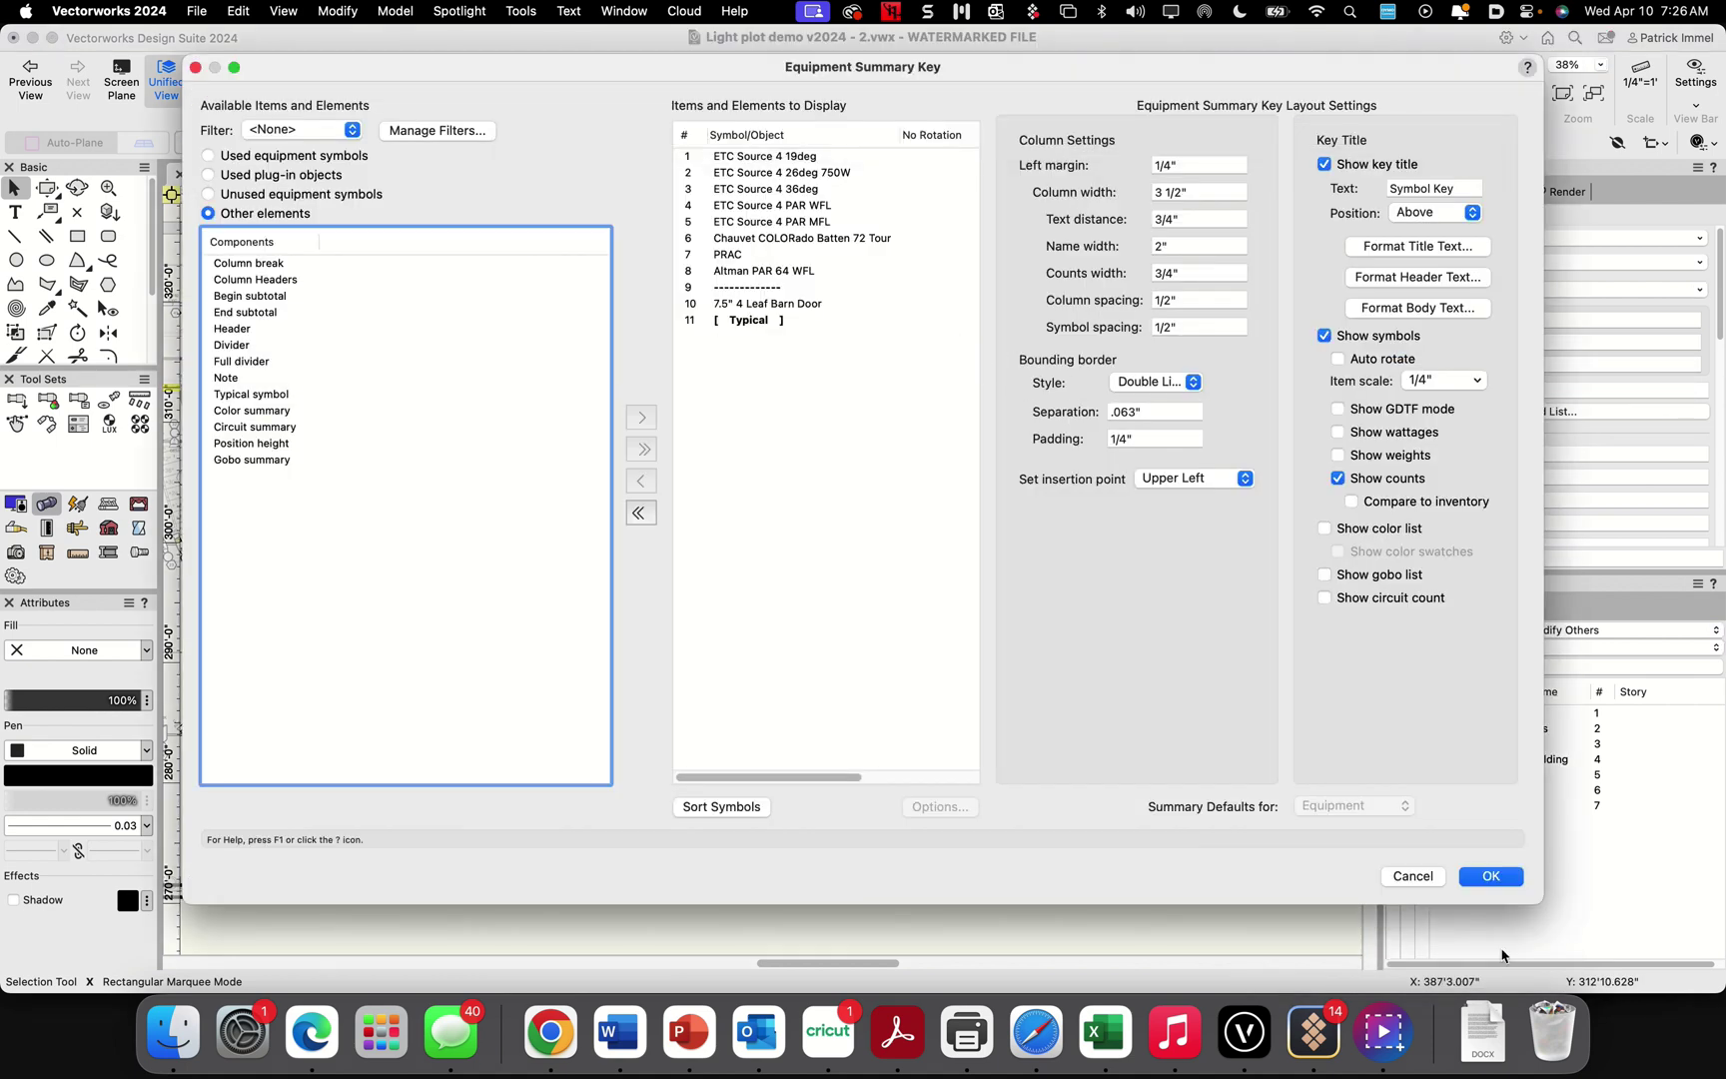
click(1412, 876)
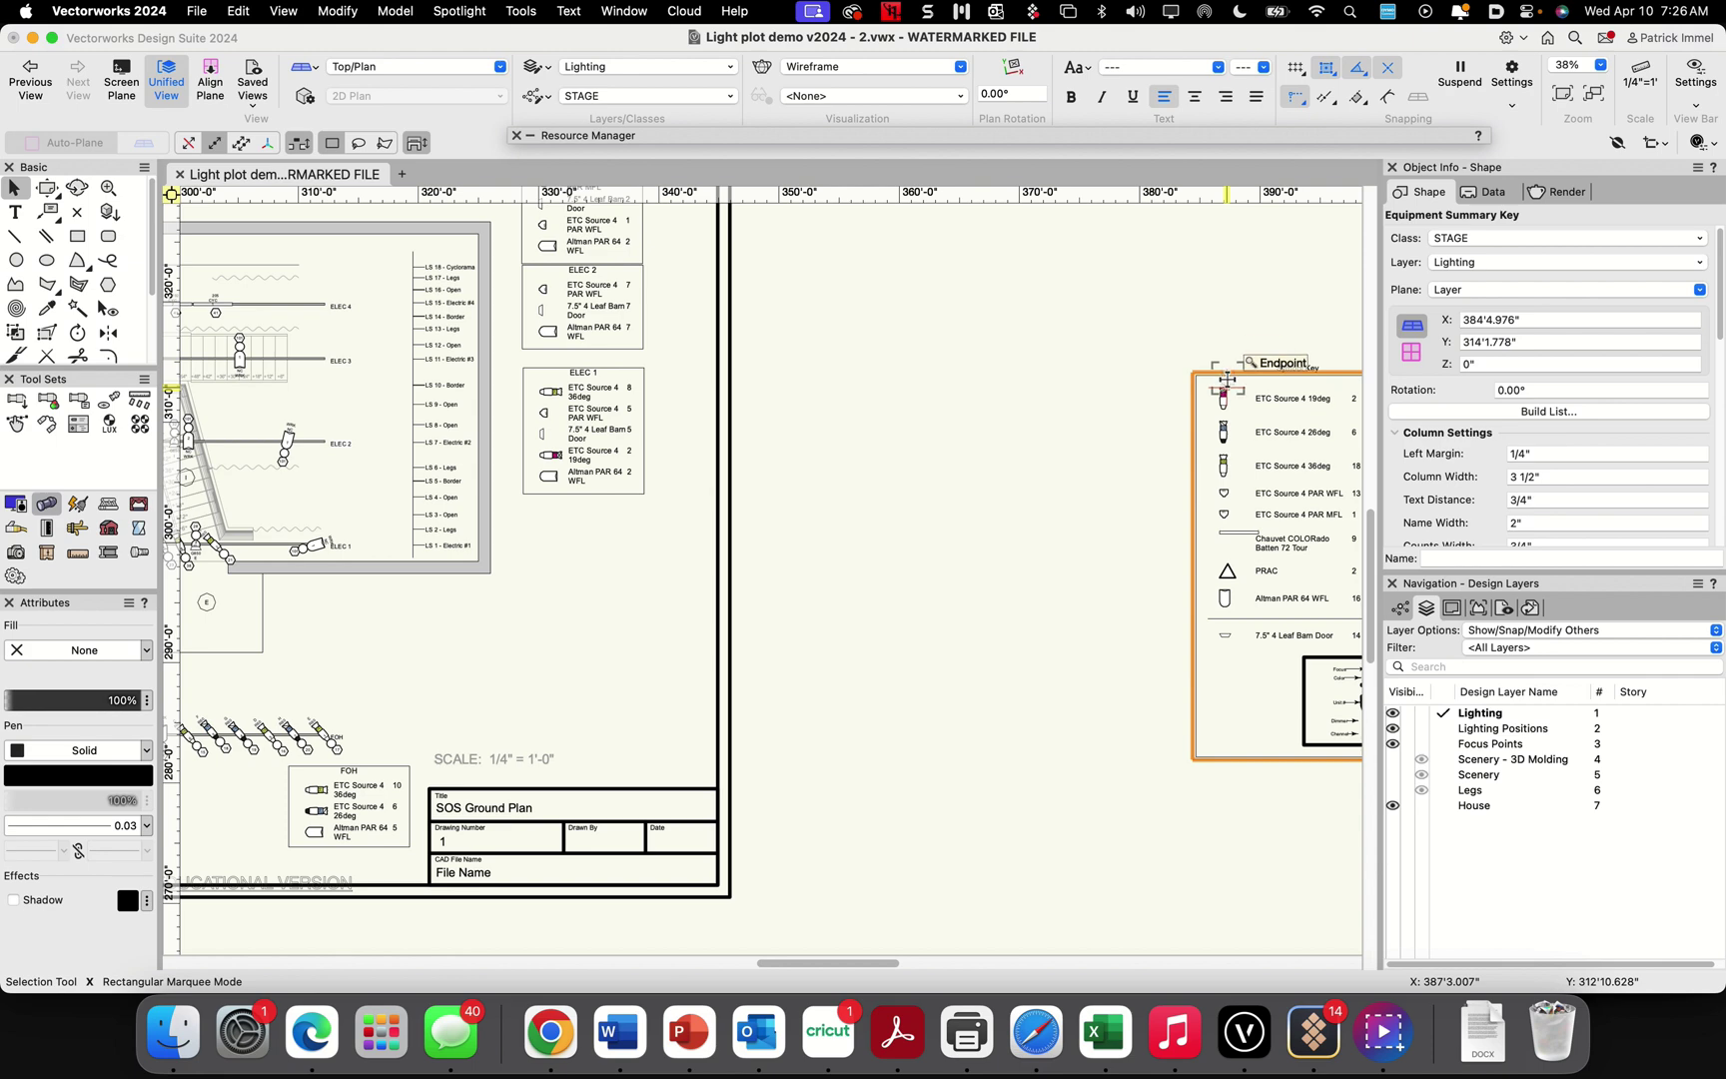
right_click(1232, 350)
click(1164, 395)
Move the Symbol Key closer to the drawing border and try to shift its Typical symbol inside the key's frame
drag(1226, 389, 864, 389)
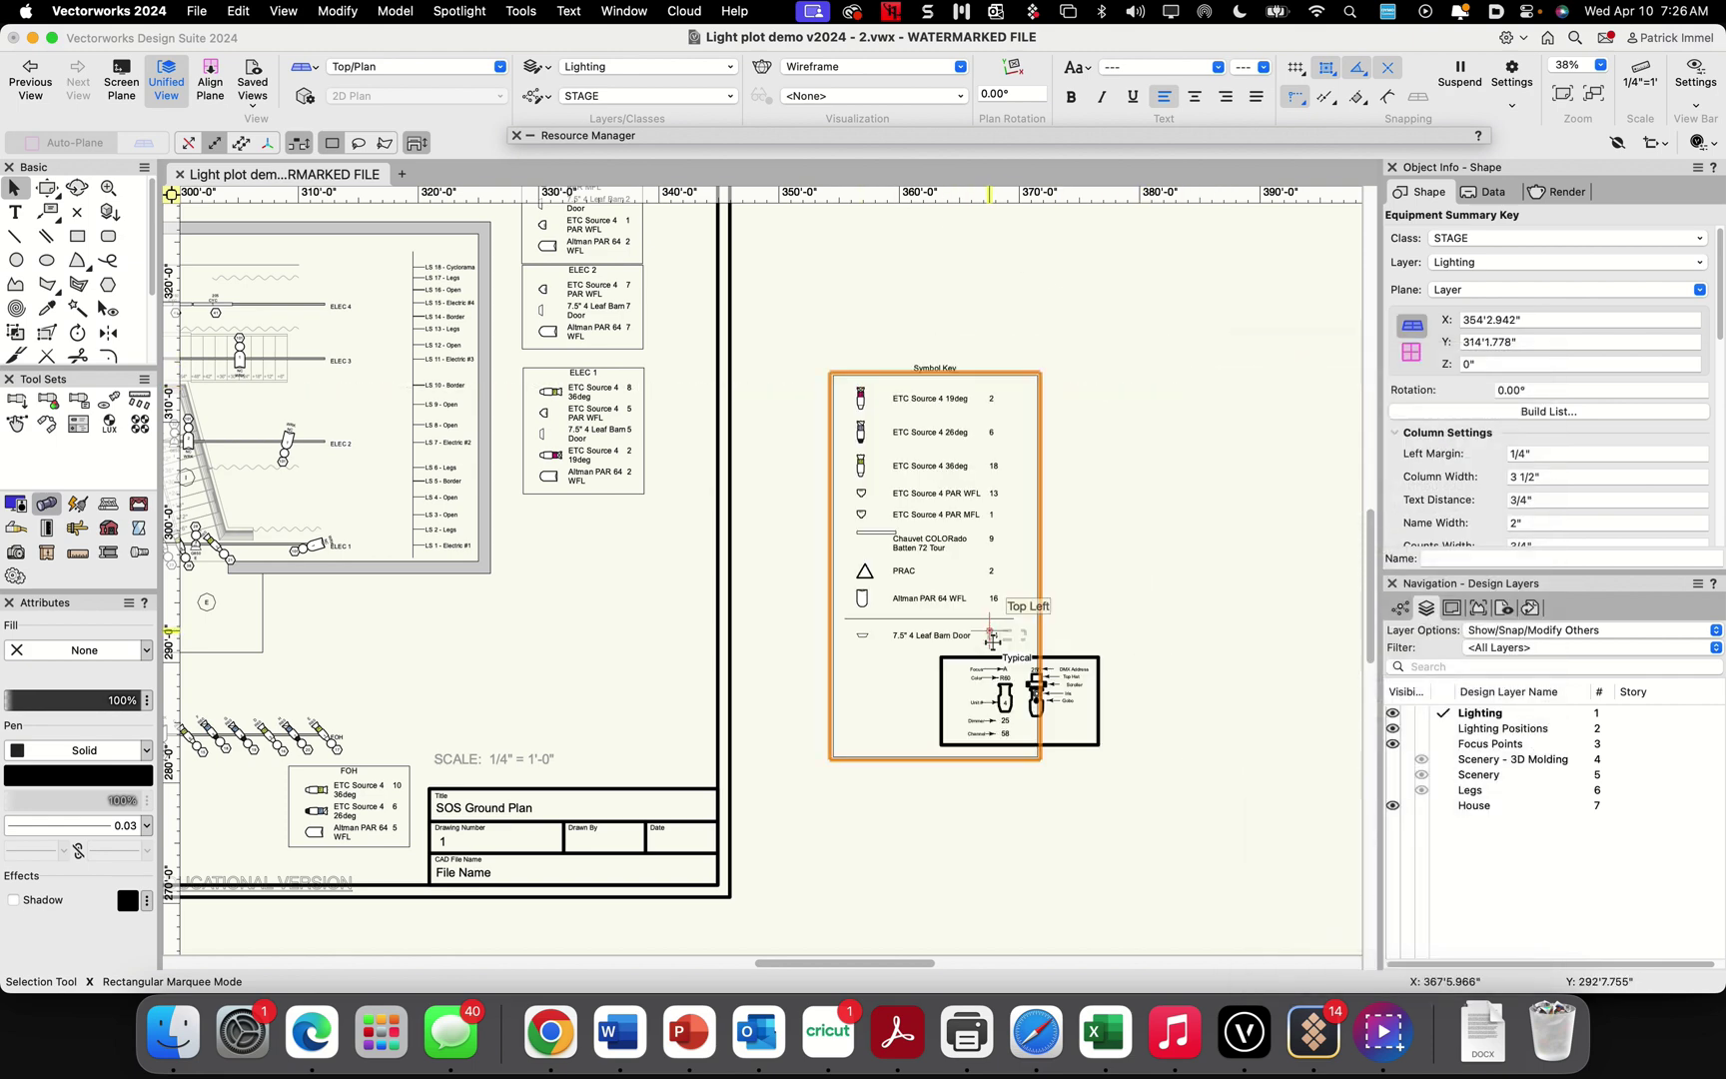
mouse_move(950, 659)
mouse_down()
mouse_move(902, 657)
mouse_move(949, 660)
mouse_up()
click(1106, 604)
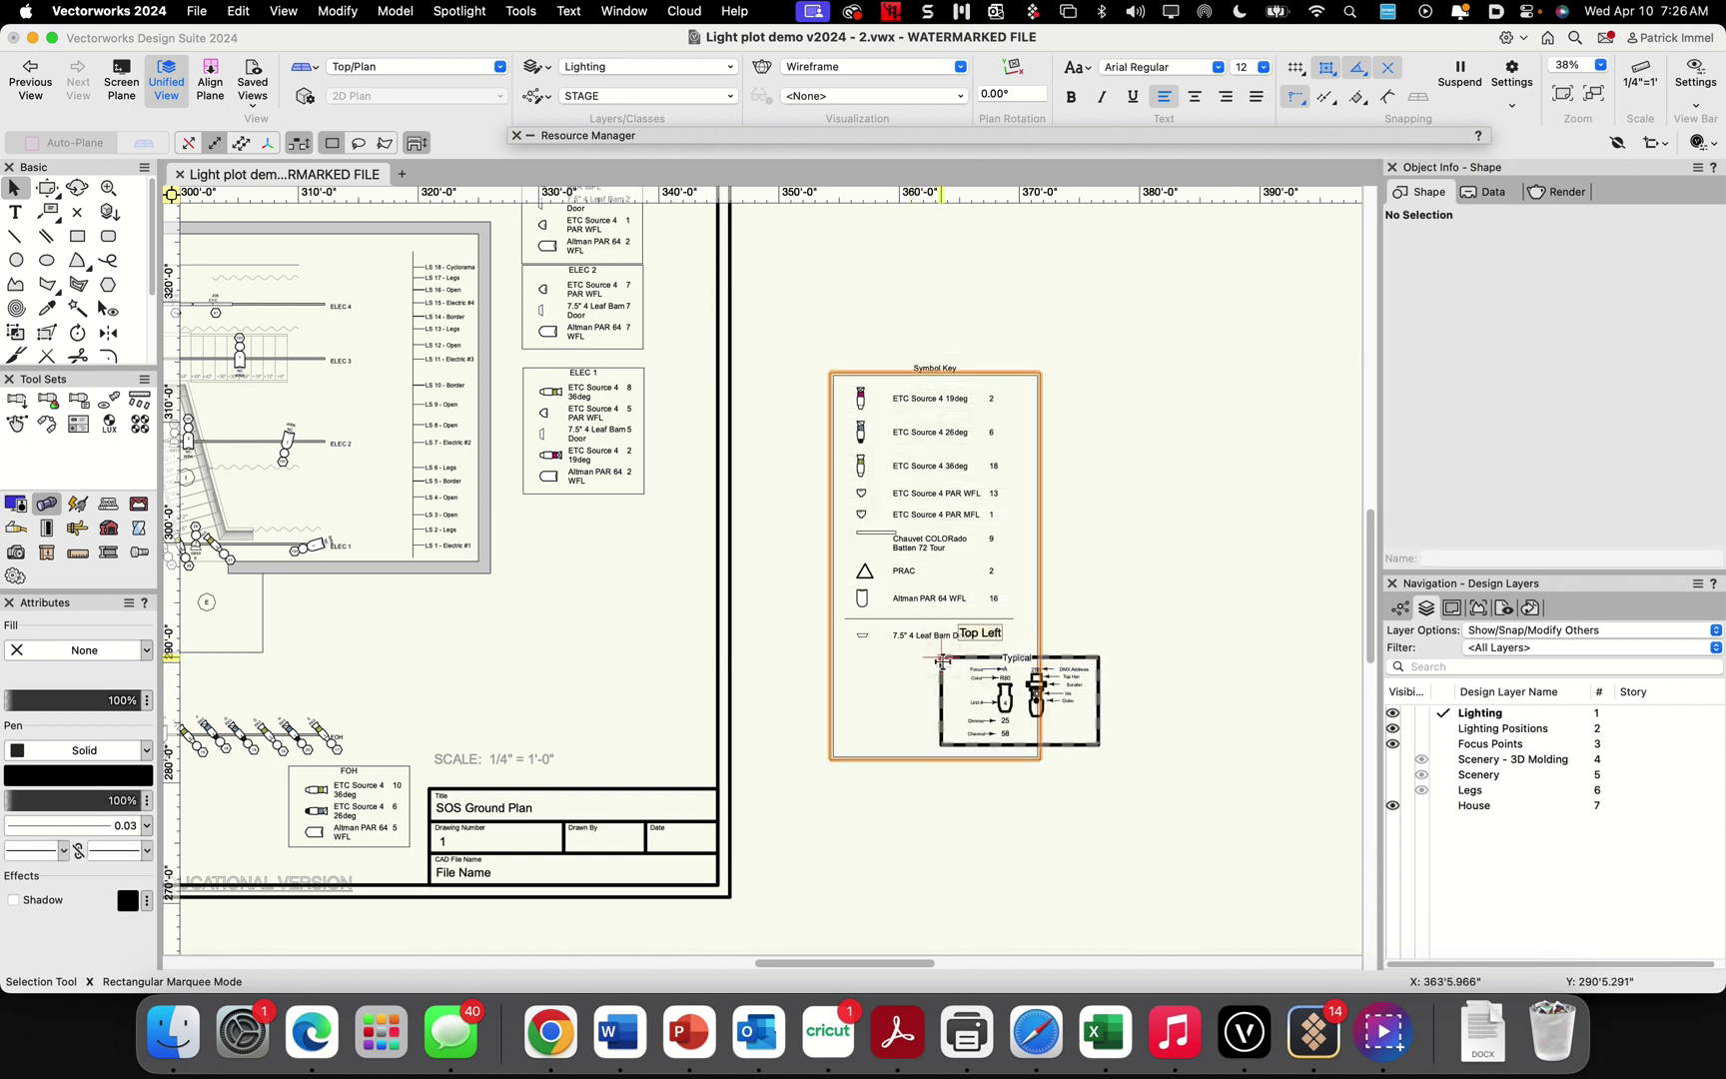
drag(941, 658, 1011, 685)
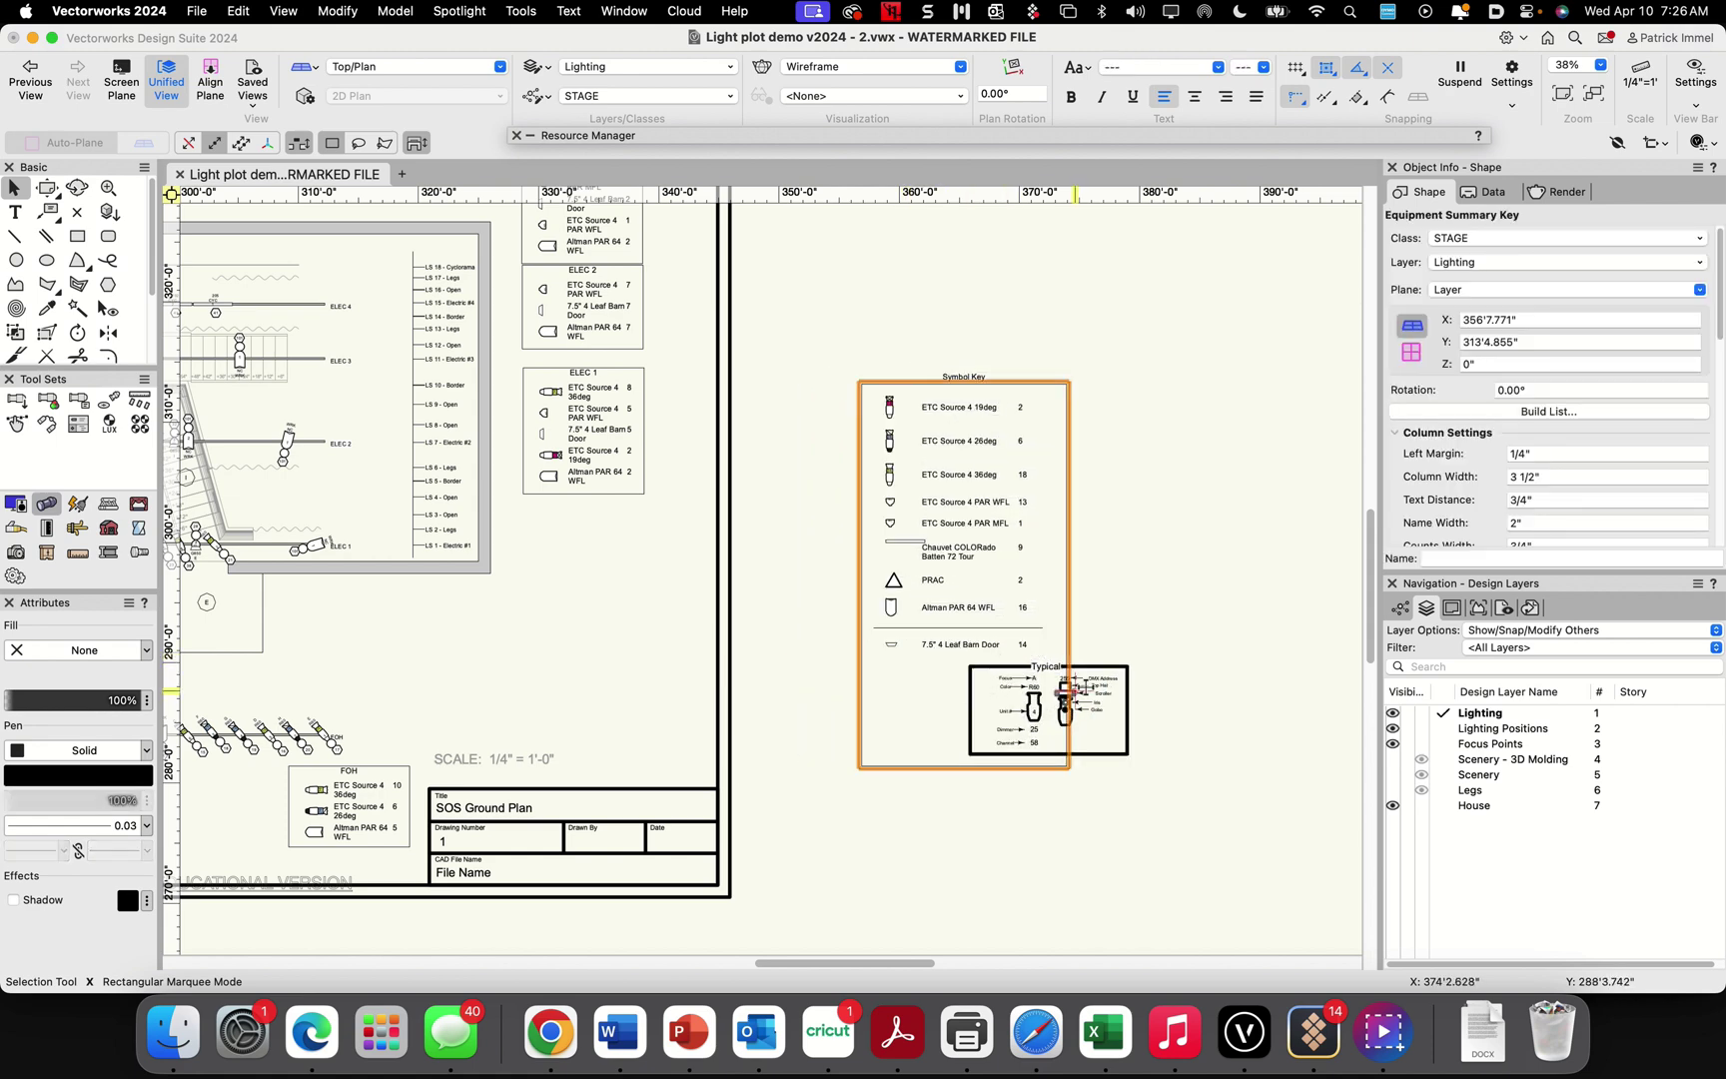
right_click(1099, 664)
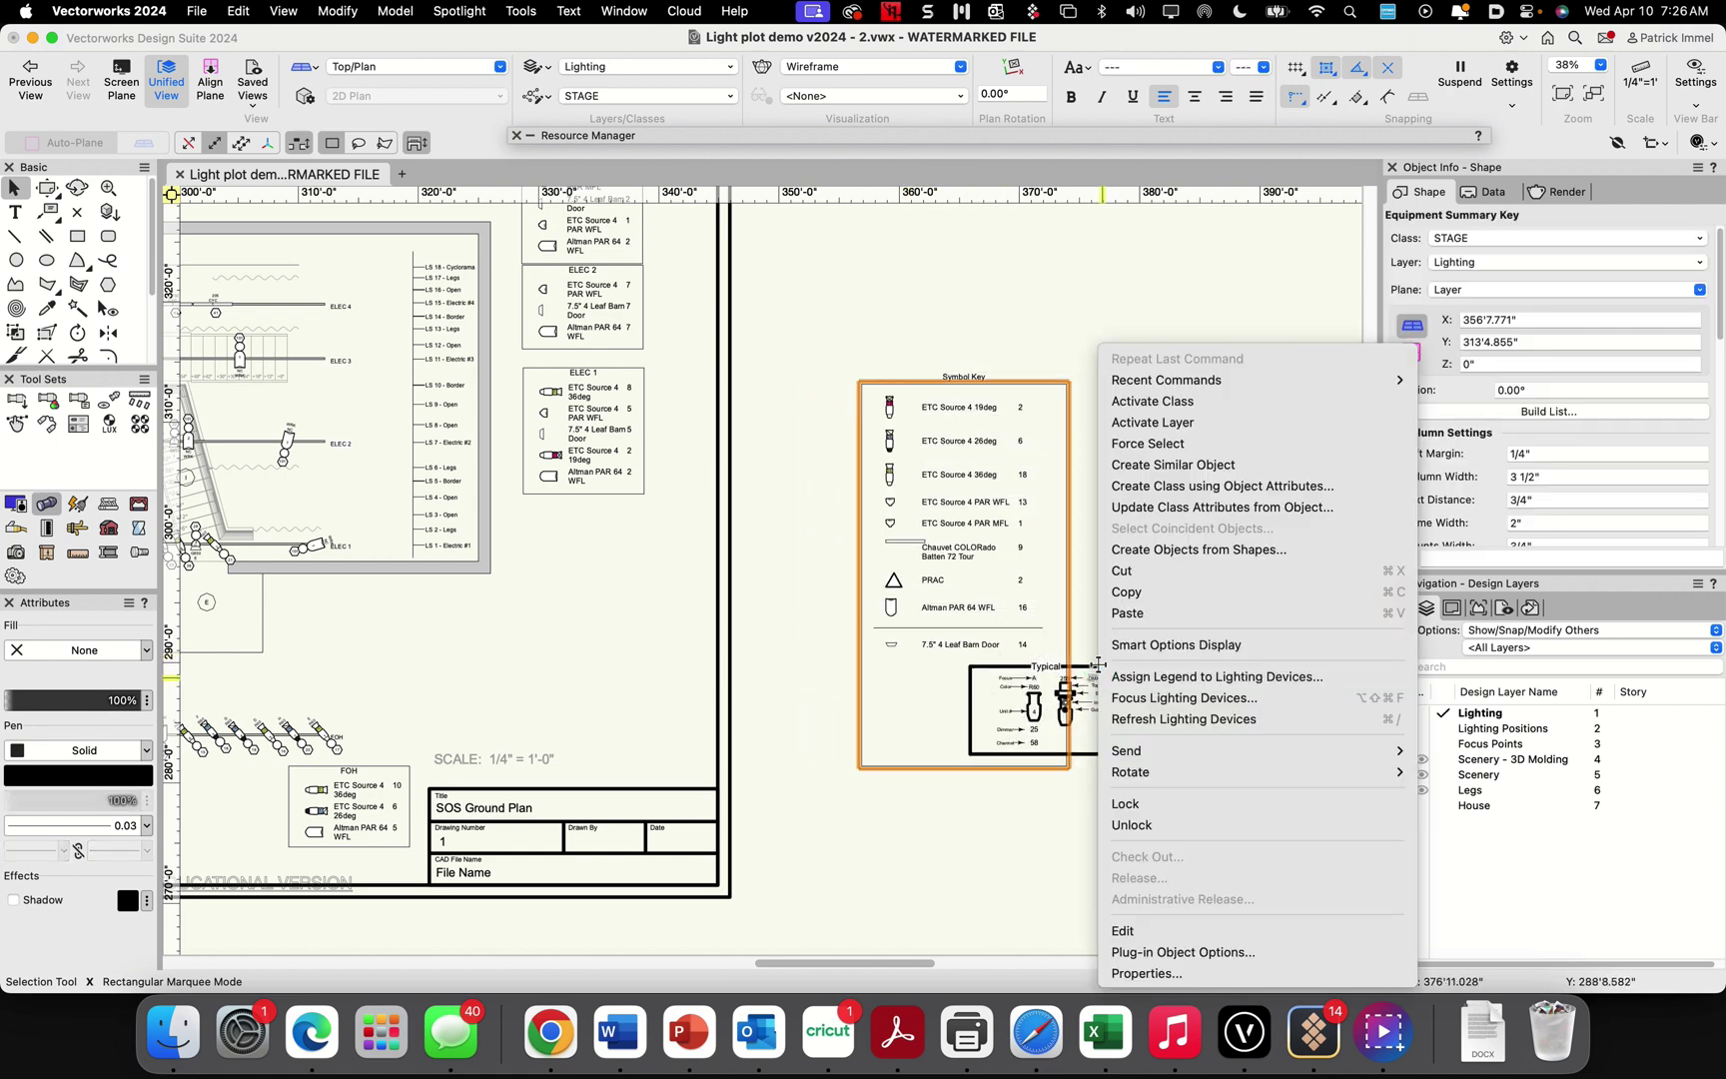
click(1098, 666)
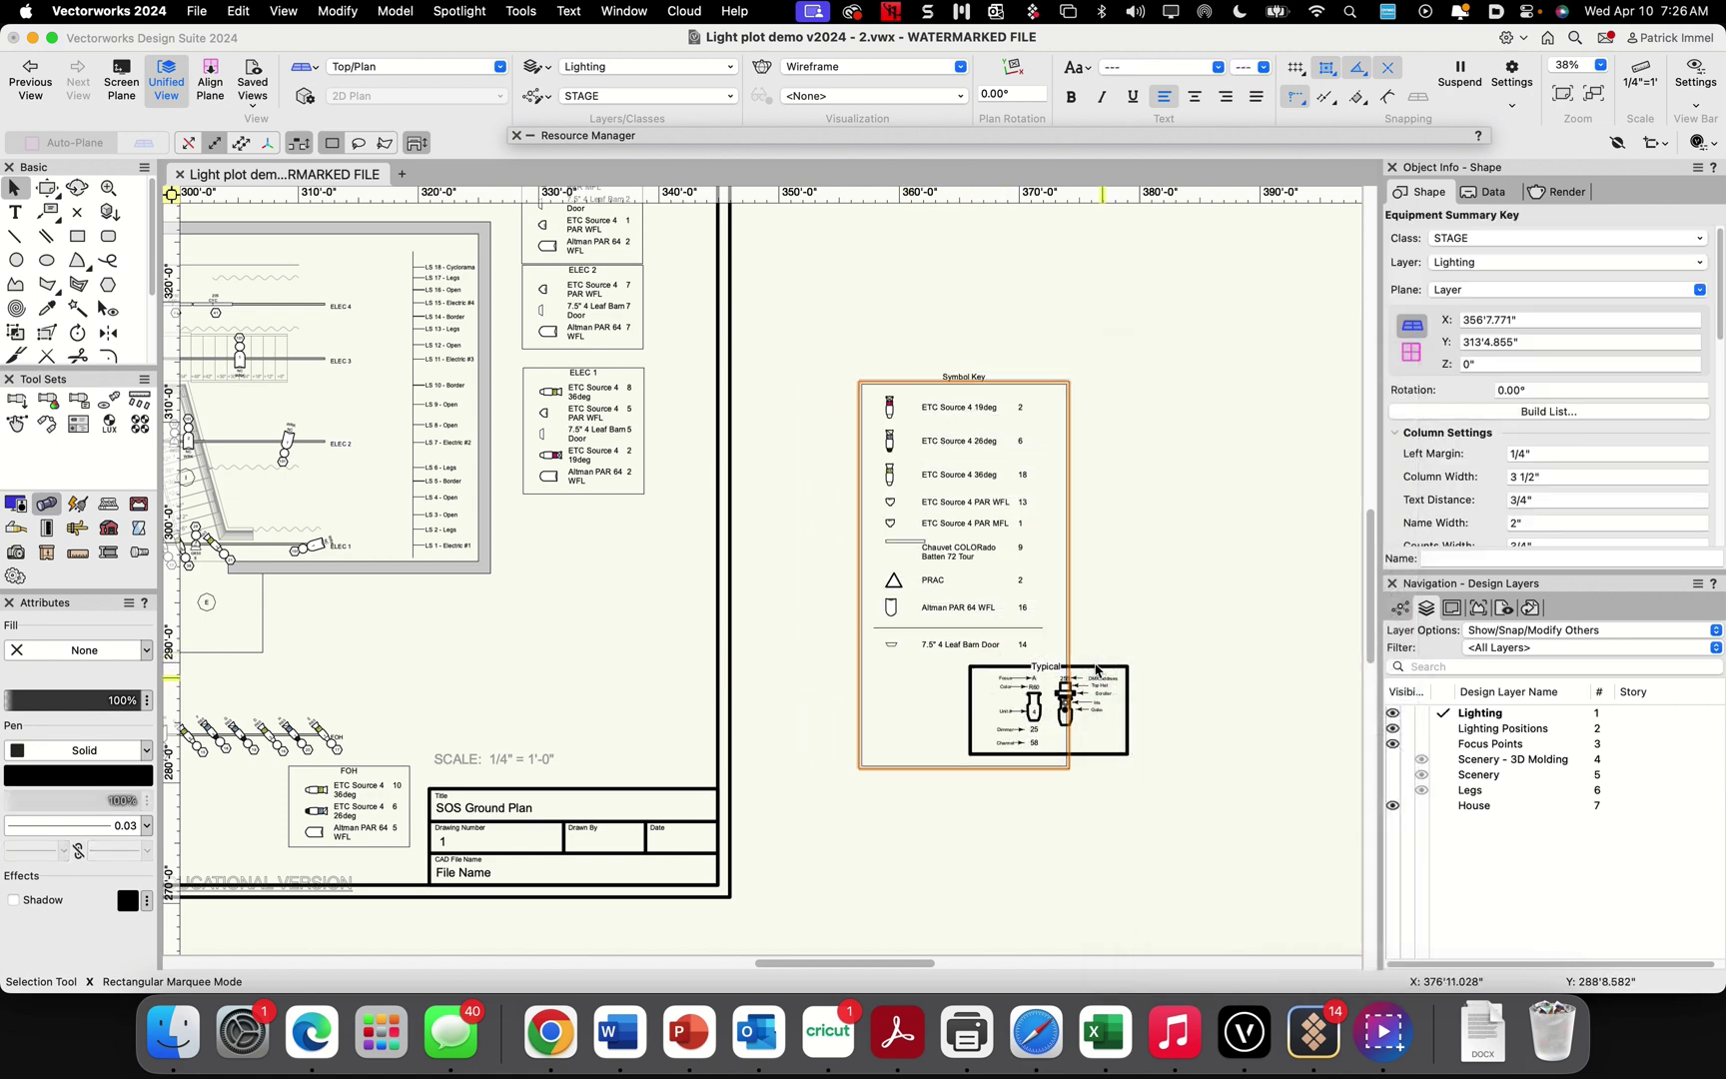
click(967, 666)
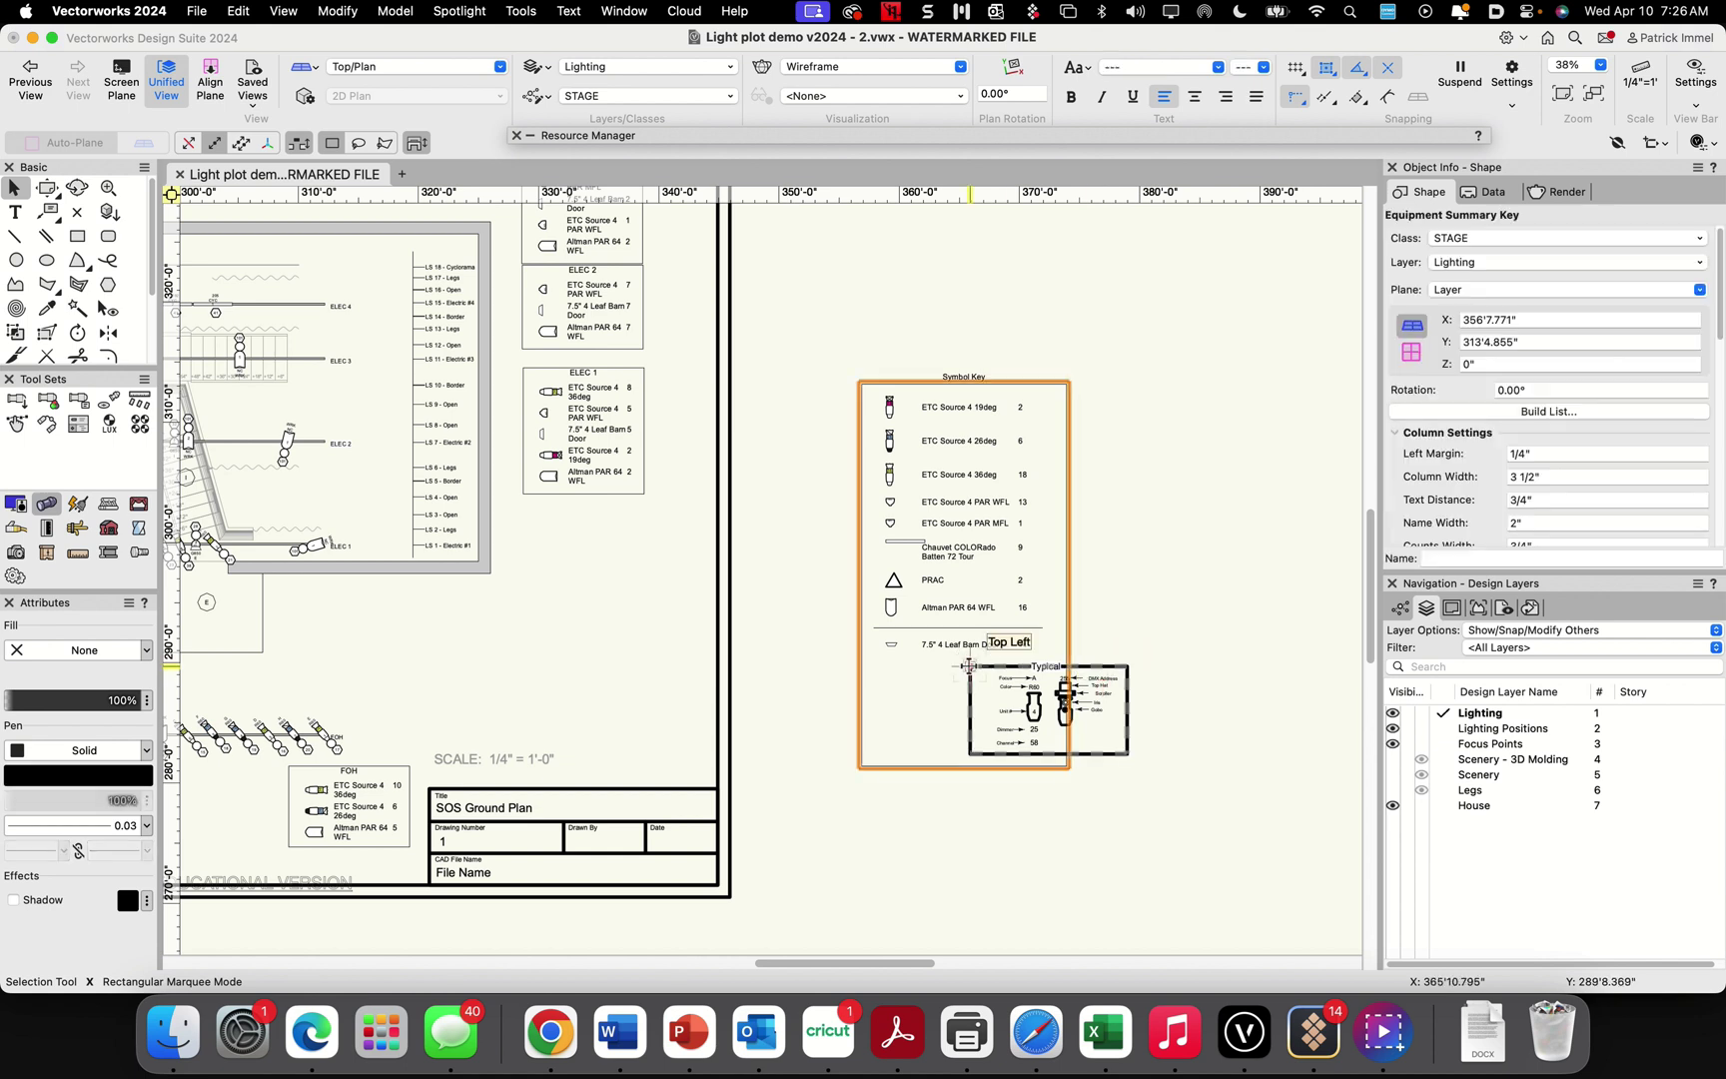
drag(967, 665, 980, 679)
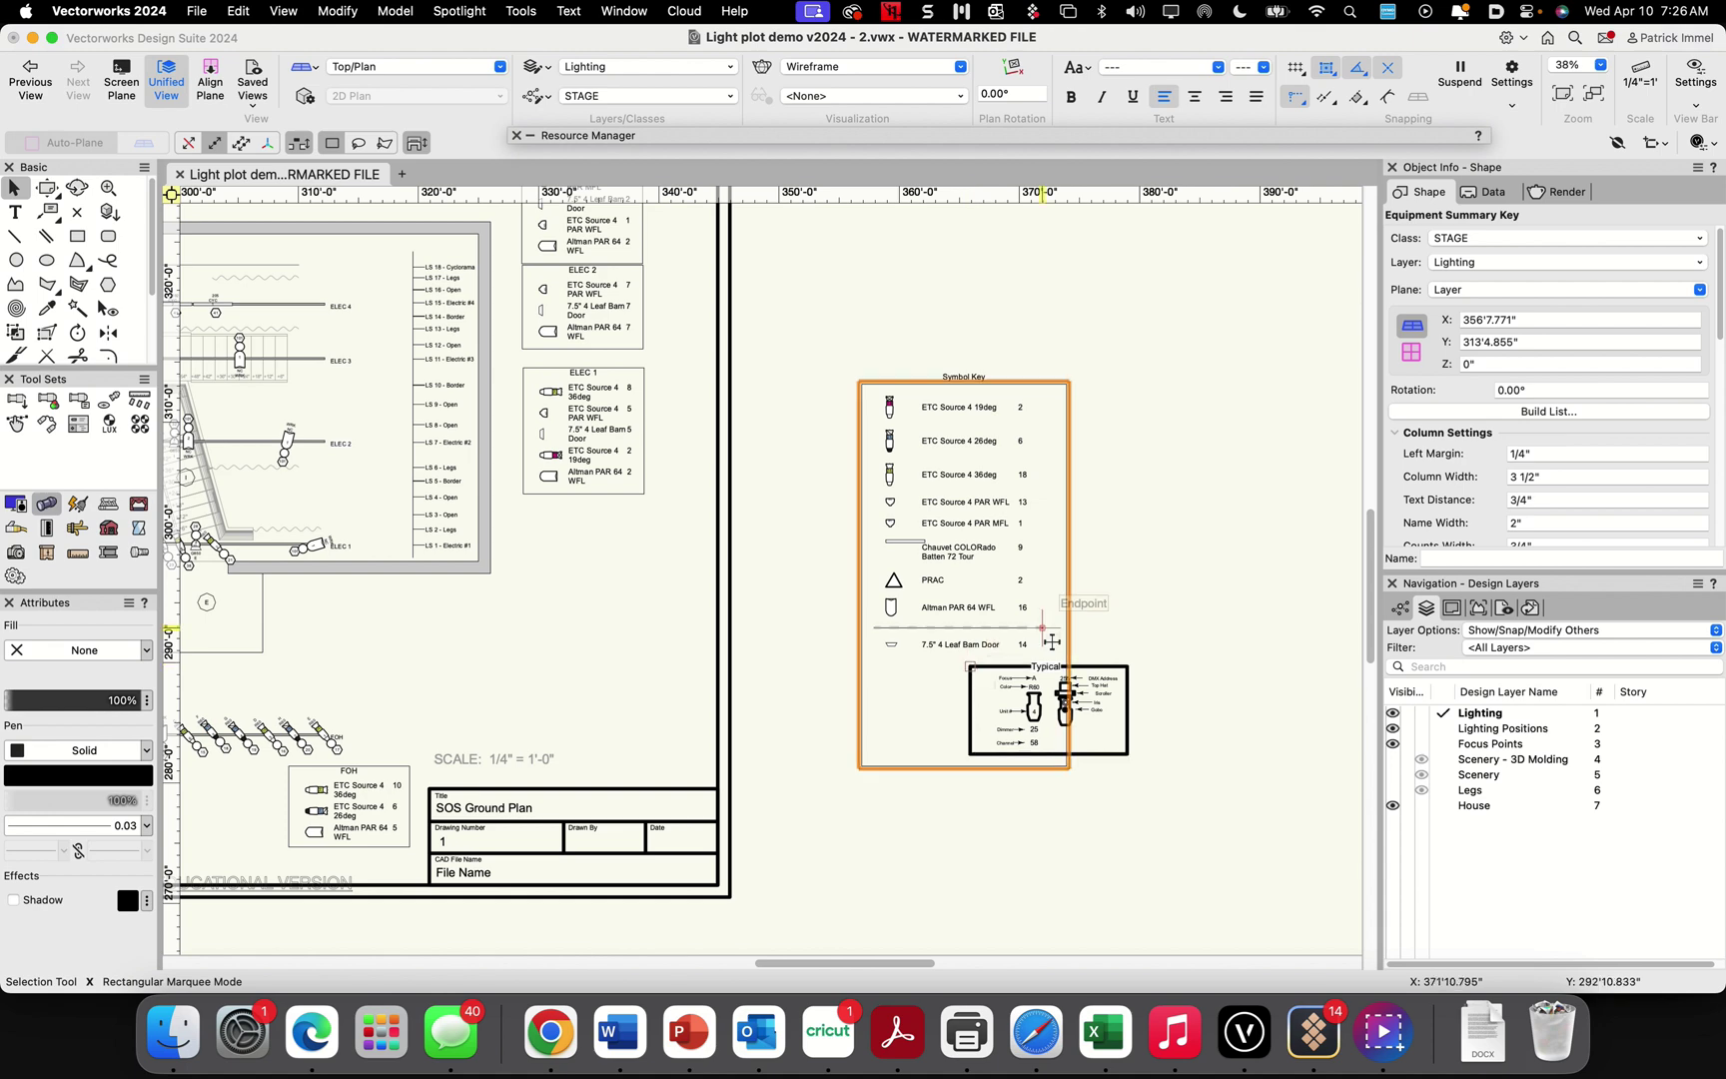
Move the ELEC 4, ELEC 3, ELEC 2 and ELEC 1 summary keys into a row above the theater's upstage wall
drag(1371, 639, 1380, 595)
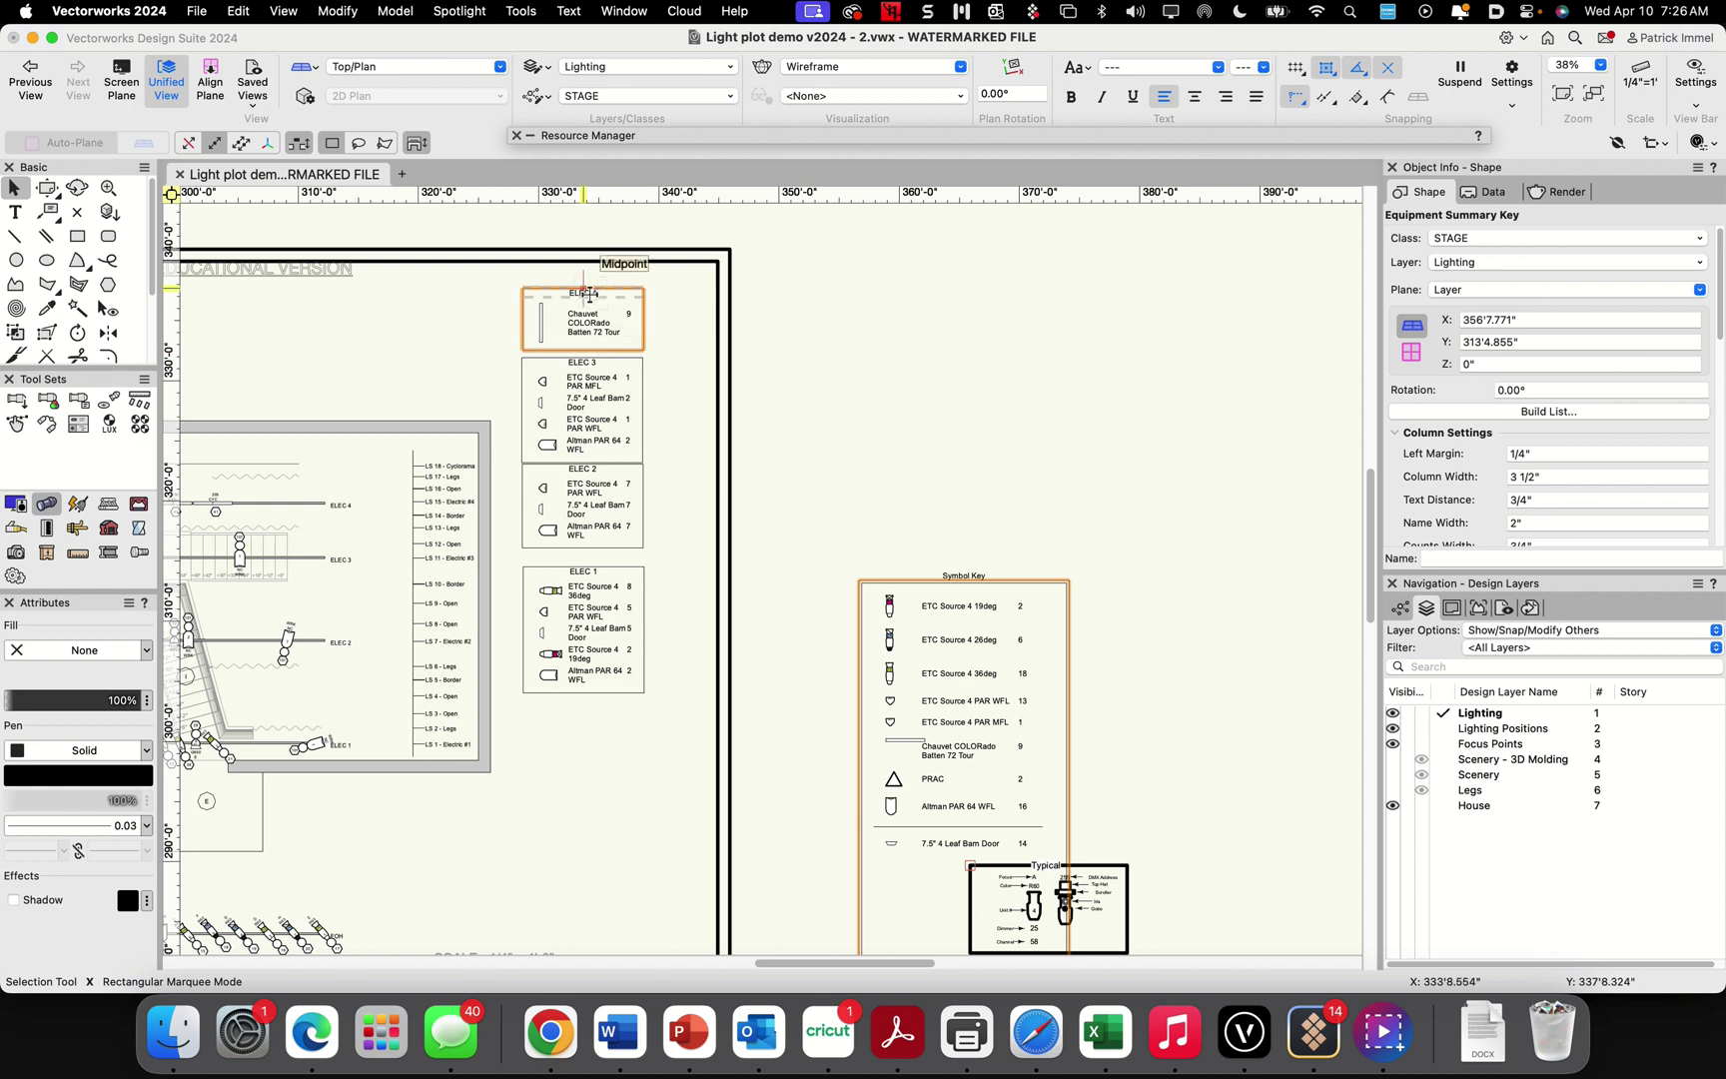
drag(582, 292, 379, 293)
drag(390, 334, 414, 343)
click(589, 394)
drag(596, 400, 298, 346)
drag(577, 497, 286, 359)
drag(756, 644, 178, 355)
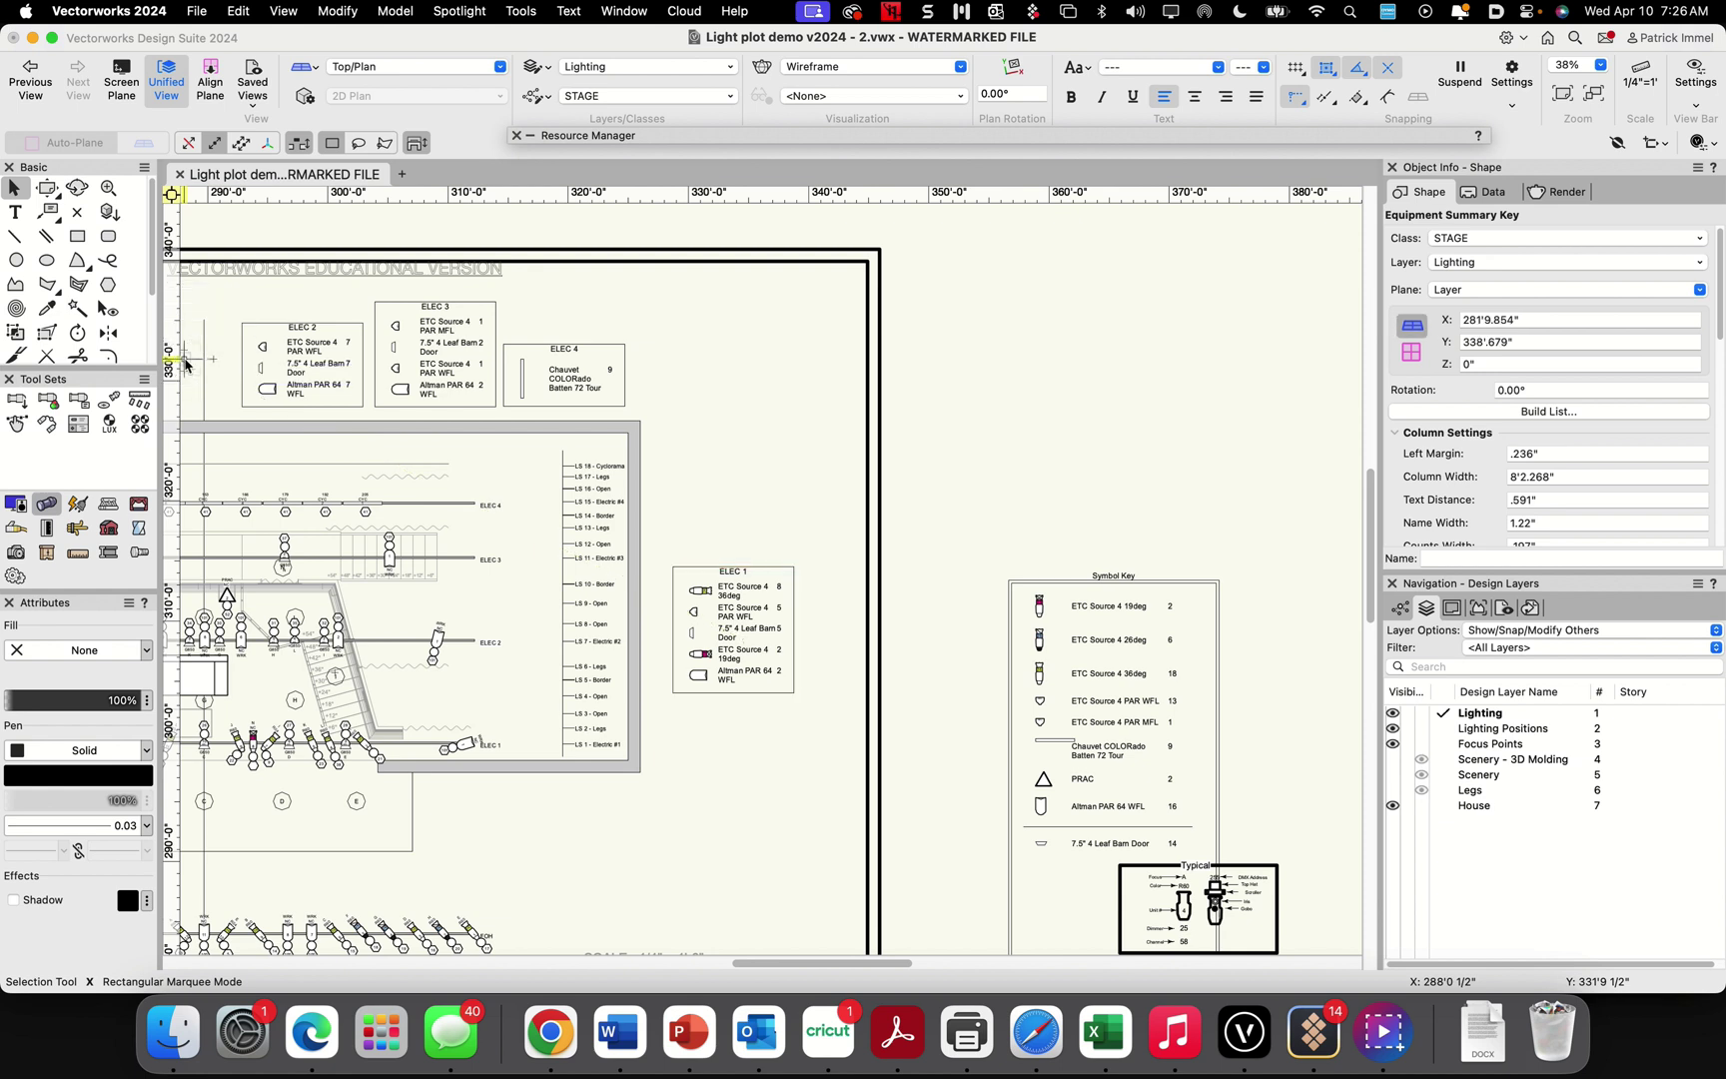
Place the Symbol Key inside the drawing border, between the theater's side wall and the page edge above the title block
click(1011, 662)
drag(1009, 655, 615, 605)
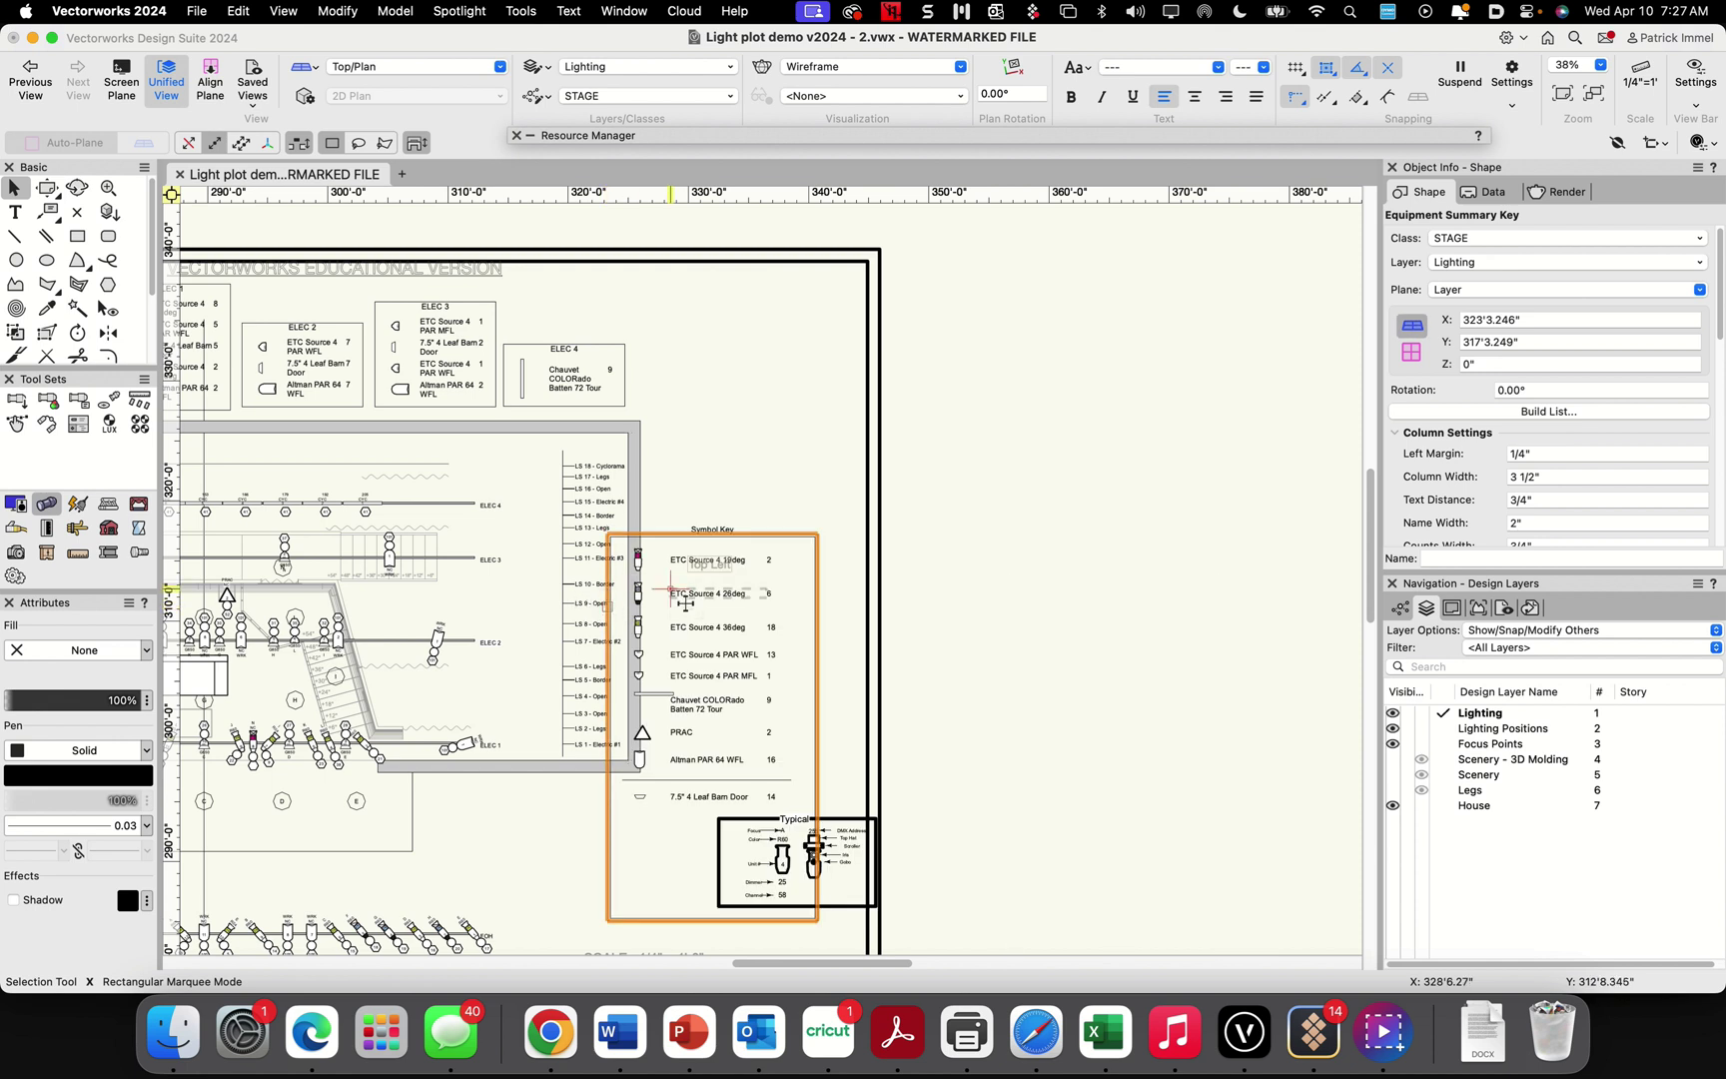
click(744, 815)
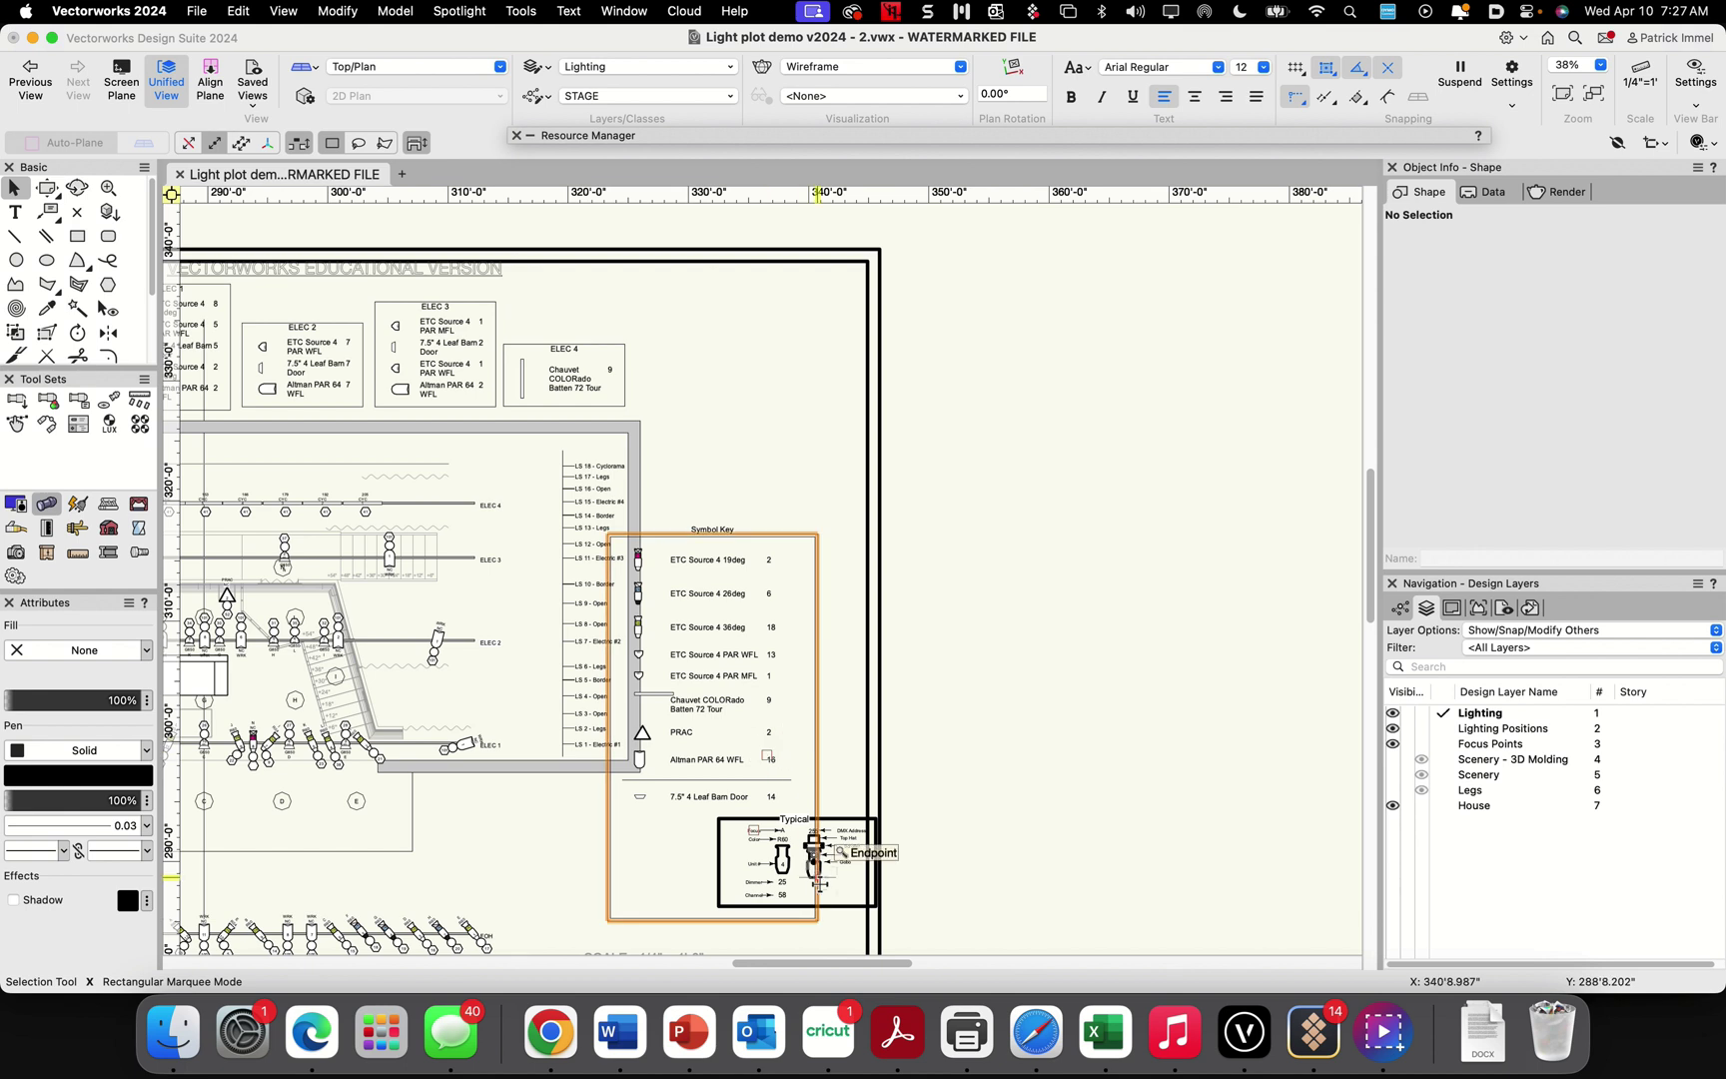
drag(778, 700, 796, 699)
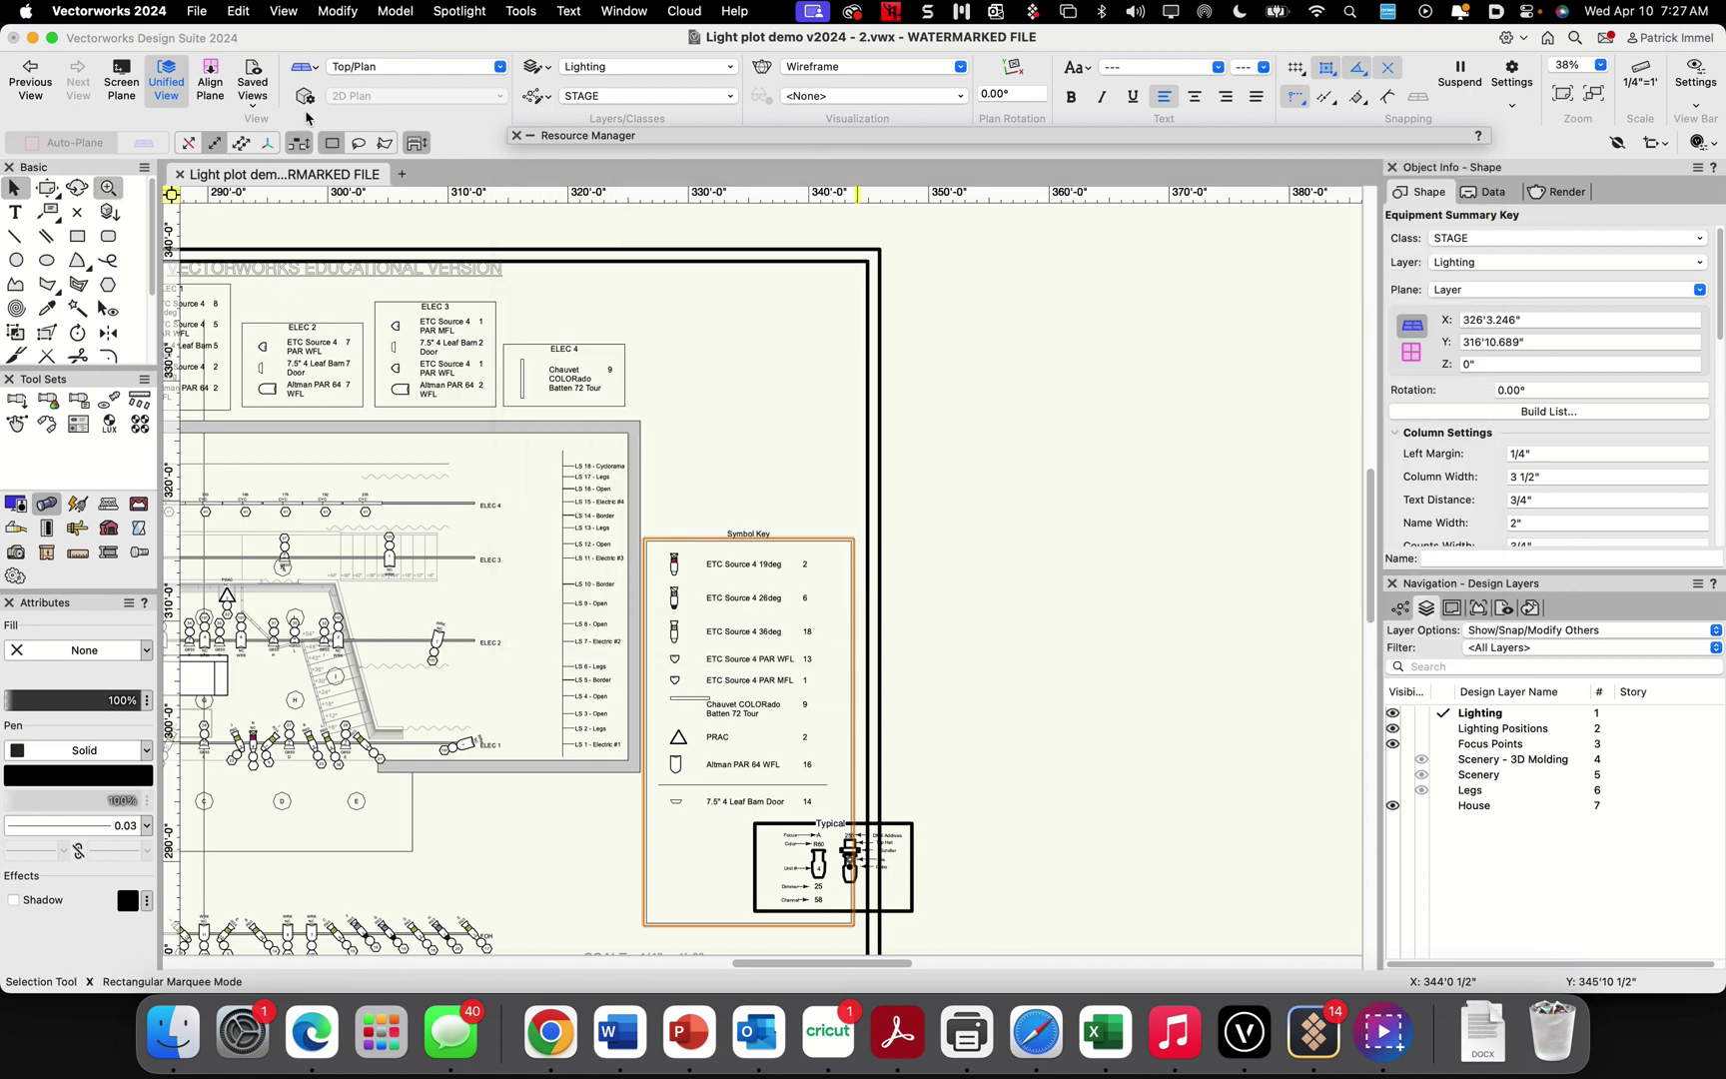
click(1563, 93)
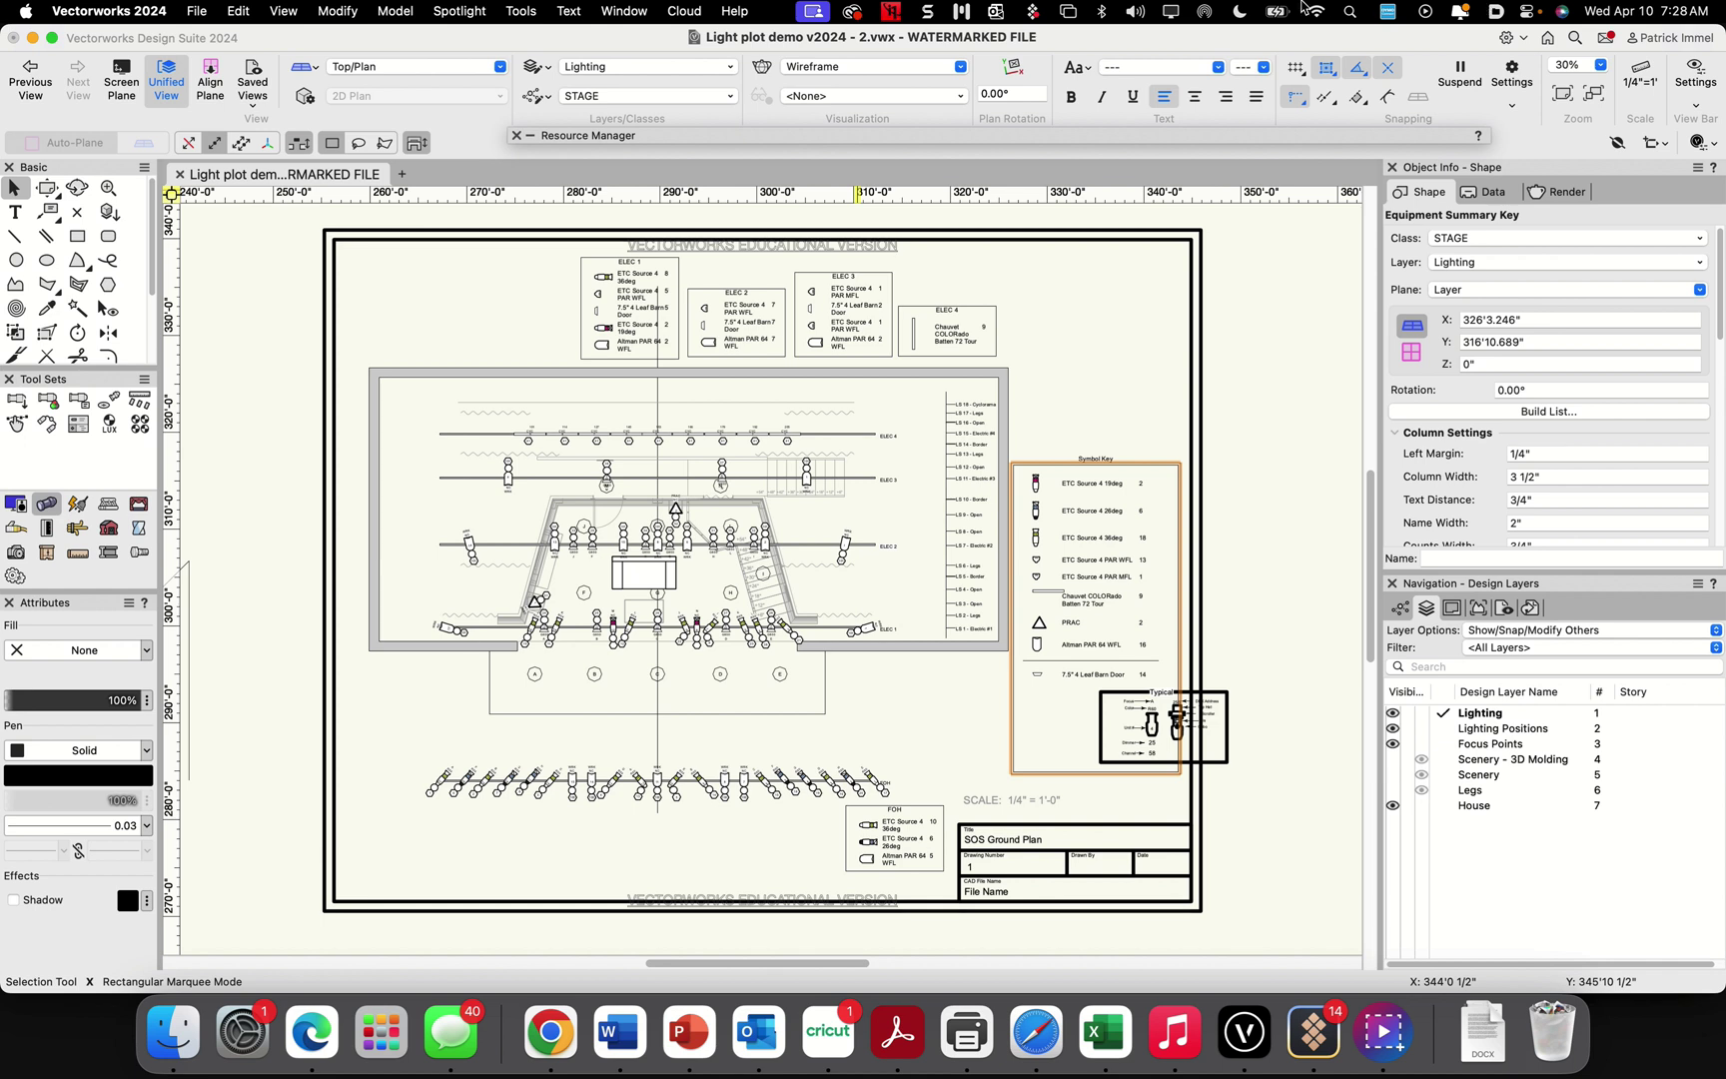
click(815, 12)
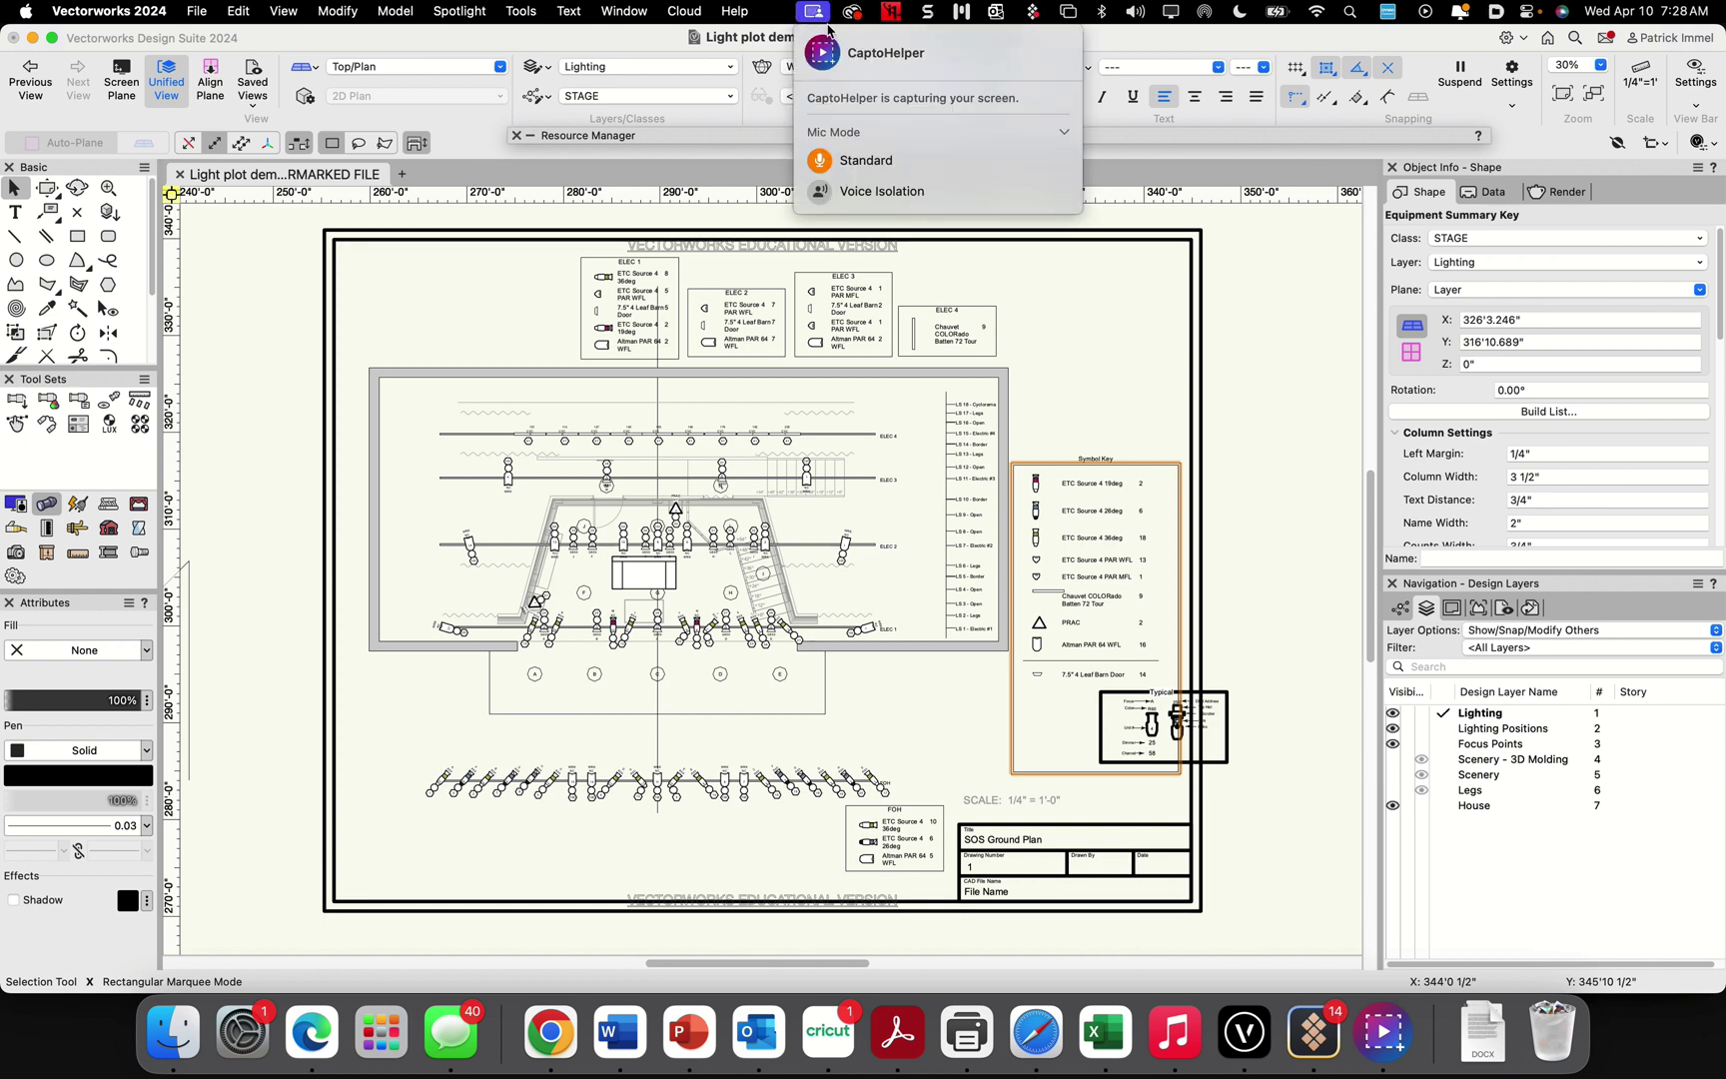
click(861, 54)
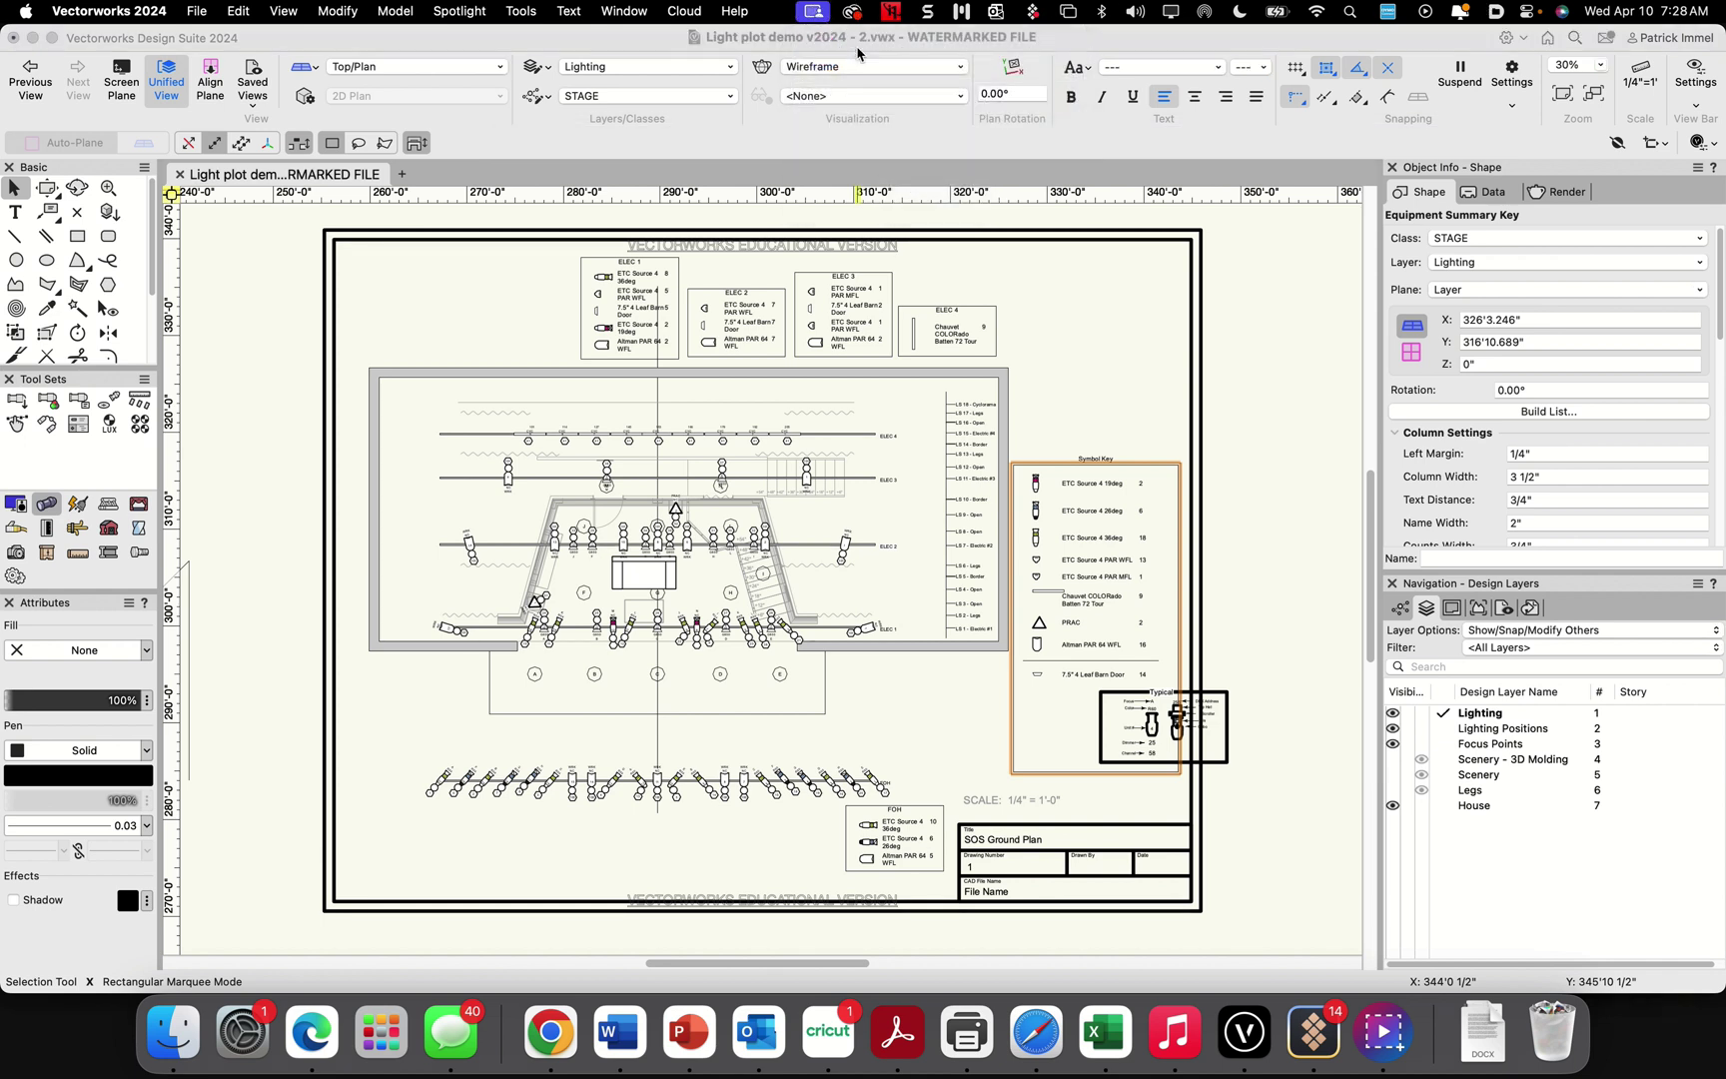
click(814, 11)
click(772, 14)
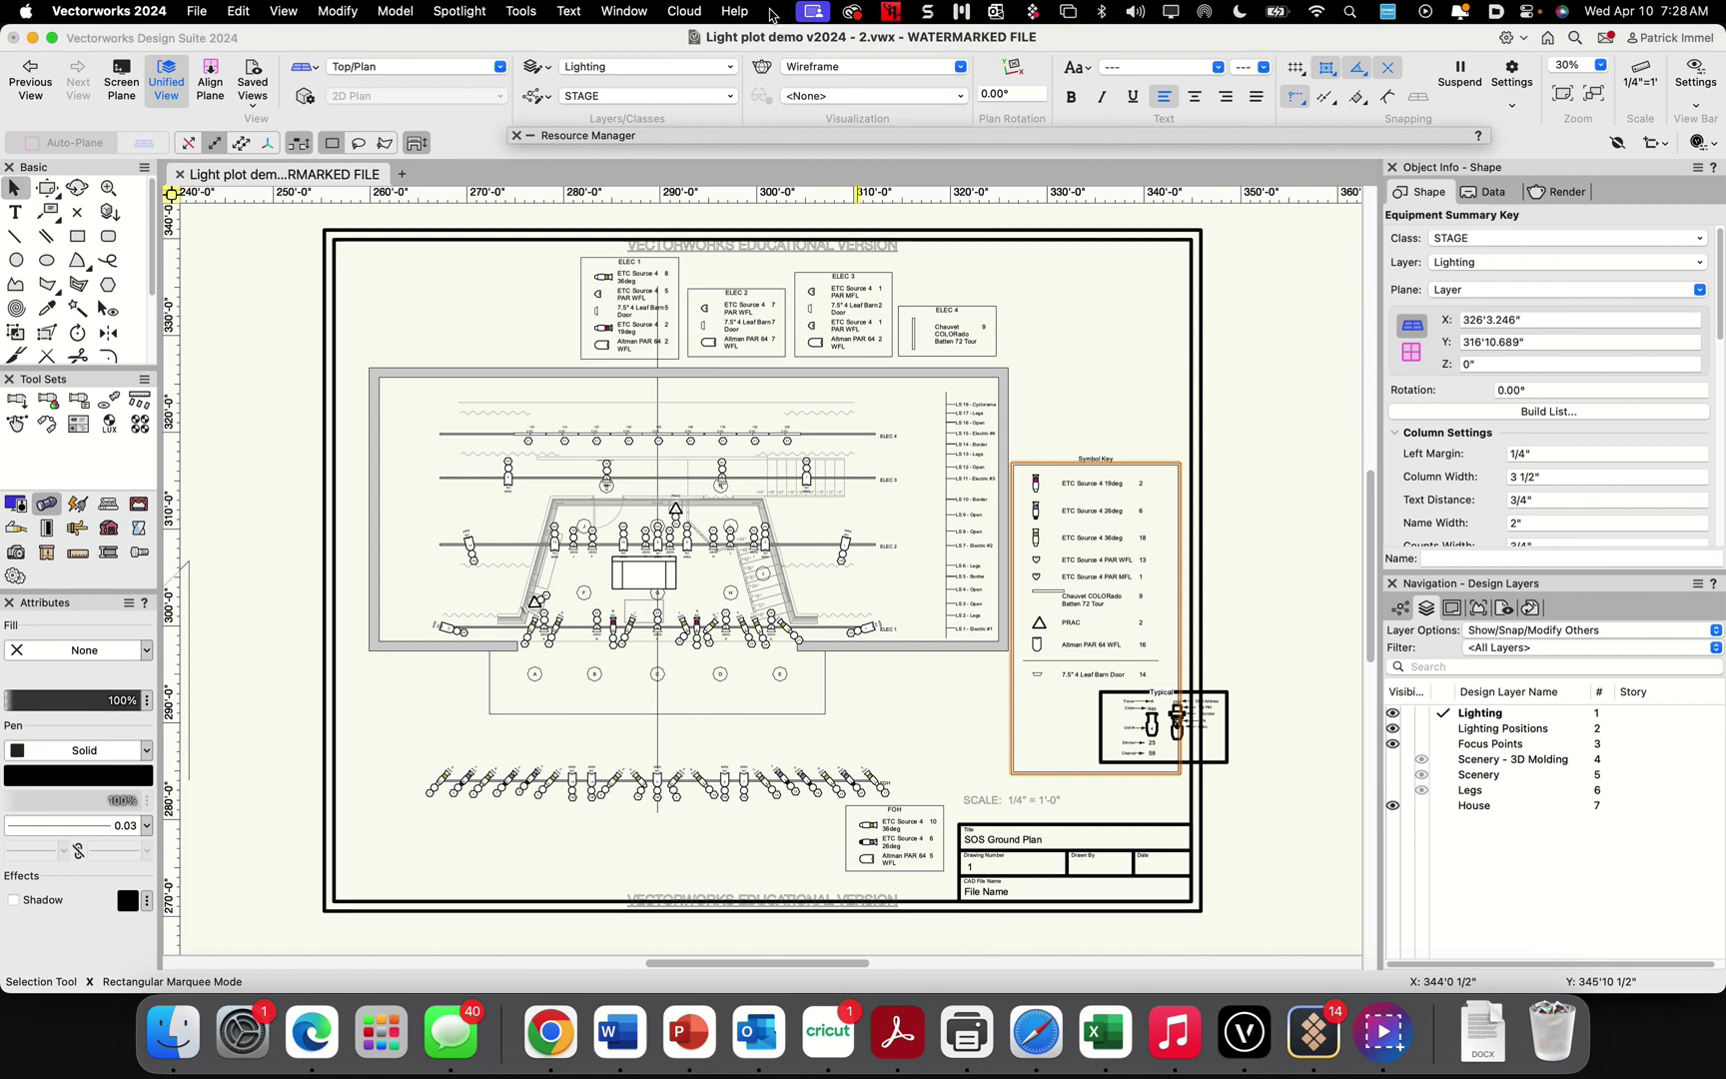
click(814, 11)
click(865, 52)
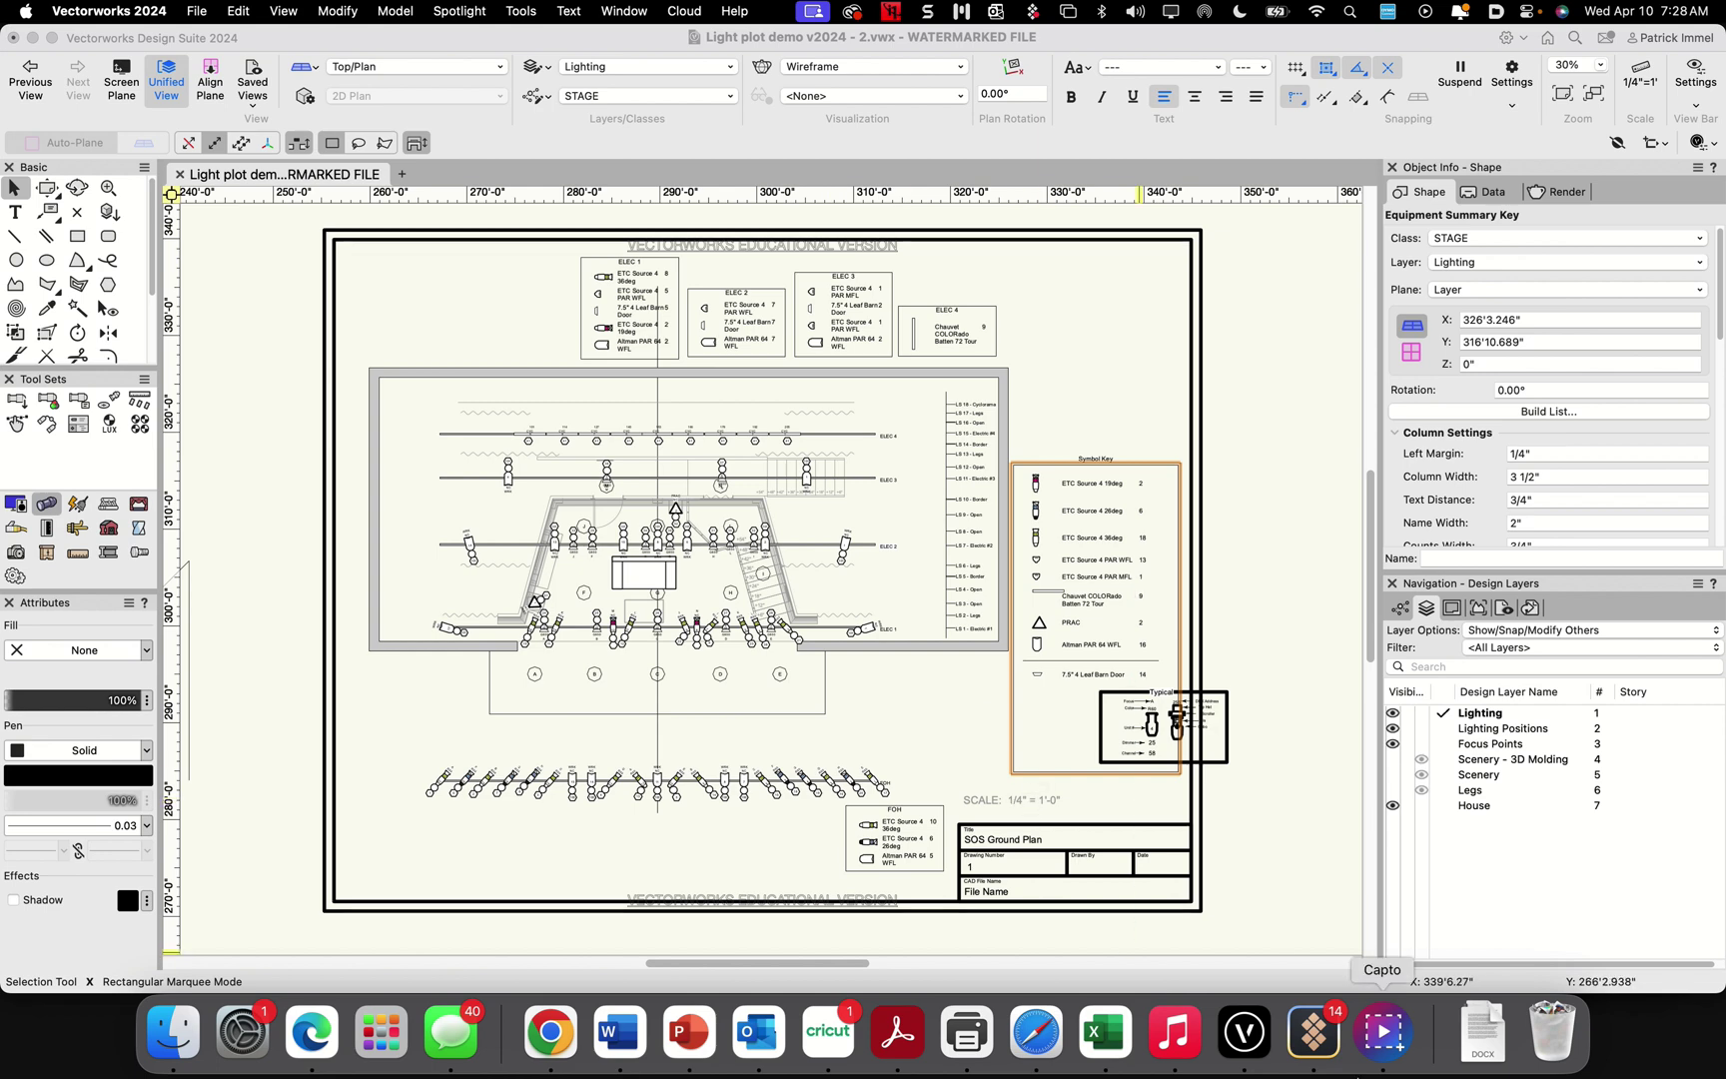
click(1382, 1031)
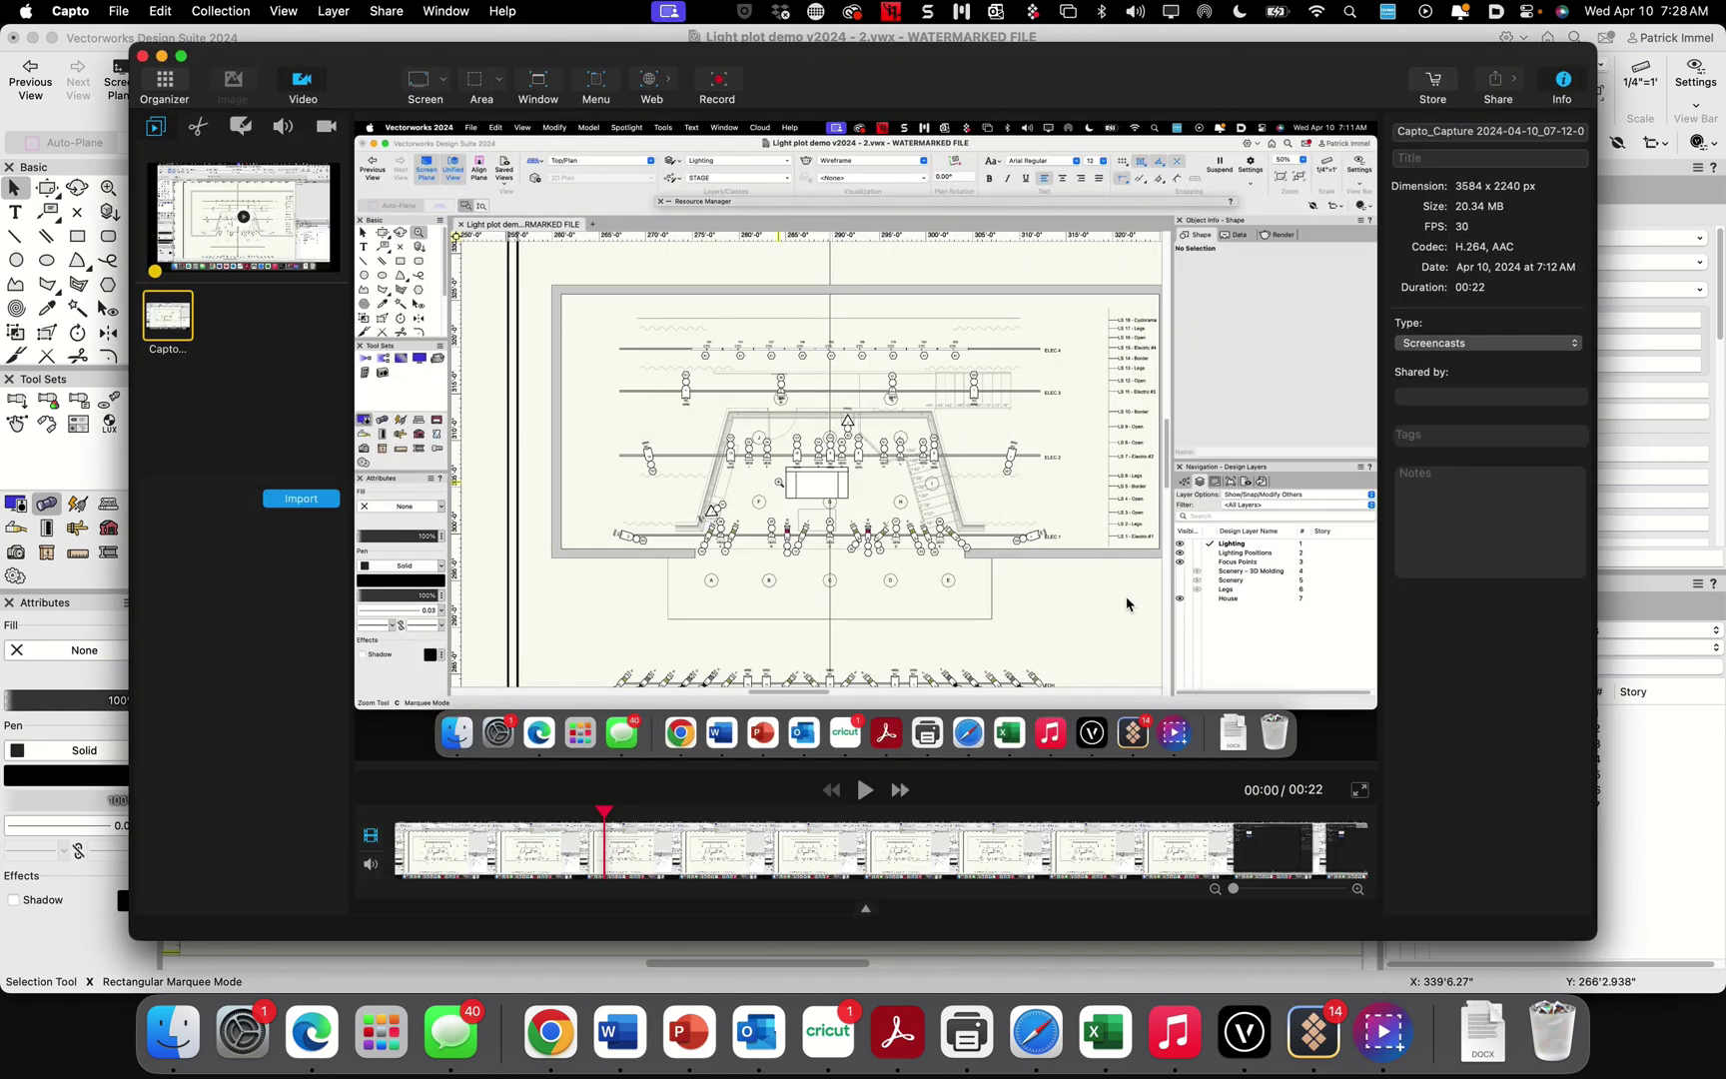
click(709, 12)
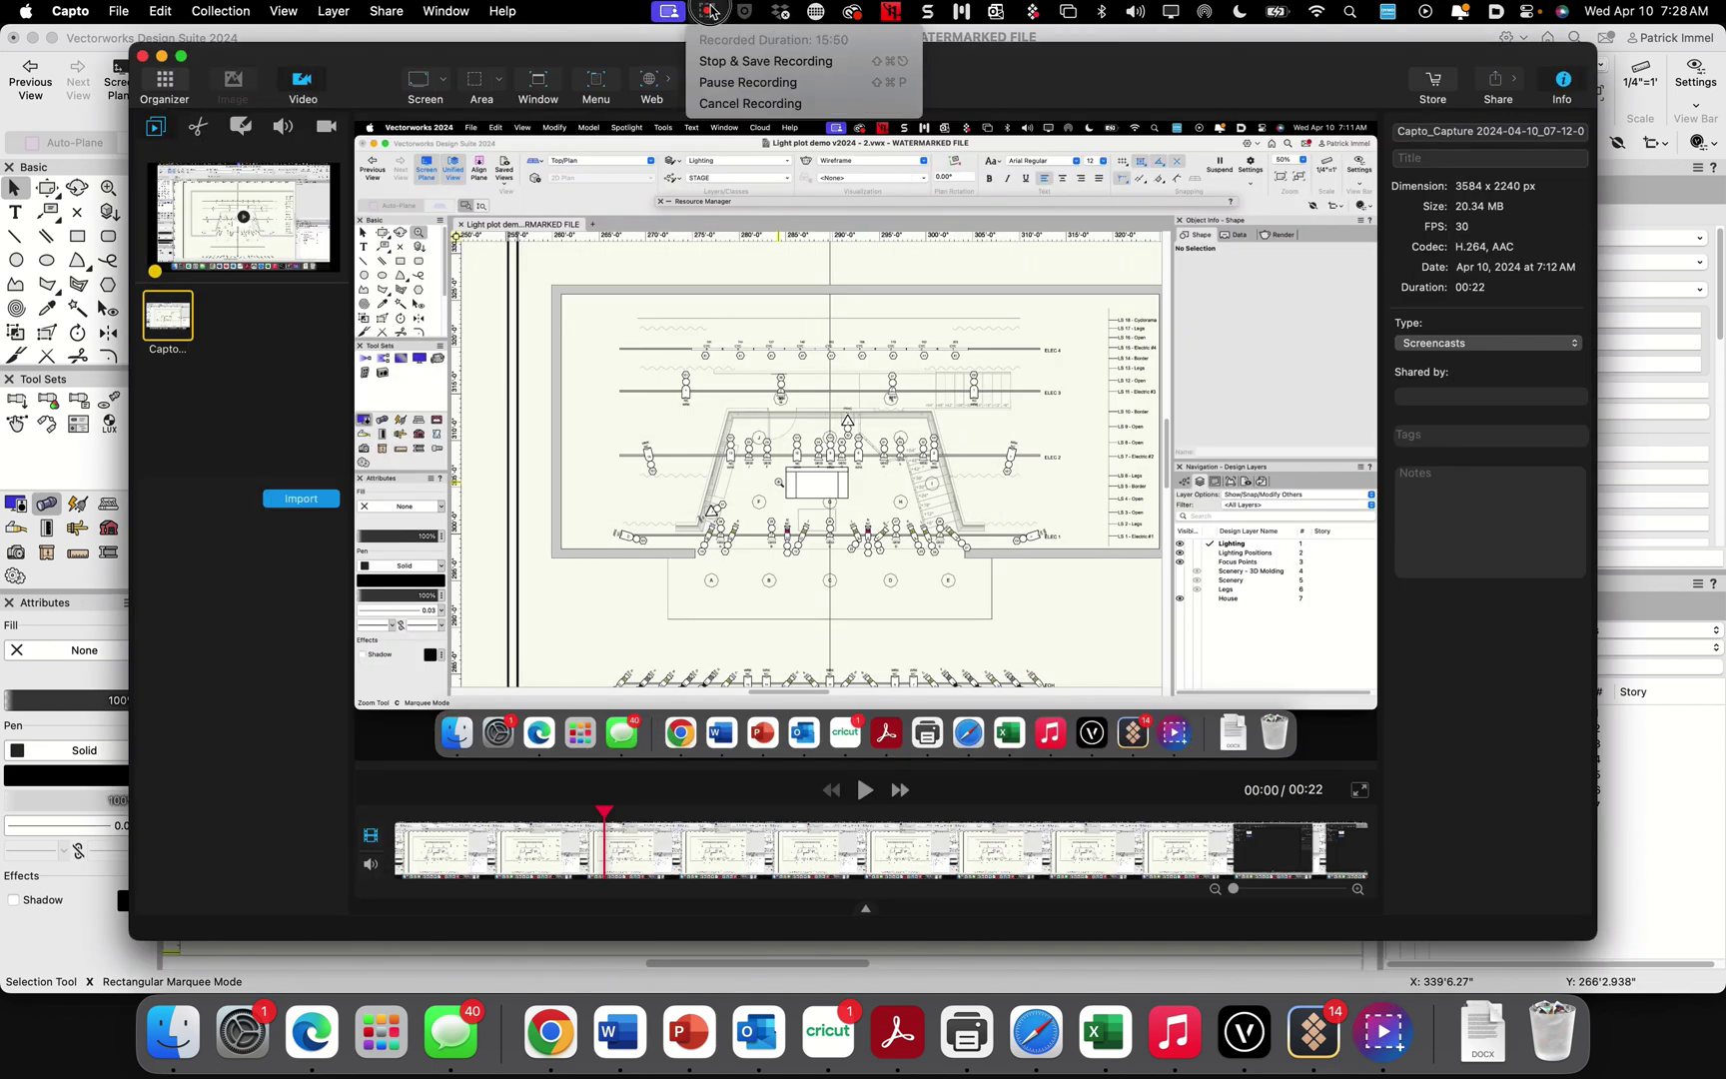